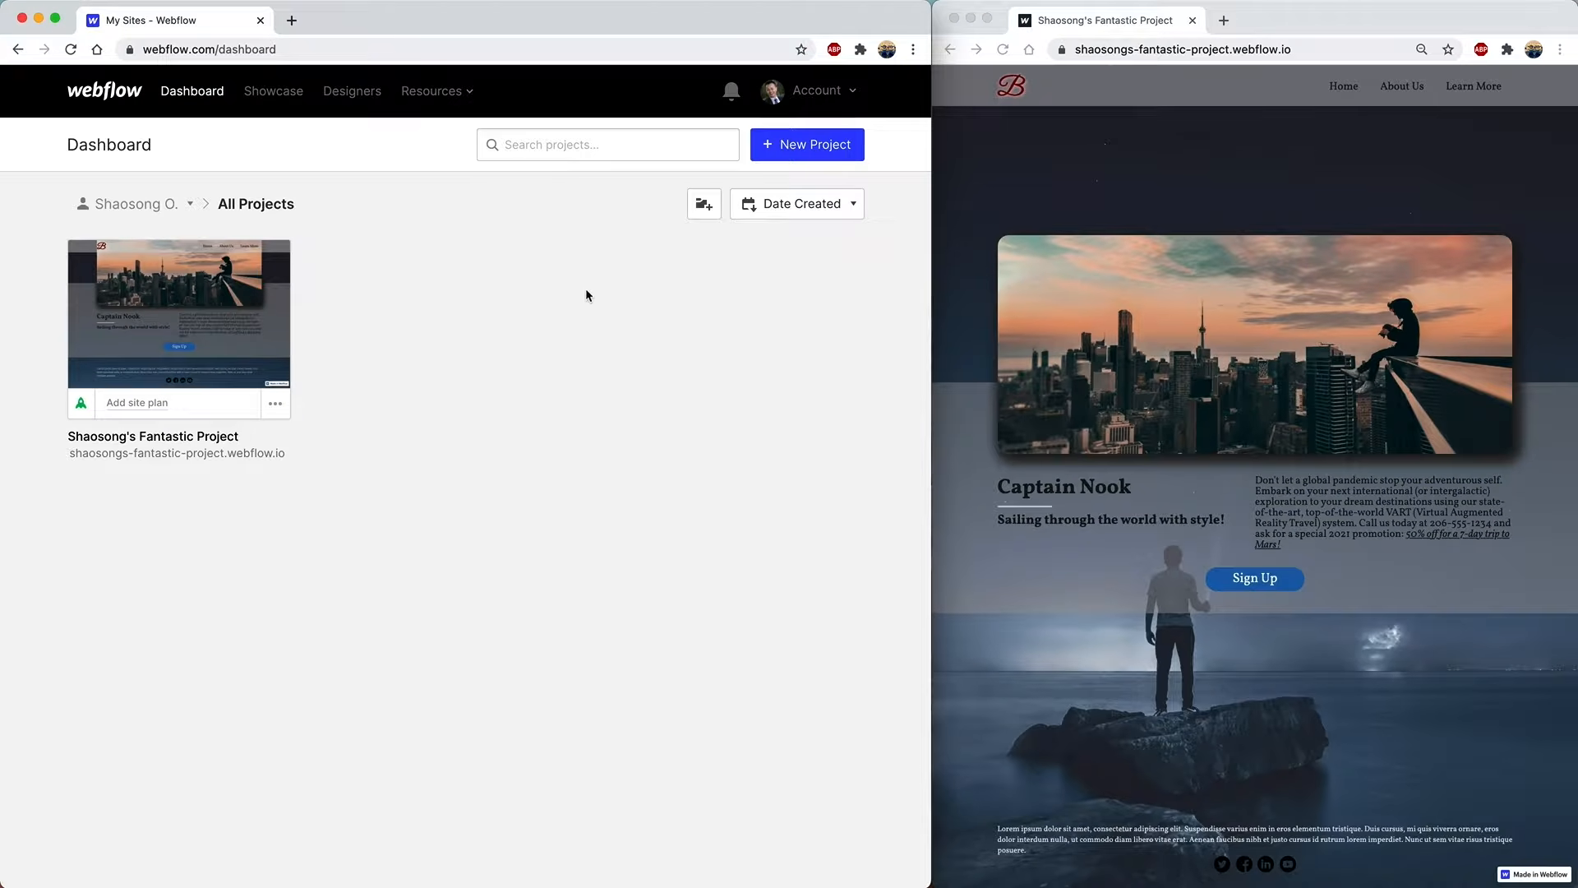
- Create a new Blank Site project with the suggested name shaosongs-stellar-project
{"action": "left_click_drag", "start_coordinate": [389, 15], "coordinate": [389, 16]}
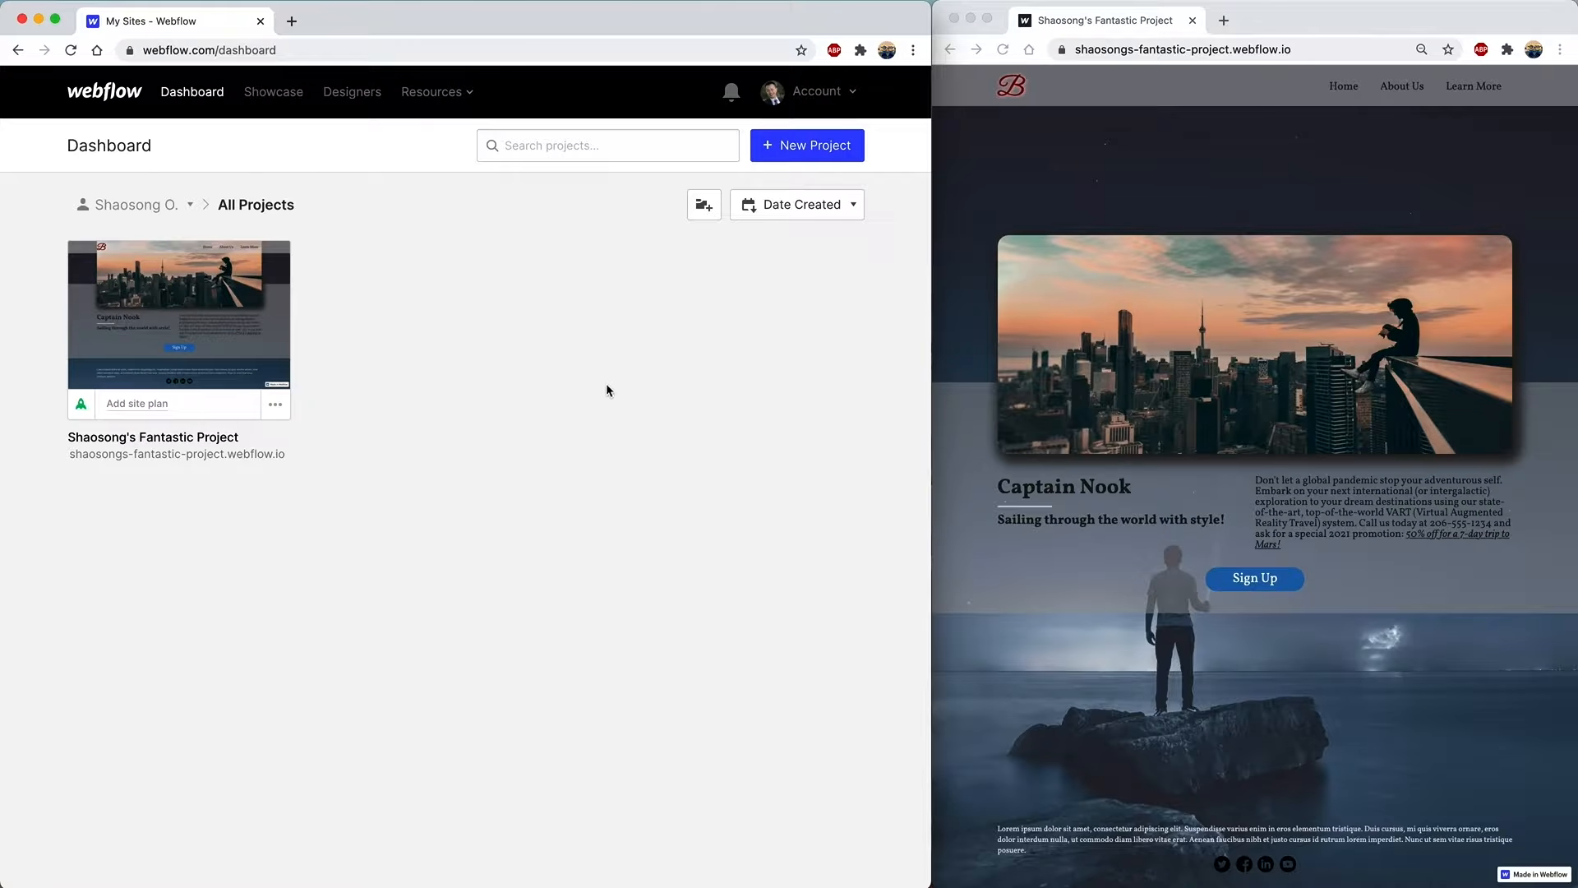
{"action": "mouse_move", "coordinate": [239, 288]}
{"action": "left_click", "coordinate": [803, 154]}
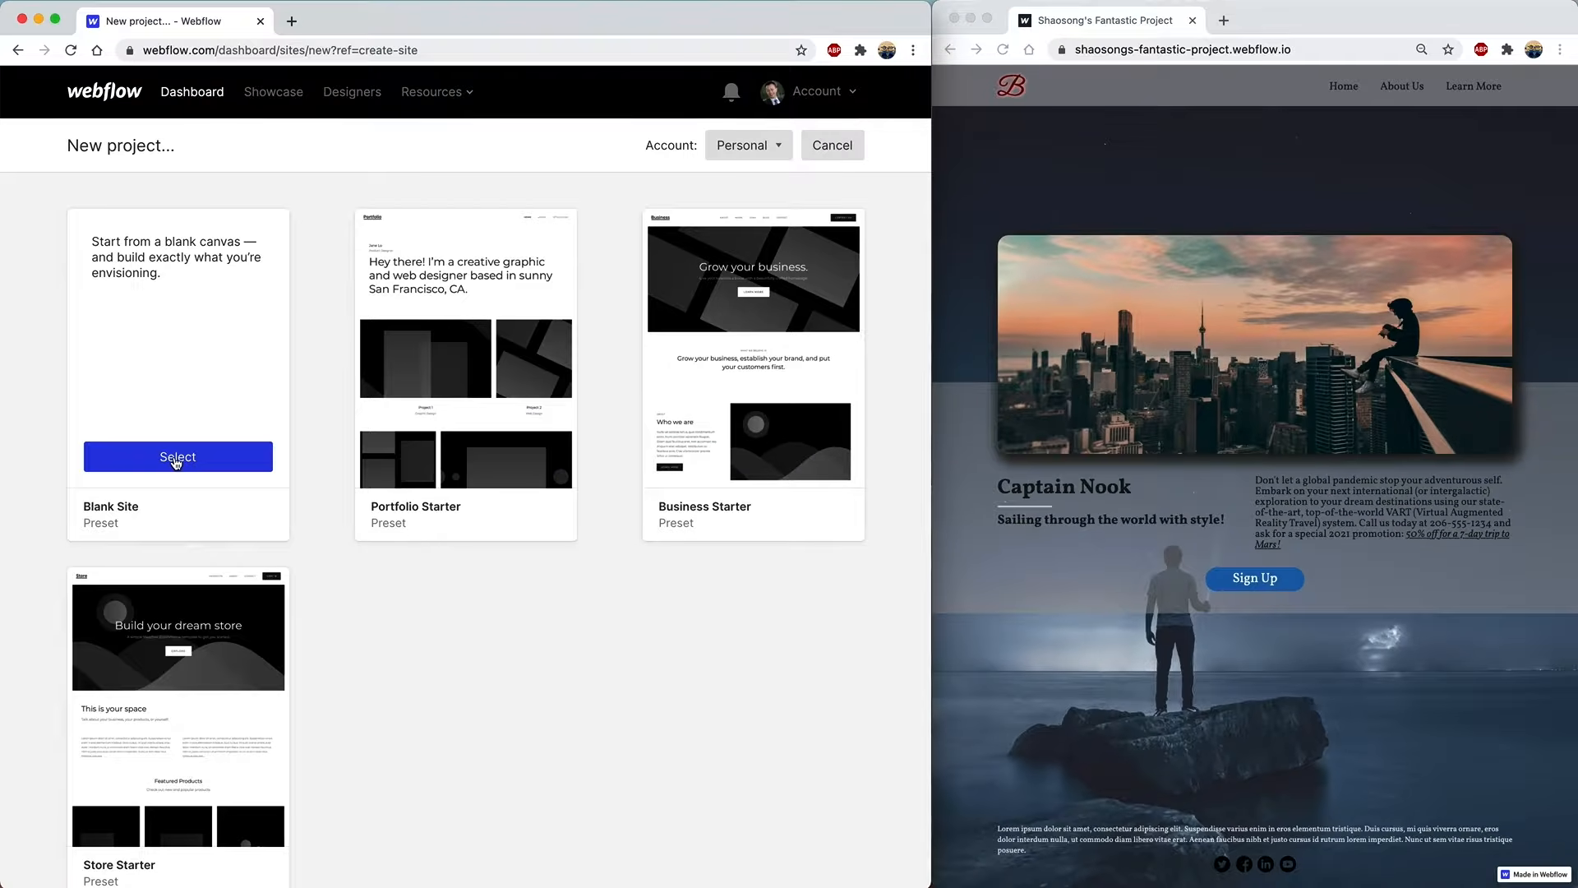
{"action": "left_click", "coordinate": [175, 460]}
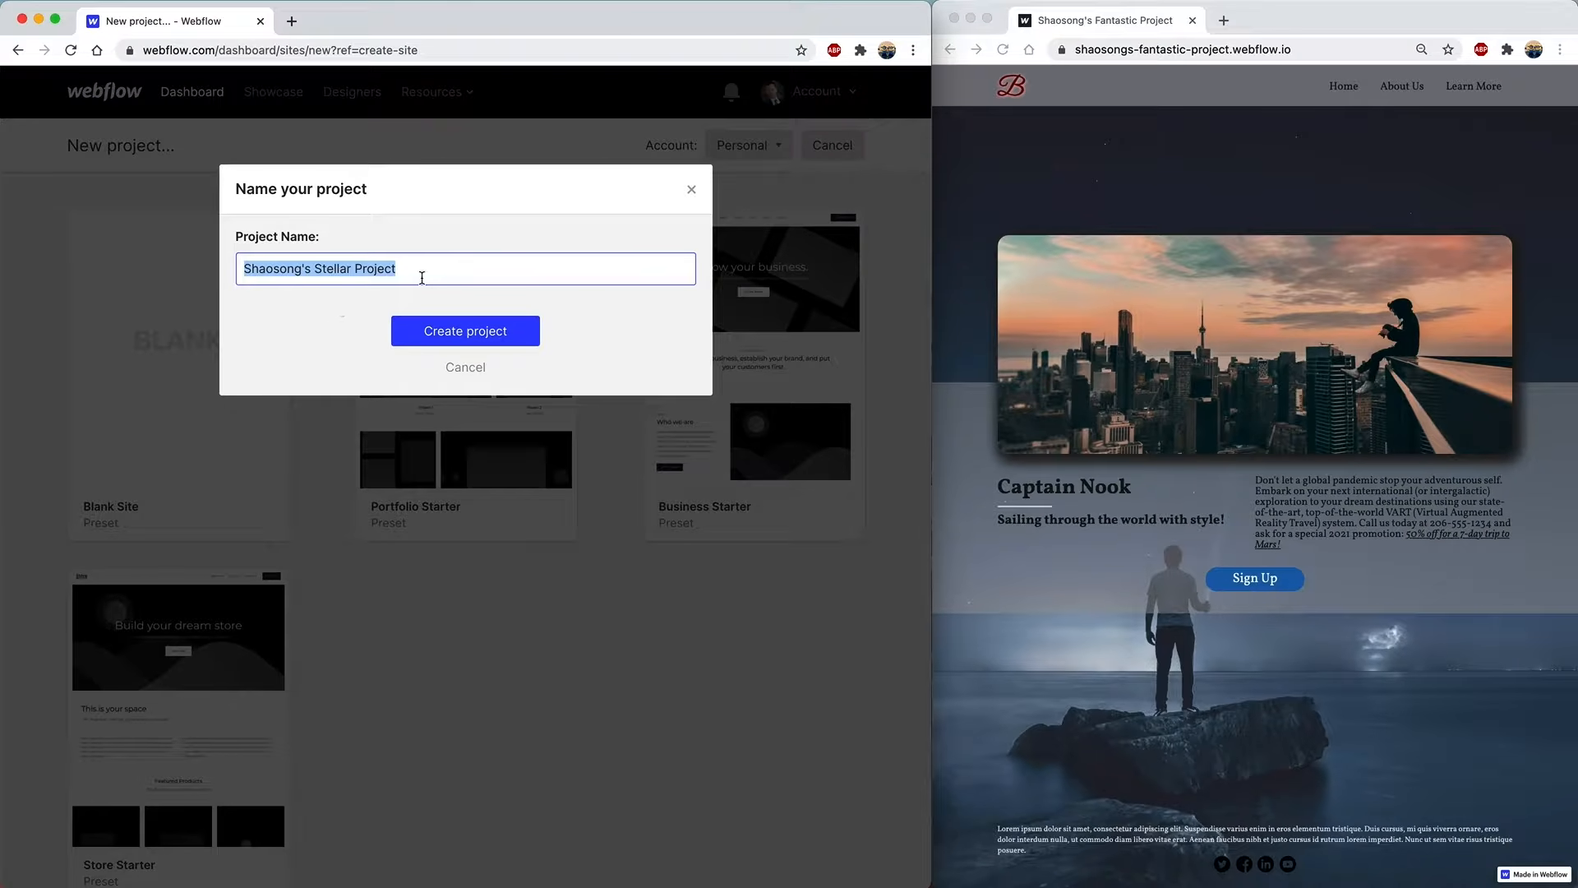
{"action": "left_click", "coordinate": [451, 331]}
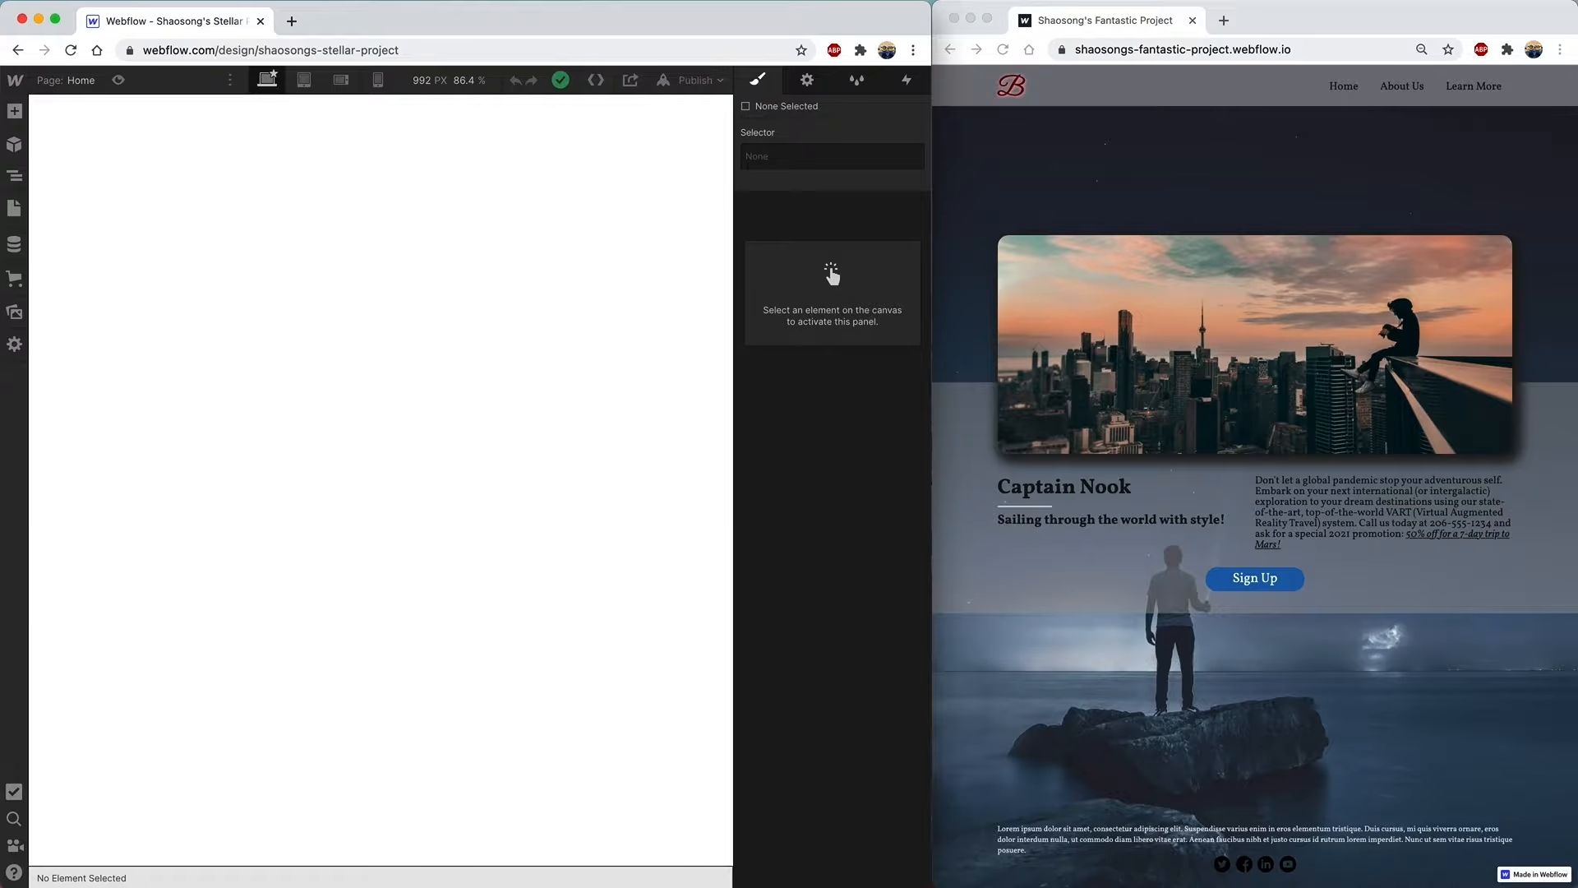
- Zoom the browser out two steps (Cmd+minus twice) so the Navigator panel fits beside the canvas
{"action": "key", "text": "super+minus"}
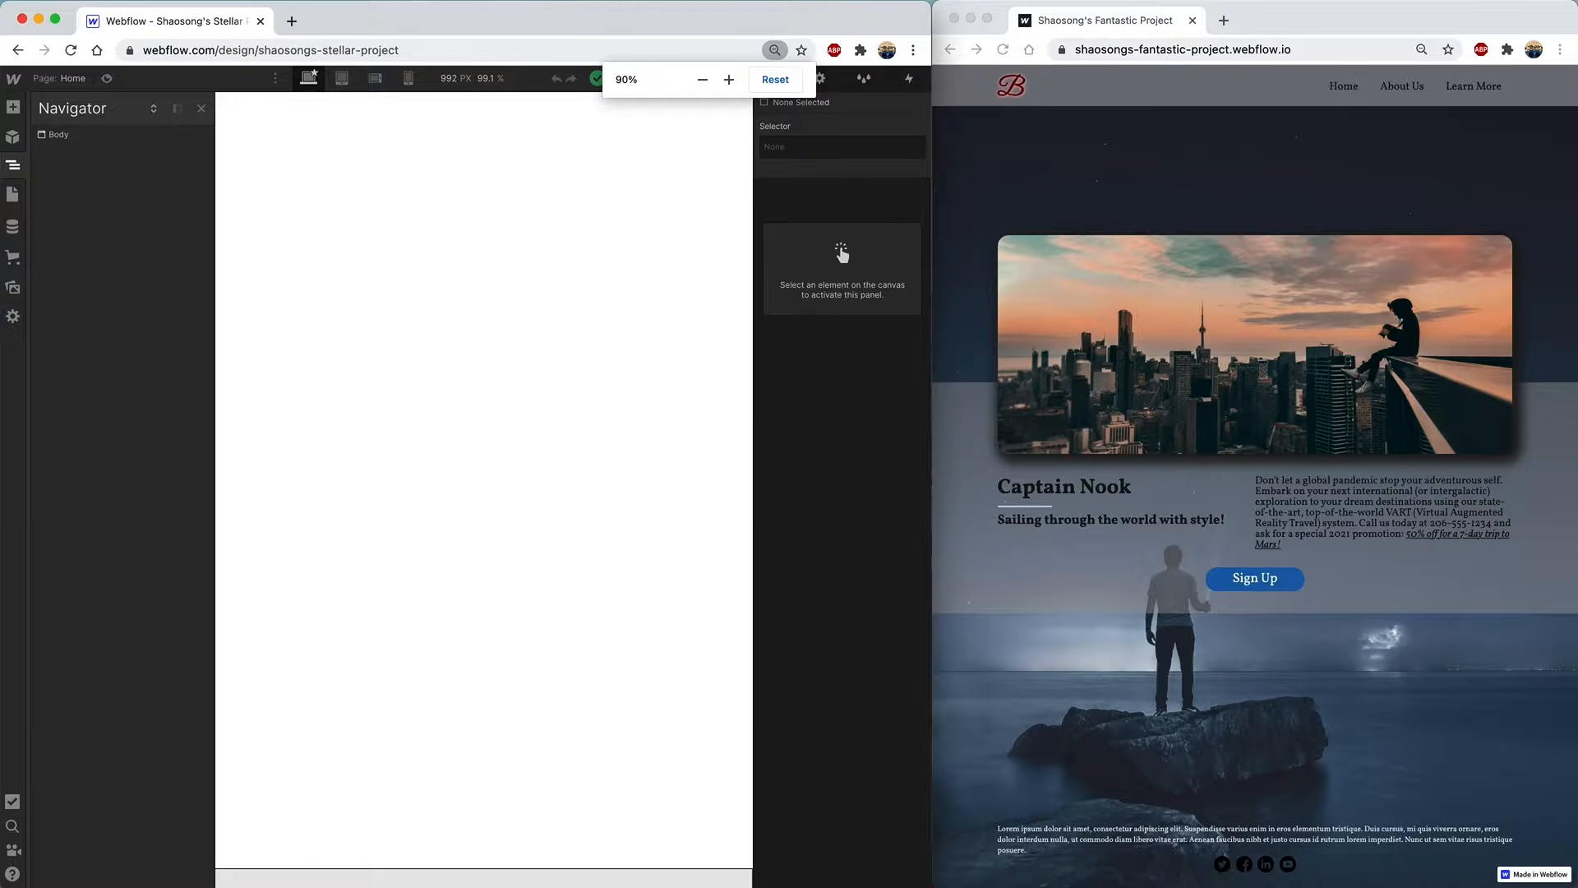
{"action": "key", "text": "super+minus"}
{"action": "key", "text": "super+minus"}
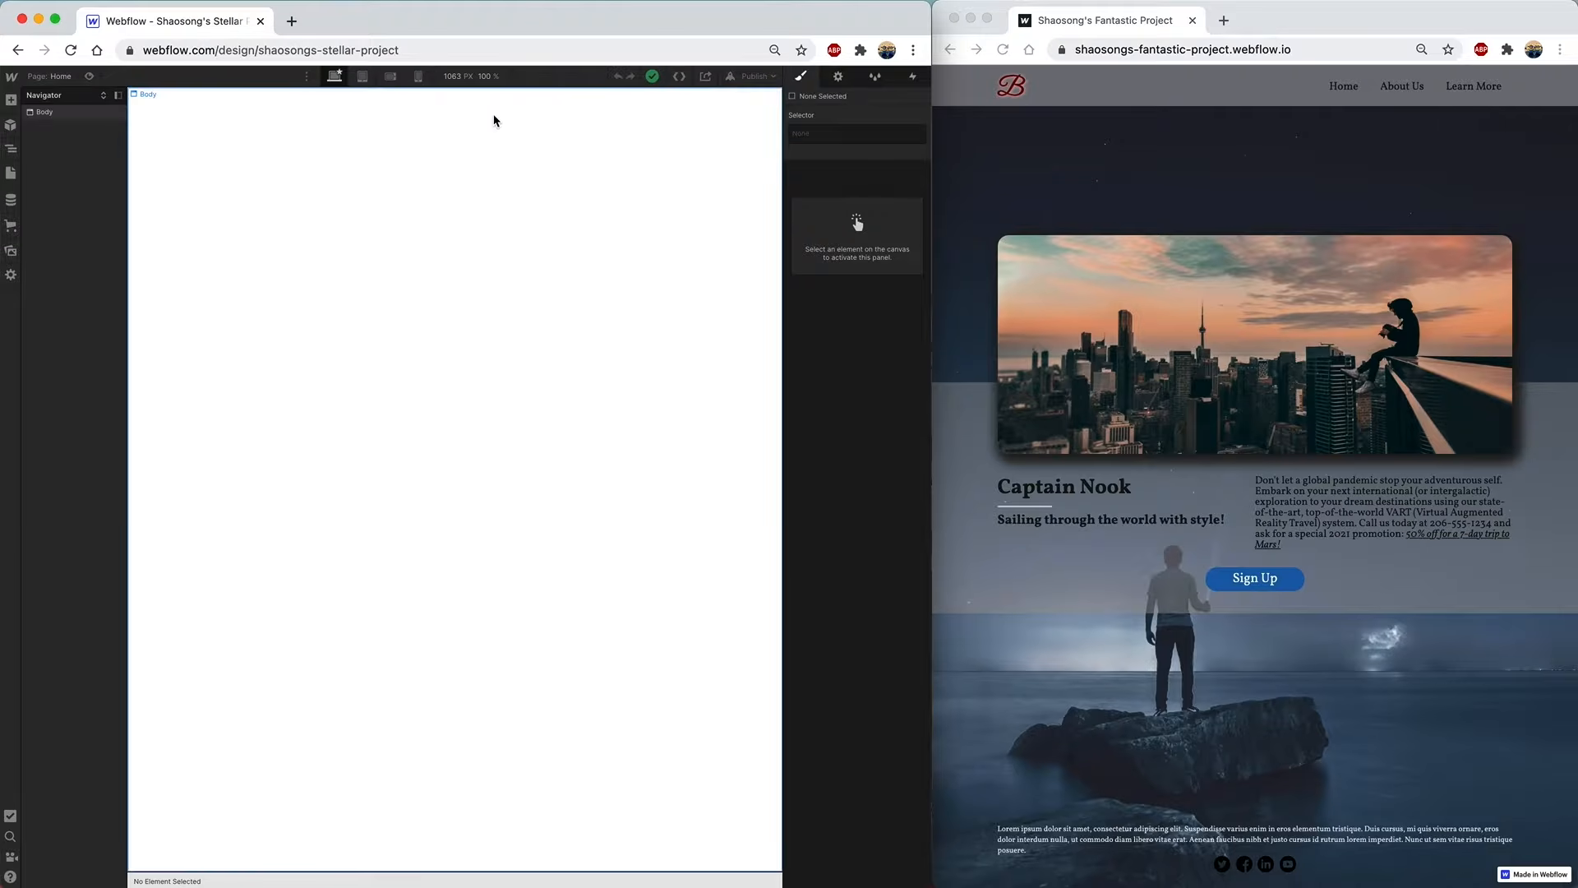
- Add three empty Sections stacked on the page, then select Body in the Navigator
{"action": "left_click", "coordinate": [9, 102]}
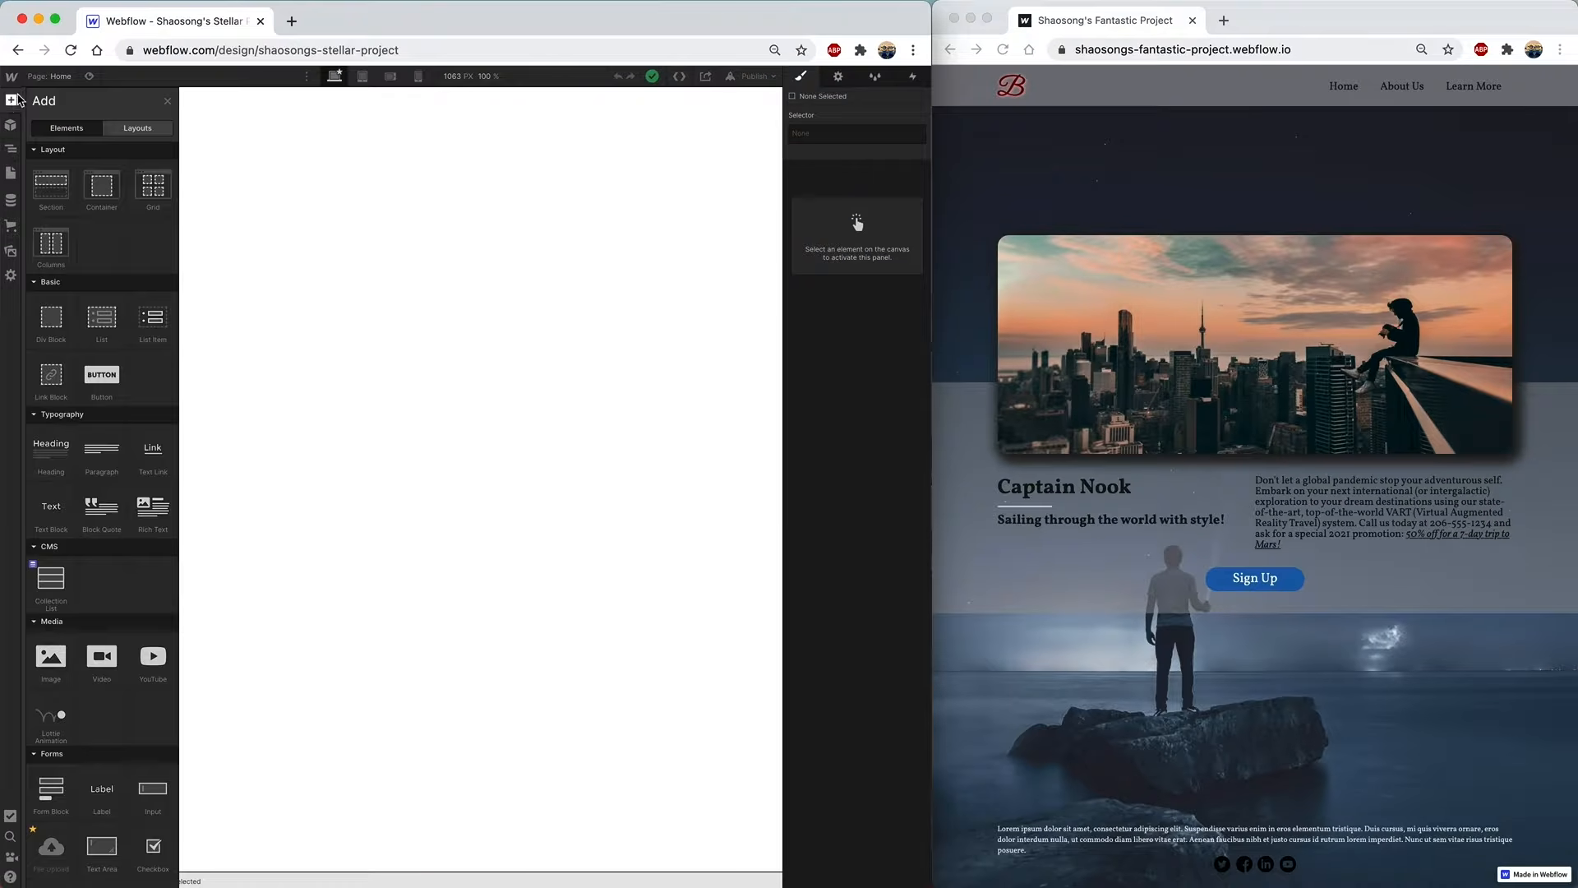
{"action": "left_click_drag", "start_coordinate": [50, 181], "coordinate": [333, 165]}
{"action": "left_click", "coordinate": [11, 99]}
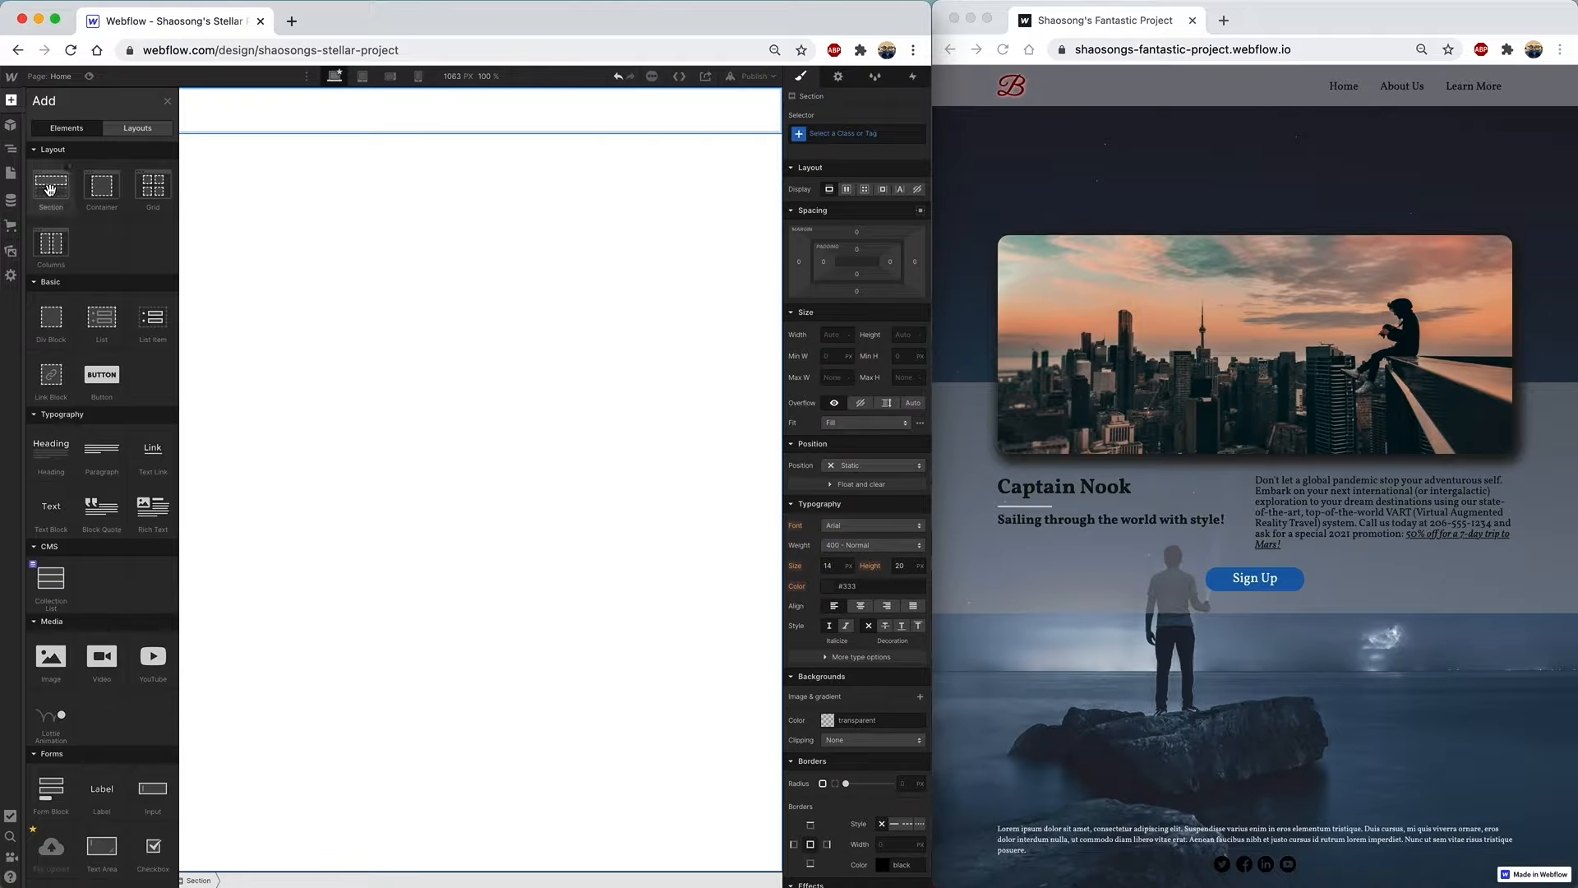
{"action": "left_click_drag", "start_coordinate": [50, 182], "coordinate": [372, 298]}
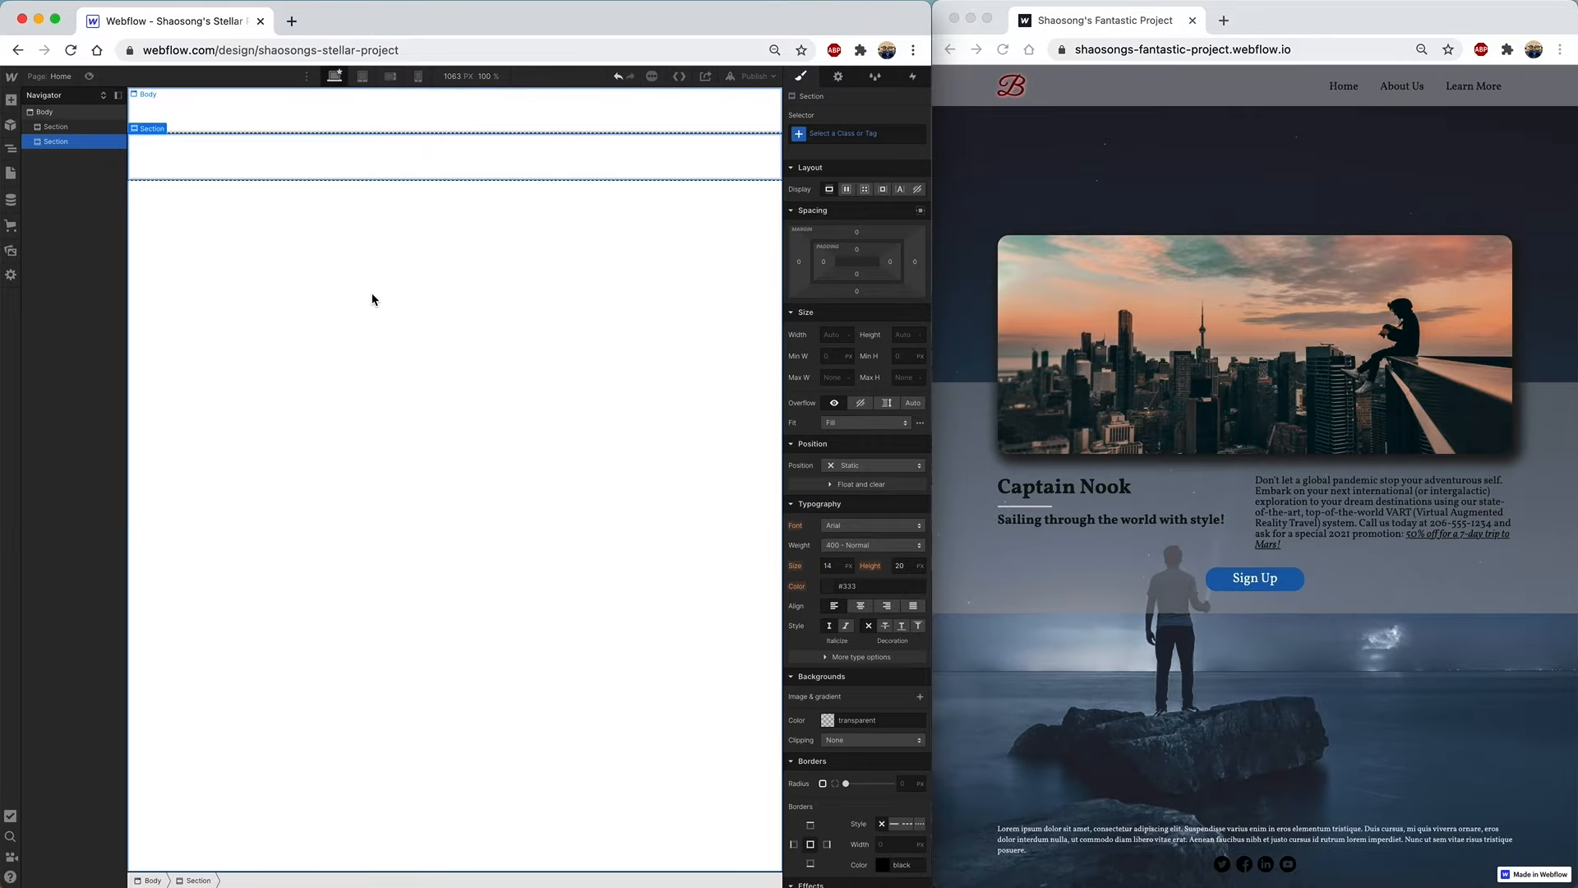
{"action": "left_click", "coordinate": [11, 100]}
{"action": "left_click_drag", "start_coordinate": [50, 183], "coordinate": [413, 296]}
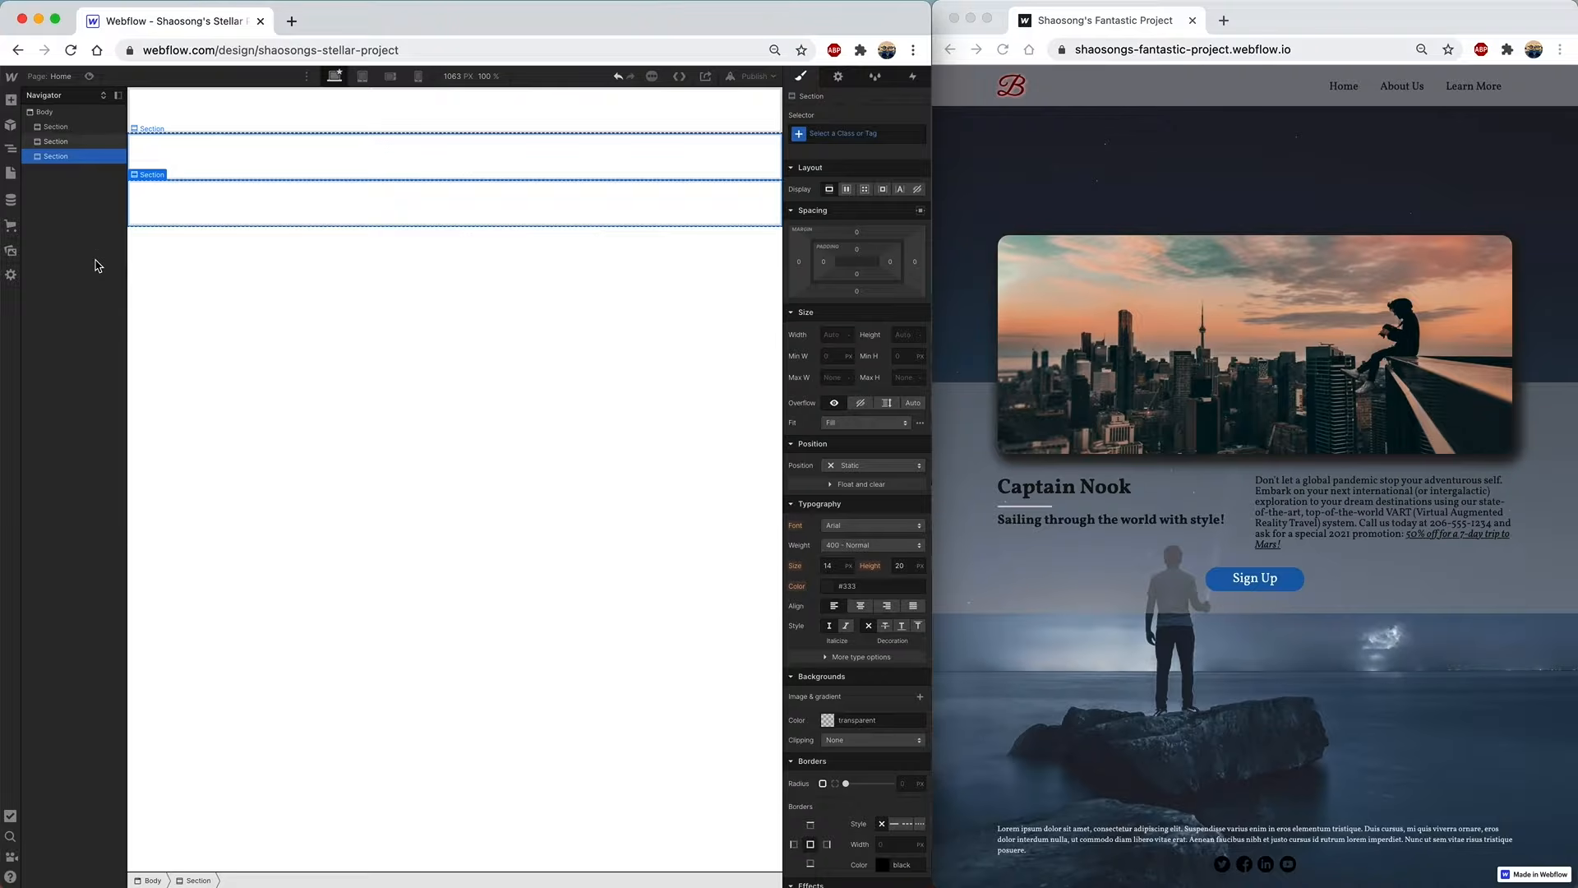
{"action": "left_click", "coordinate": [66, 117]}
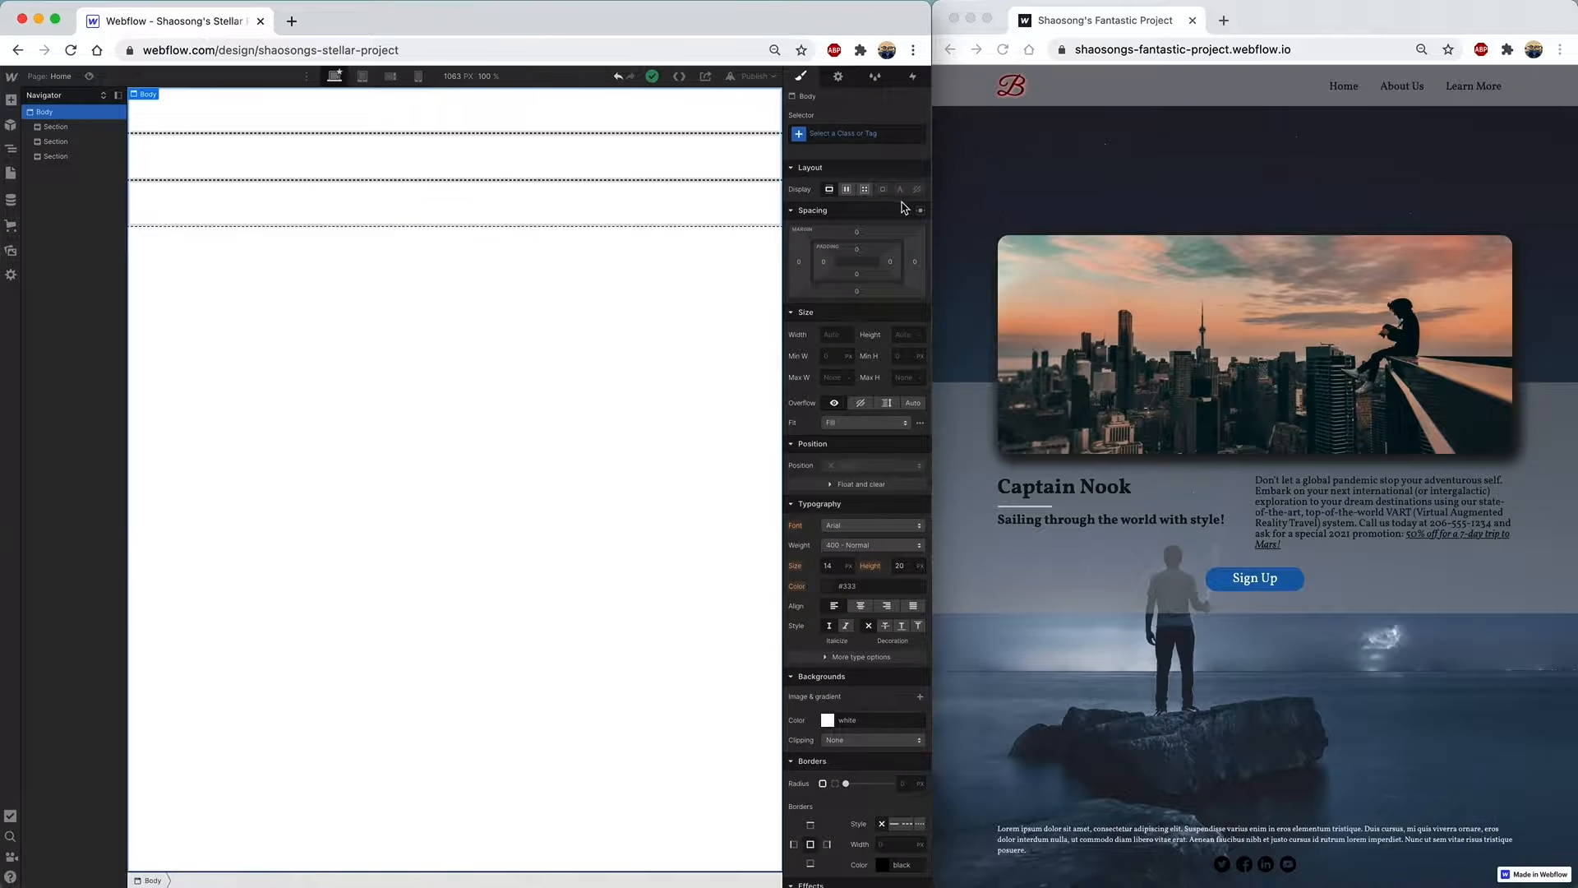
- Make Body a vertical flex column with Space Between justification
{"action": "left_click", "coordinate": [848, 191]}
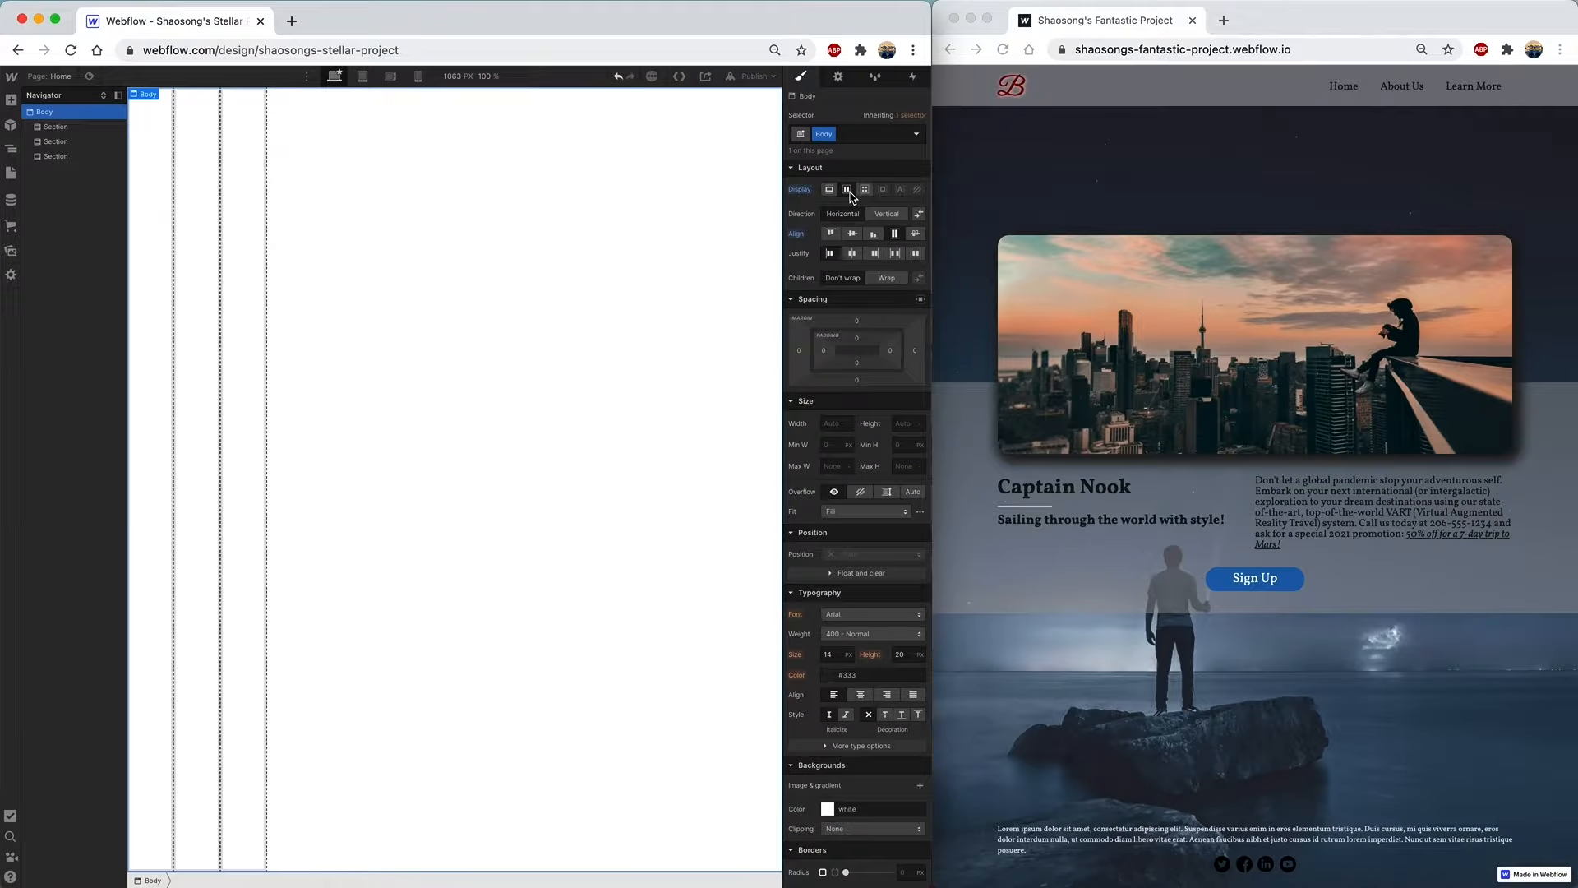
{"action": "left_click", "coordinate": [893, 215]}
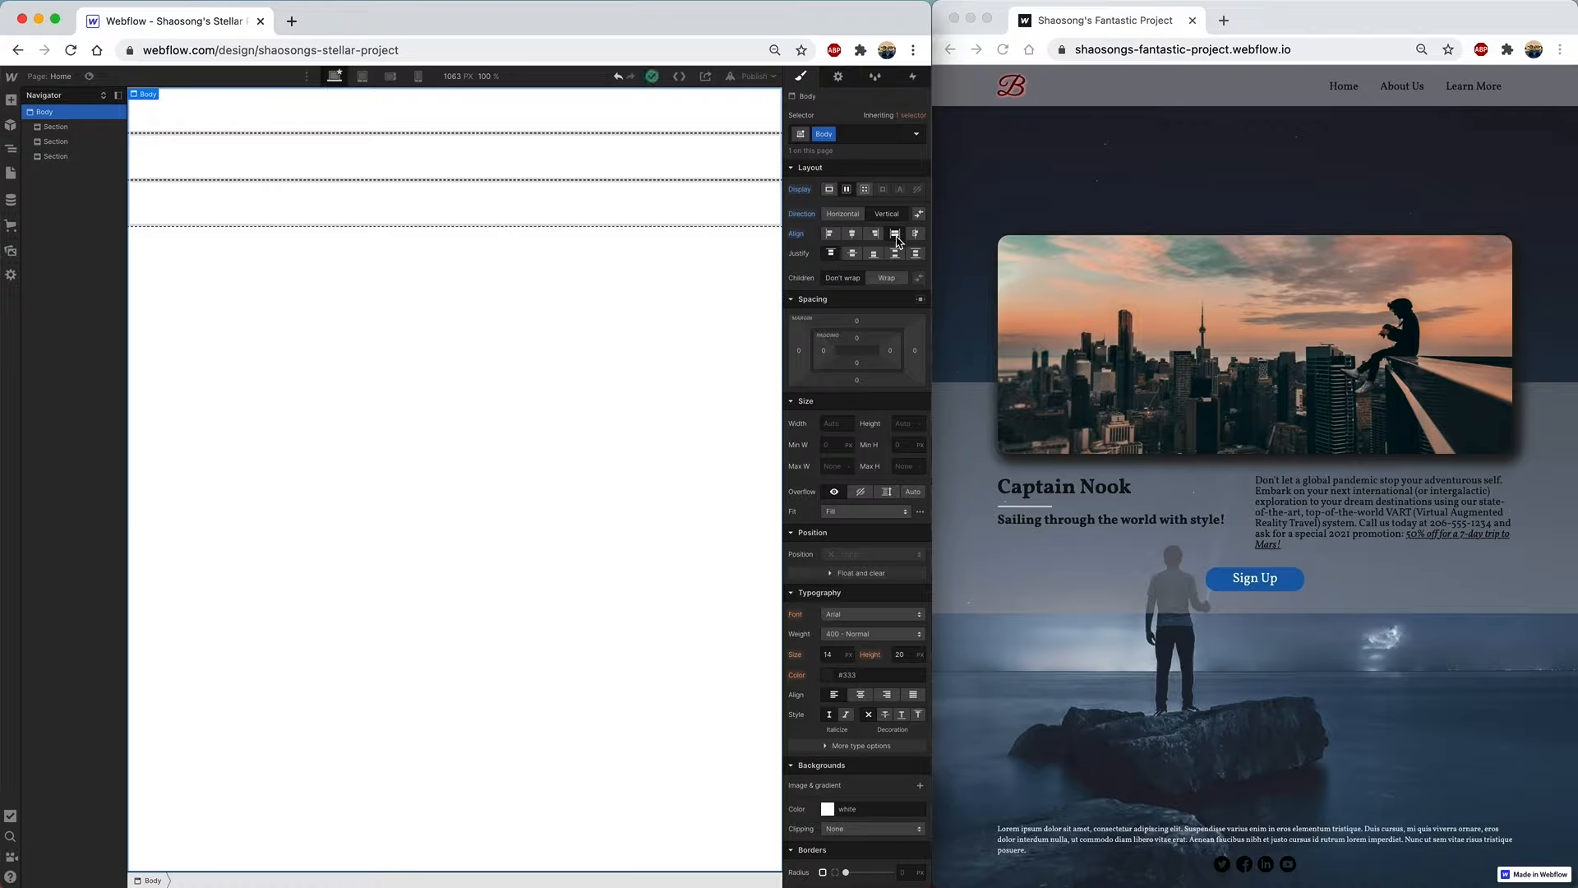
{"action": "left_click", "coordinate": [896, 255]}
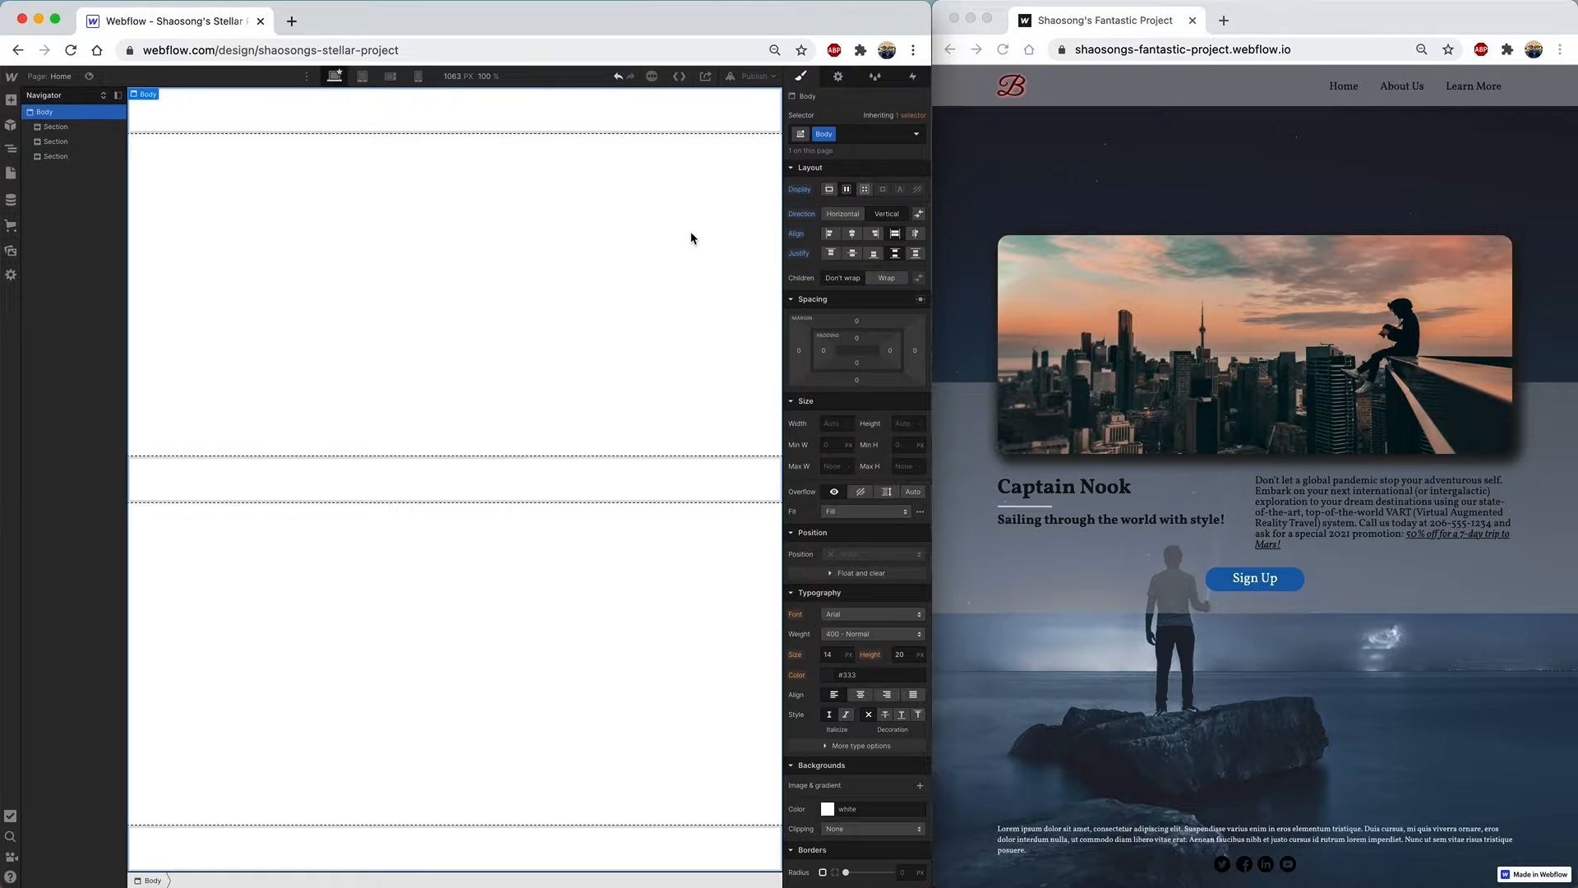
- Set the Body typography font to Vollkorn
{"action": "scroll", "coordinate": [865, 268], "scroll_direction": "down", "scroll_amount": 5}
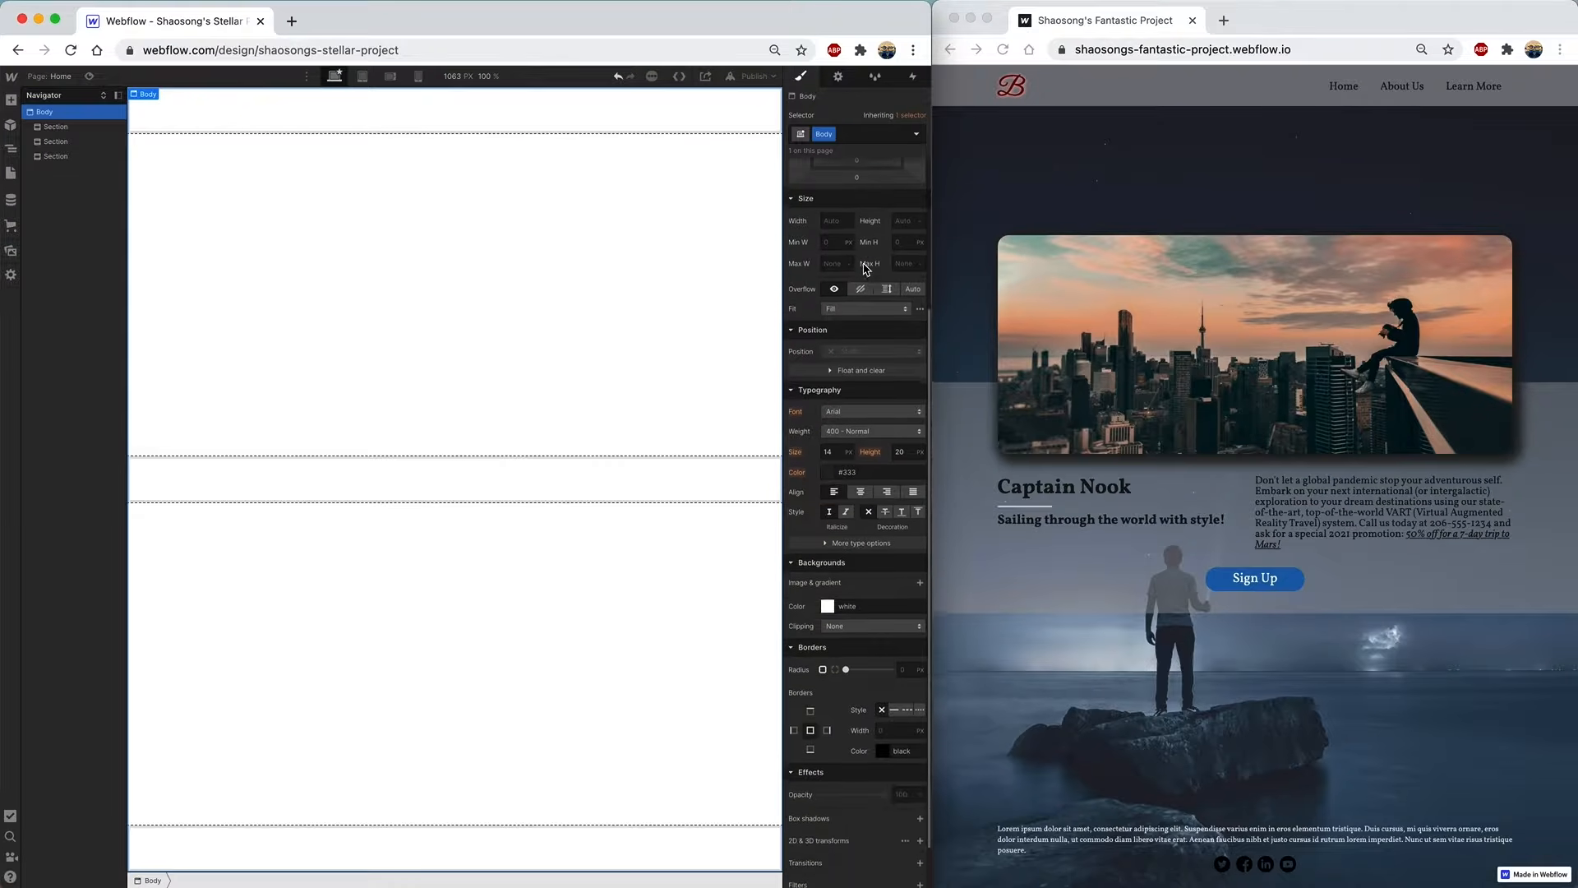
{"action": "scroll", "coordinate": [865, 268], "scroll_direction": "down", "scroll_amount": 1}
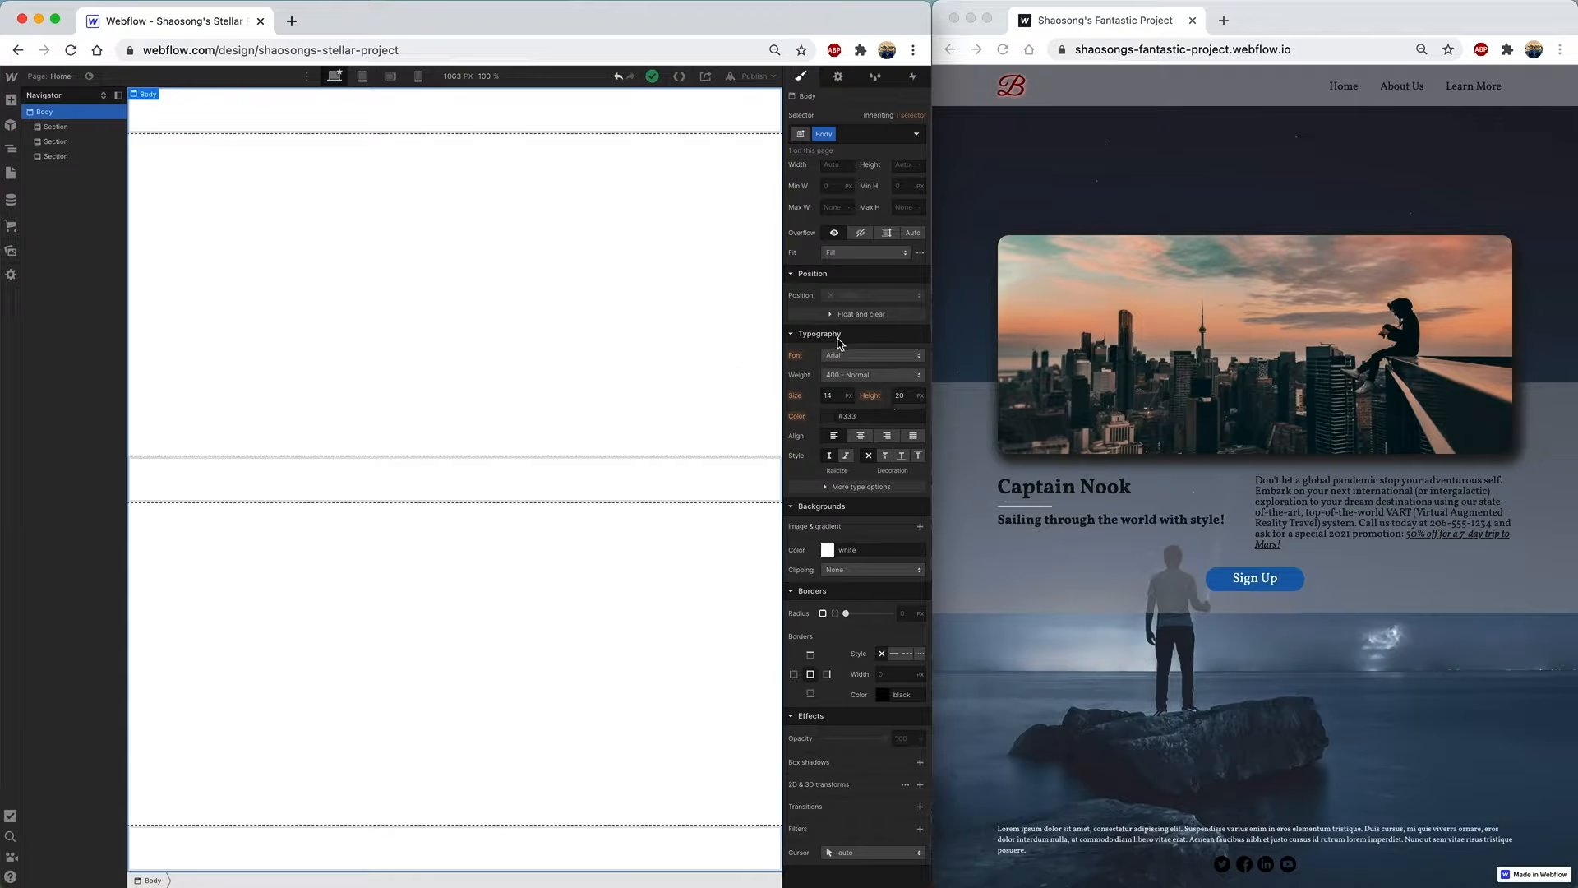
{"action": "left_click", "coordinate": [891, 361]}
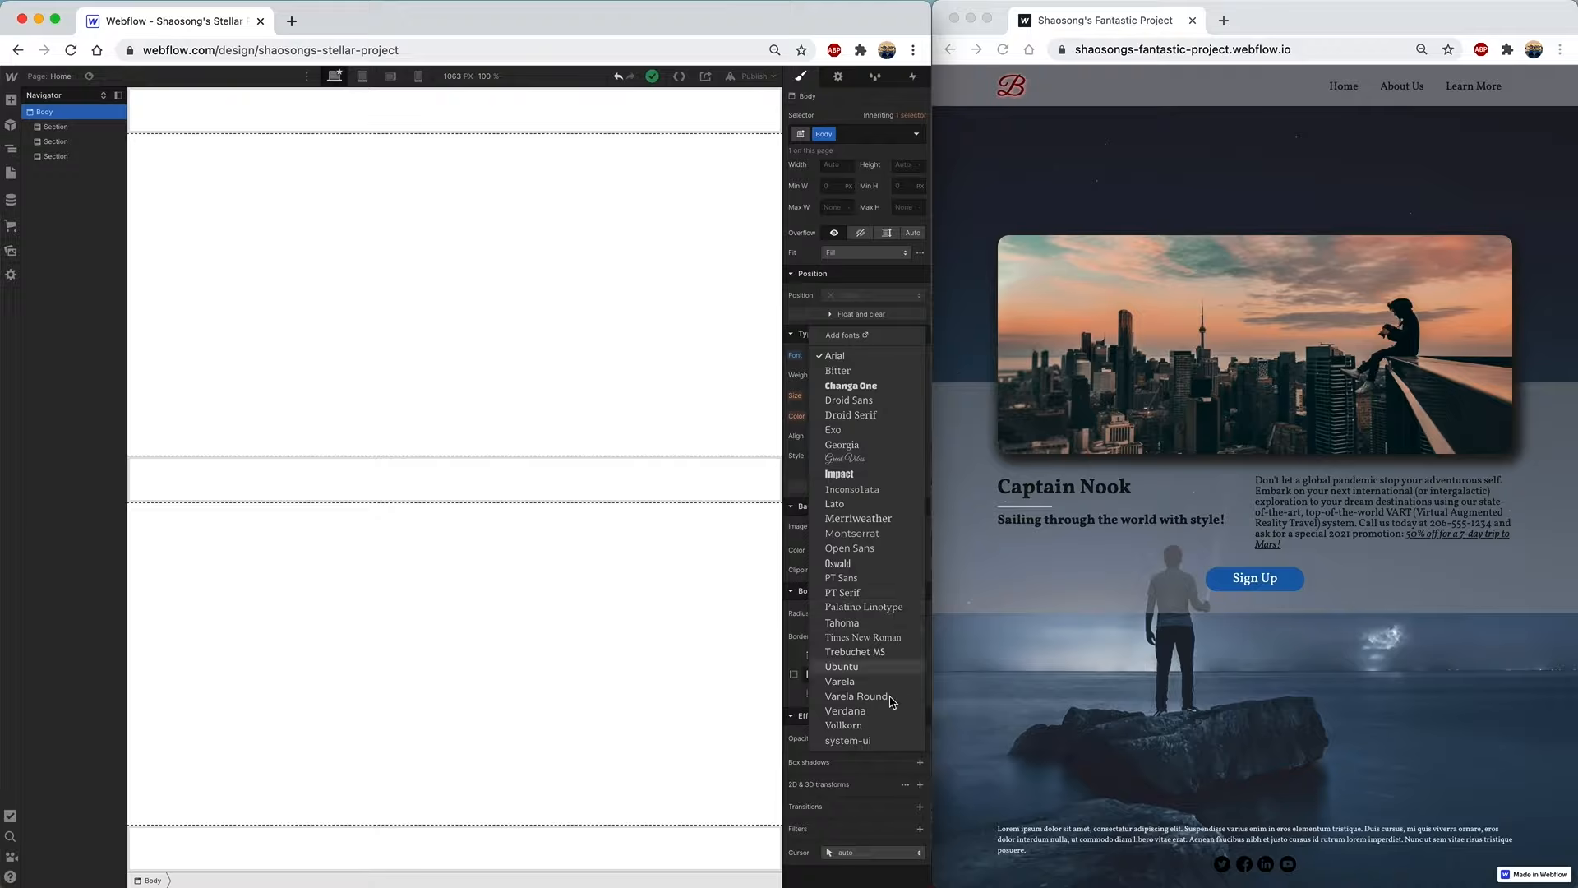
{"action": "left_click", "coordinate": [878, 732]}
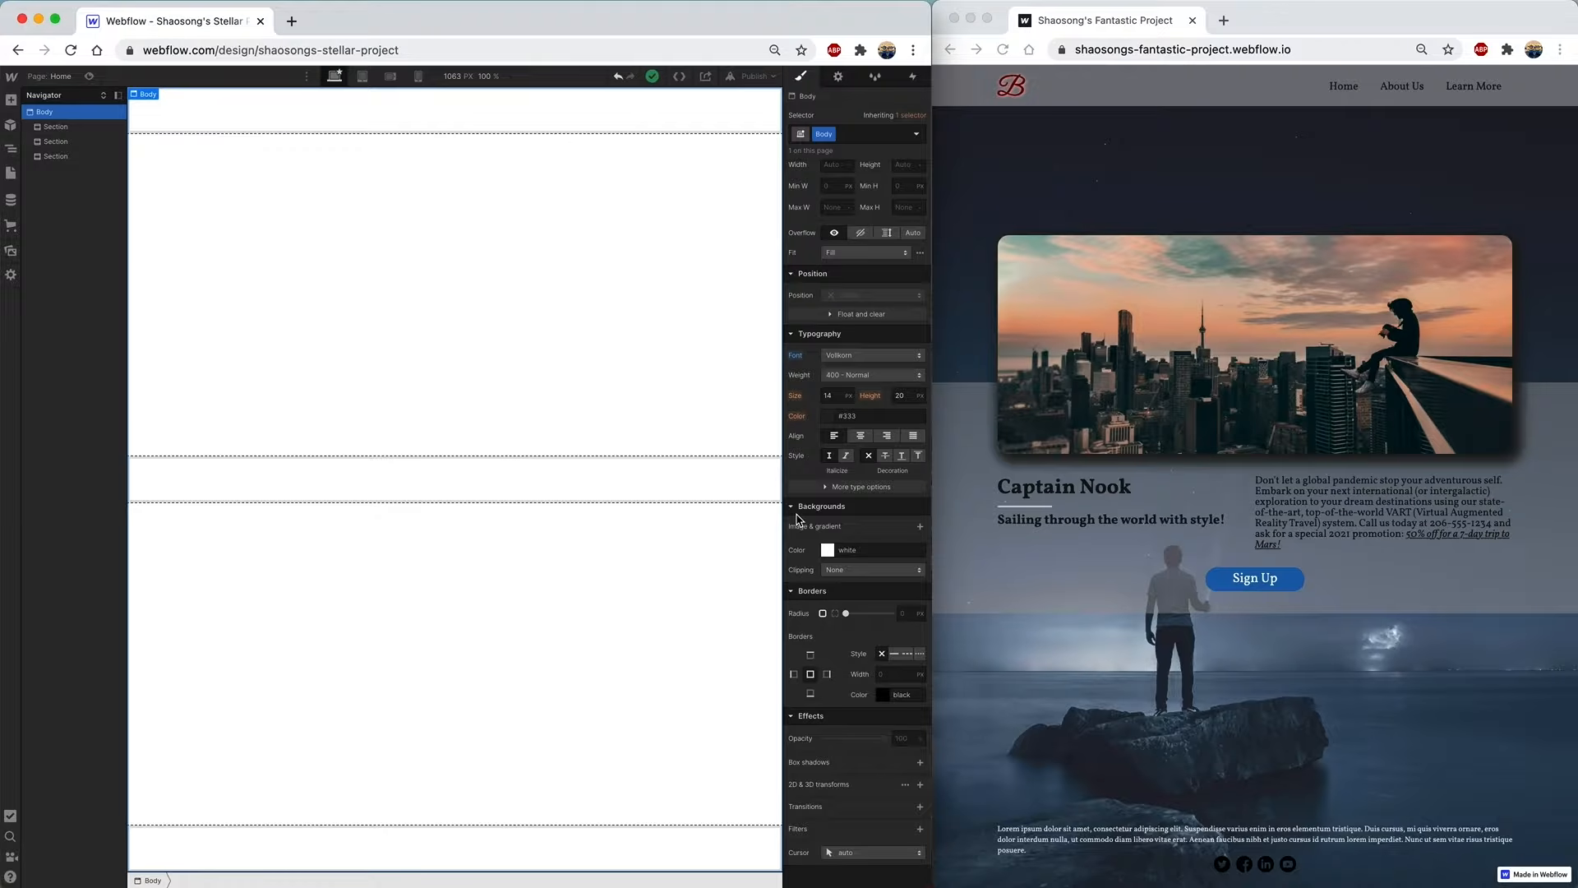
- Search Unsplash for 'night sky' photos in a new tab
{"action": "left_click", "coordinate": [294, 25]}
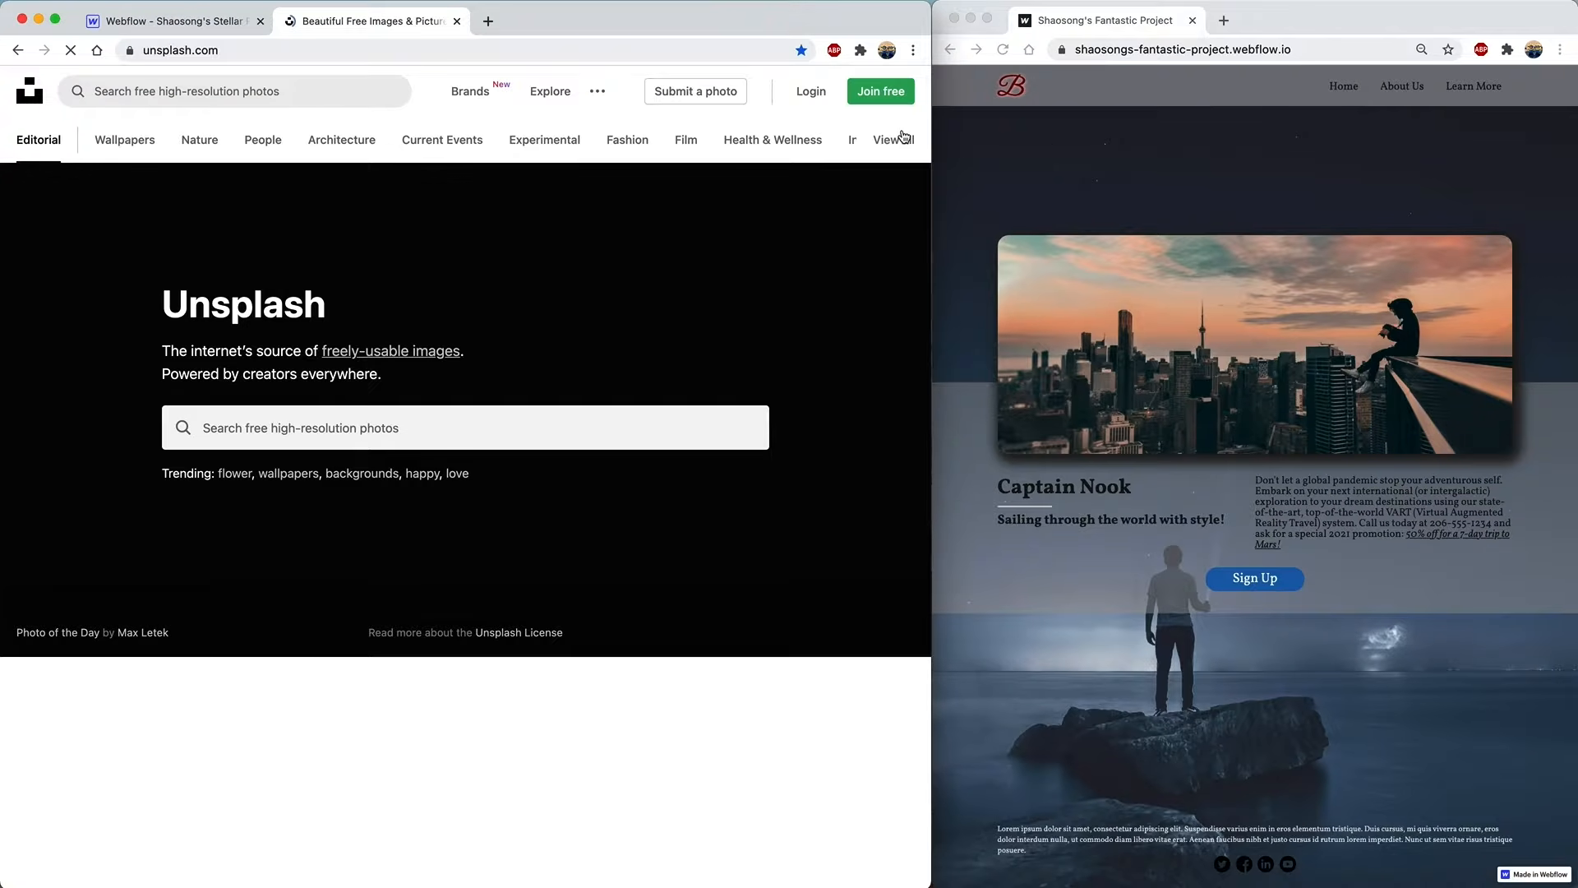
{"action": "left_click", "coordinate": [422, 431]}
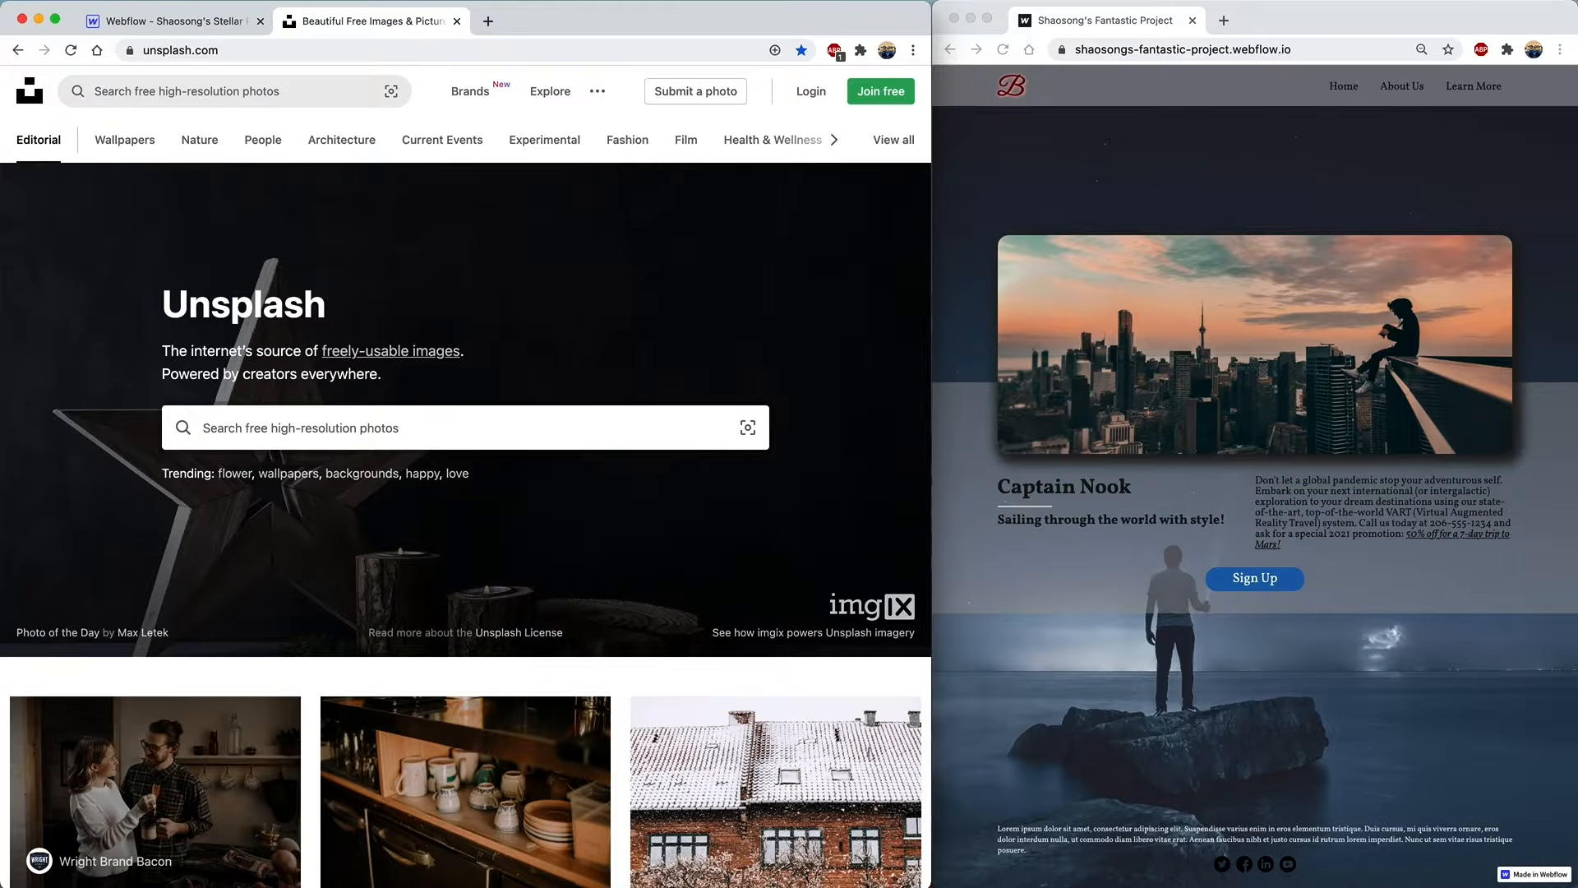
{"action": "type", "text": "night sky"}
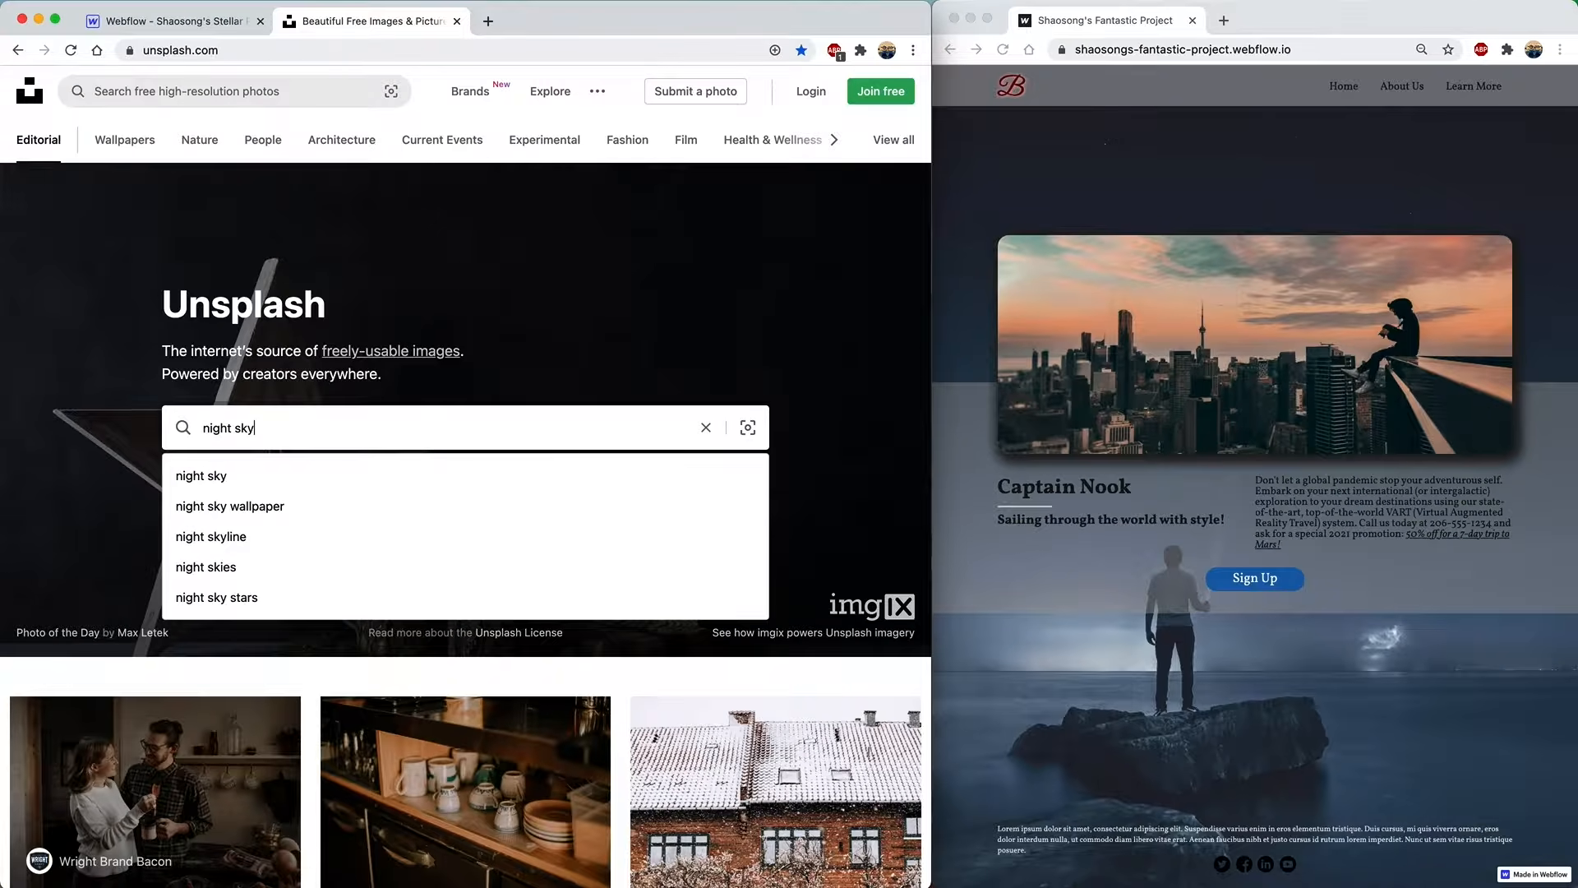
{"action": "key", "text": "Return"}
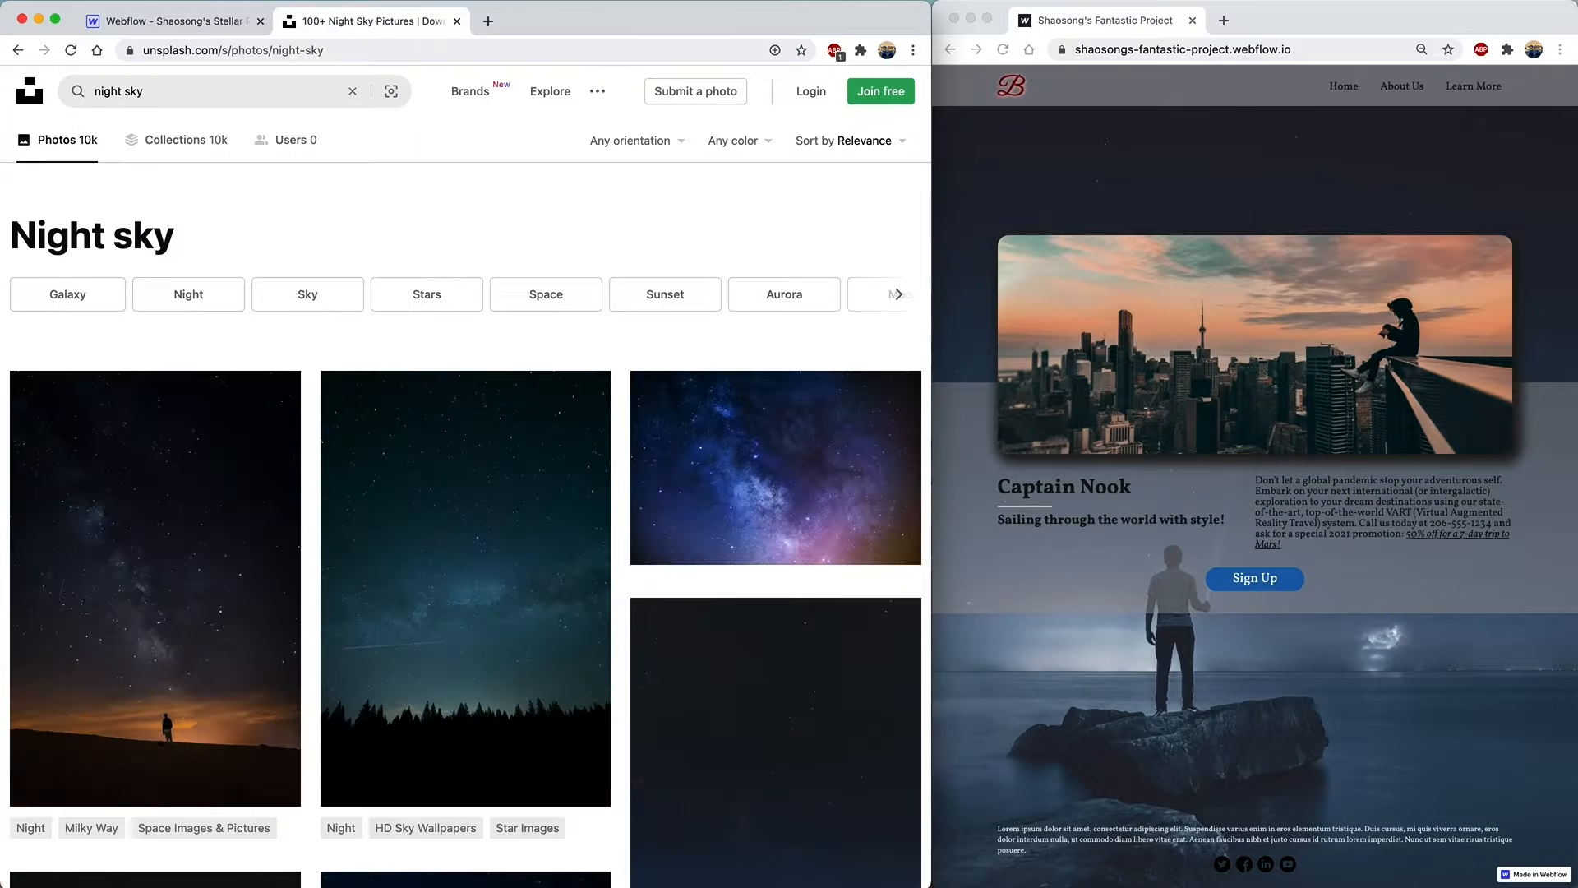
{"action": "scroll", "coordinate": [522, 716], "scroll_direction": "down", "scroll_amount": 15}
{"action": "scroll", "coordinate": [521, 715], "scroll_direction": "down", "scroll_amount": 20}
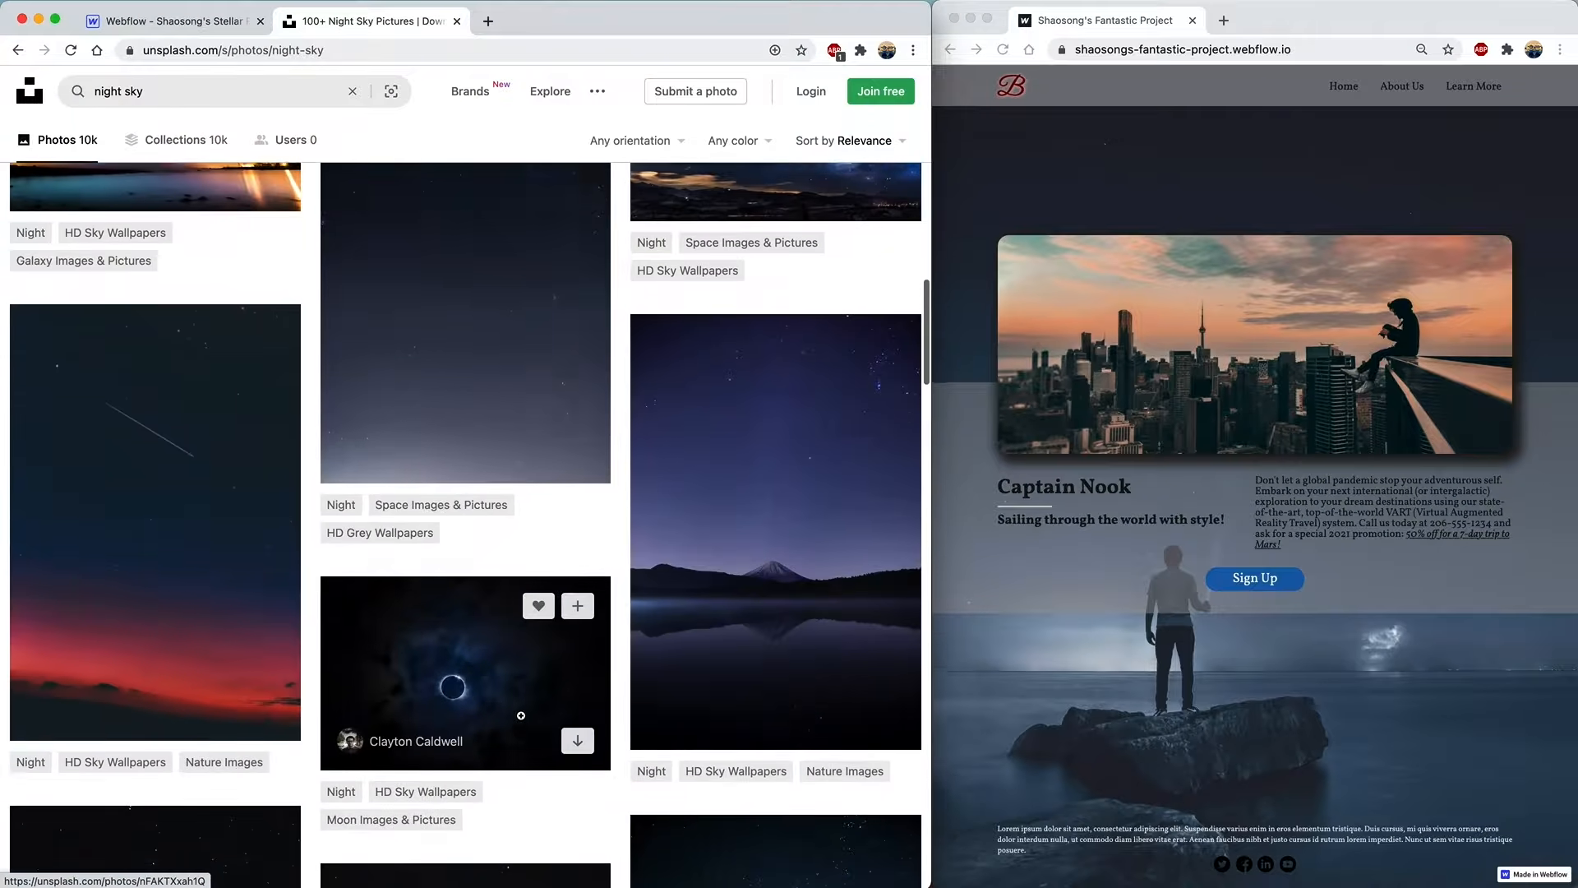
{"action": "scroll", "coordinate": [518, 641], "scroll_direction": "down", "scroll_amount": 1}
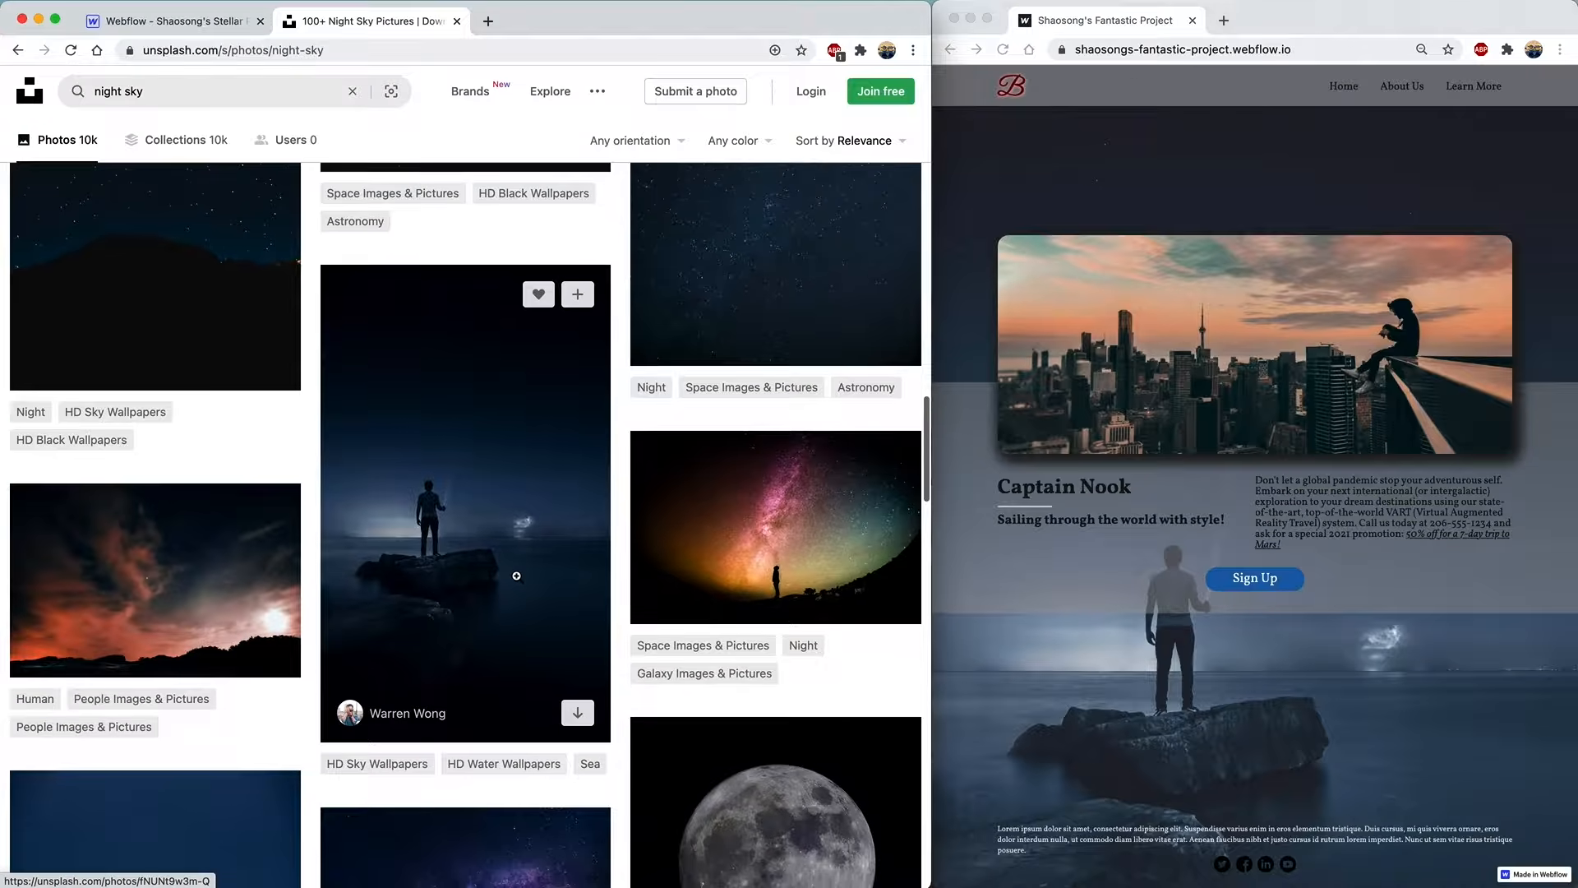
- Download the man-on-a-rock photo at Medium size, saved as nightsky.jpg
{"action": "left_click", "coordinate": [500, 548]}
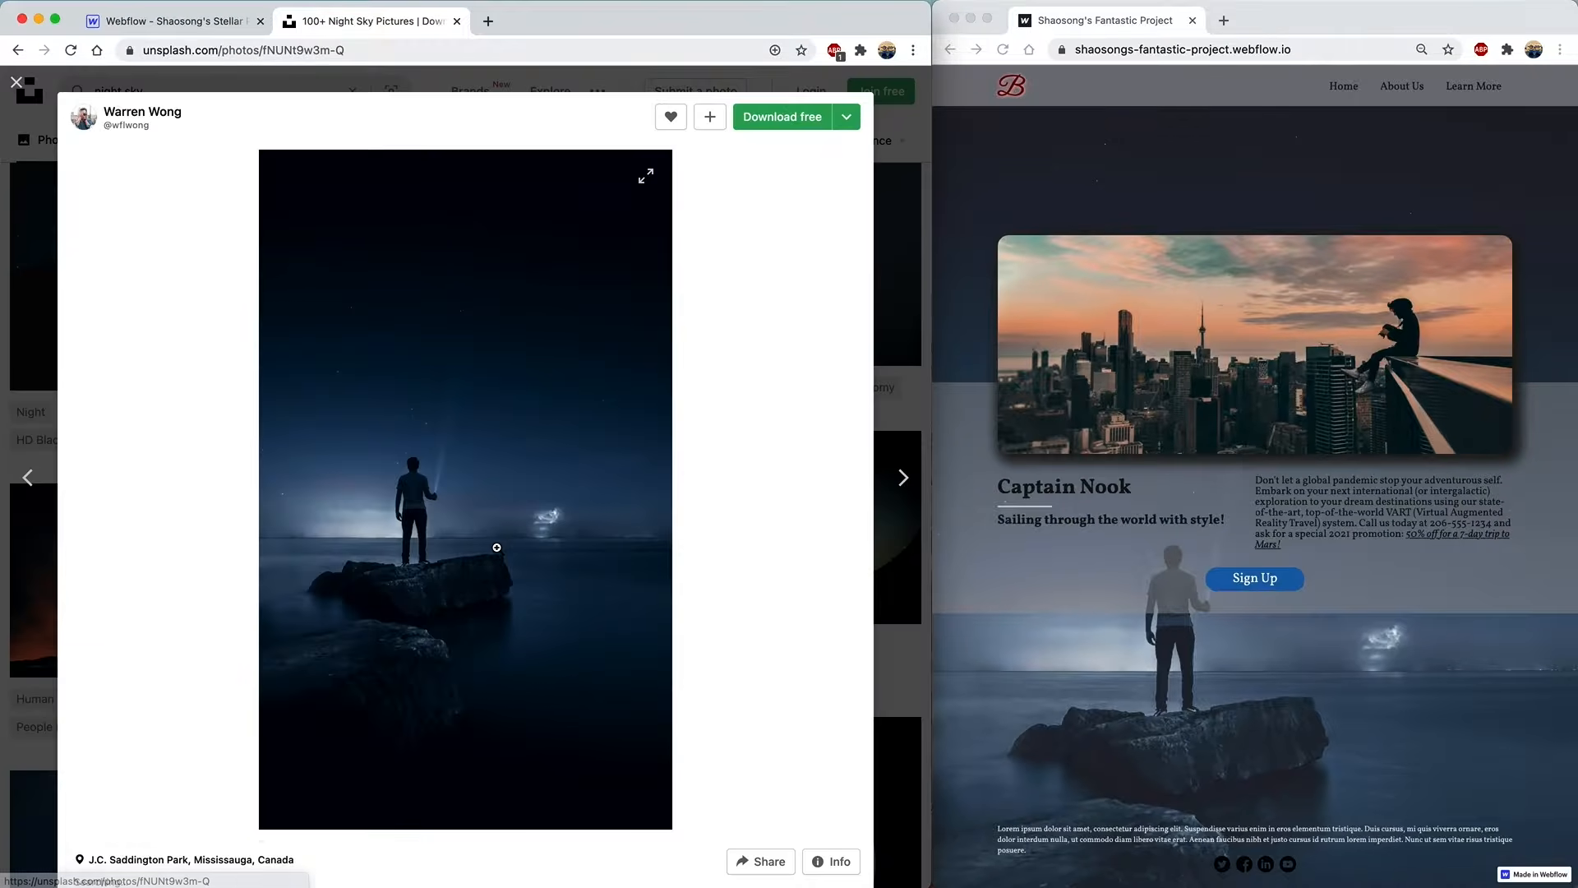
{"action": "left_click", "coordinate": [844, 130]}
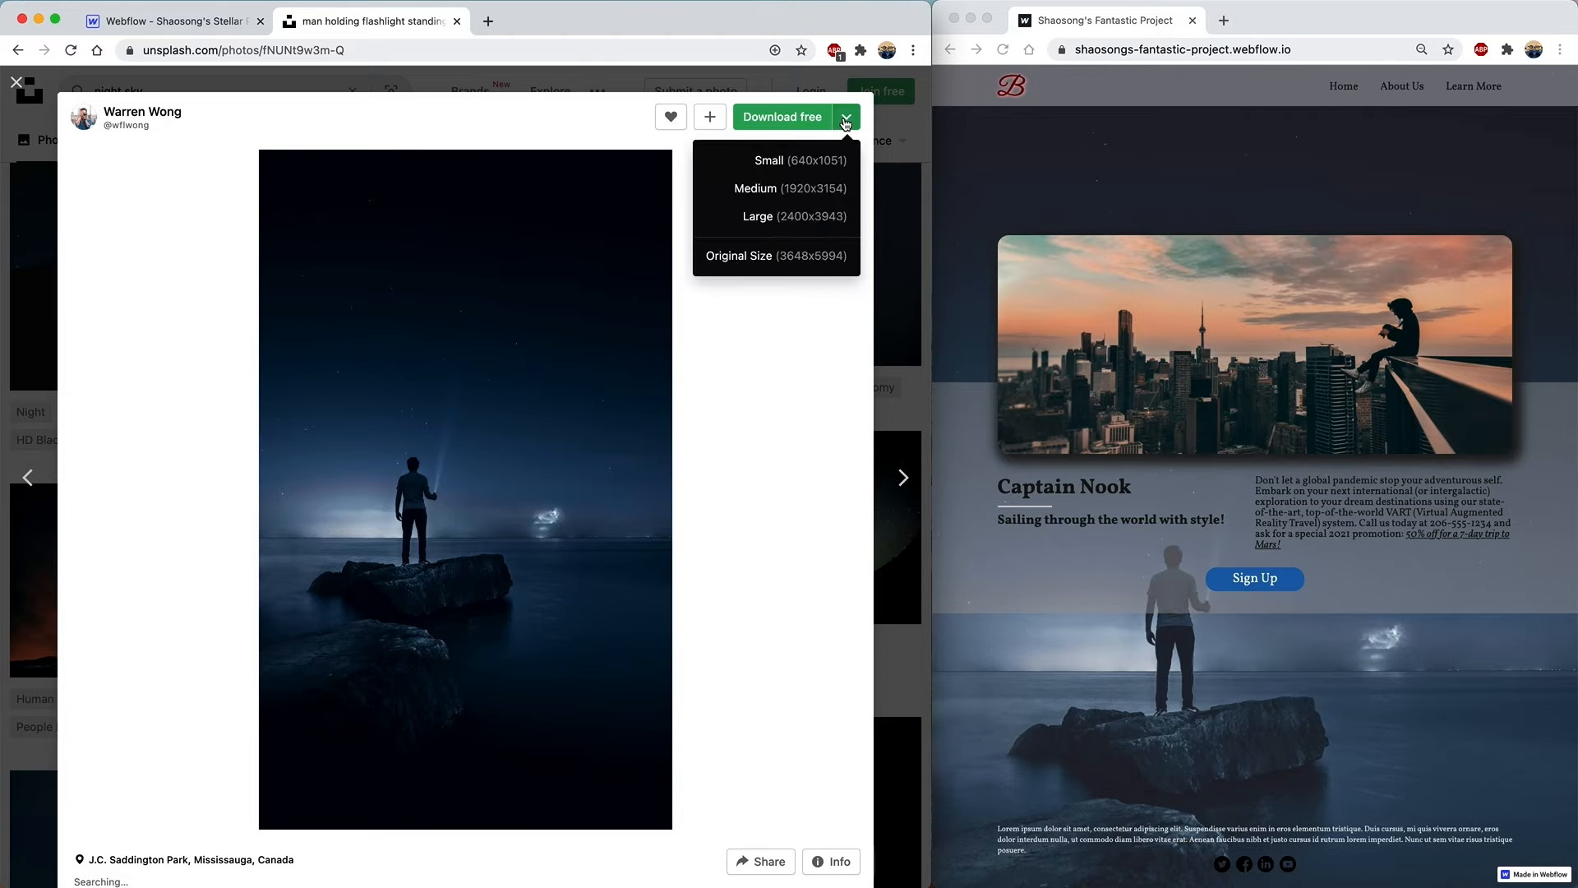
{"action": "left_click", "coordinate": [796, 193]}
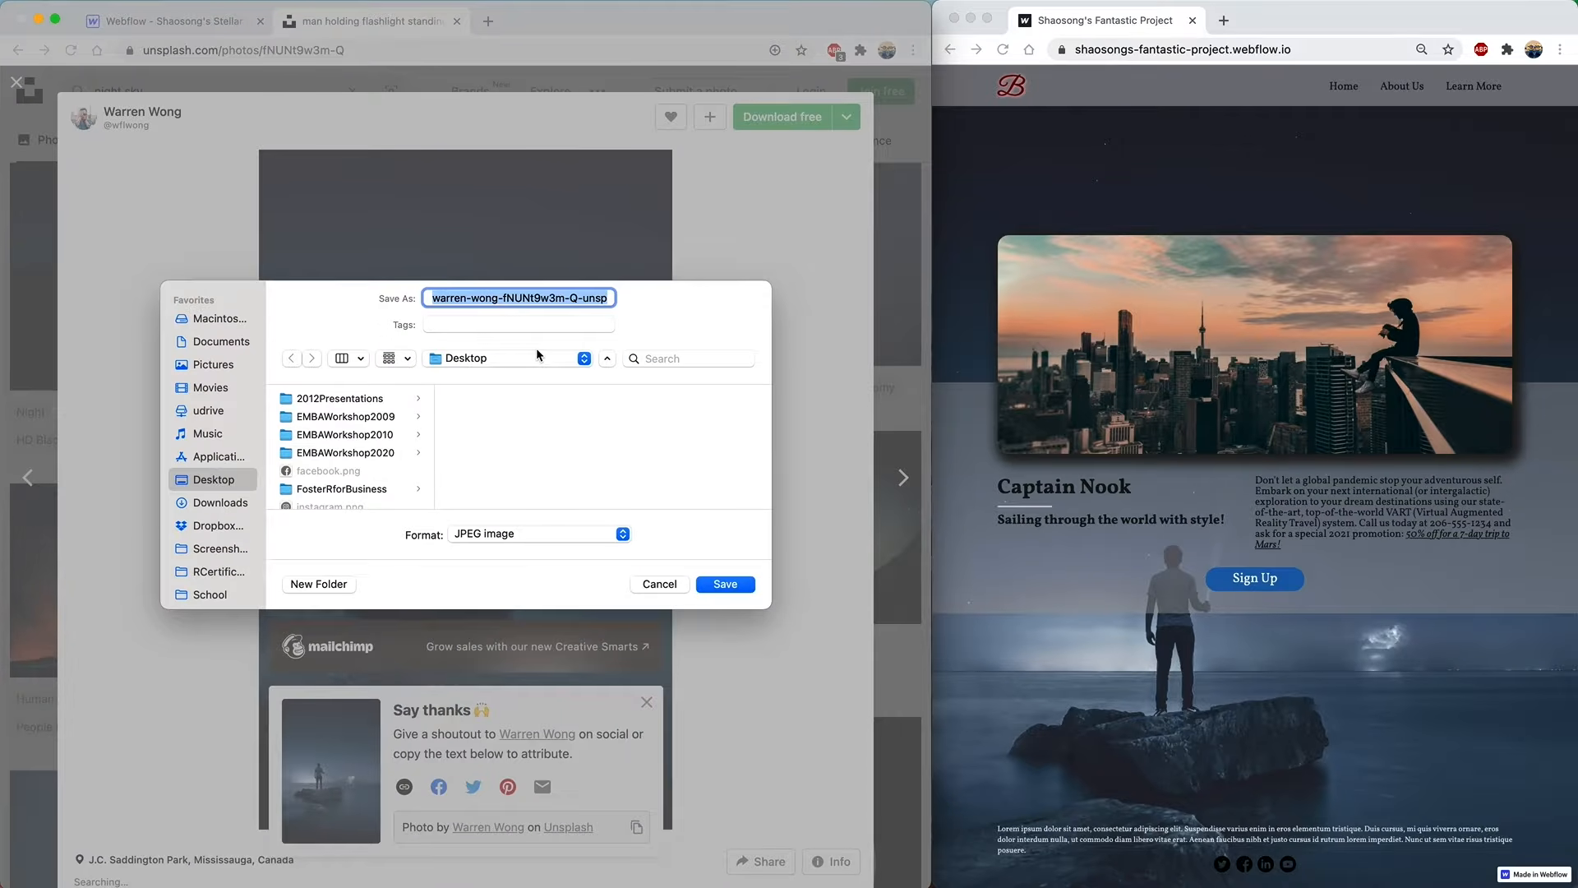
{"action": "type", "text": "nightsky.jpg"}
{"action": "key", "text": "Return"}
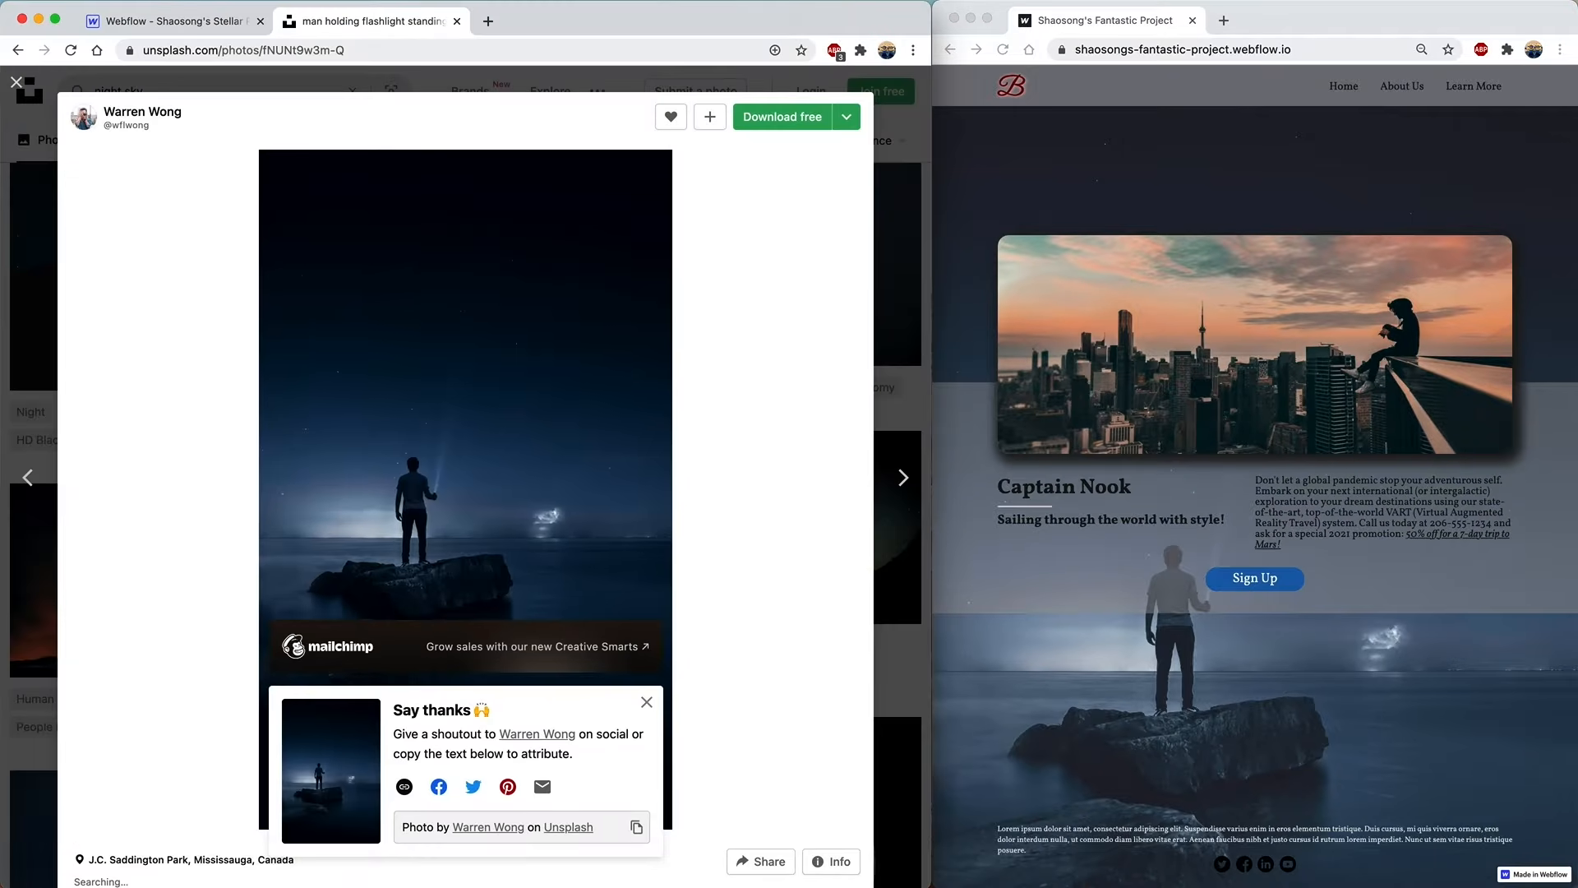
{"action": "left_click", "coordinate": [16, 82]}
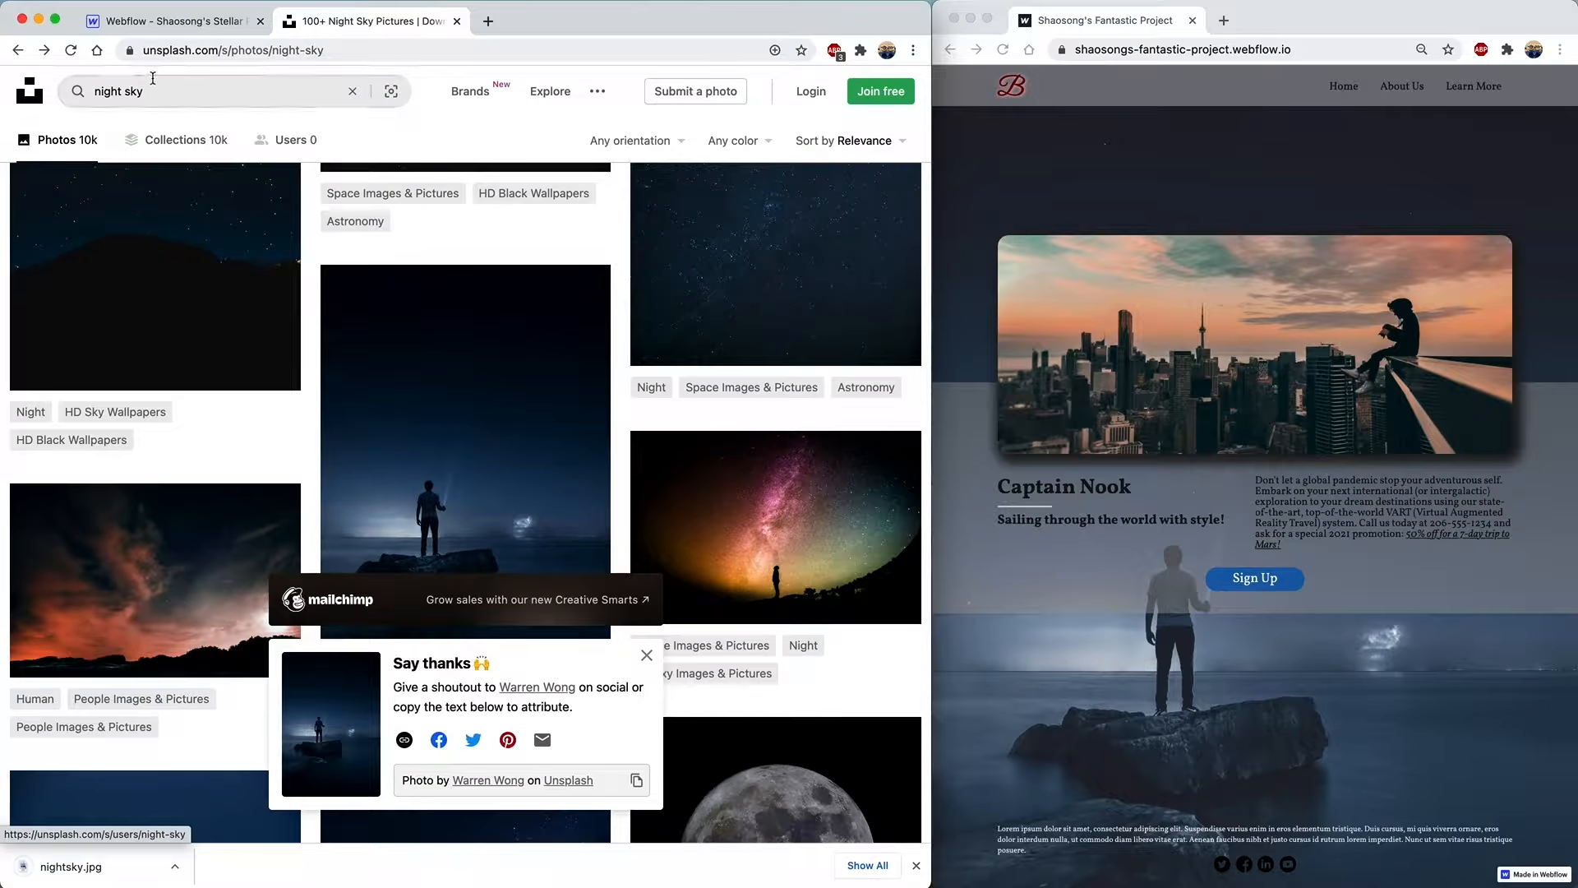
{"action": "left_click_drag", "start_coordinate": [158, 90], "coordinate": [89, 91]}
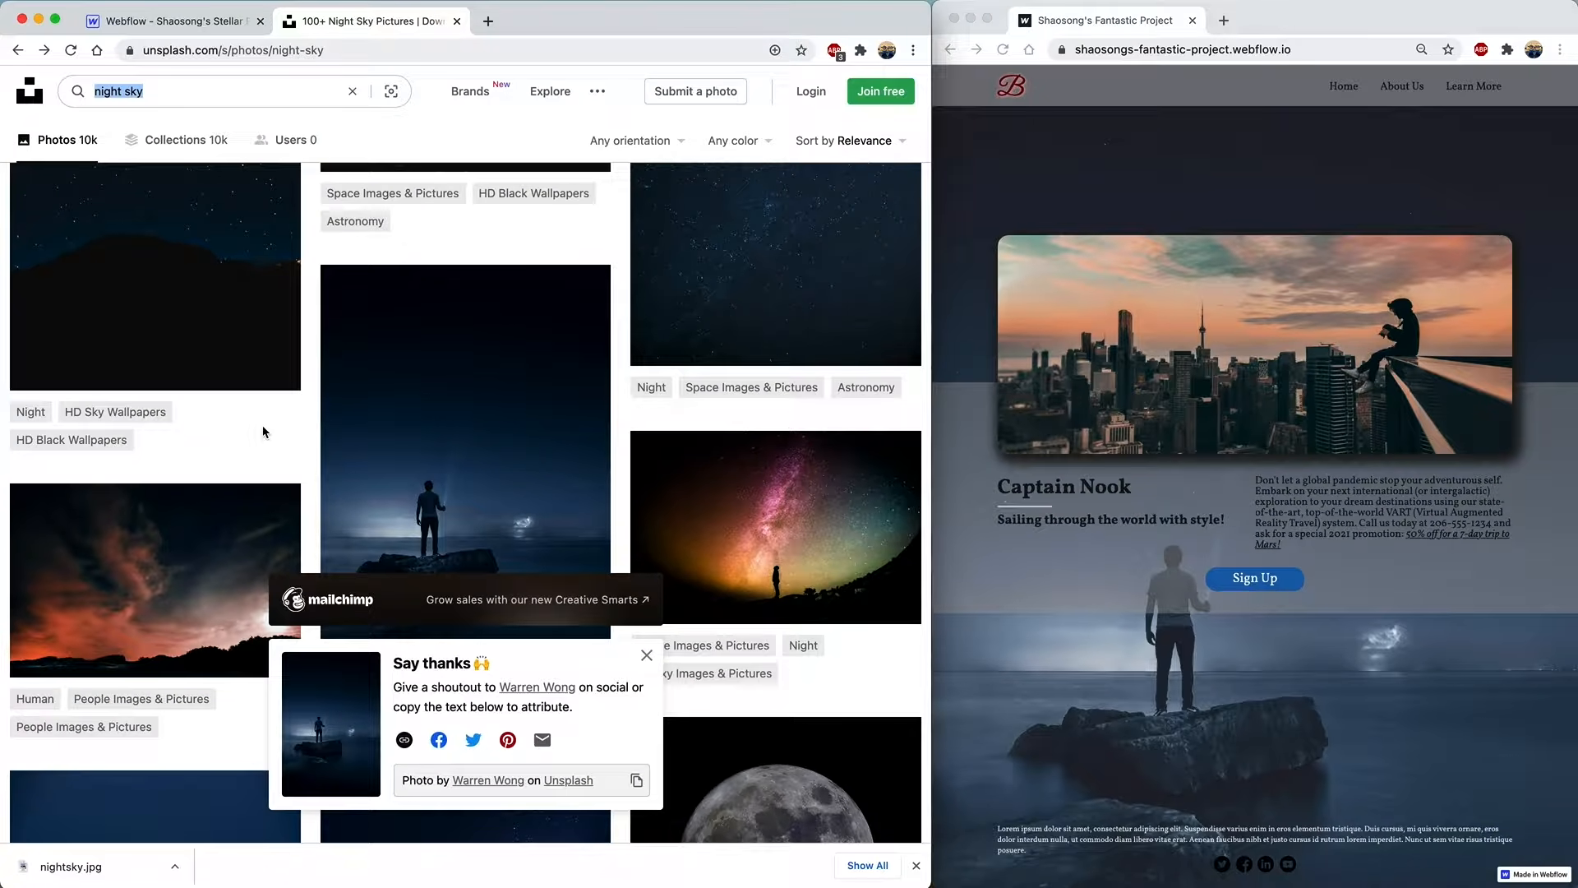
- Search Unsplash for 'urban' and open the city rooftop sunset photo
{"action": "type", "text": "urban"}
{"action": "key", "text": "Return"}
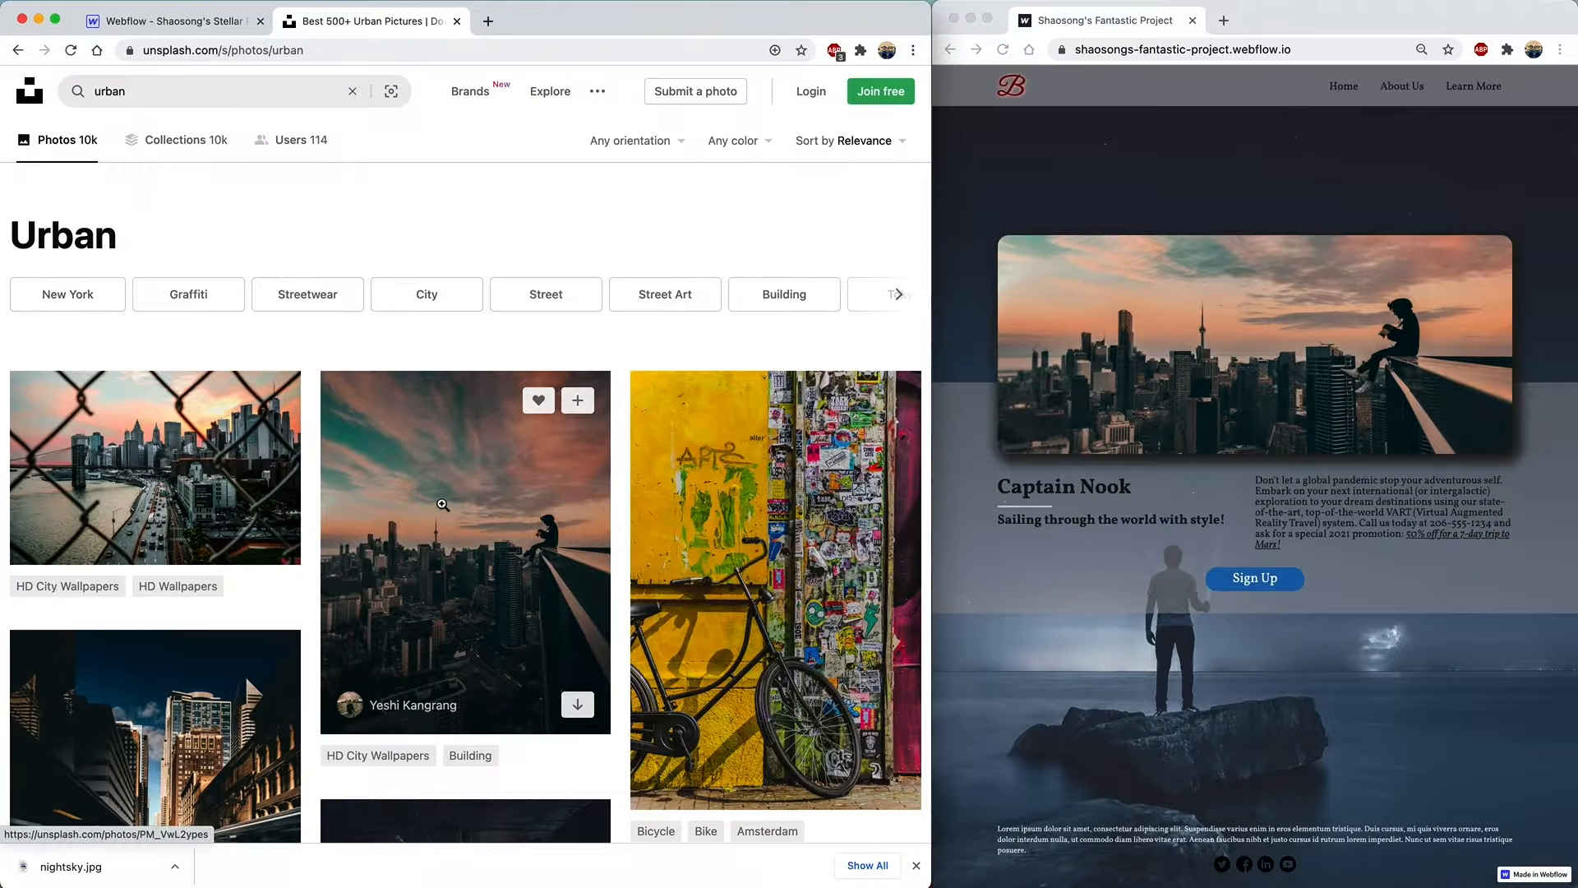
{"action": "left_click", "coordinate": [508, 506]}
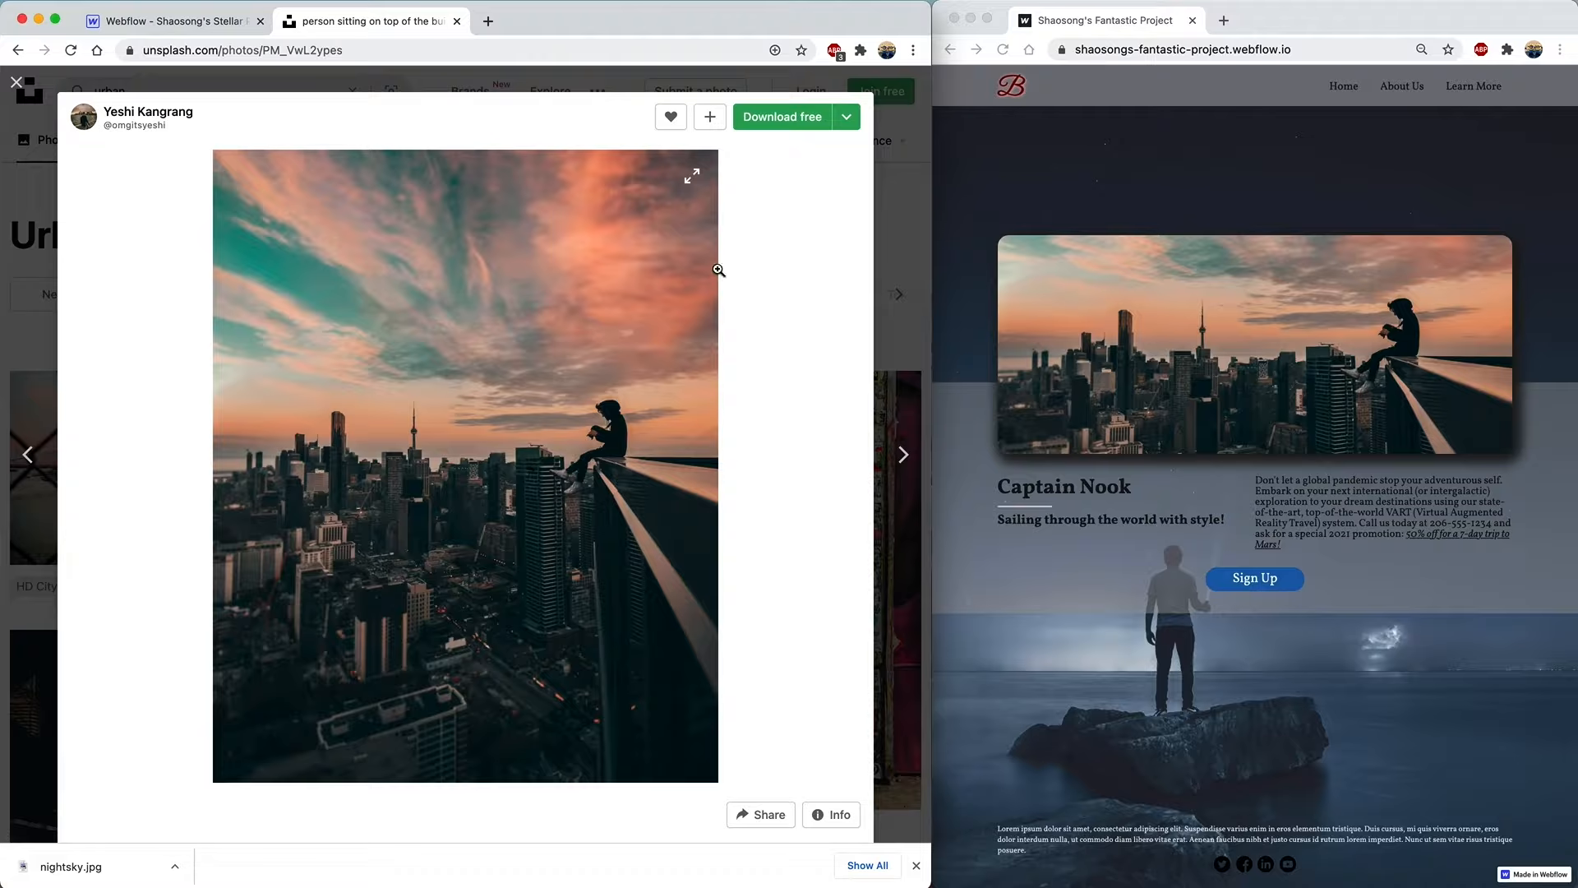
- Download it at Medium 1920x2400 as urban.jpg and return to Webflow
{"action": "left_click", "coordinate": [846, 119]}
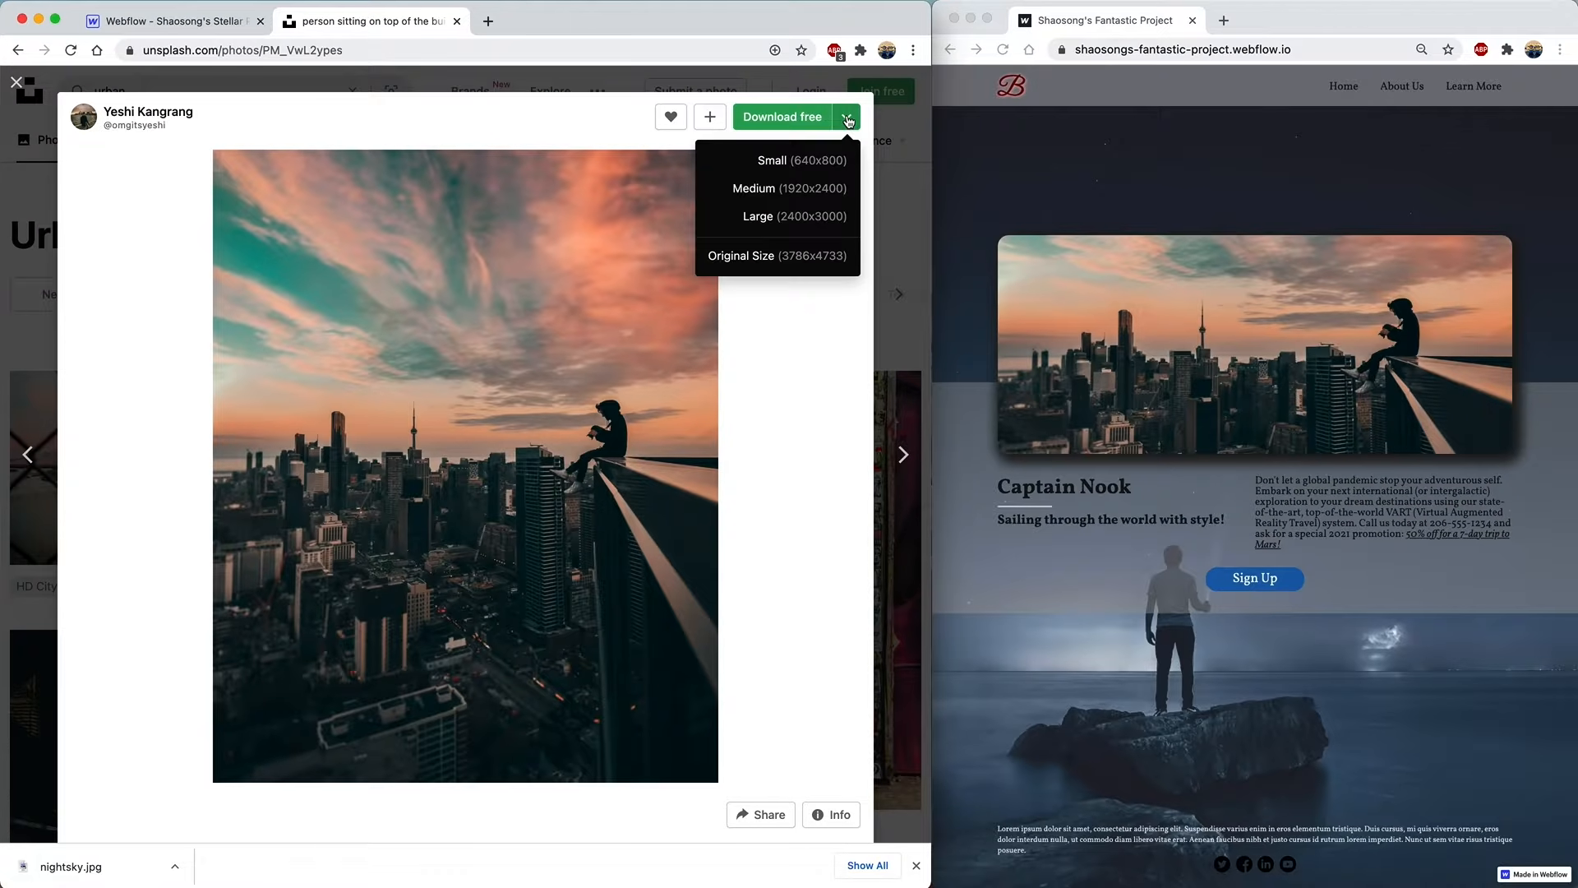
{"action": "left_click", "coordinate": [752, 188]}
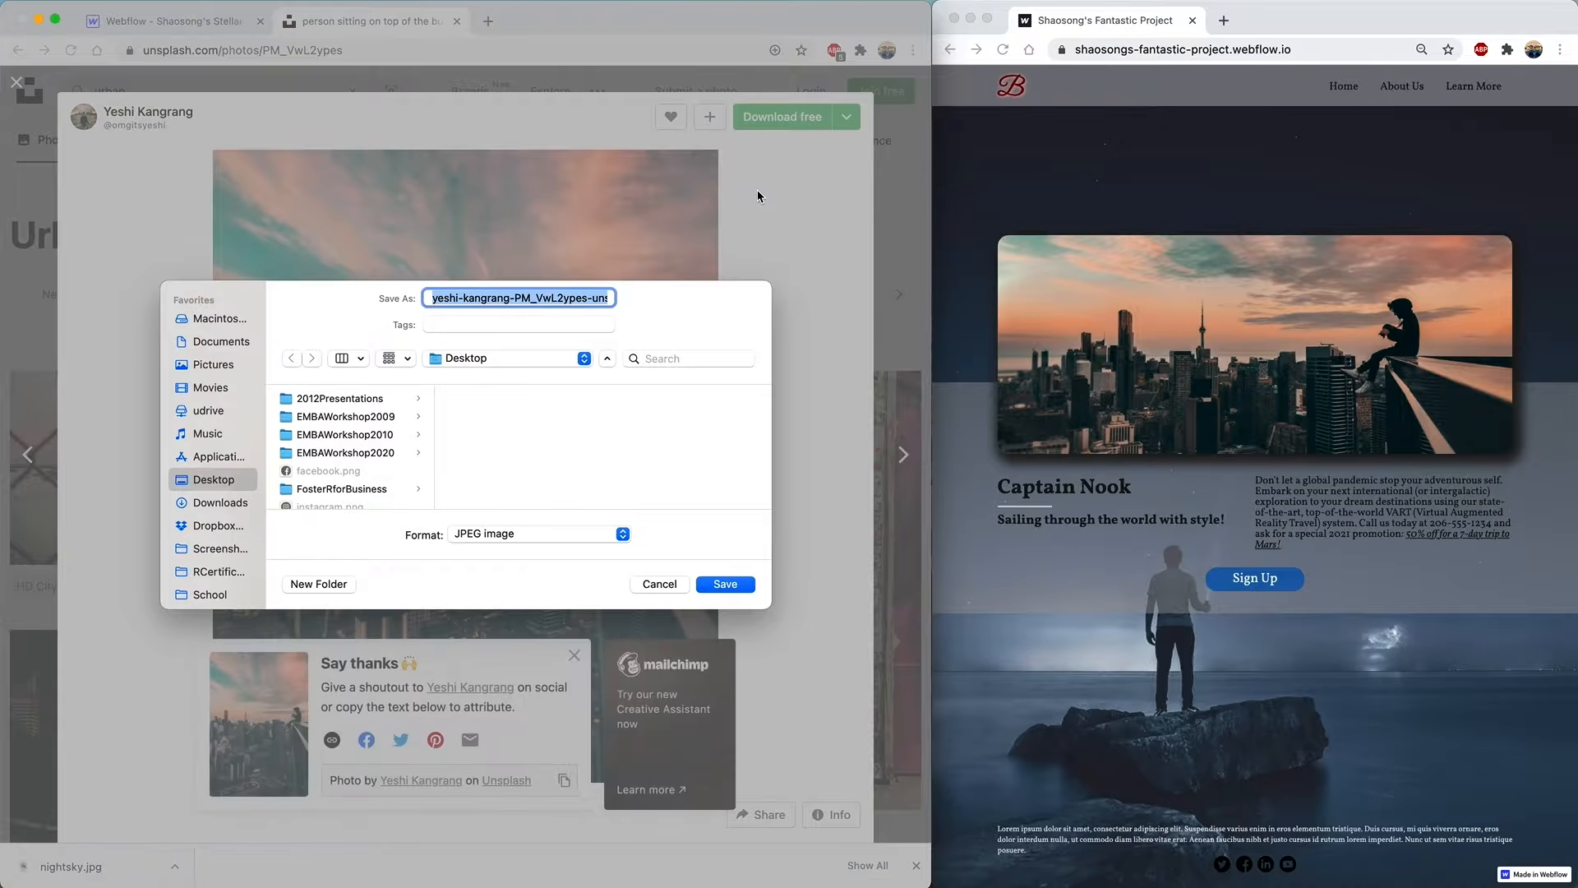
{"action": "type", "text": "urban.jpg"}
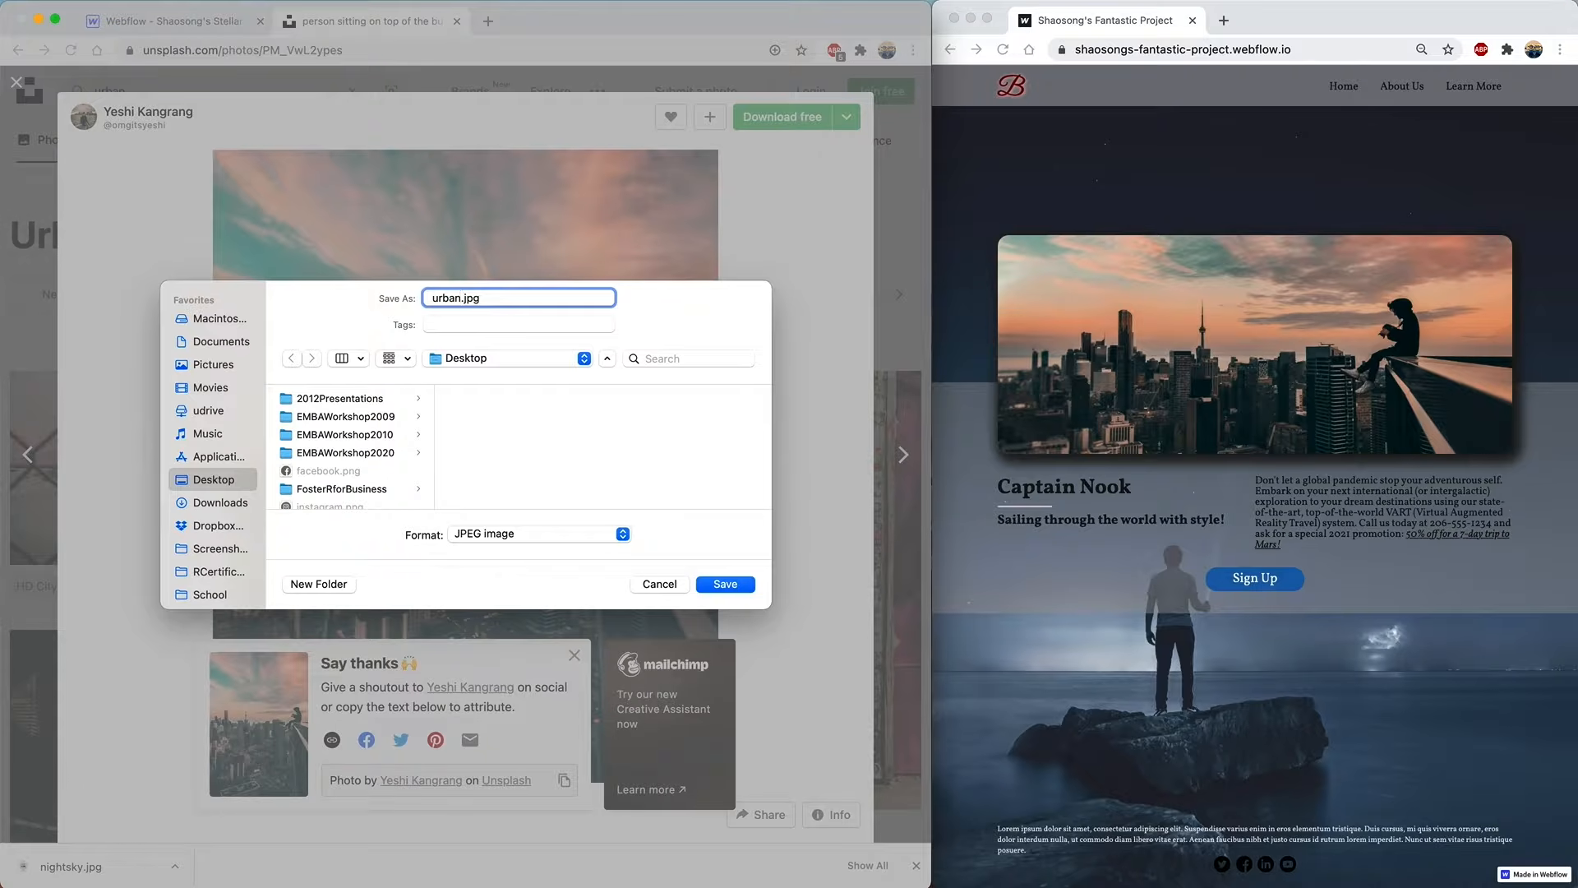
{"action": "key", "text": "Return"}
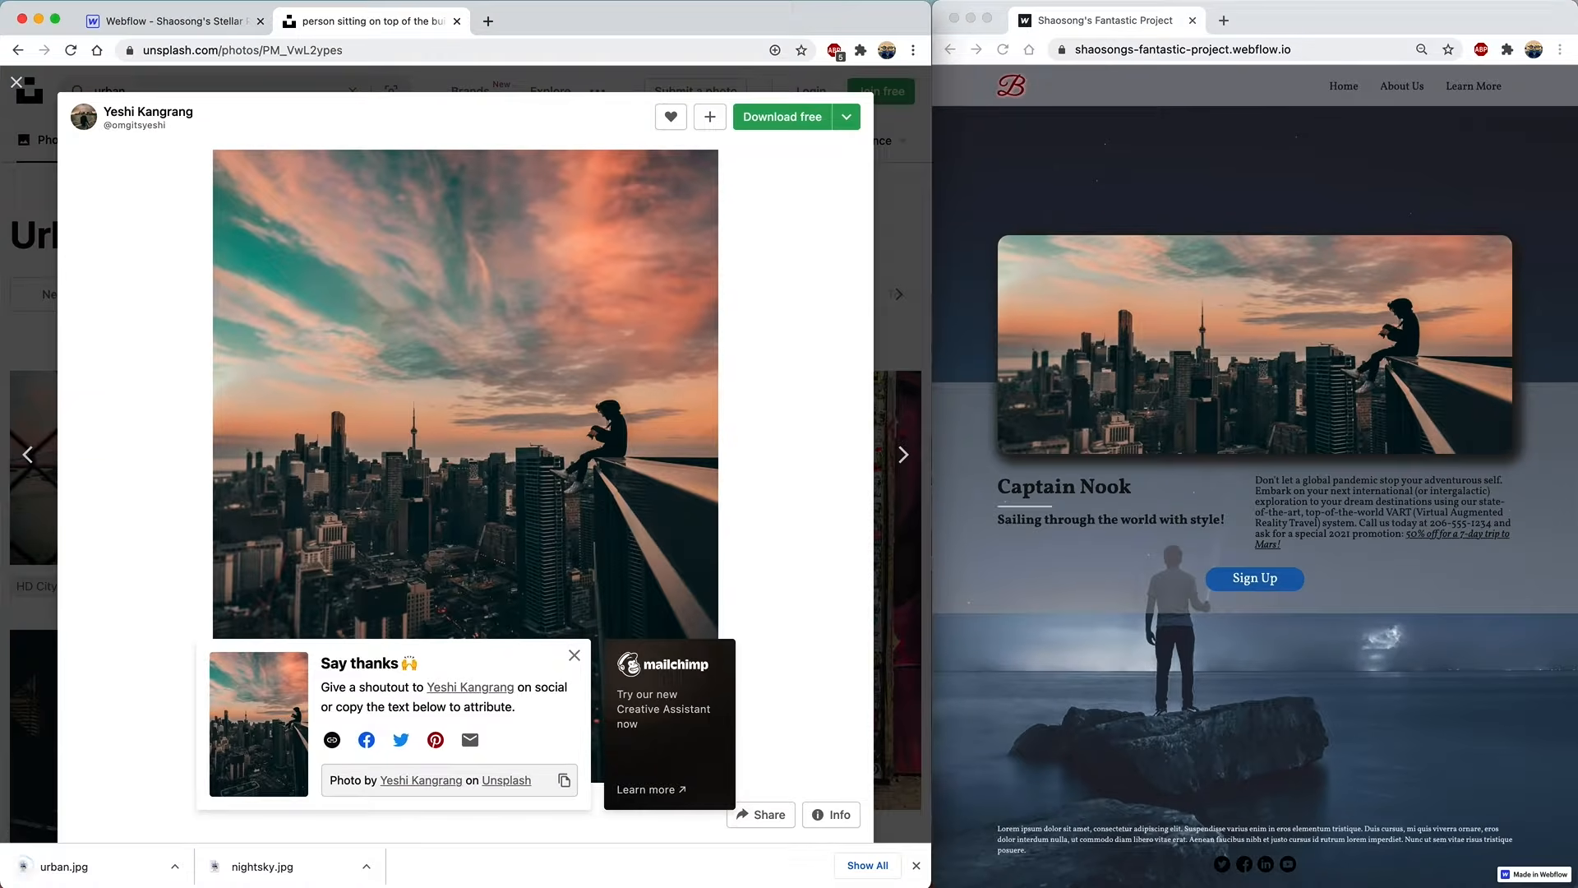
{"action": "left_click", "coordinate": [184, 21]}
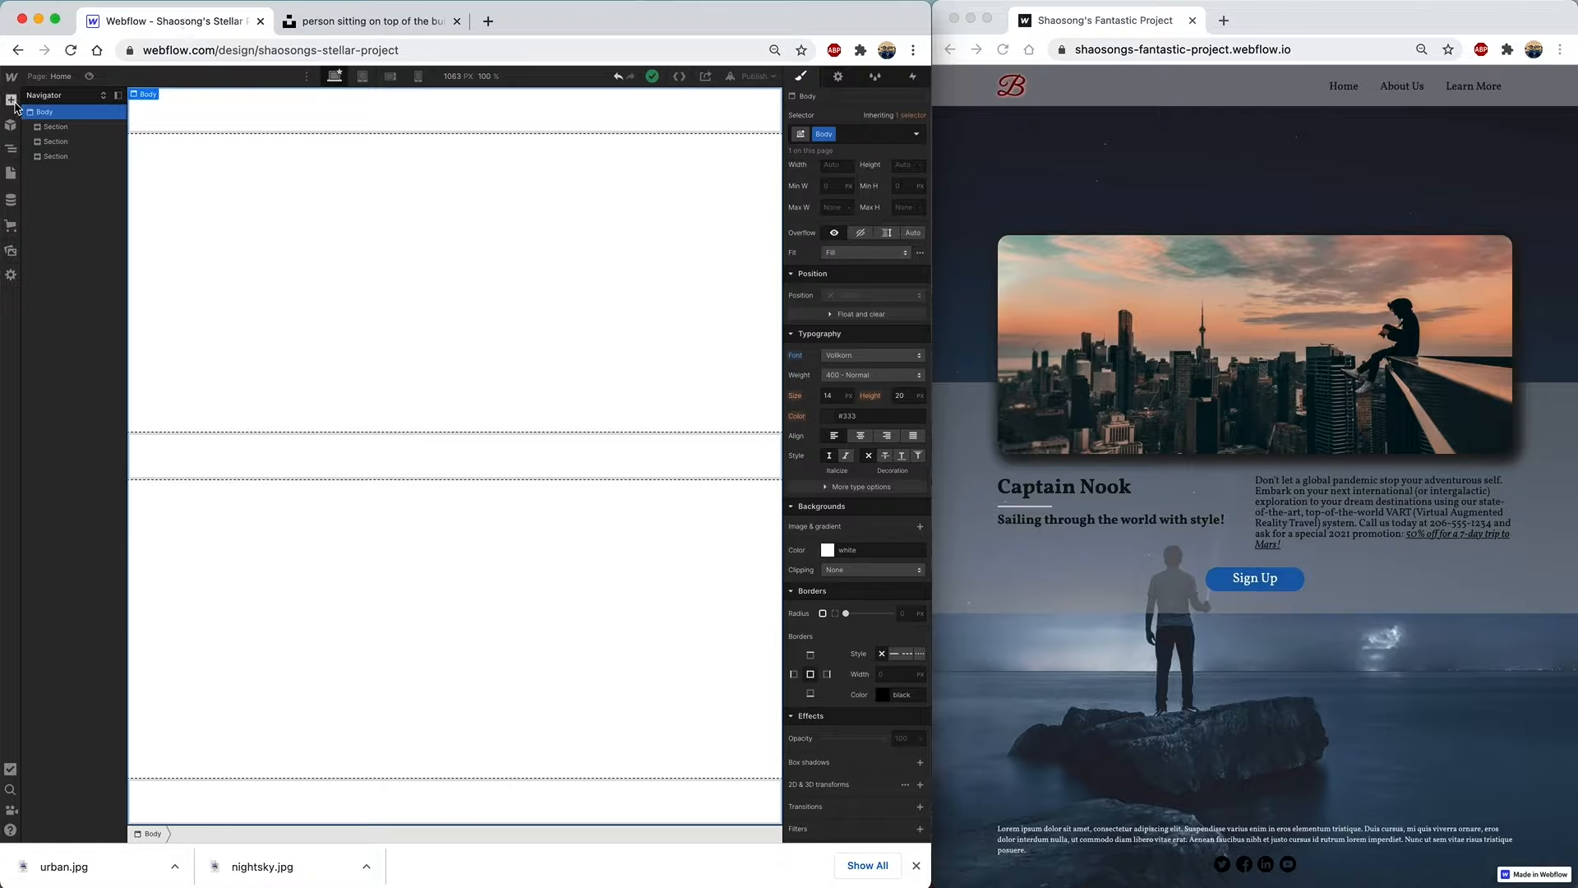
- Upload nightsky.jpg and urban.jpg from the Desktop to Assets, then reopen the Navigator
{"action": "left_click", "coordinate": [10, 252]}
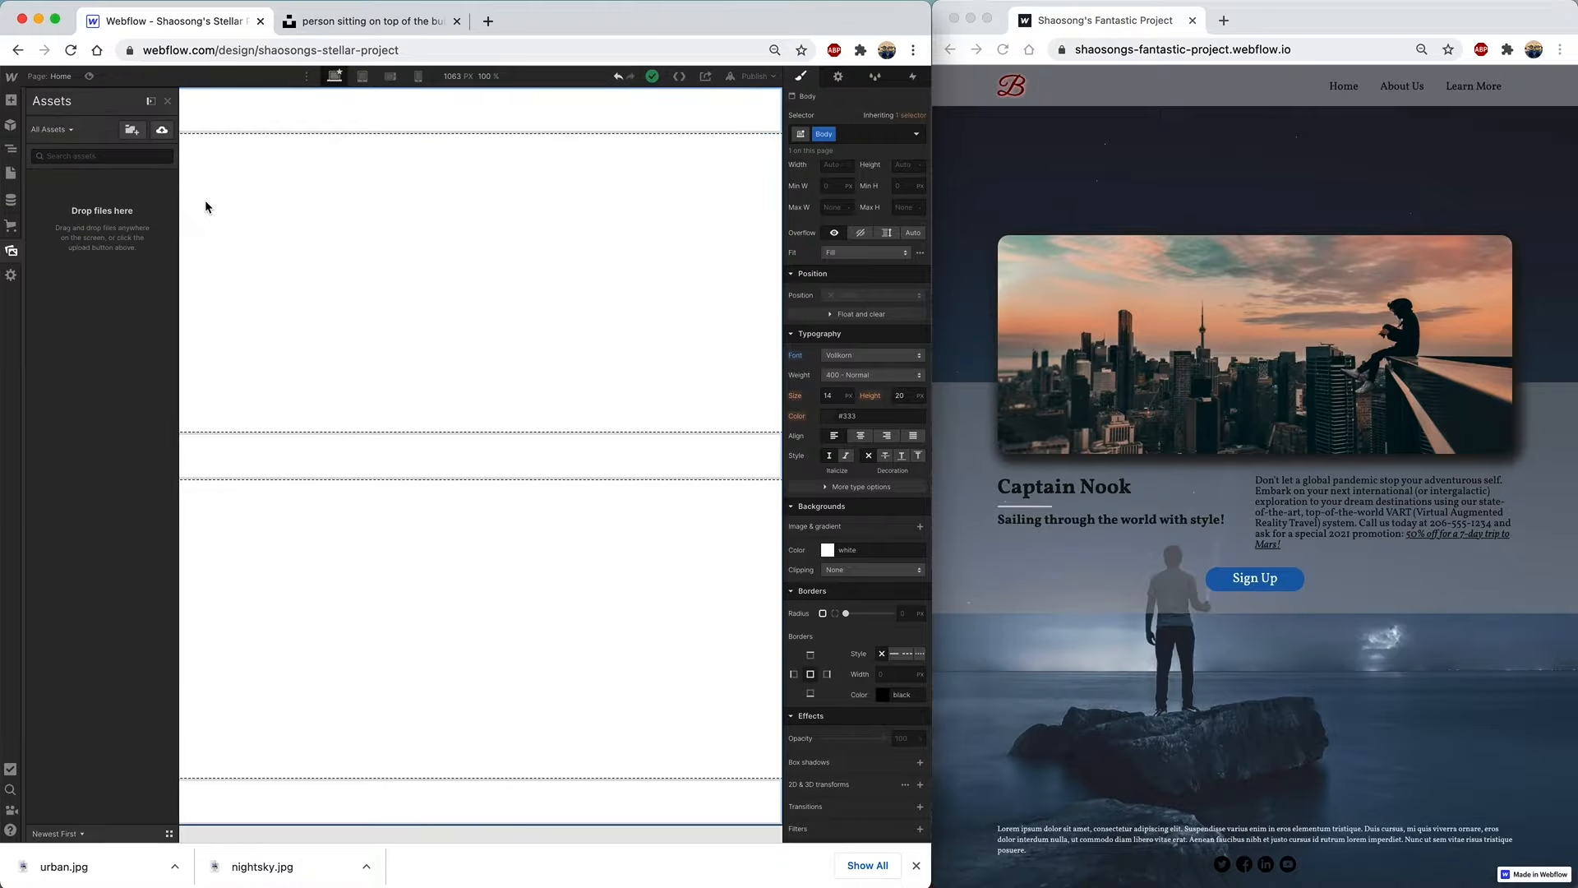
{"action": "left_click", "coordinate": [163, 130]}
{"action": "scroll", "coordinate": [417, 458], "scroll_direction": "down", "scroll_amount": 2}
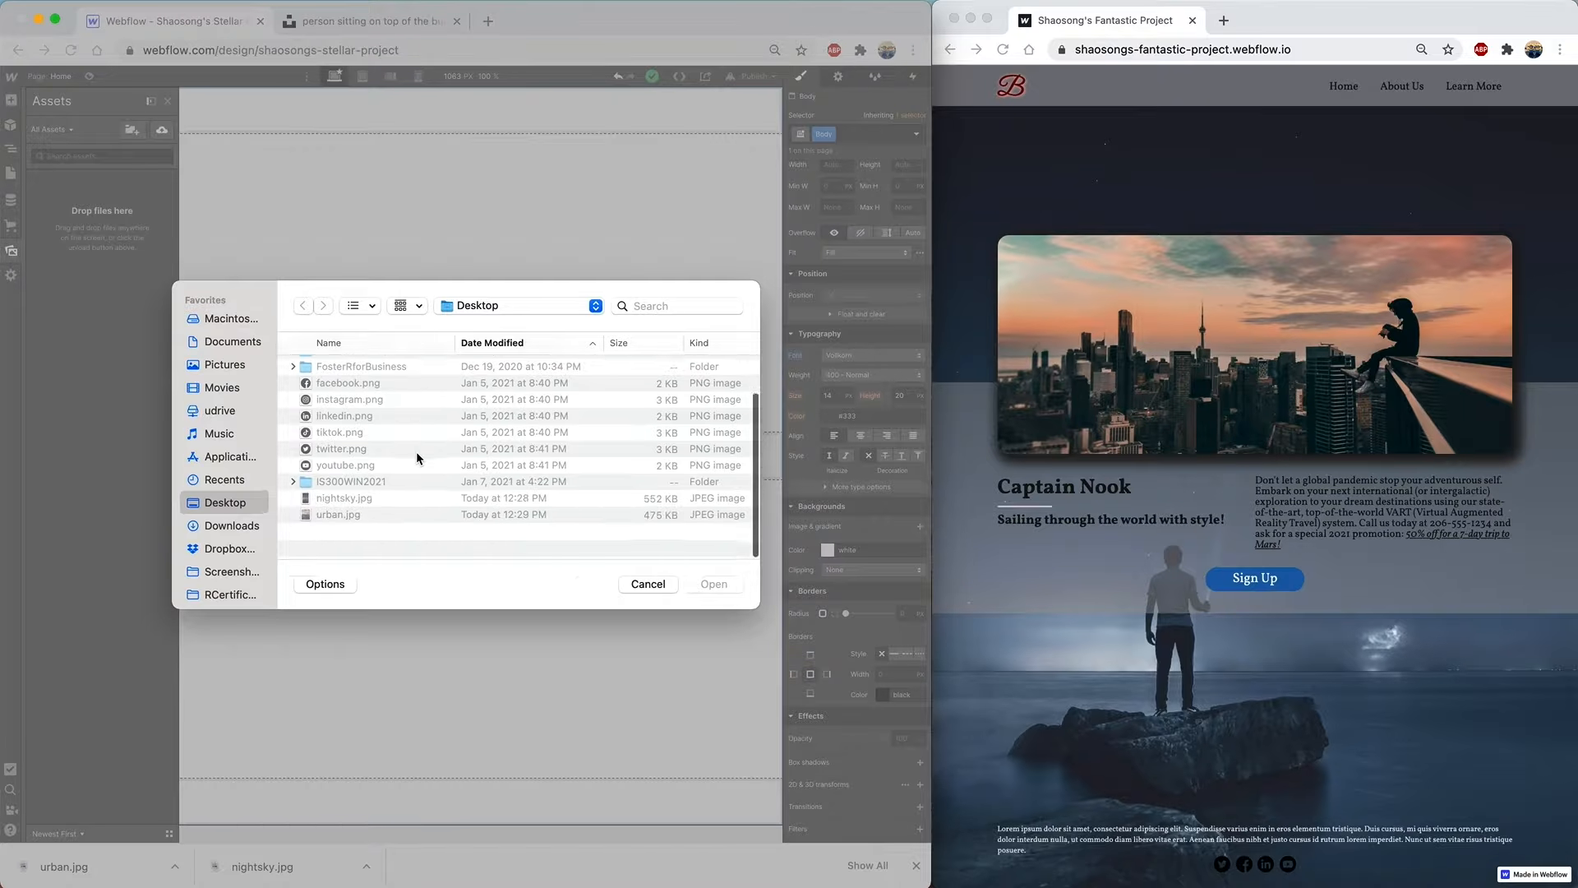
{"action": "left_click", "coordinate": [357, 531]}
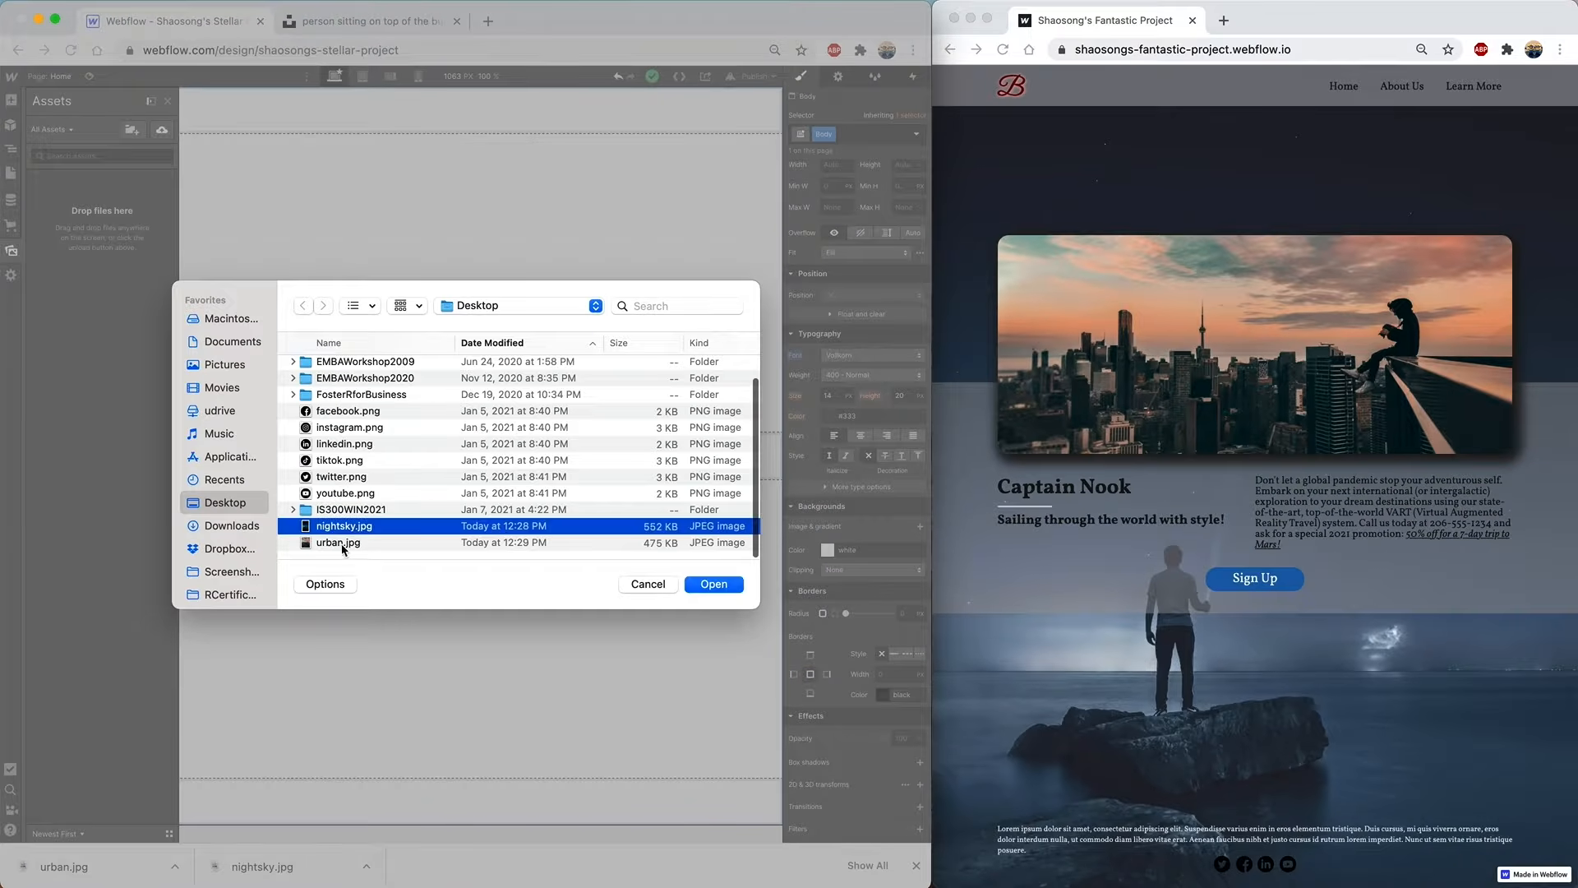
{"action": "left_click", "coordinate": [344, 546], "text": "shift"}
{"action": "left_click", "coordinate": [727, 586]}
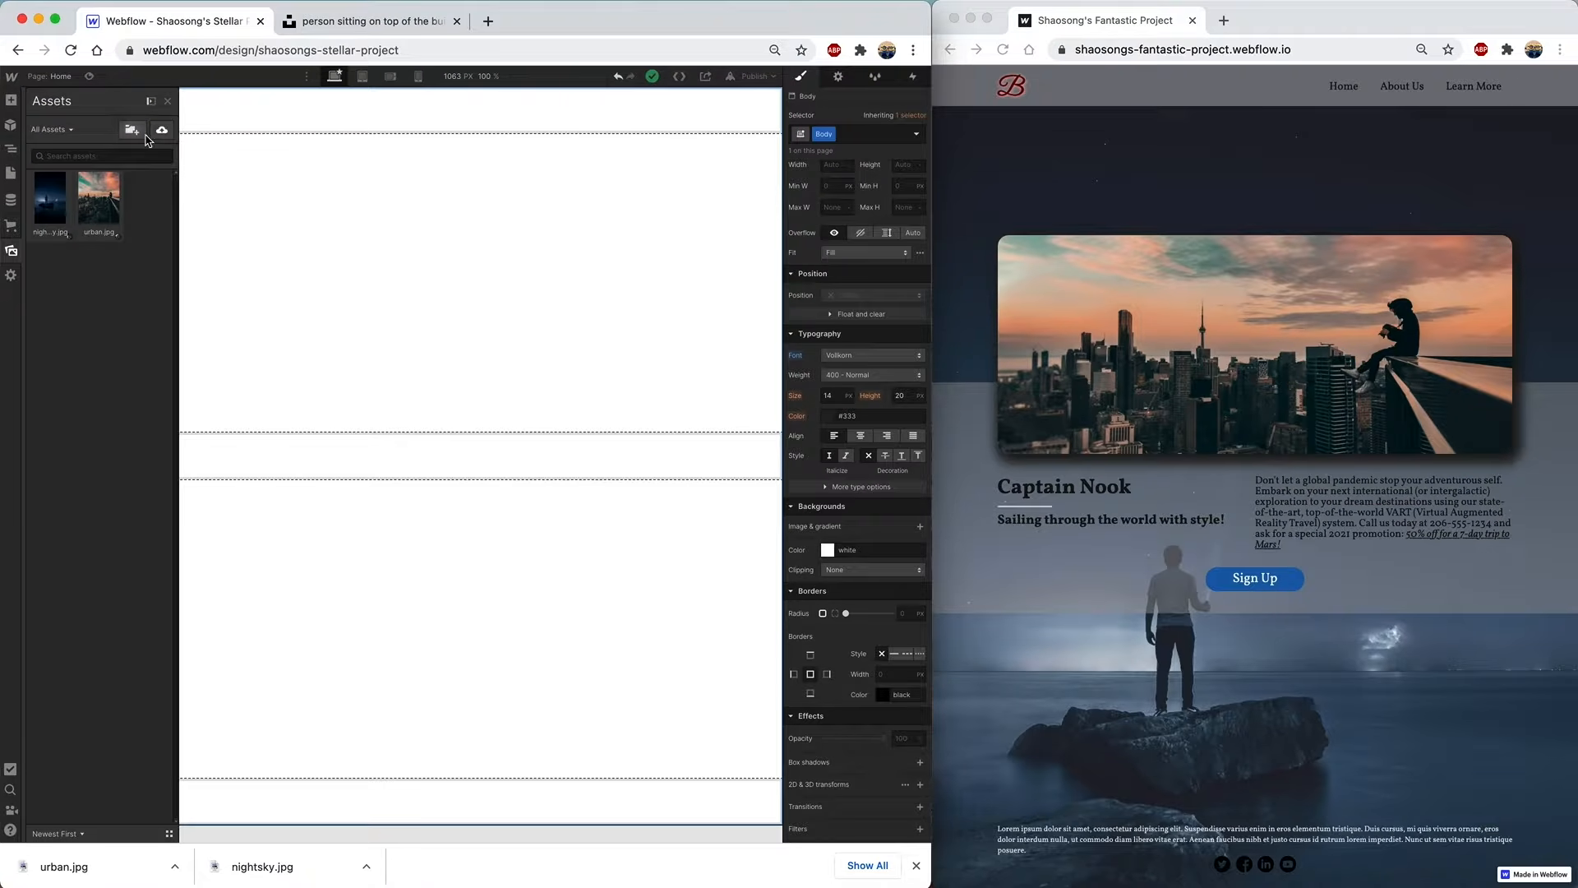
{"action": "left_click", "coordinate": [11, 150]}
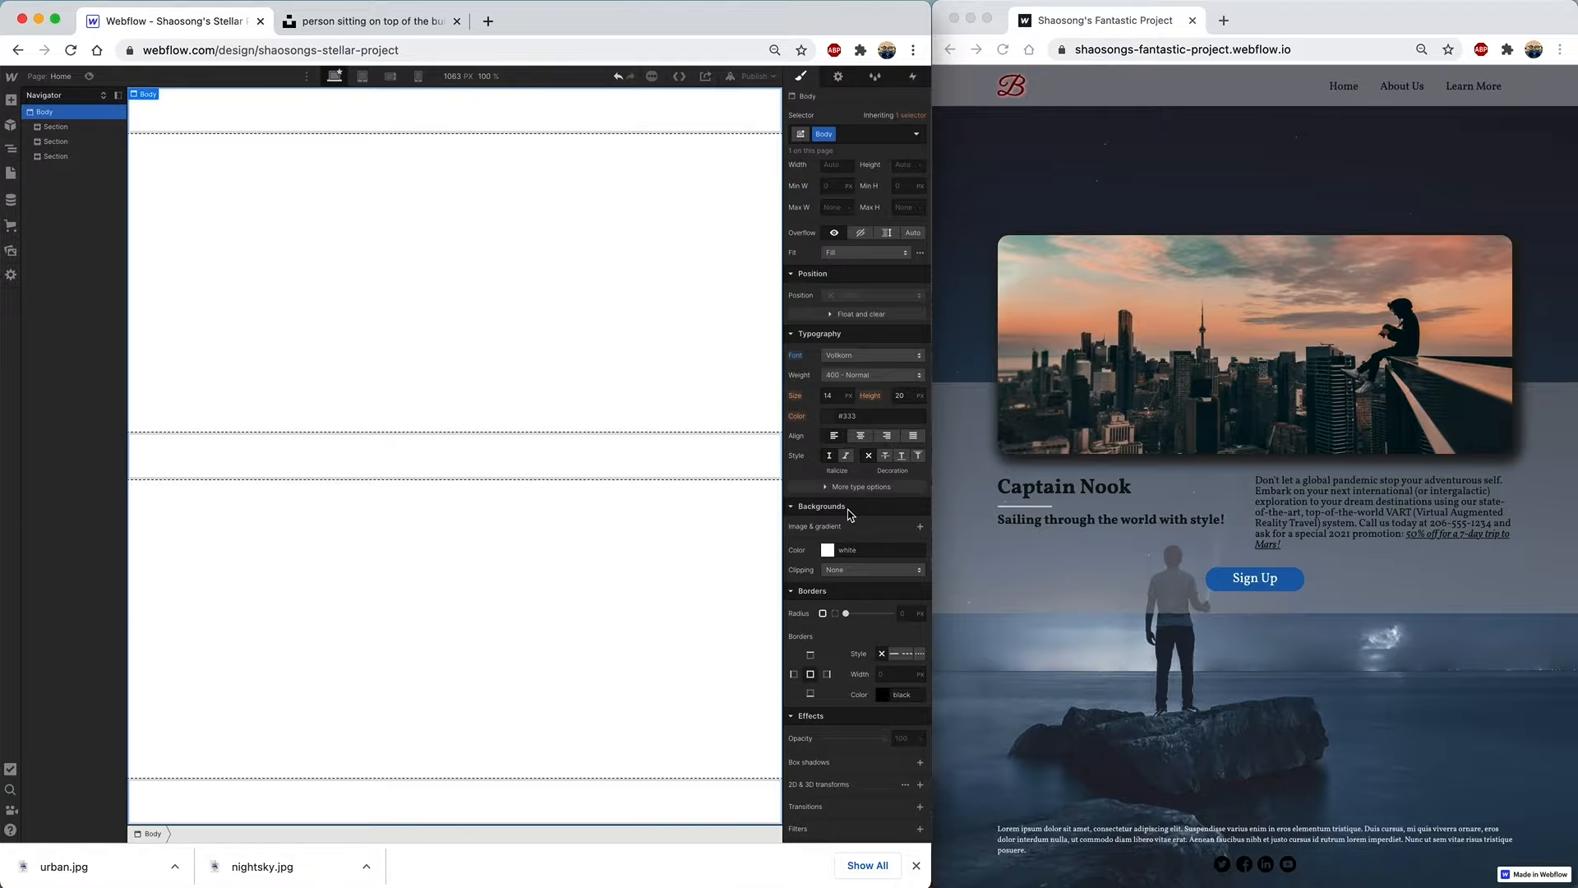
- Give Body a nightsky.jpg background image with Cover size and no-repeat tiling
{"action": "left_click", "coordinate": [919, 527]}
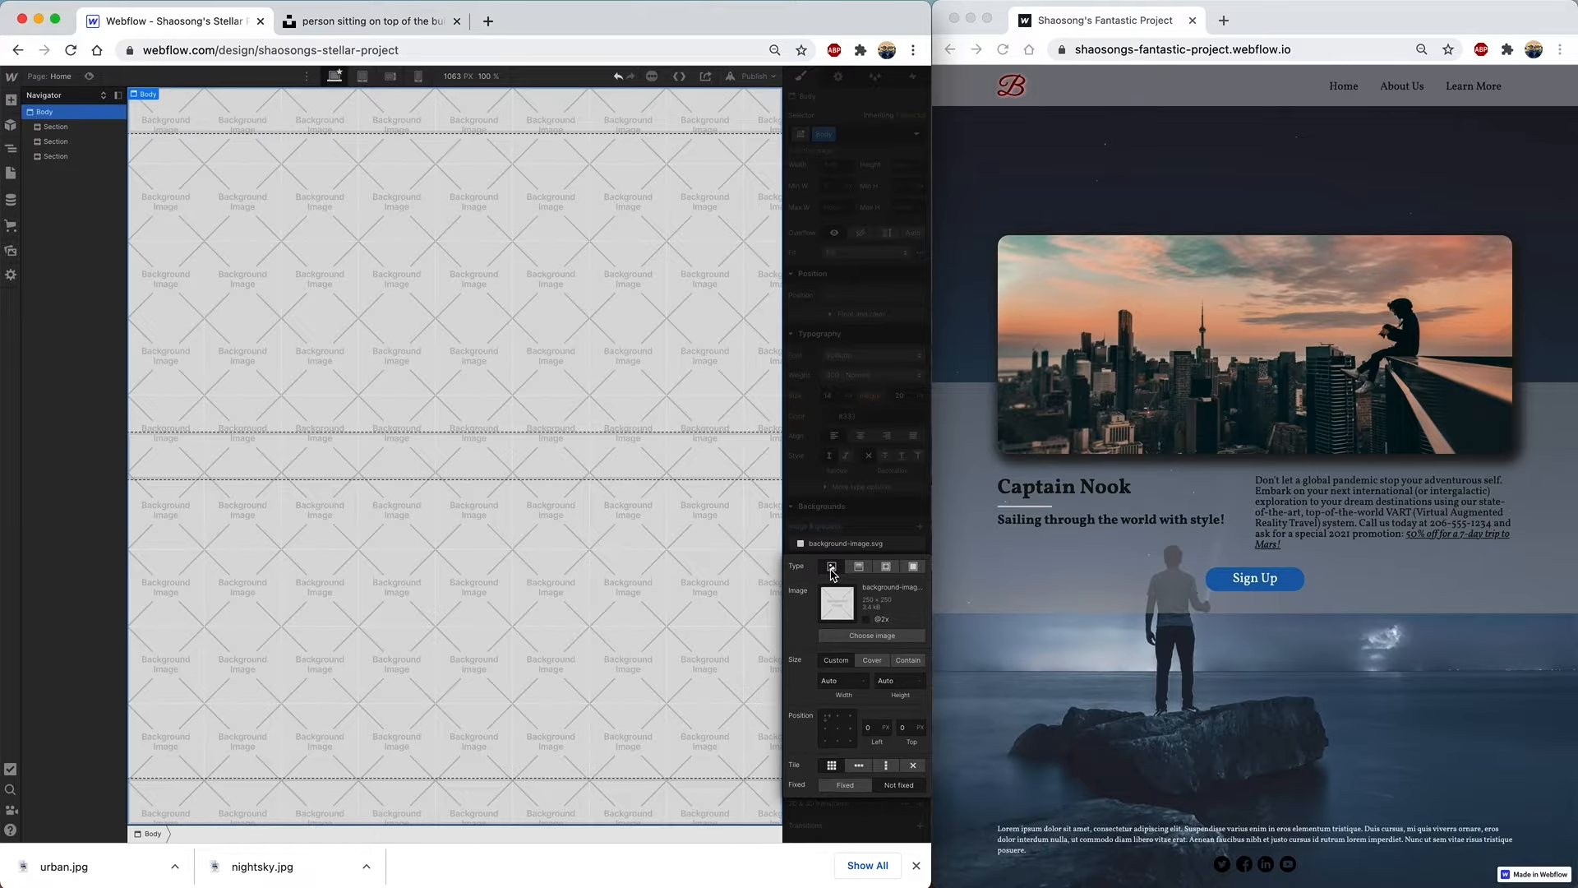
{"action": "left_click", "coordinate": [875, 637]}
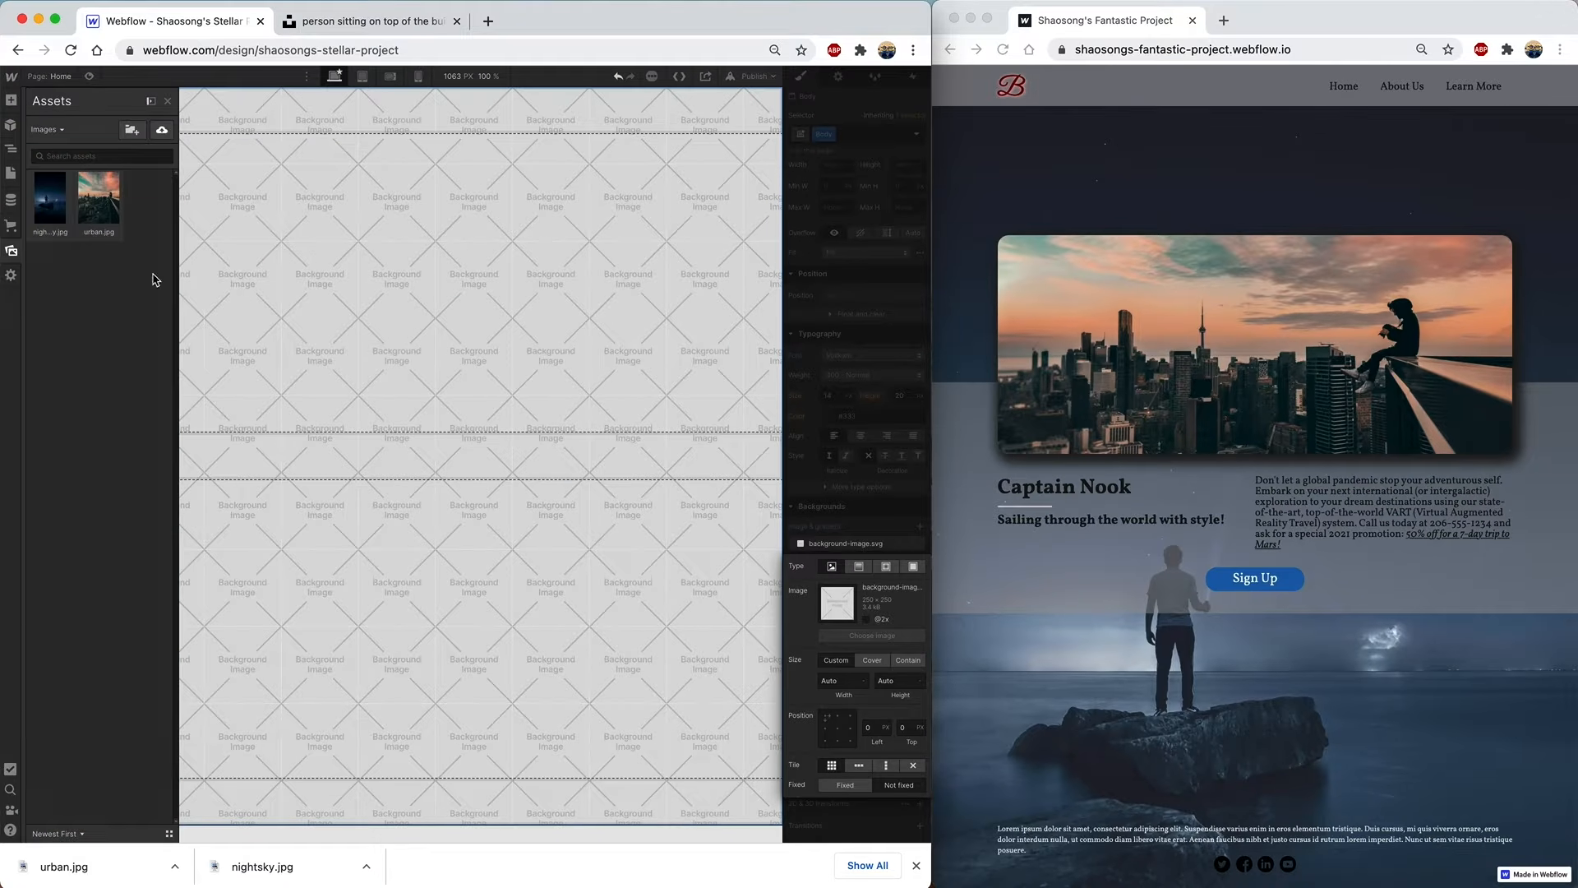
{"action": "left_click", "coordinate": [54, 205]}
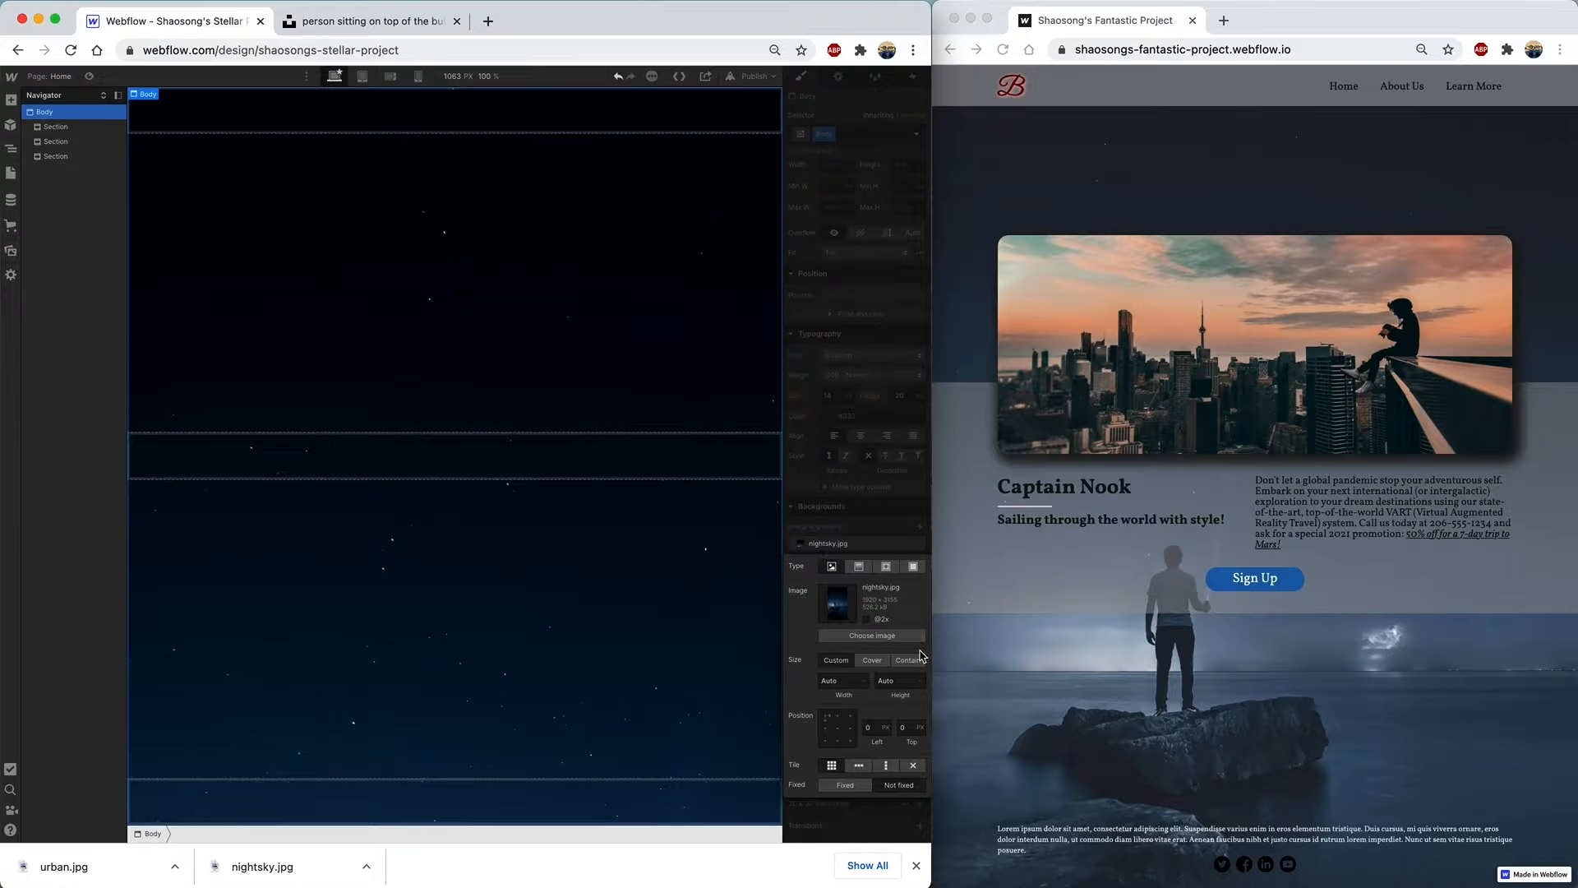
{"action": "left_click", "coordinate": [872, 662]}
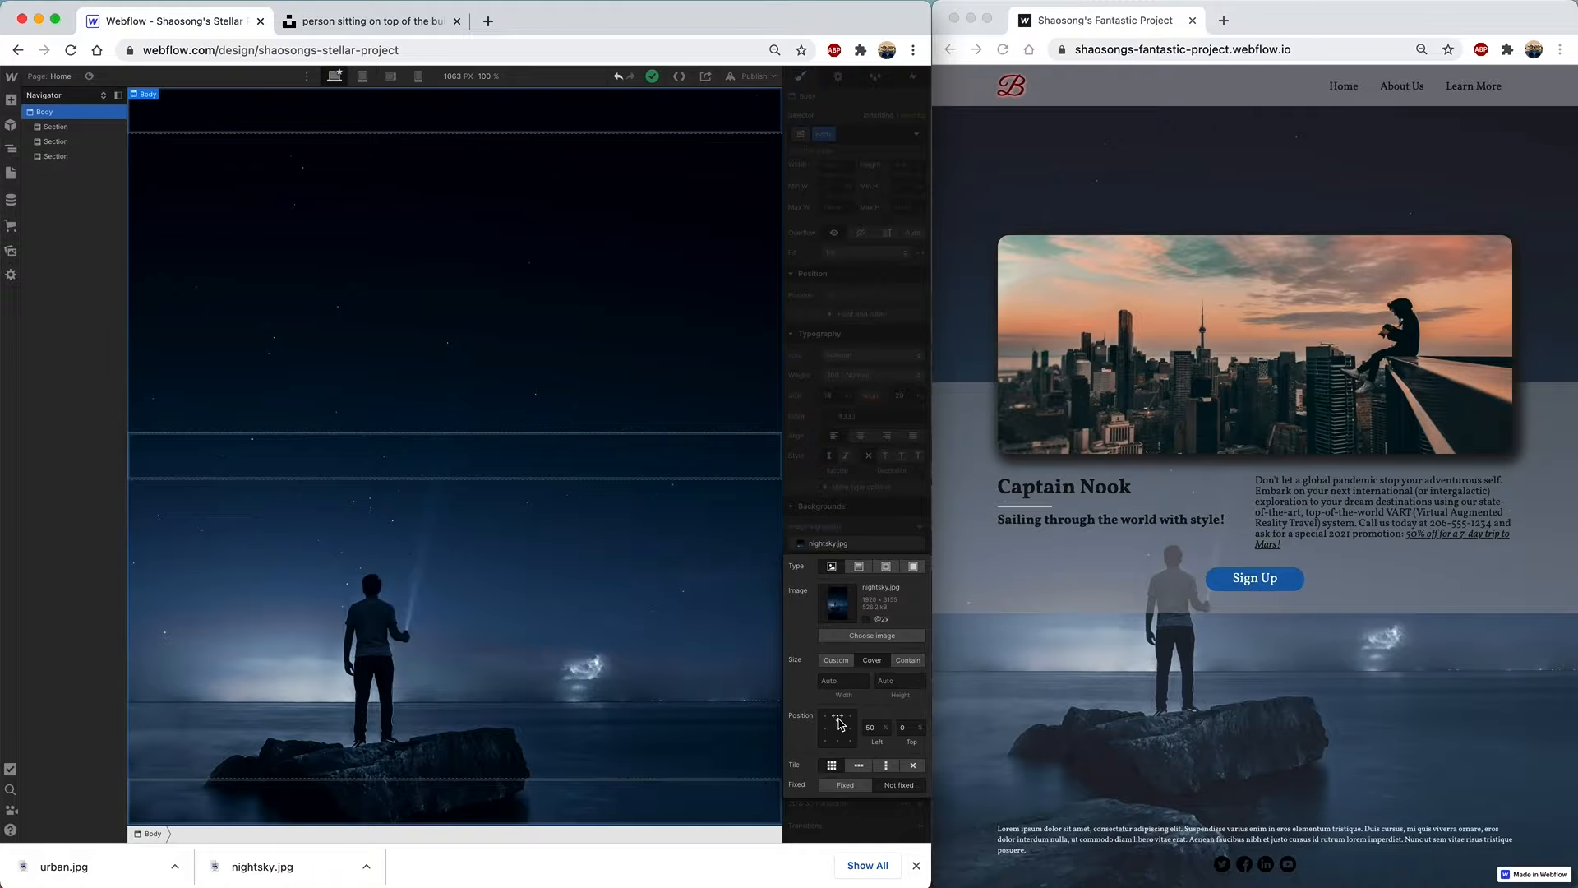
{"action": "left_click", "coordinate": [913, 766]}
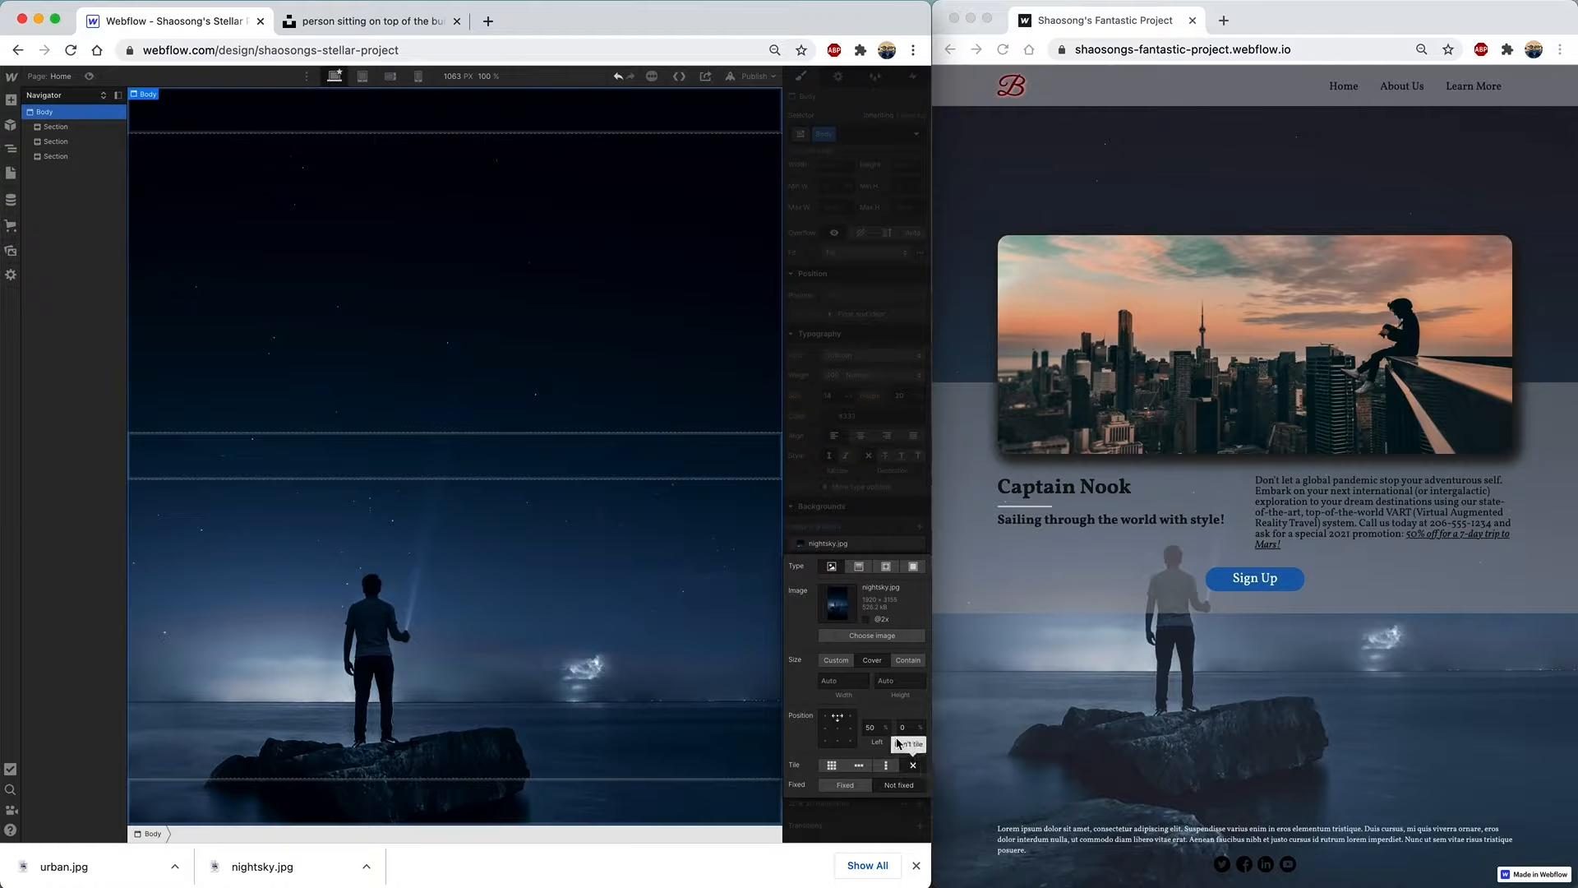
{"action": "left_click", "coordinate": [874, 521]}
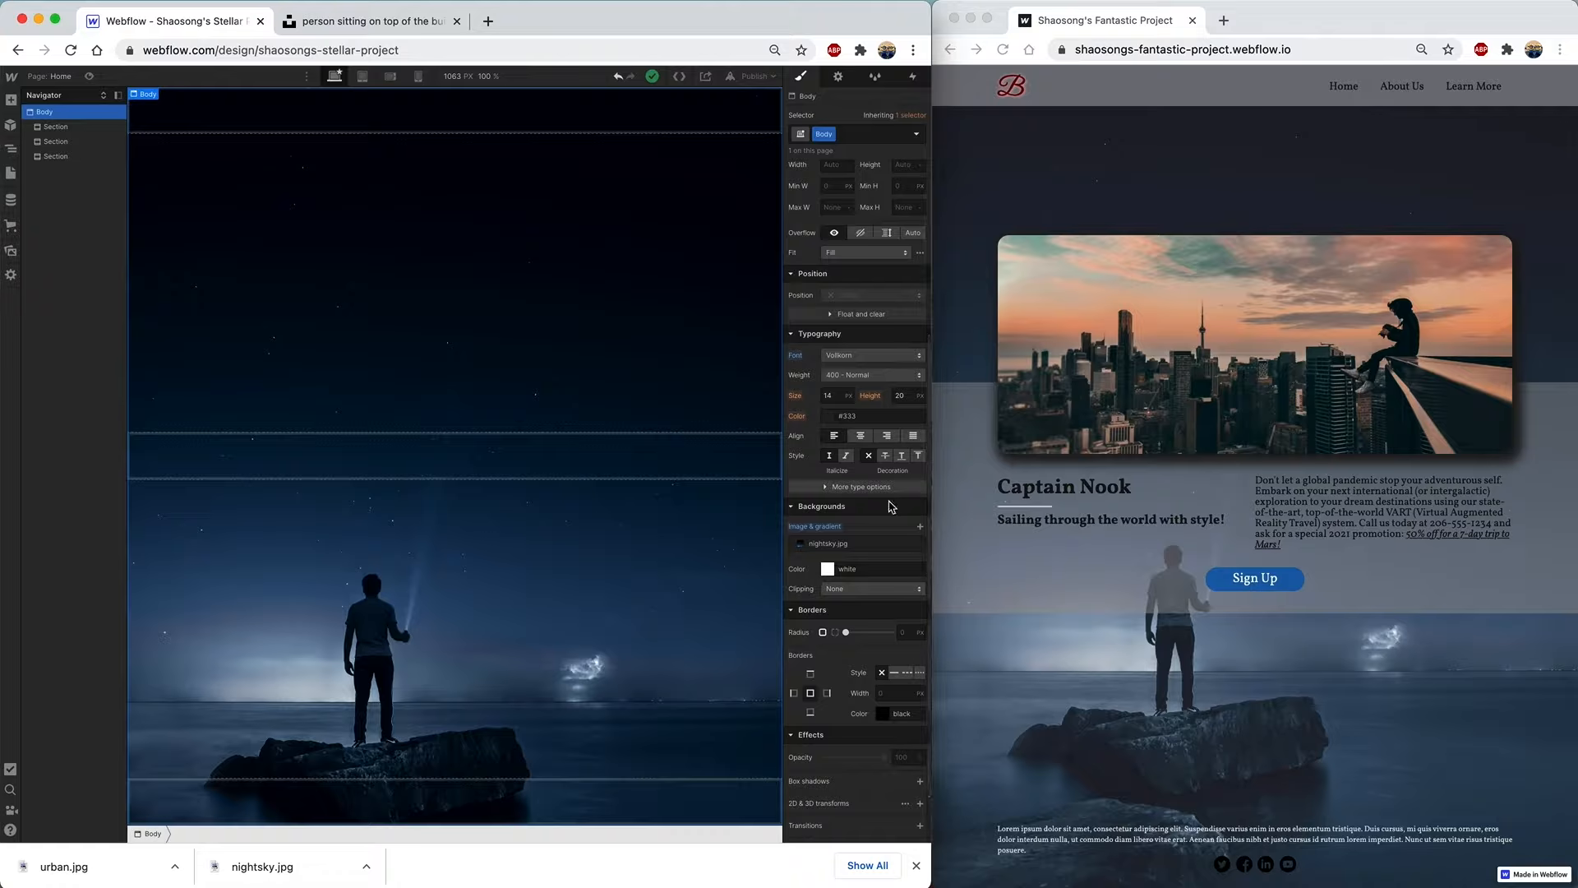
- Add a grey-blue colour overlay layer, rgba(152, 153, 156, 0.31), above the Body background image
{"action": "left_click", "coordinate": [920, 527]}
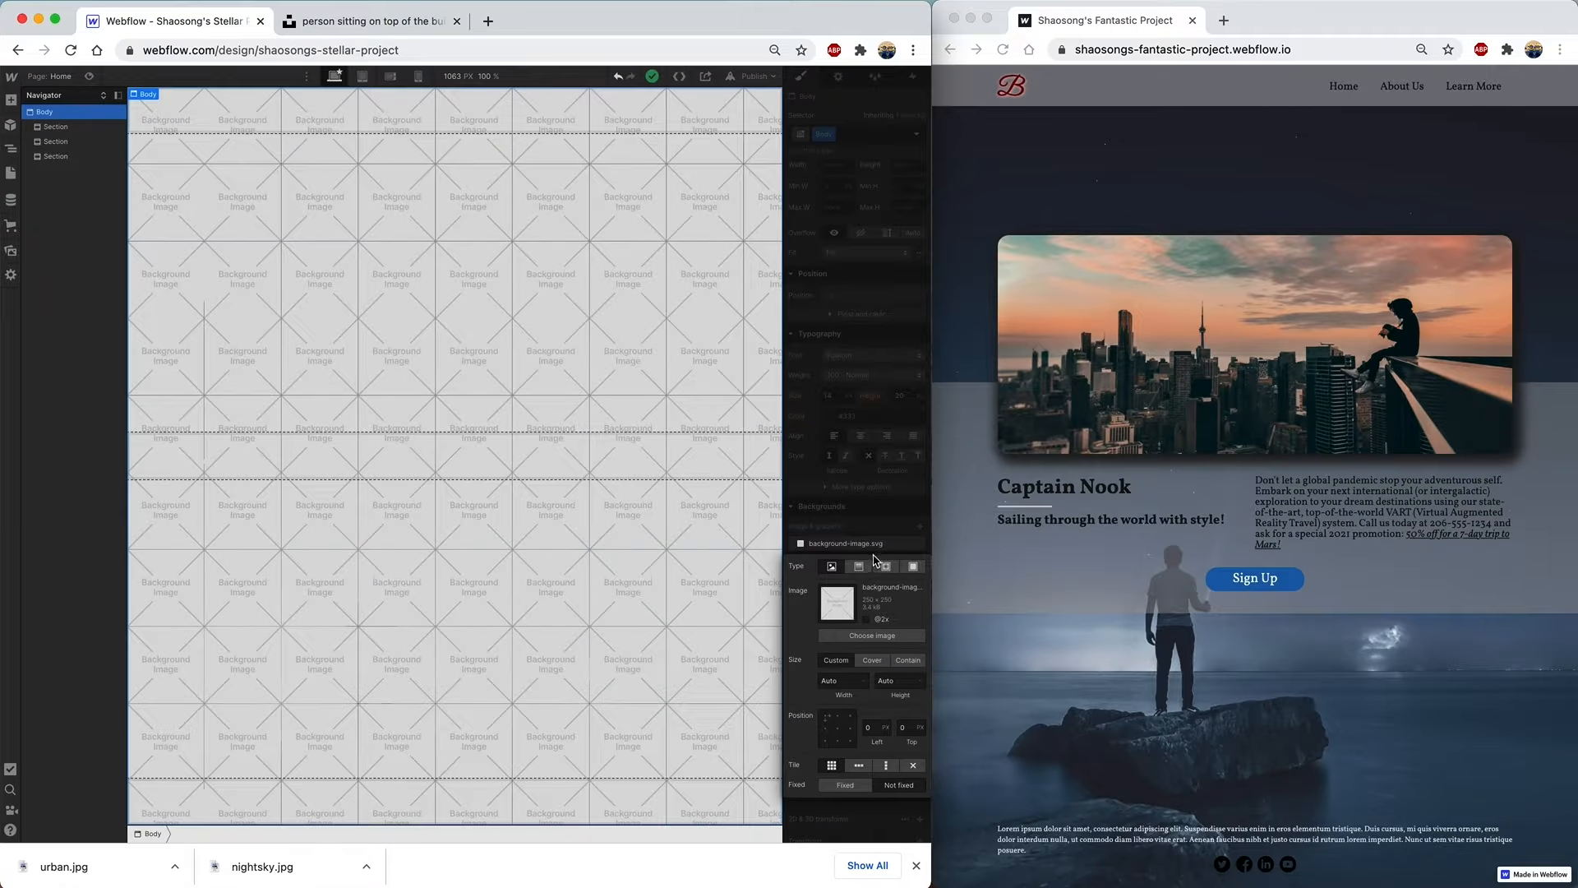
{"action": "left_click", "coordinate": [913, 566]}
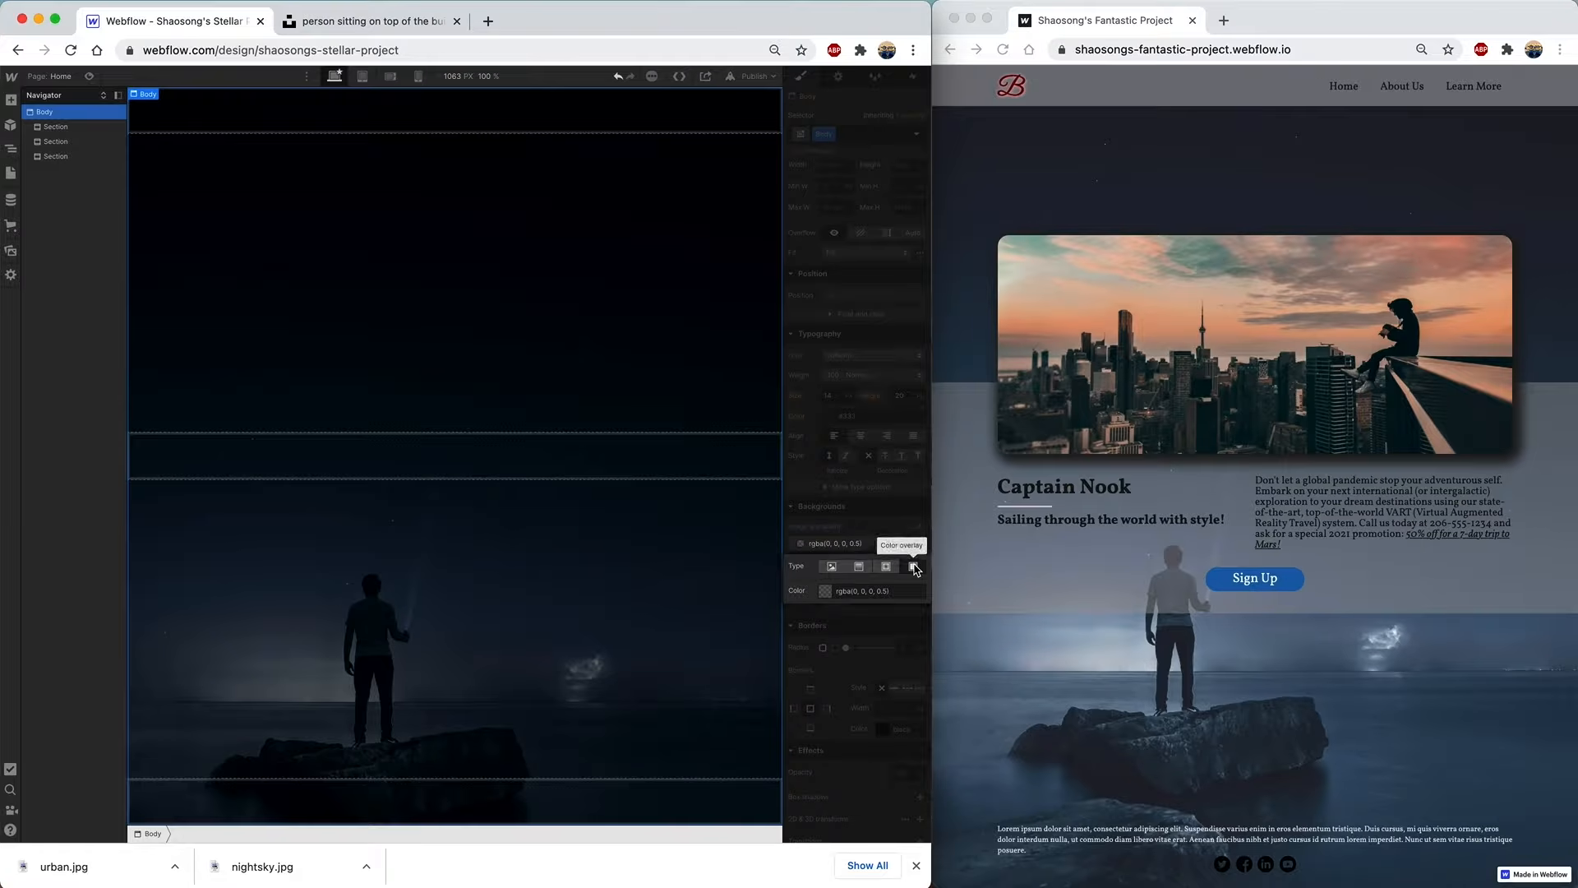
{"action": "left_click", "coordinate": [824, 591]}
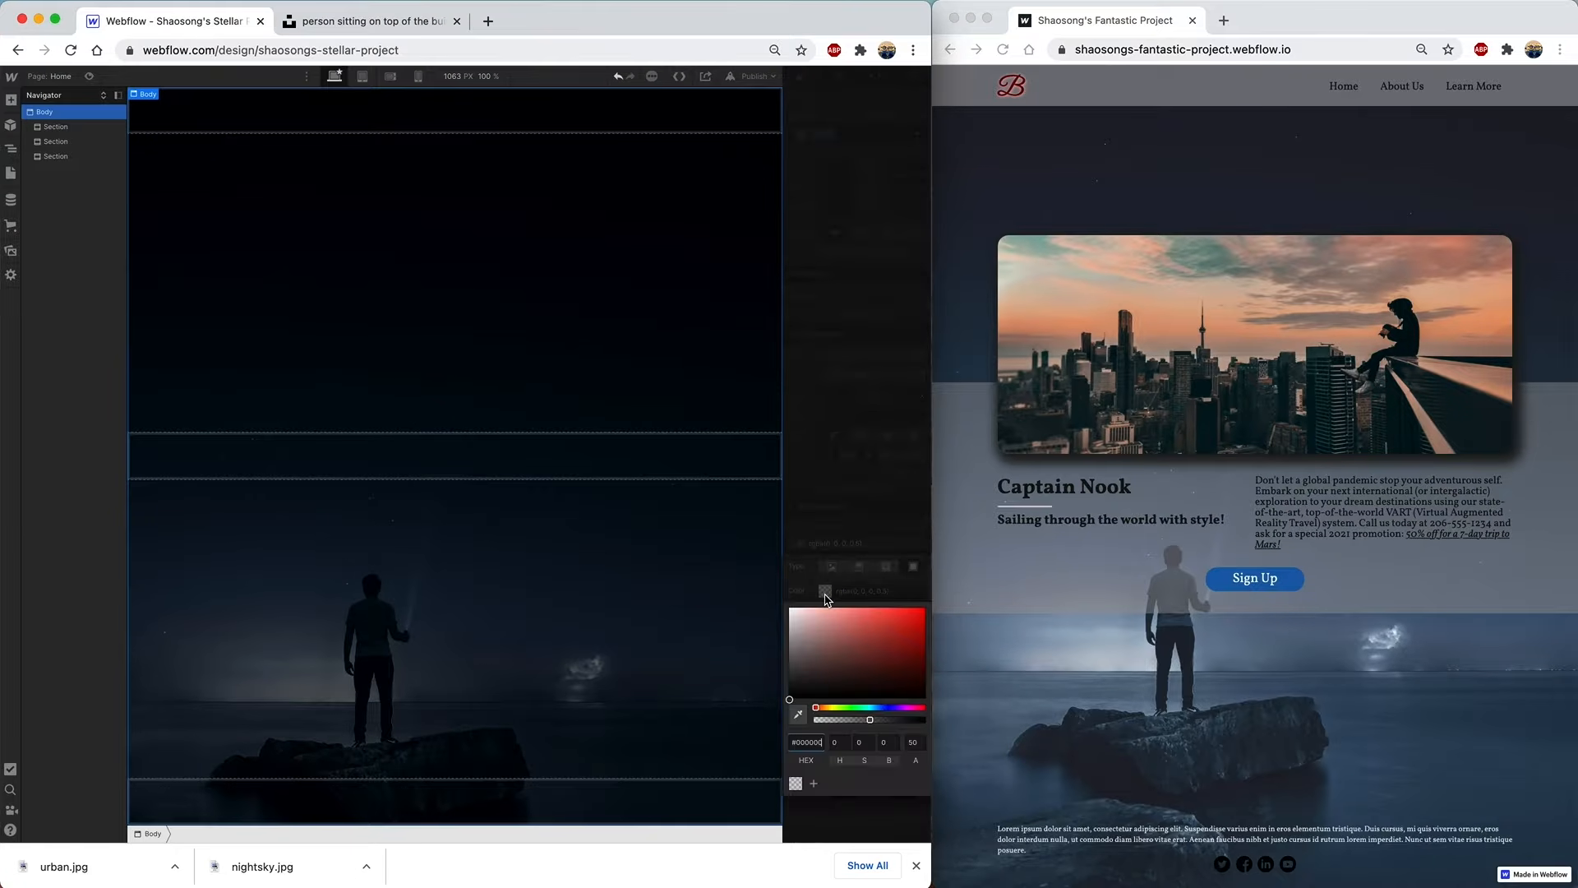
{"action": "left_click", "coordinate": [878, 707]}
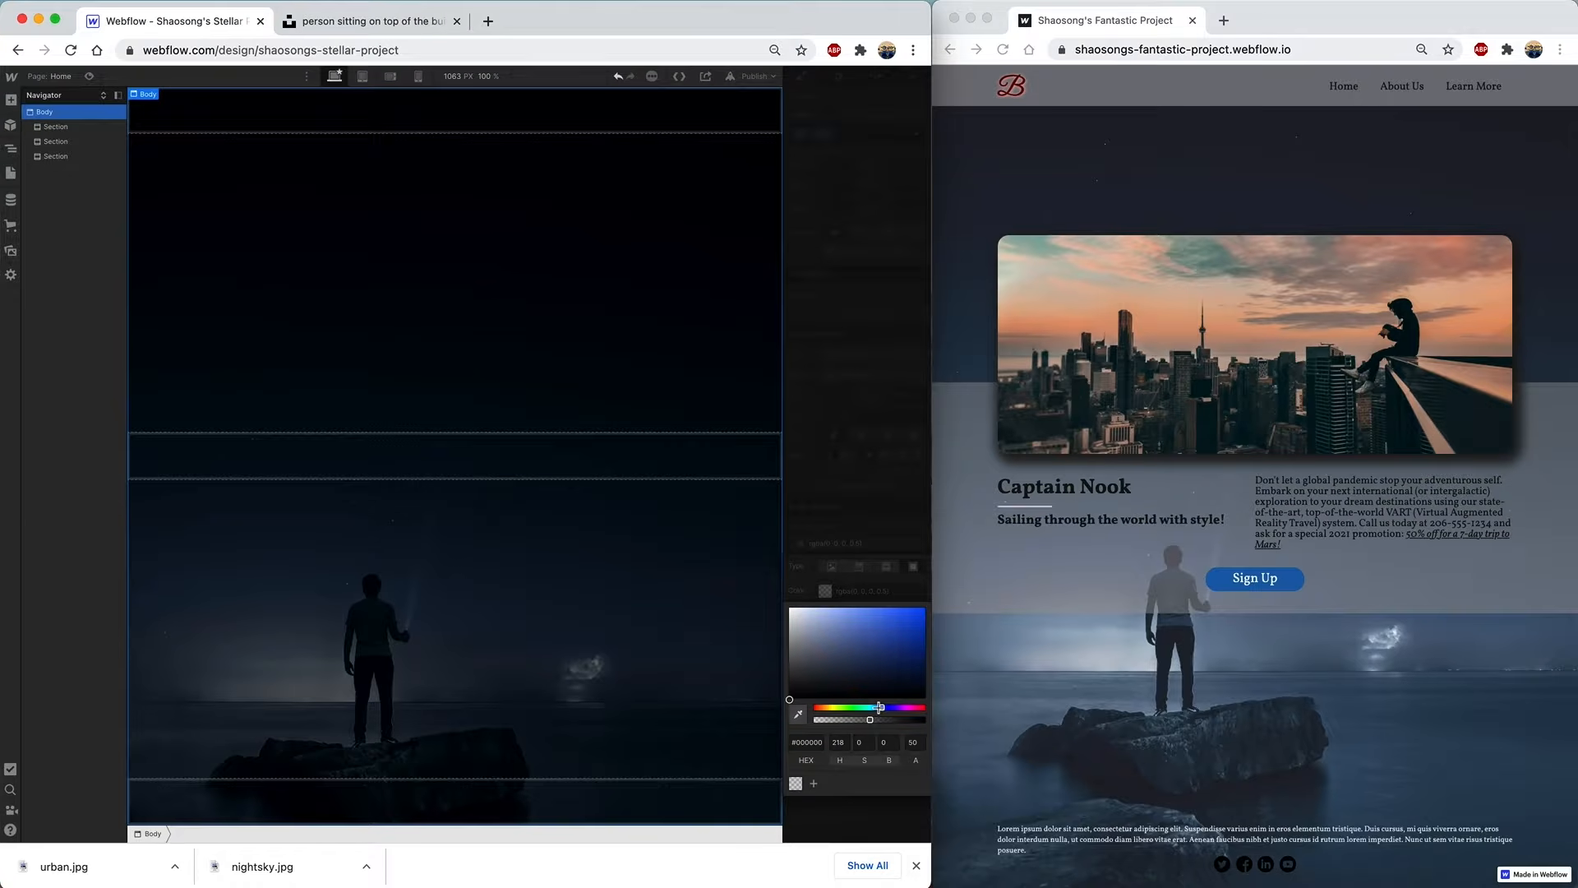
{"action": "left_click", "coordinate": [795, 638]}
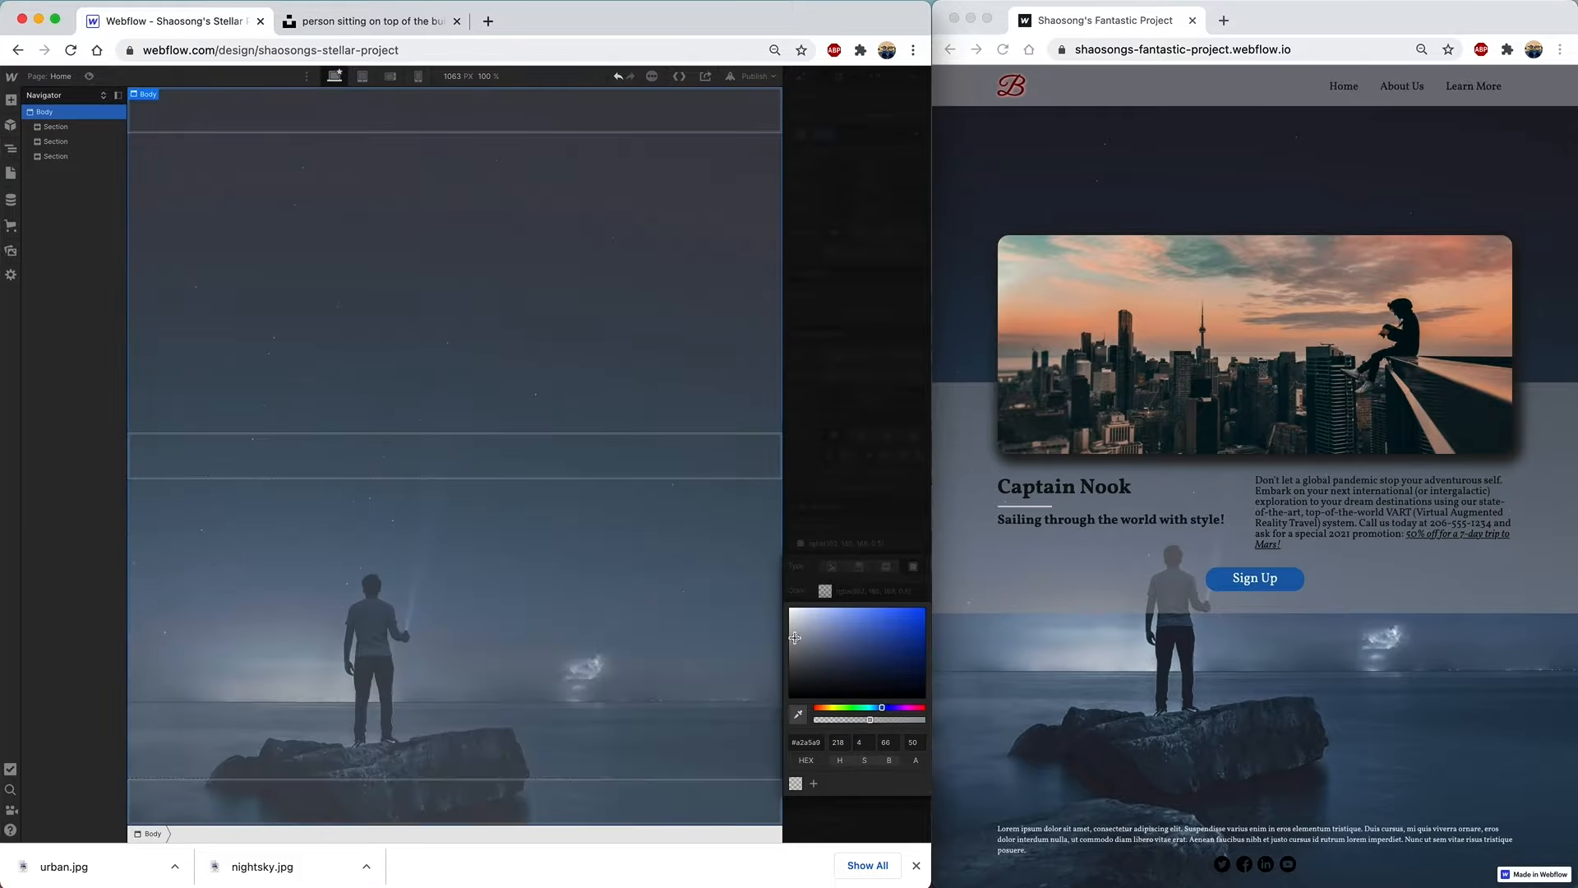
{"action": "left_click_drag", "start_coordinate": [795, 638], "coordinate": [793, 643]}
{"action": "mouse_move", "coordinate": [870, 720]}
{"action": "left_mouse_down"}
{"action": "mouse_move", "coordinate": [895, 721]}
{"action": "mouse_move", "coordinate": [848, 722]}
{"action": "left_mouse_up"}
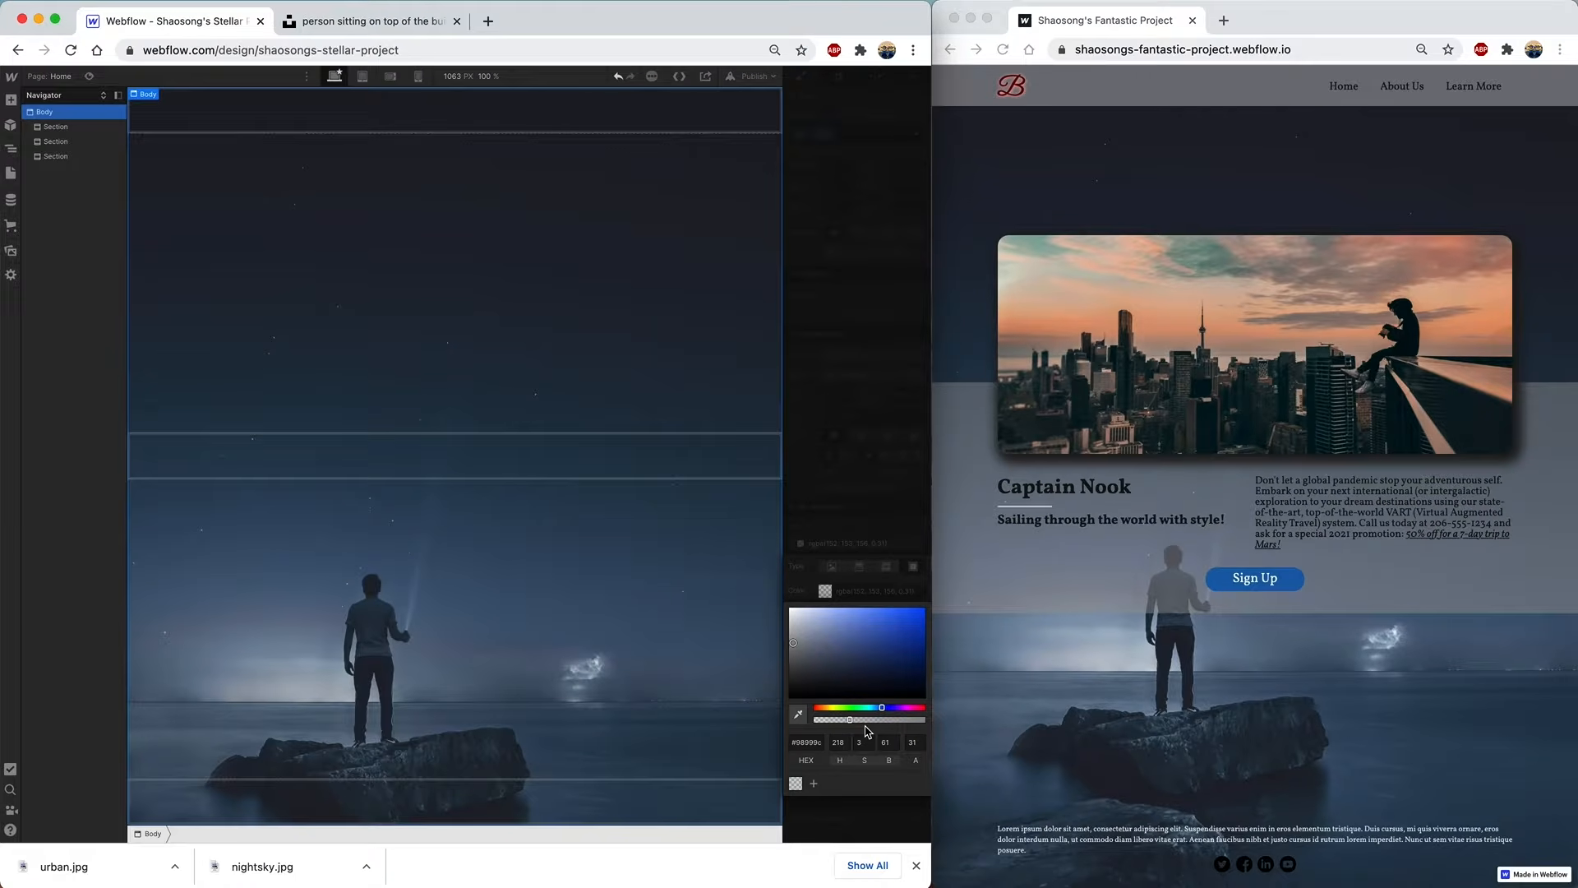
{"action": "left_click", "coordinate": [858, 499]}
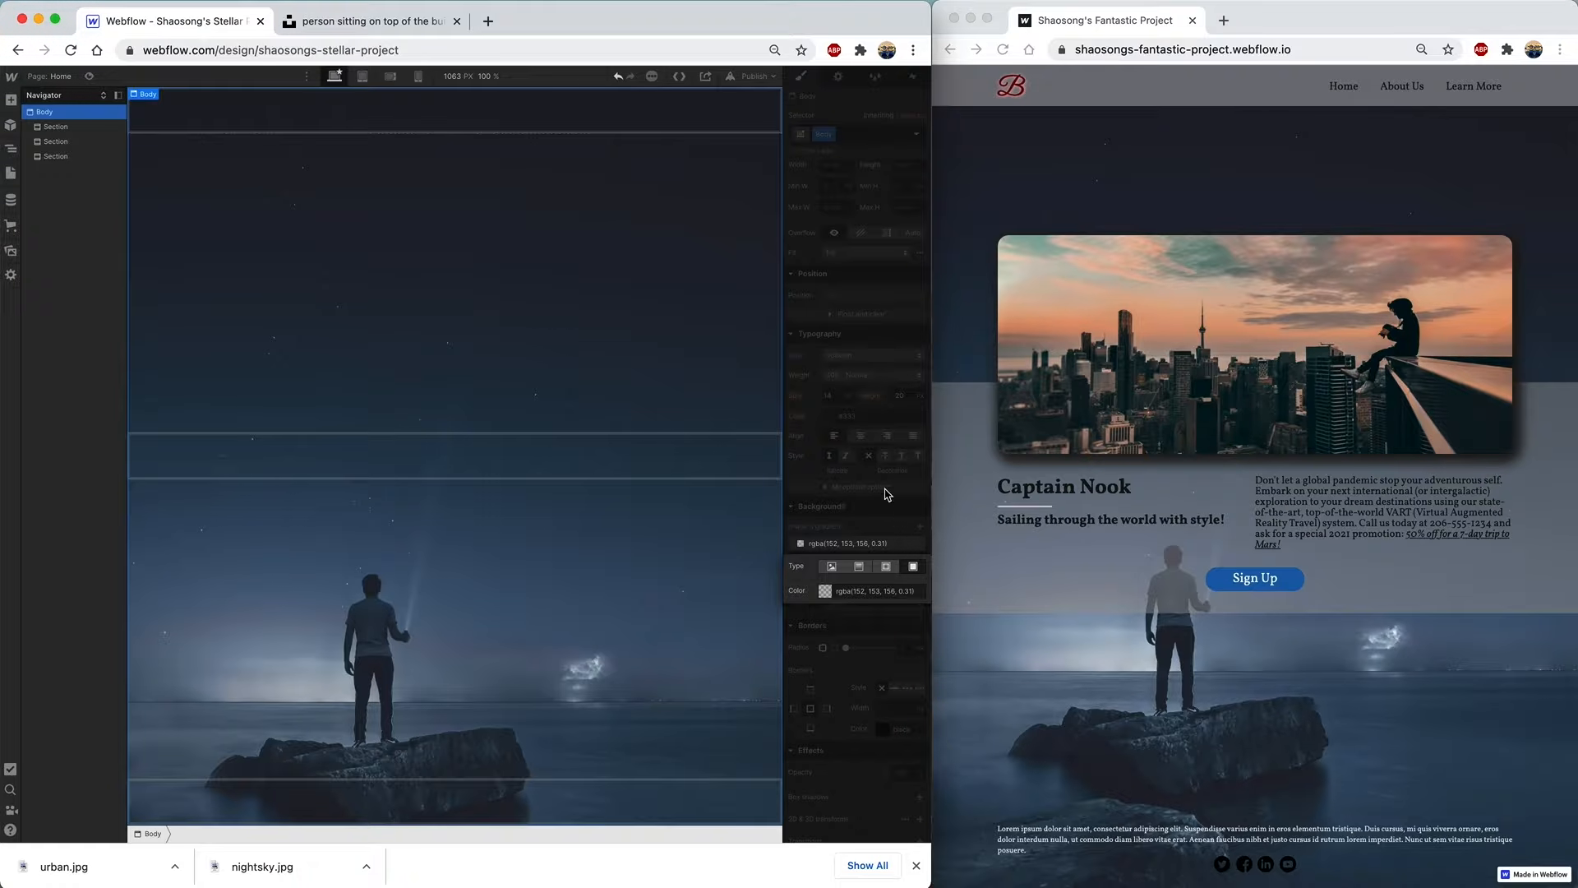
{"action": "left_click", "coordinate": [840, 484]}
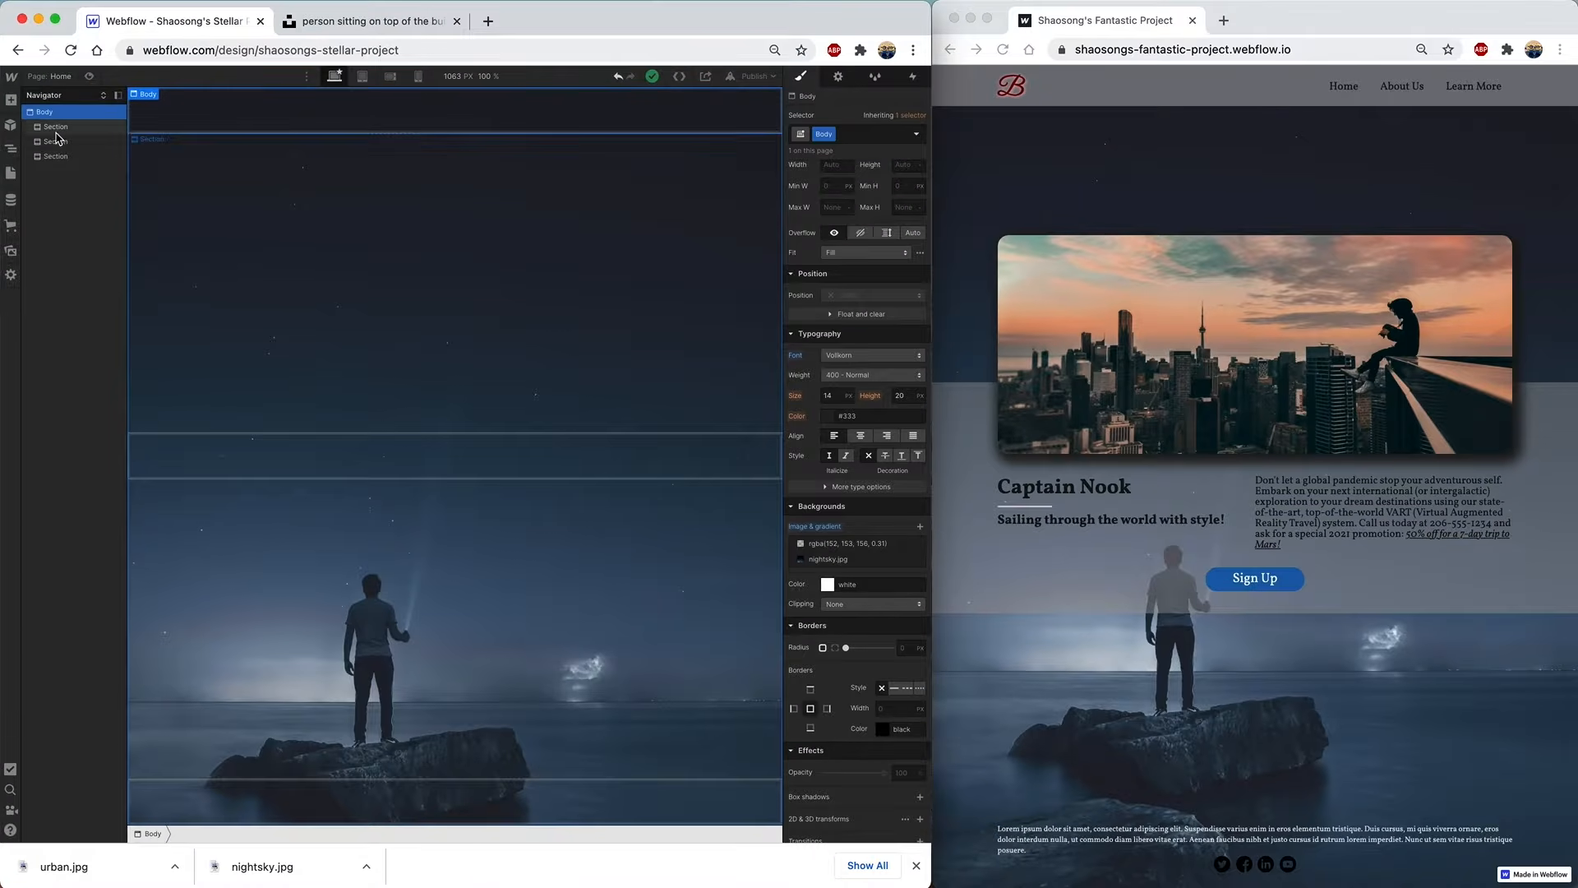
- Place a Navbar in the top Section and expand Navbar and Container in the Navigator
{"action": "left_click", "coordinate": [12, 100]}
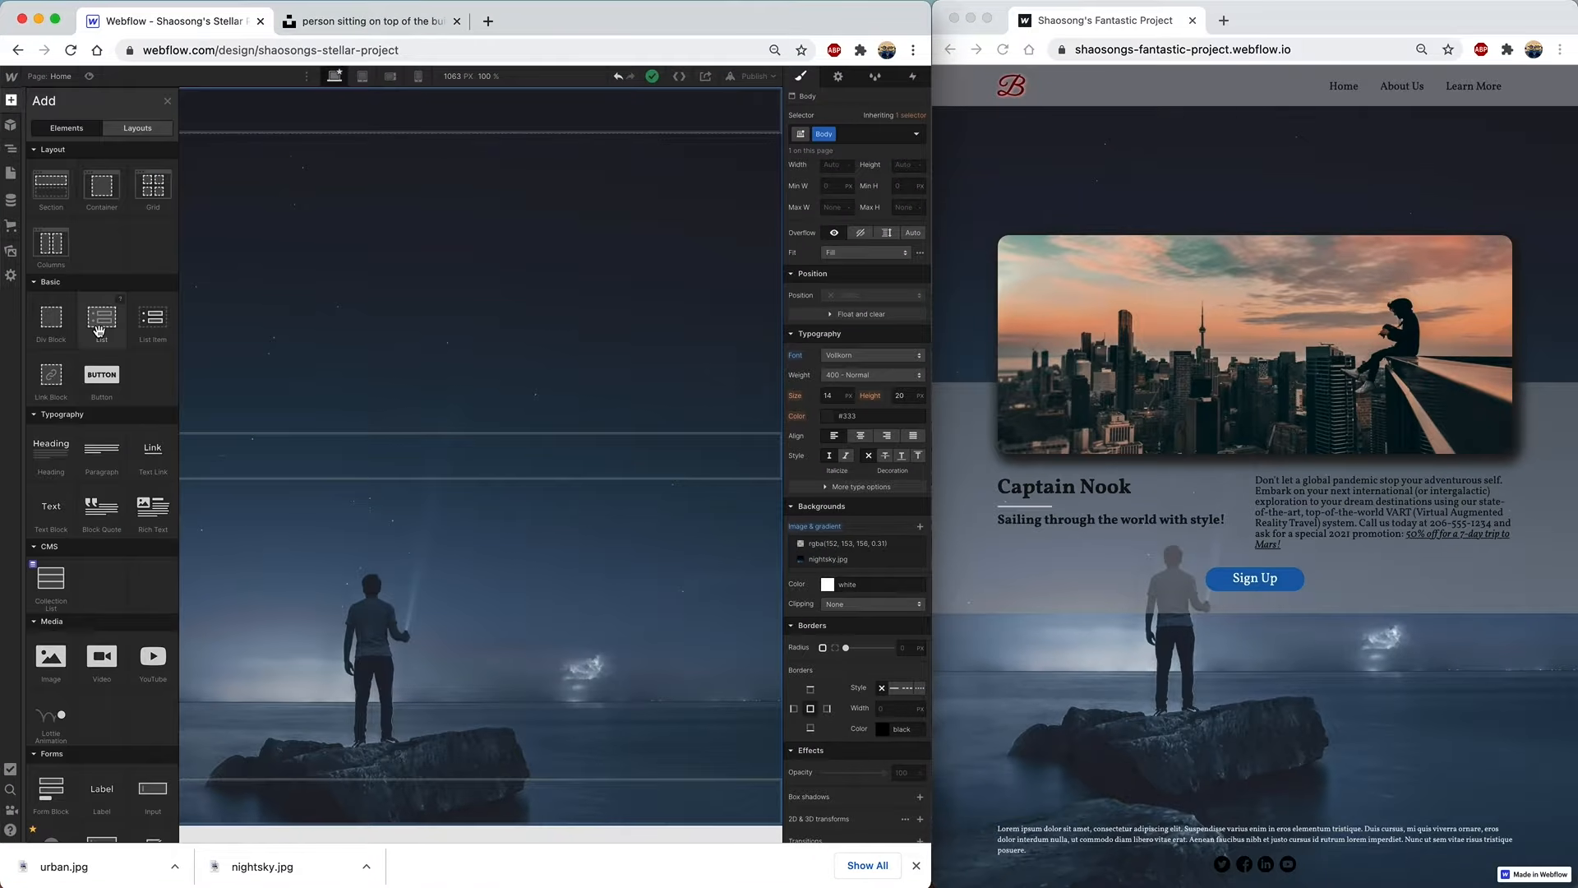
{"action": "scroll", "coordinate": [102, 337], "scroll_direction": "down", "scroll_amount": 5}
{"action": "scroll", "coordinate": [102, 337], "scroll_direction": "down", "scroll_amount": 1}
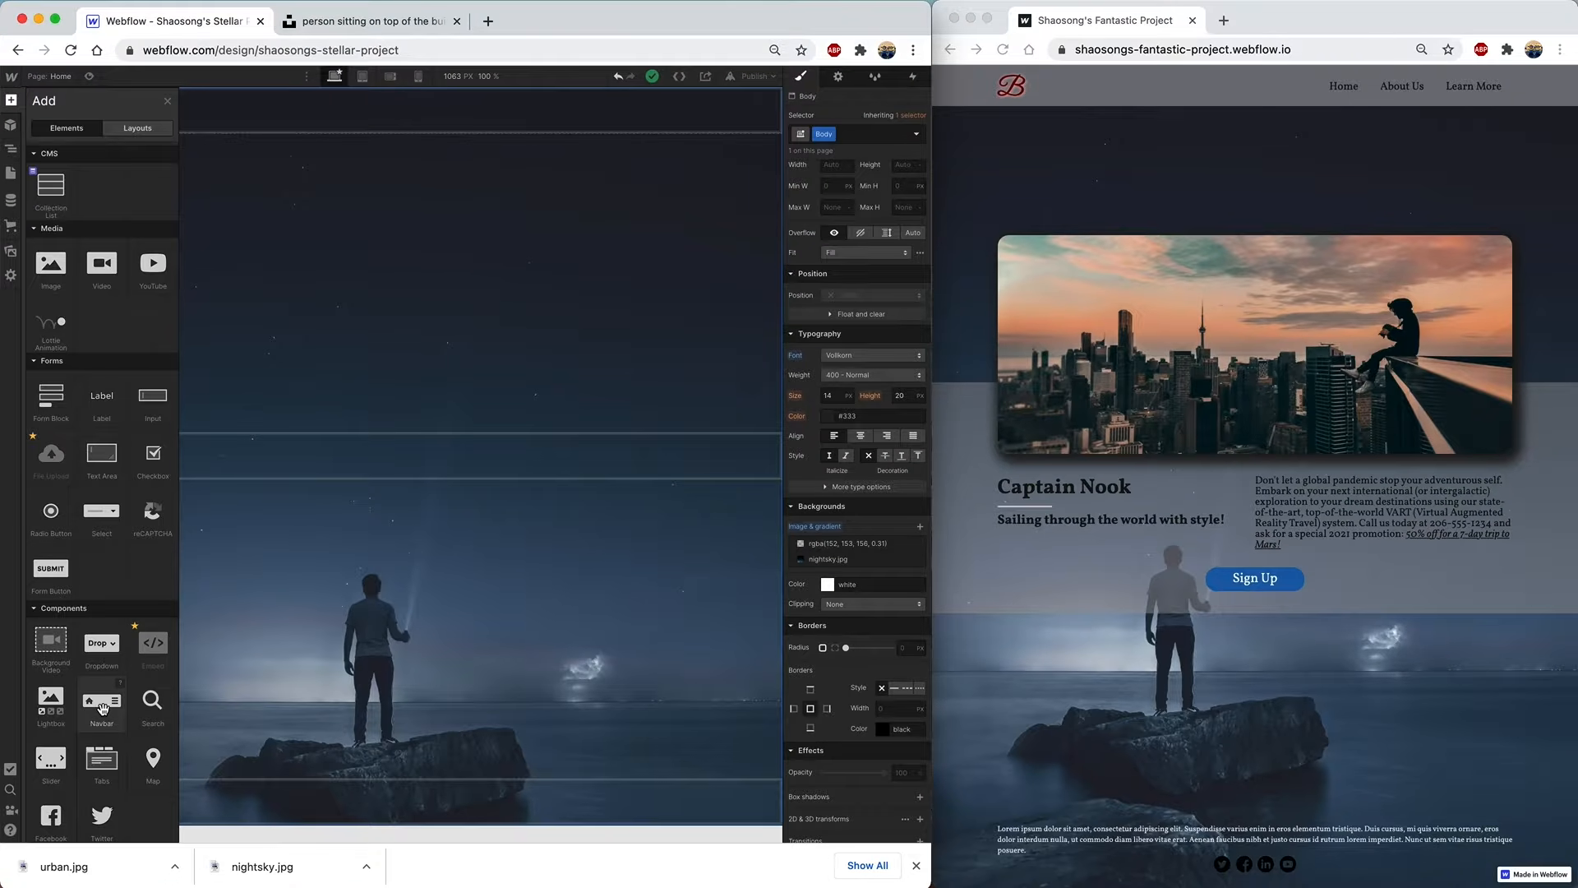
{"action": "left_click_drag", "start_coordinate": [102, 709], "coordinate": [342, 97]}
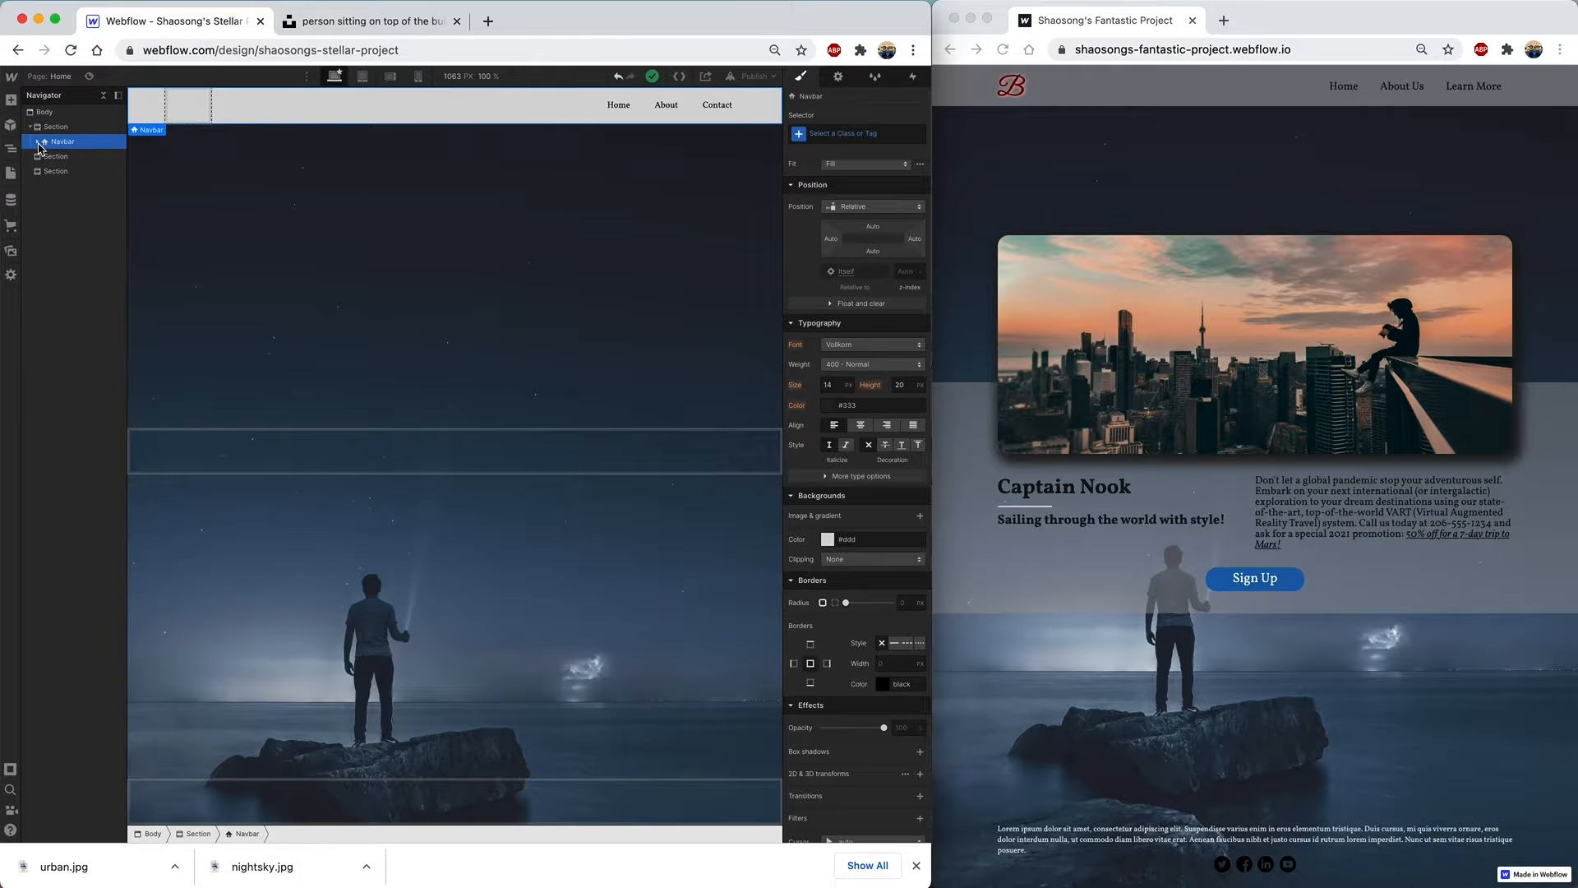
{"action": "left_click", "coordinate": [38, 141]}
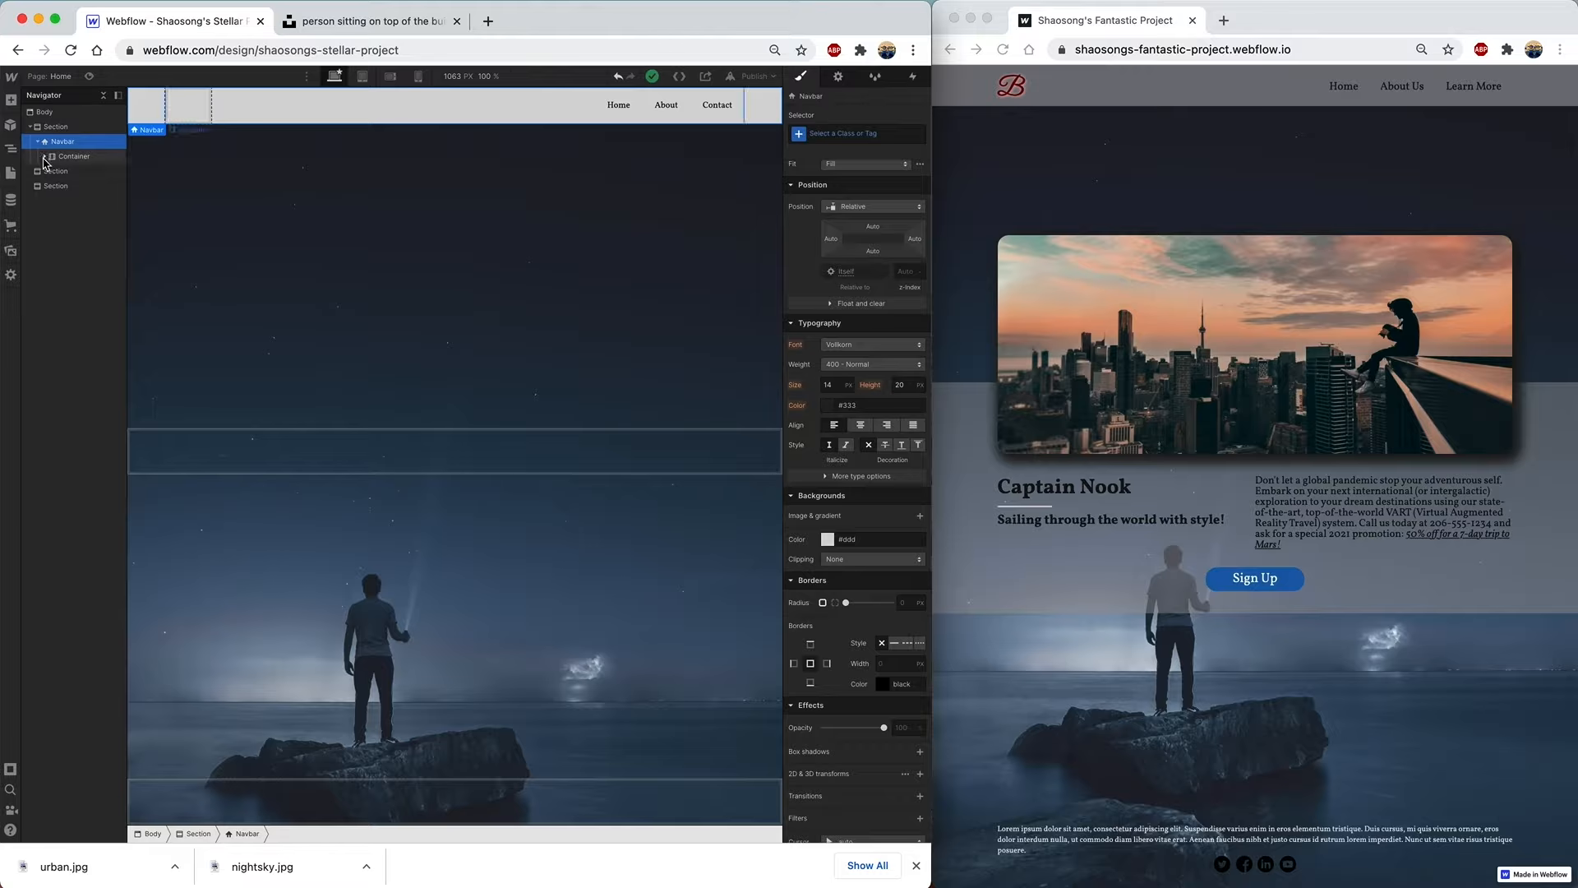
{"action": "left_click", "coordinate": [43, 157]}
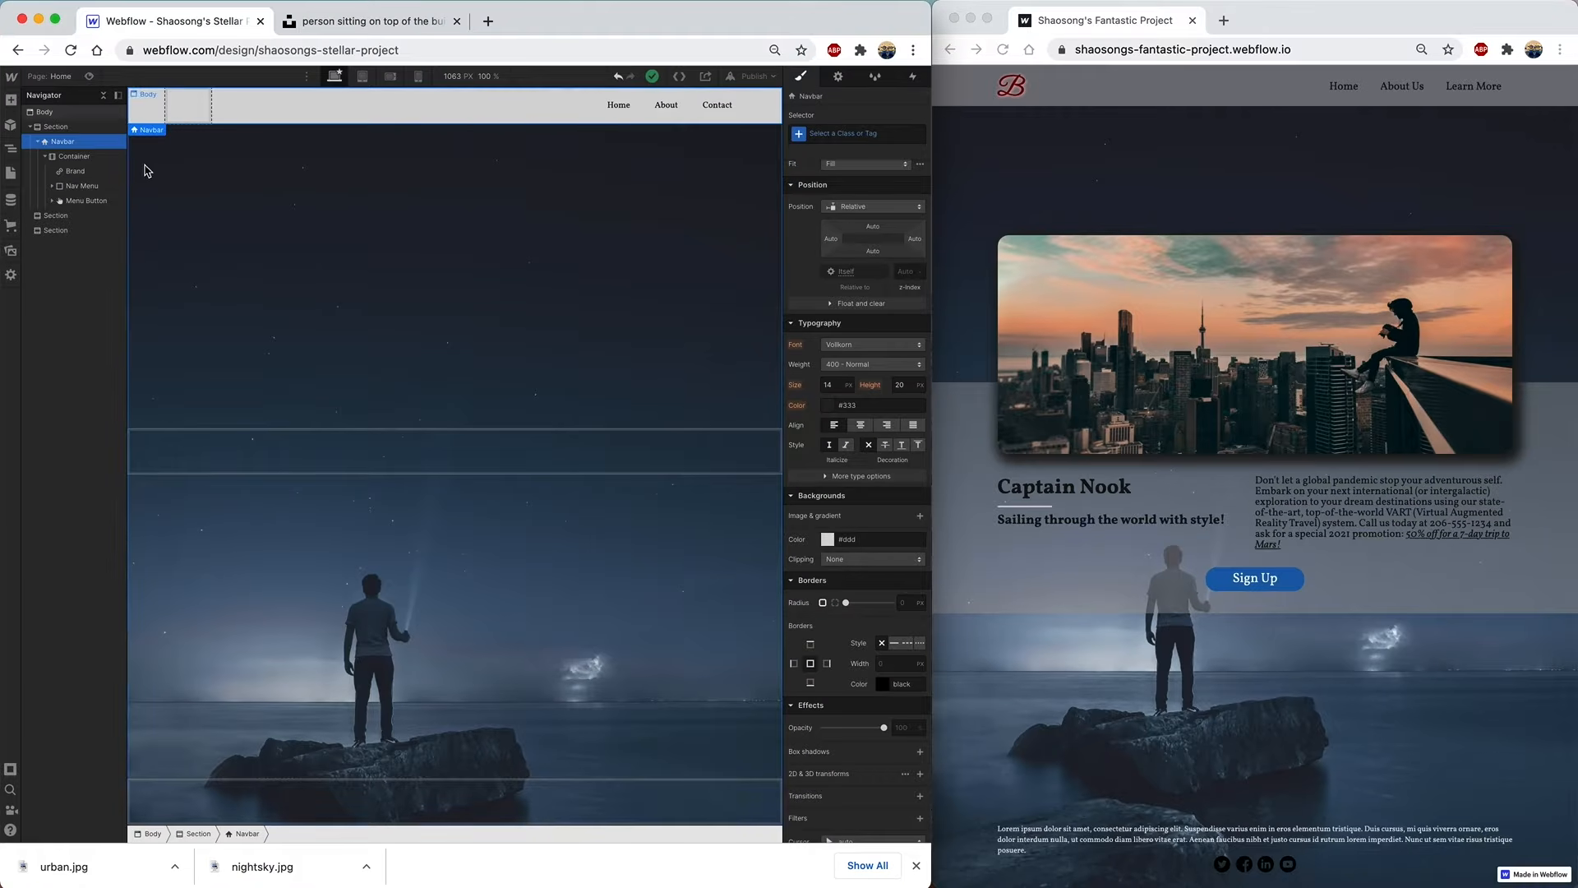
- Give the navbar a translucent pink colour background layer, rgba(232, 181, 181, 0.49)
{"action": "left_click", "coordinate": [920, 519]}
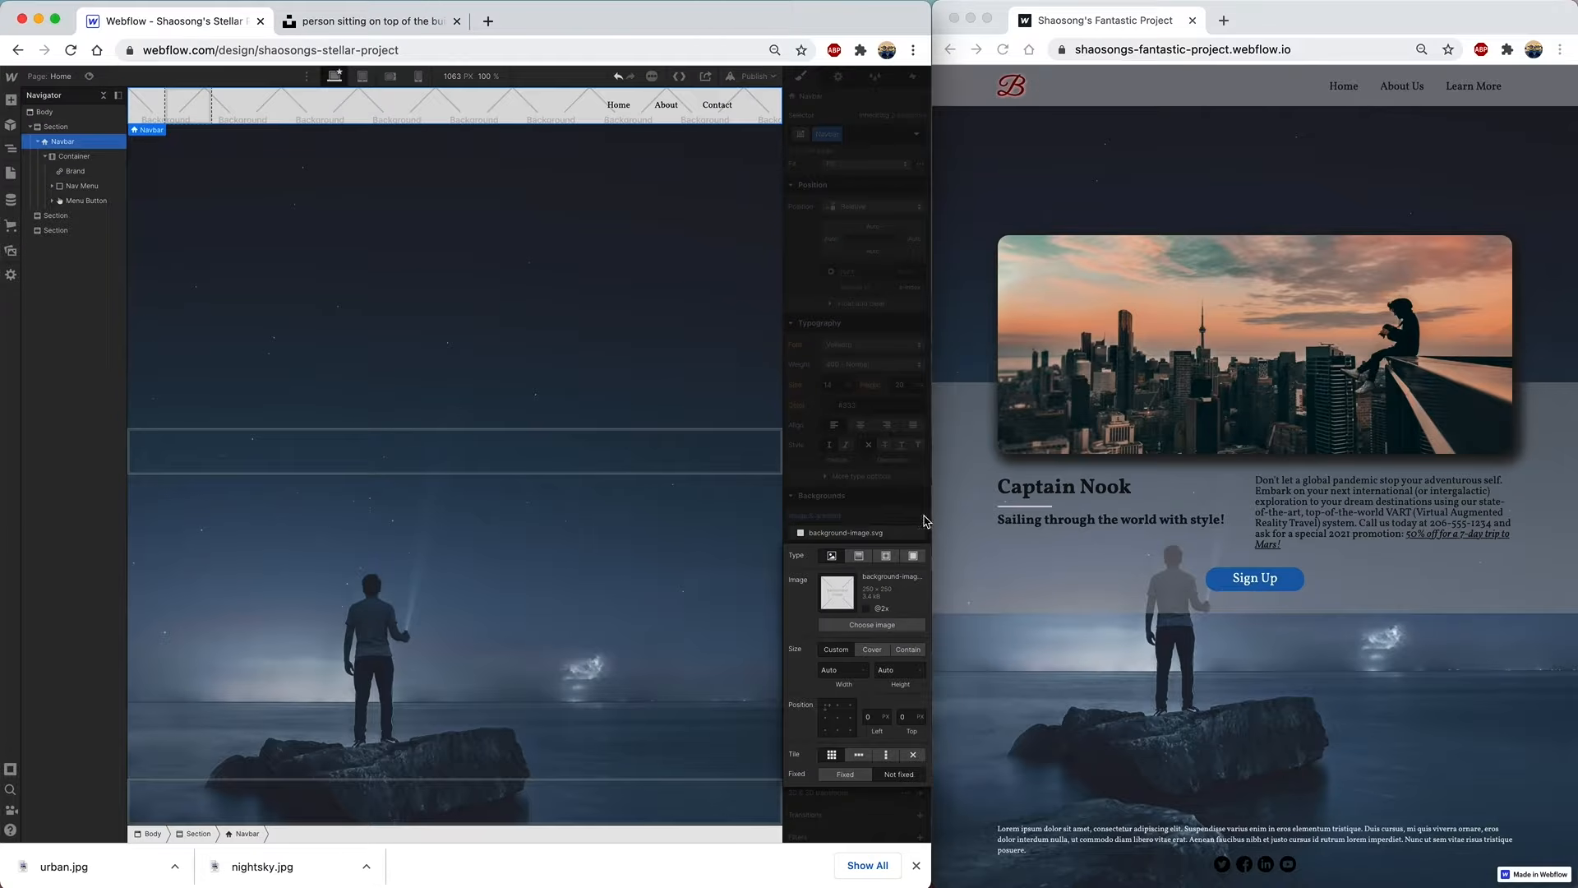
{"action": "left_click", "coordinate": [914, 557]}
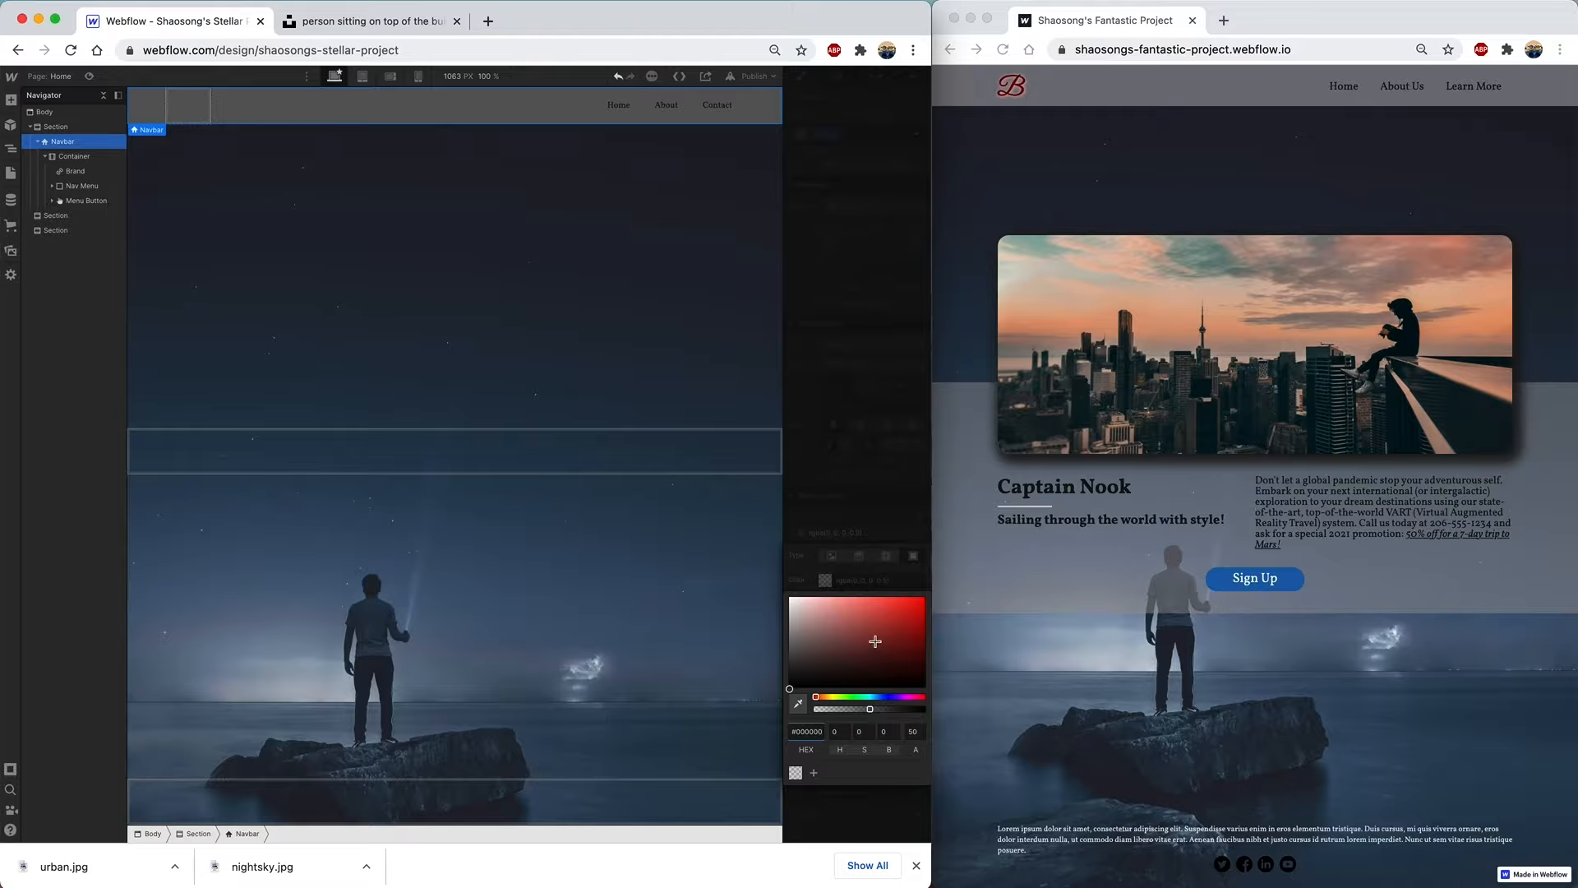
{"action": "left_click", "coordinate": [840, 606]}
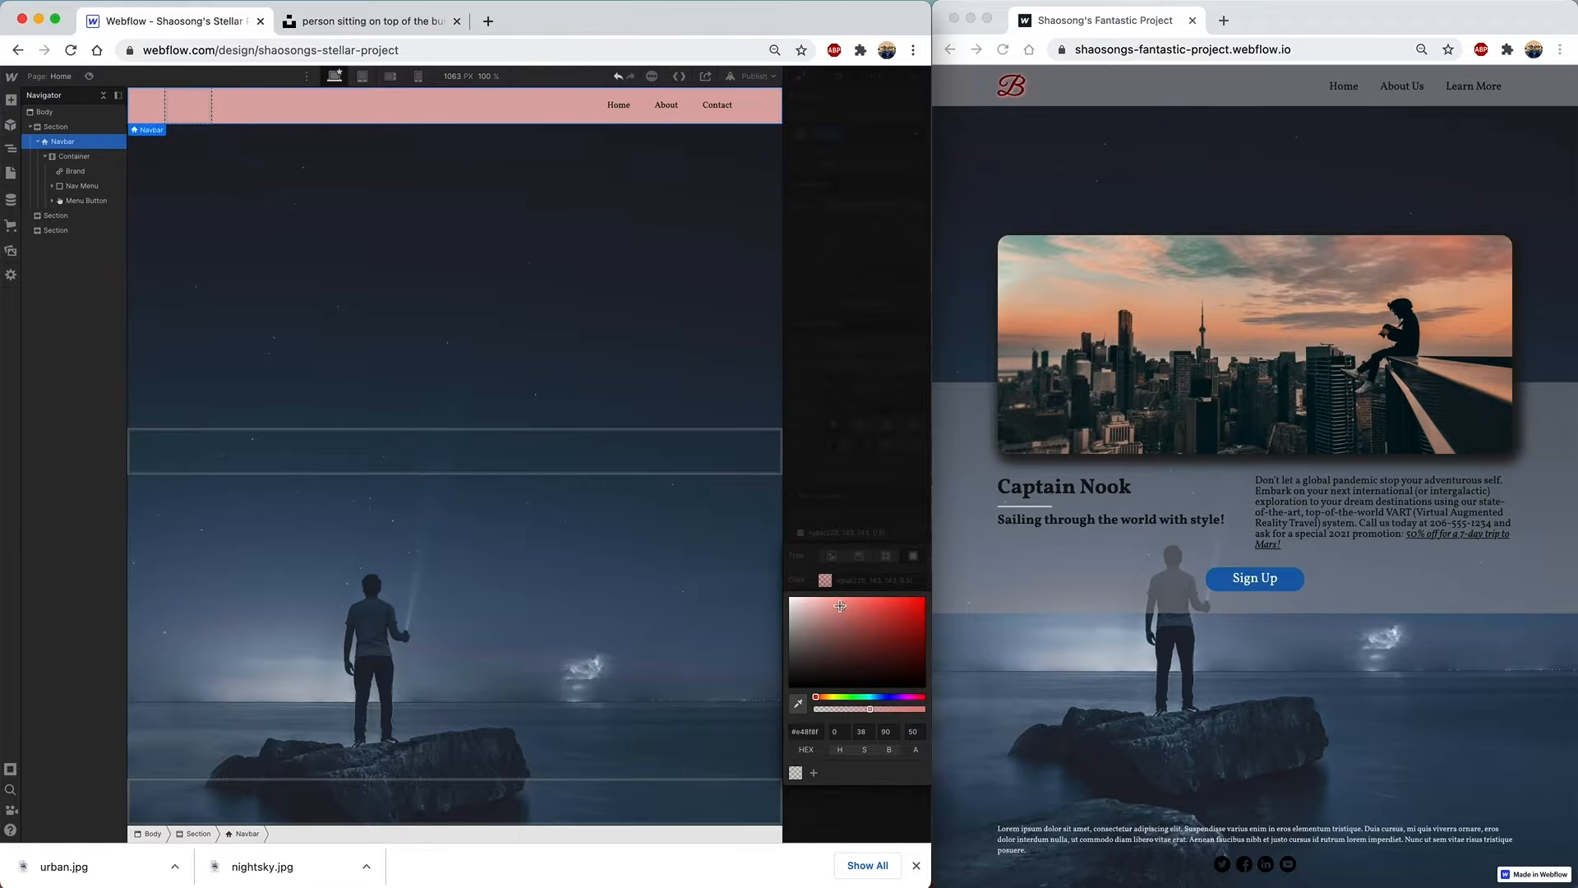
{"action": "left_click_drag", "start_coordinate": [840, 605], "coordinate": [819, 605]}
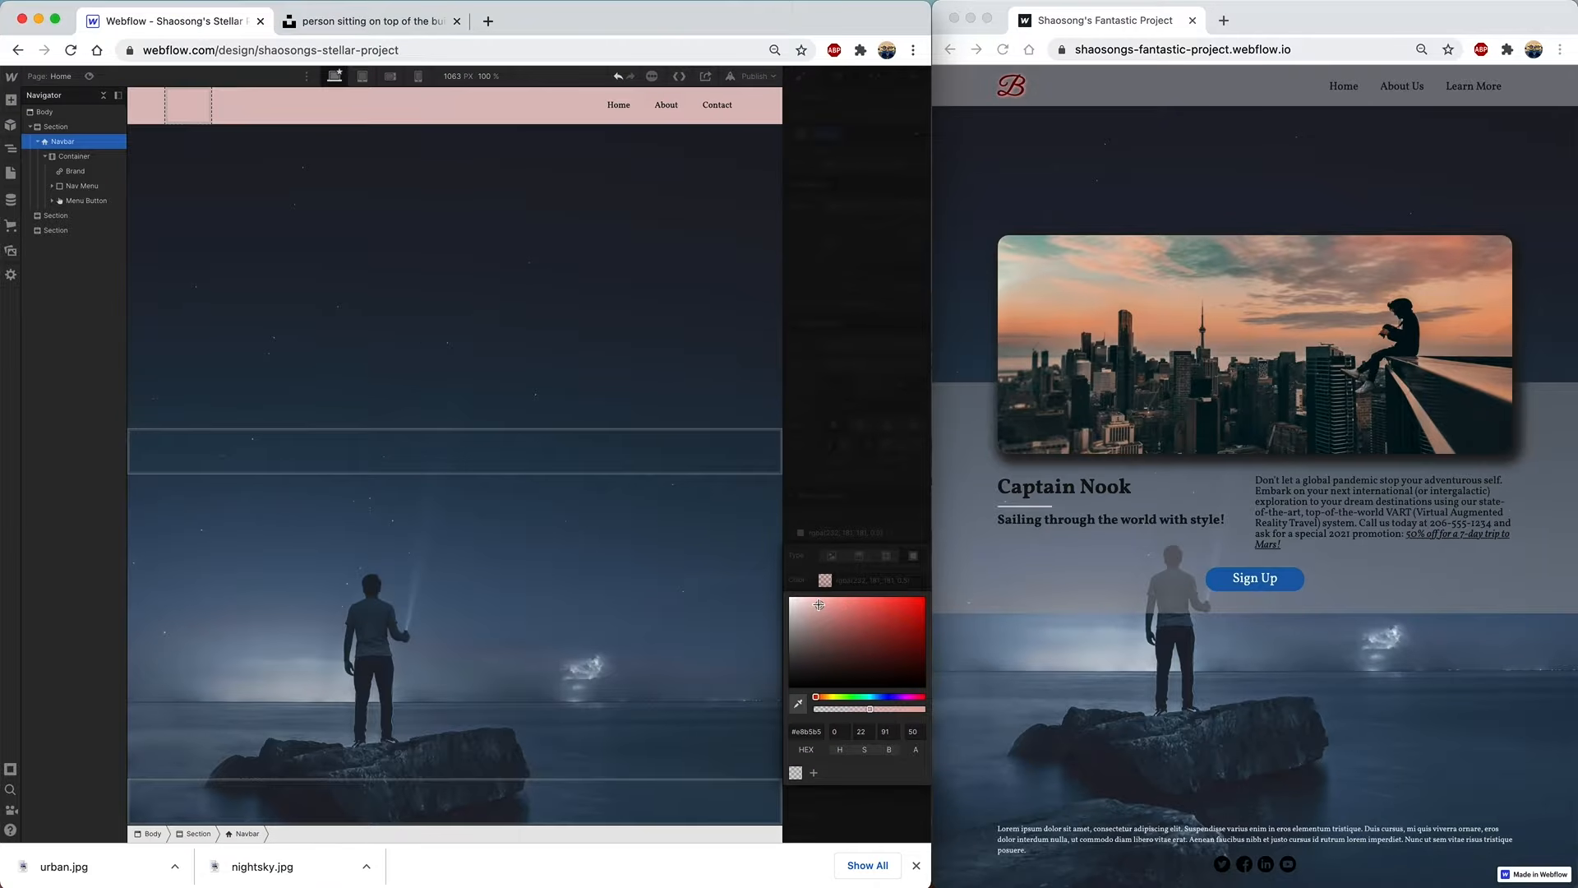
{"action": "mouse_move", "coordinate": [870, 708]}
{"action": "left_mouse_down"}
{"action": "mouse_move", "coordinate": [894, 709]}
{"action": "mouse_move", "coordinate": [867, 709]}
{"action": "left_mouse_up"}
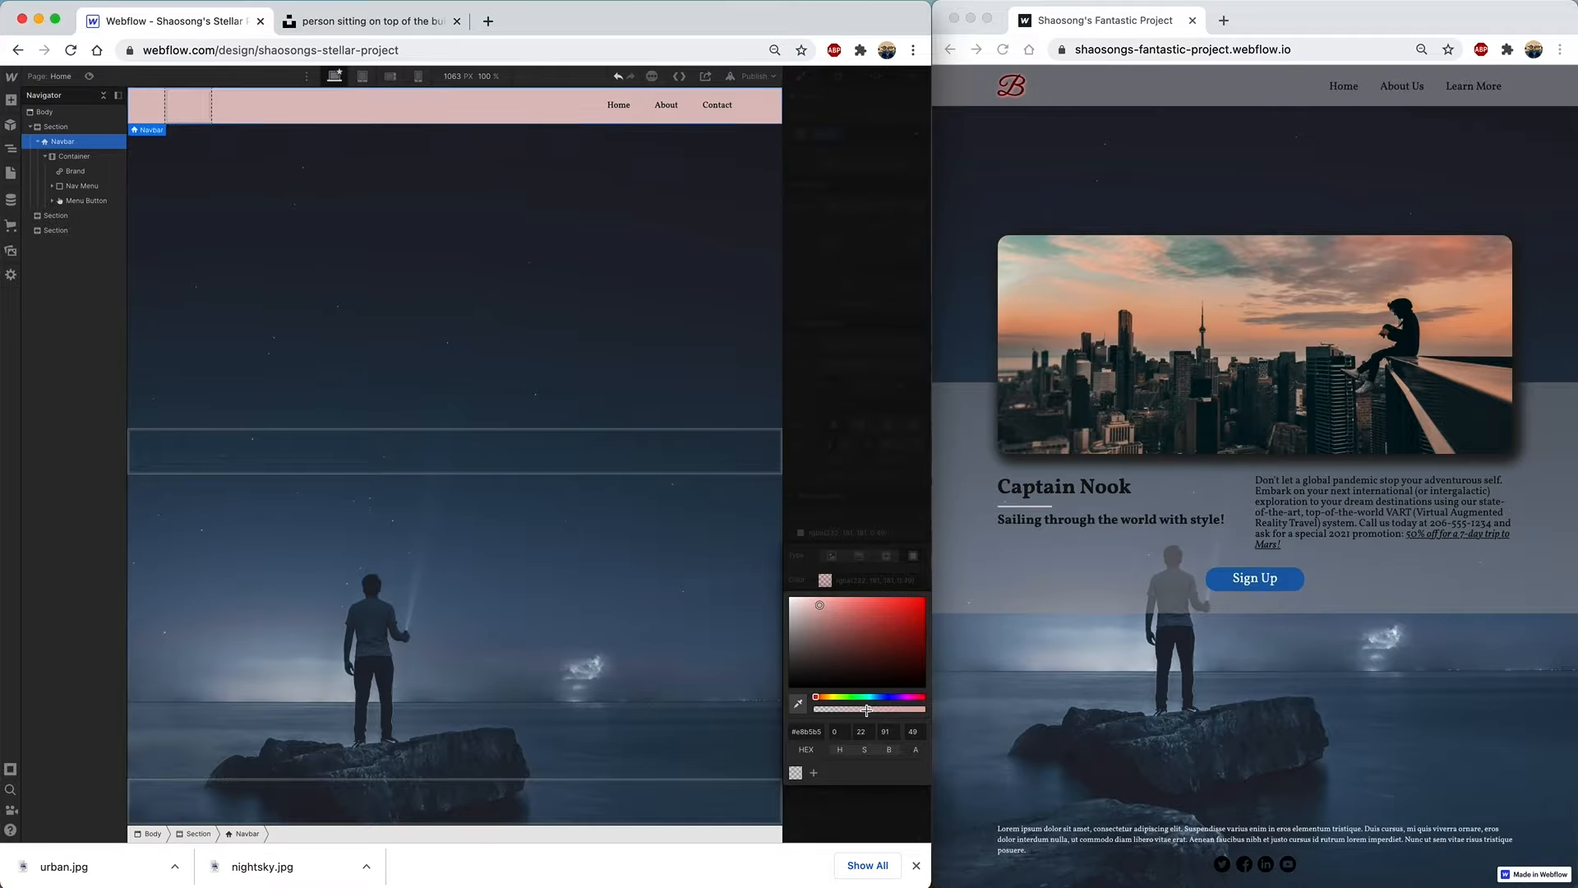
{"action": "left_click", "coordinate": [820, 485]}
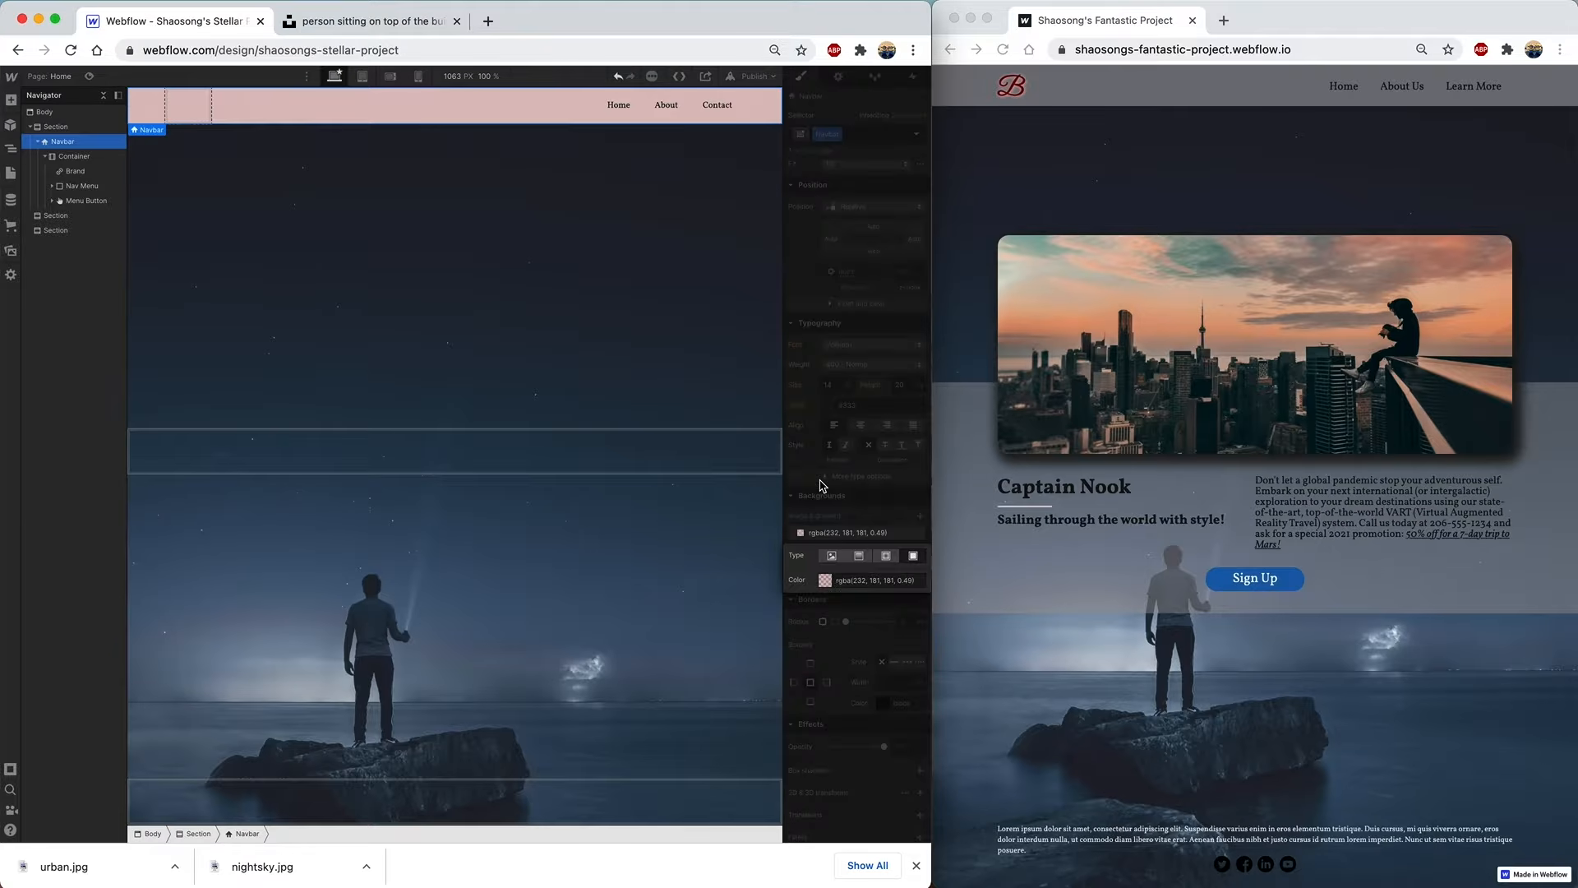
{"action": "left_click", "coordinate": [820, 485]}
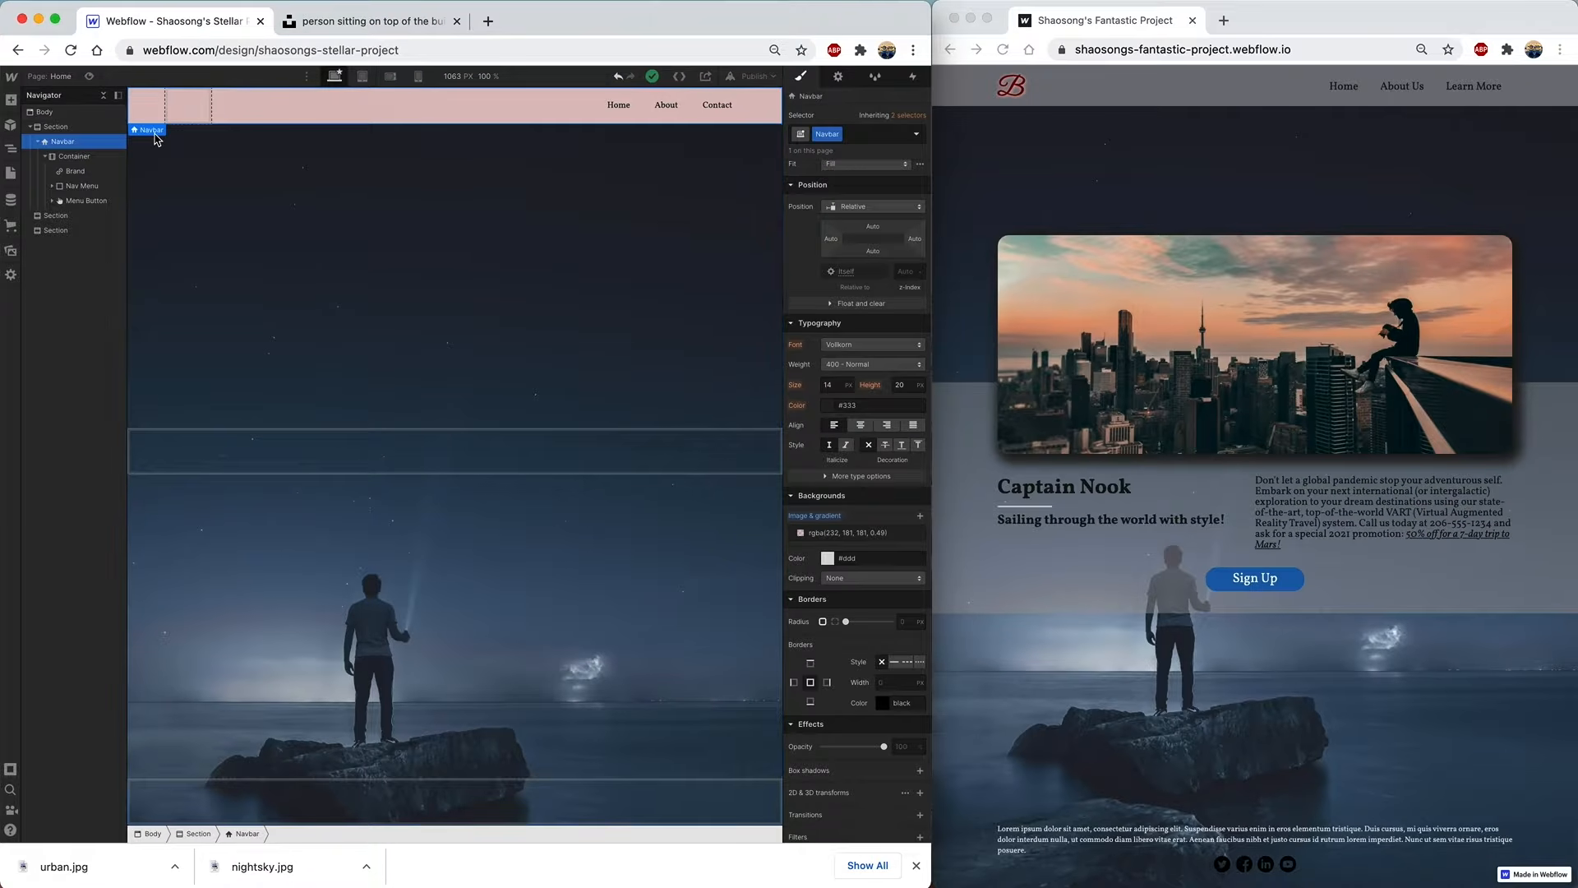
- Add a Paragraph inside the navbar Brand and make its text read B
{"action": "left_click", "coordinate": [11, 100]}
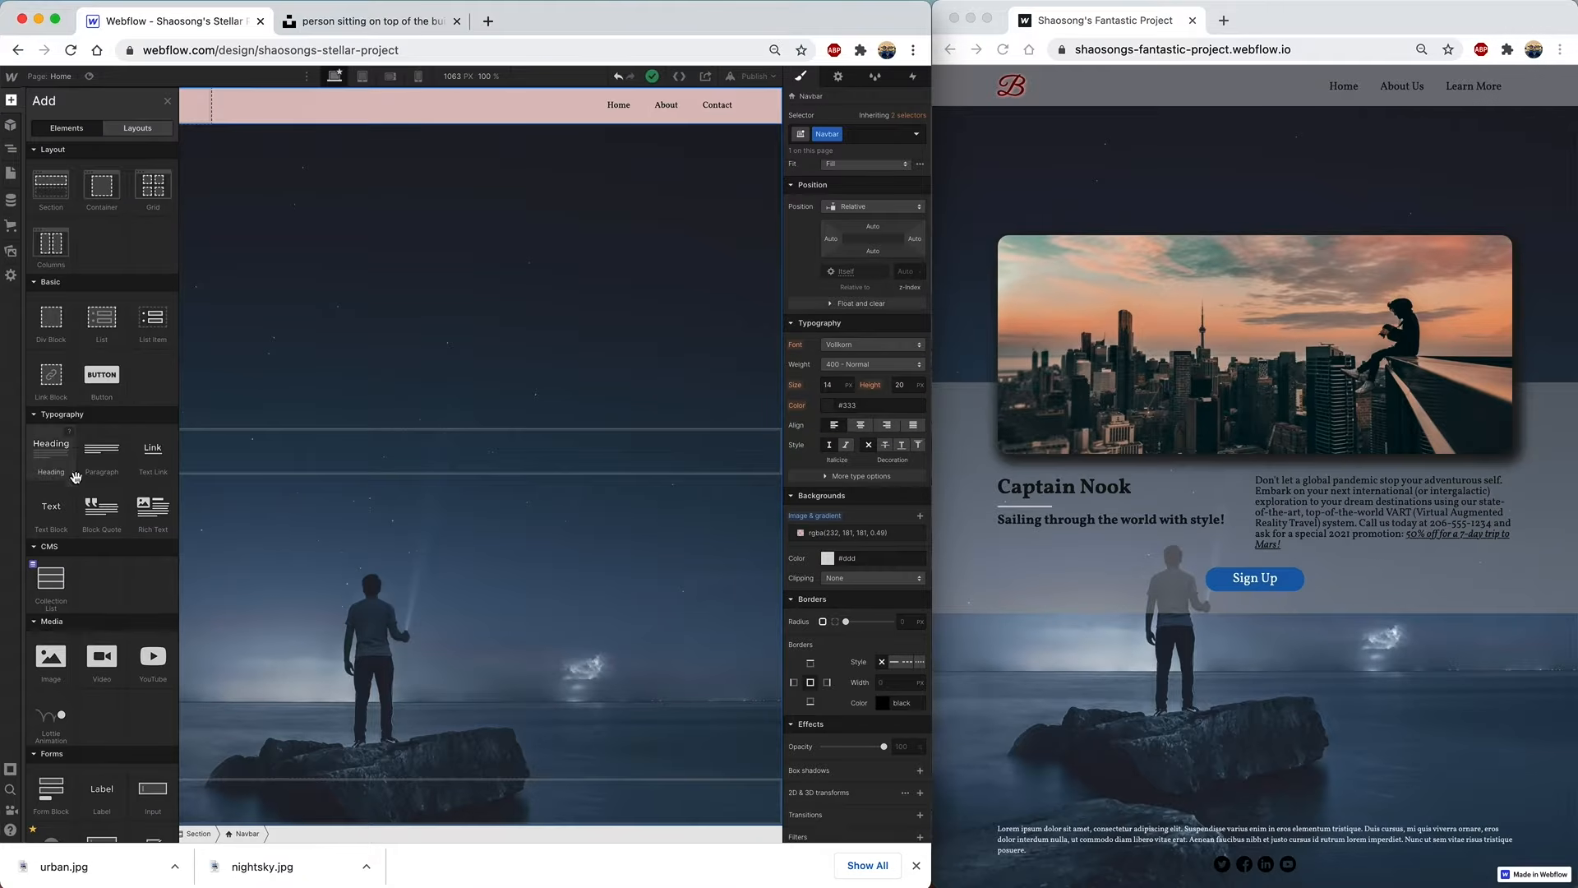
{"action": "left_click_drag", "start_coordinate": [97, 462], "coordinate": [79, 174]}
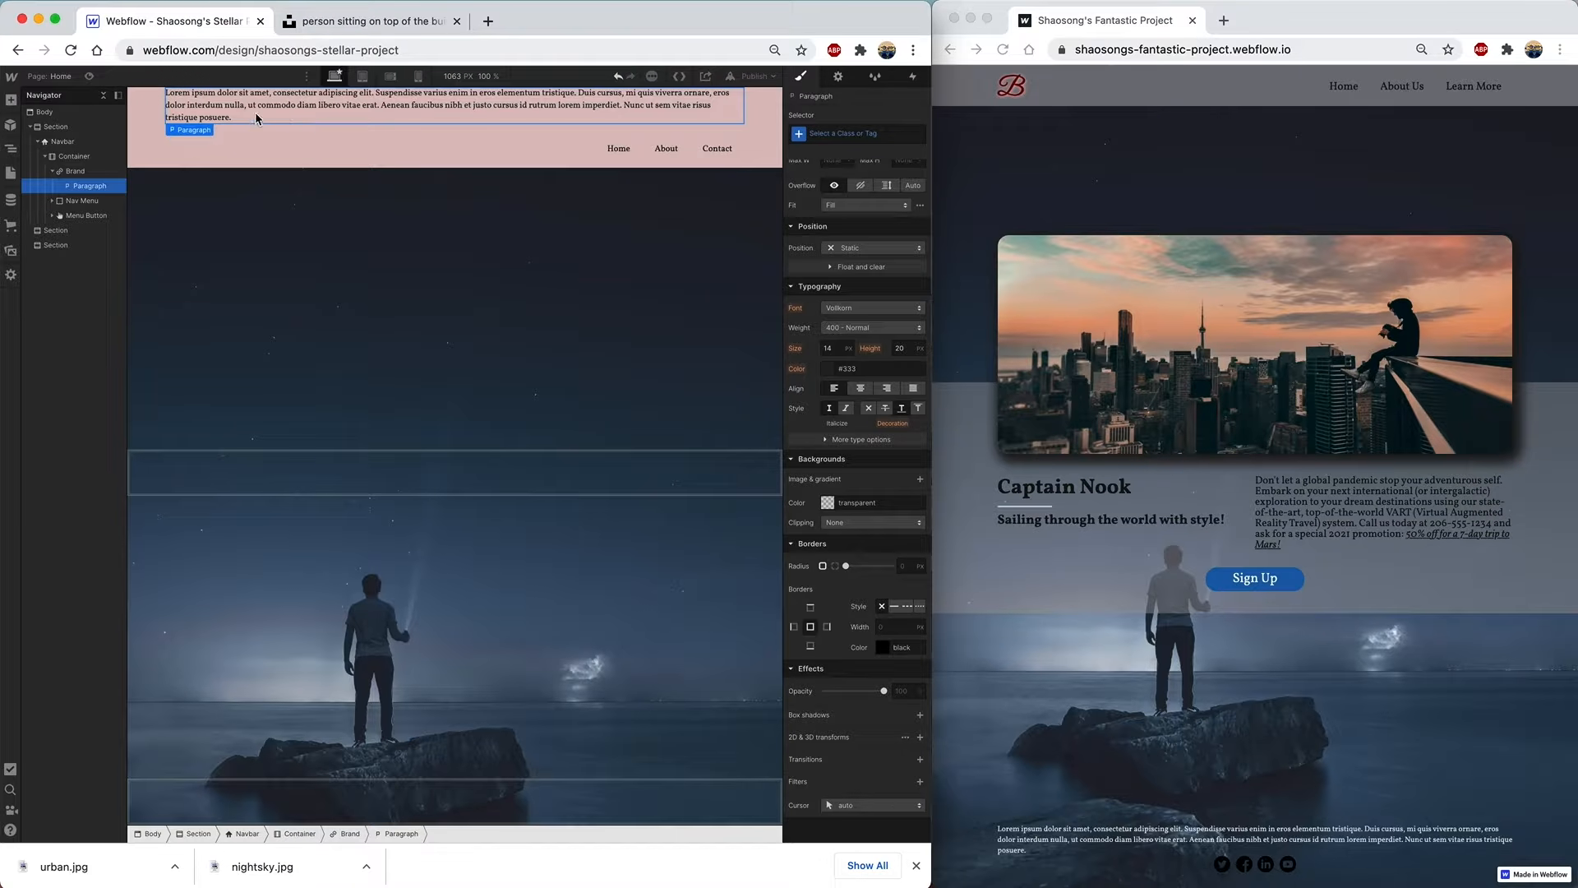
{"action": "double_click", "coordinate": [204, 106]}
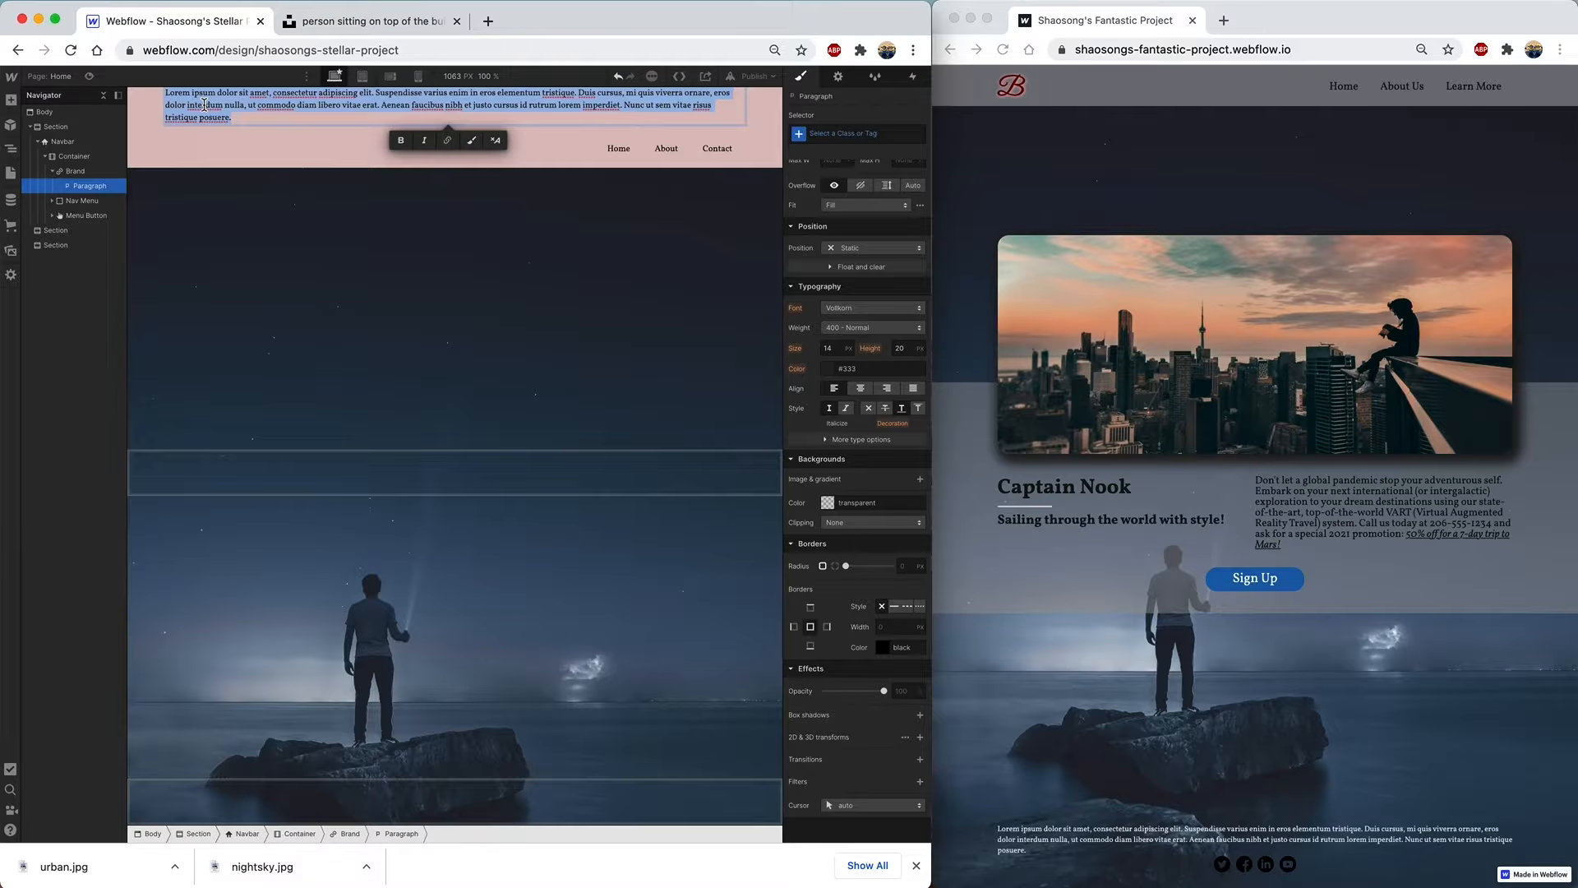
{"action": "type", "text": "B"}
{"action": "key", "text": "super+a"}
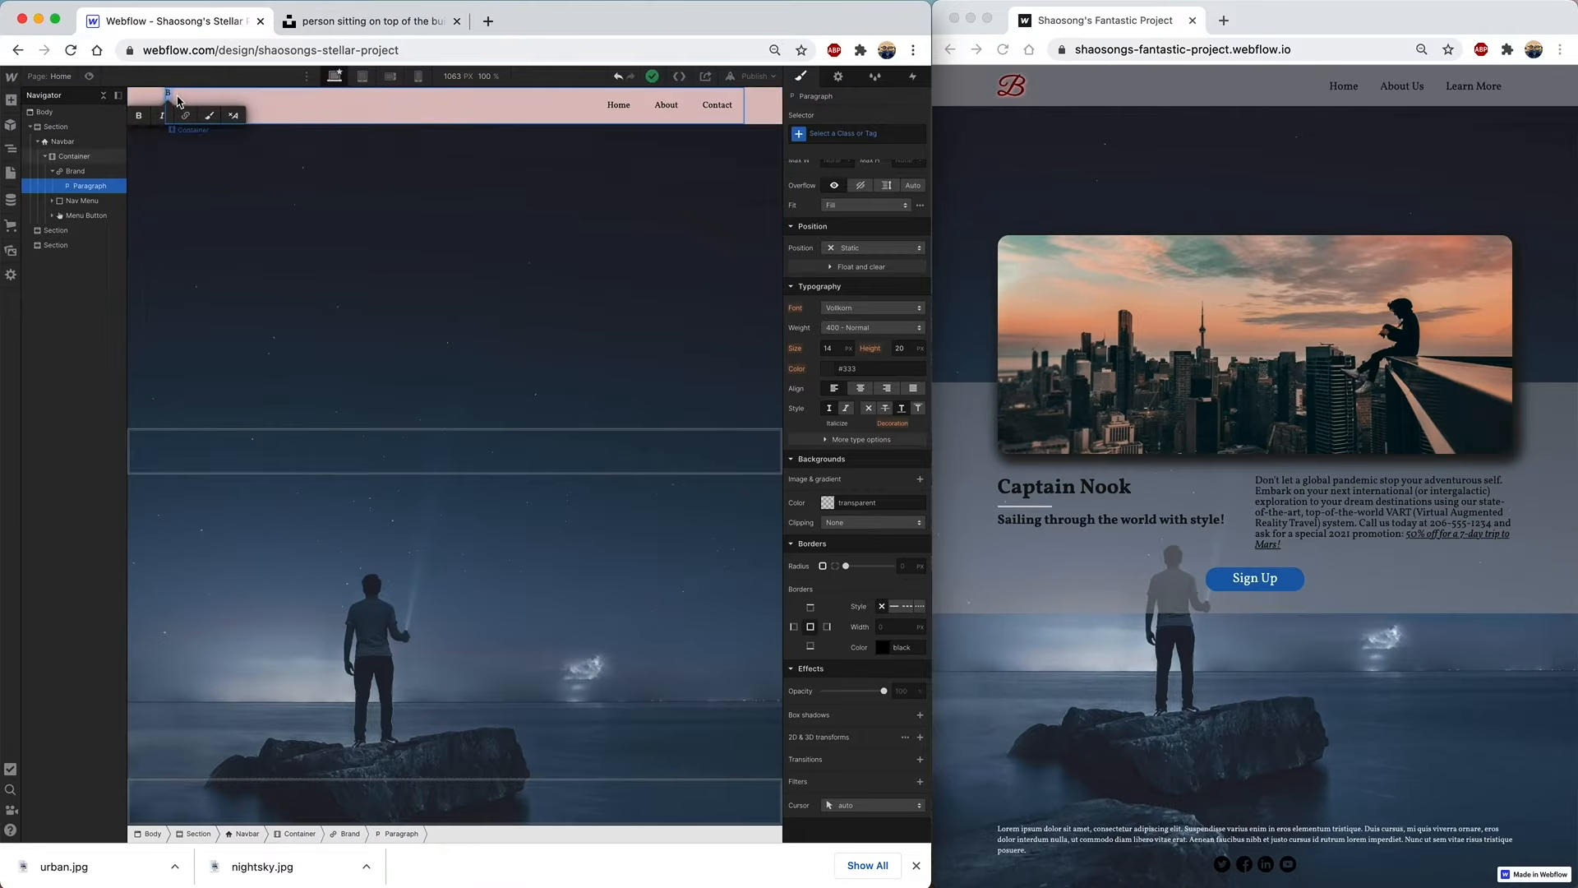
- Style the B paragraph in Great Vibes at 40 px with a 25 px top margin
{"action": "left_click", "coordinate": [898, 309]}
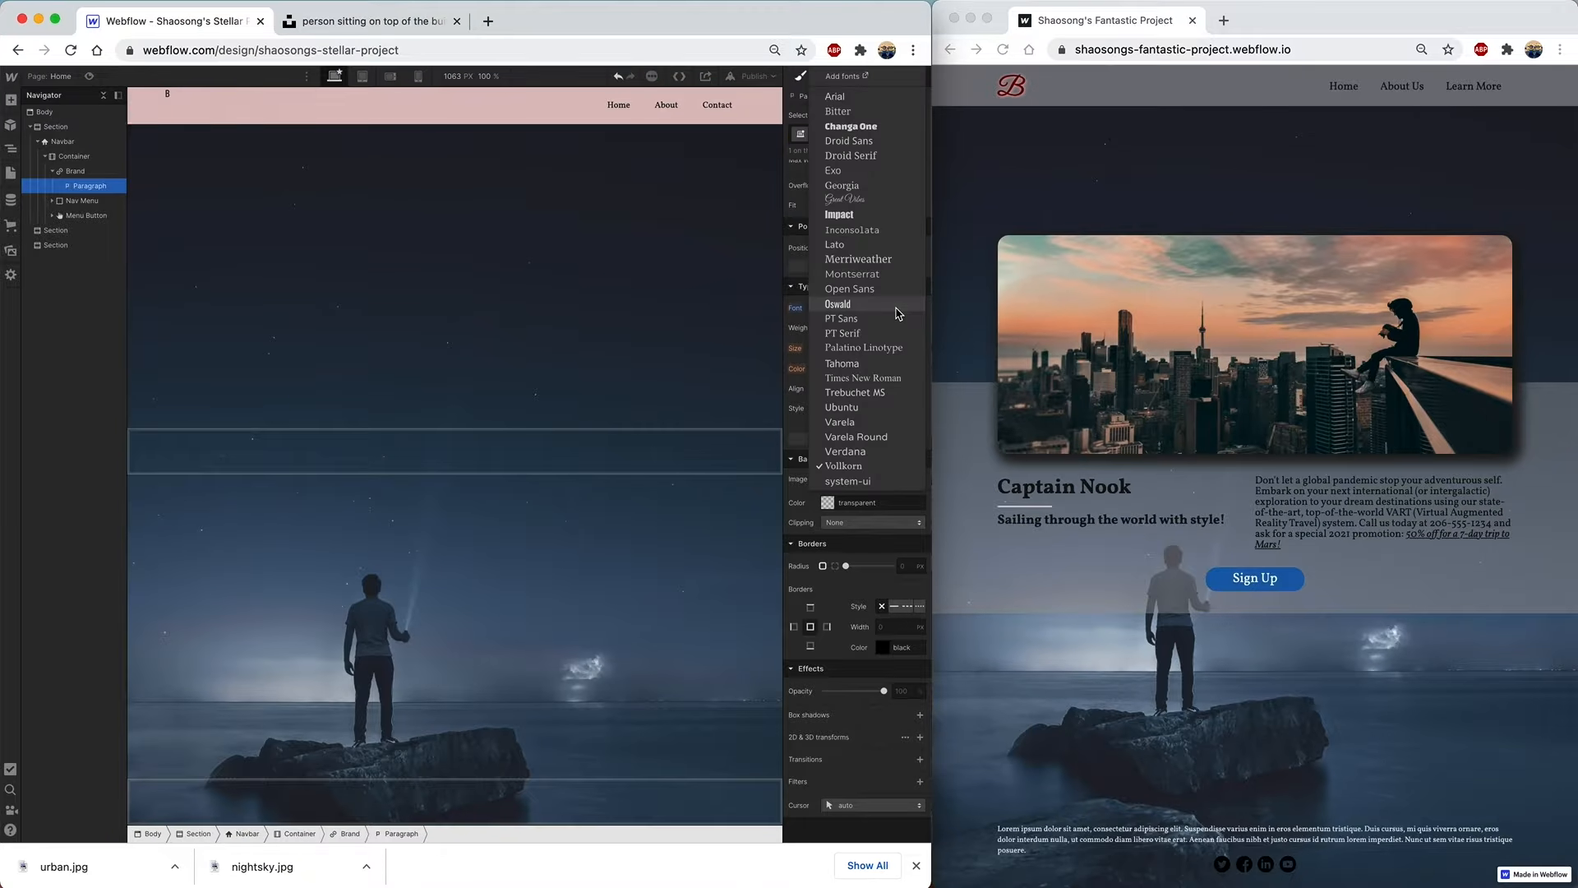
{"action": "left_click", "coordinate": [861, 200]}
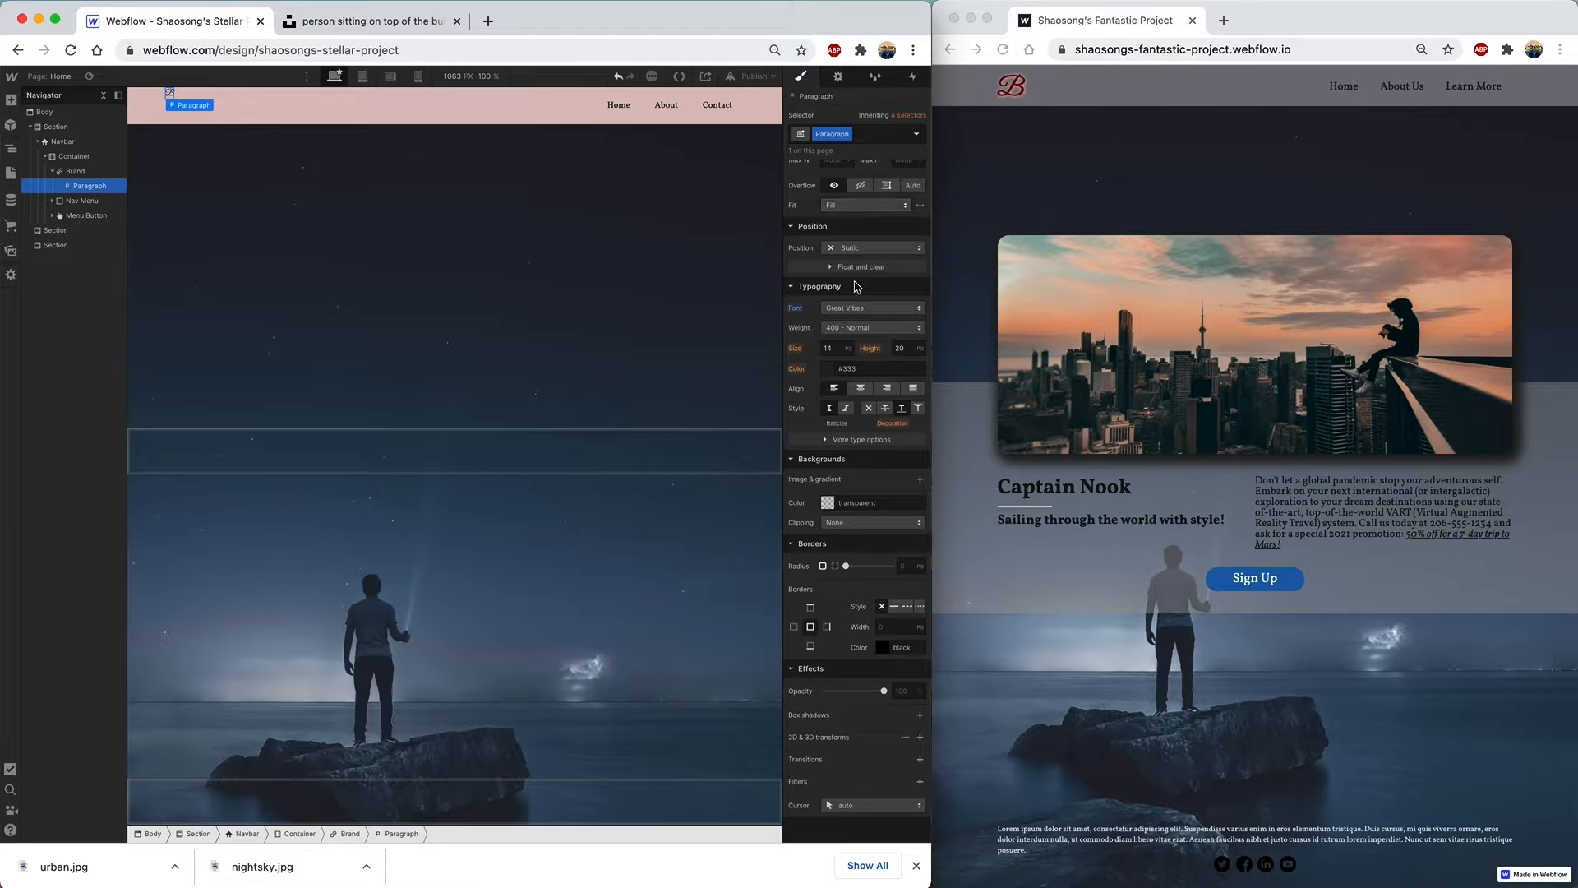
{"action": "left_click", "coordinate": [829, 348]}
{"action": "type", "text": "40"}
{"action": "scroll", "coordinate": [863, 328], "scroll_direction": "up", "scroll_amount": 5}
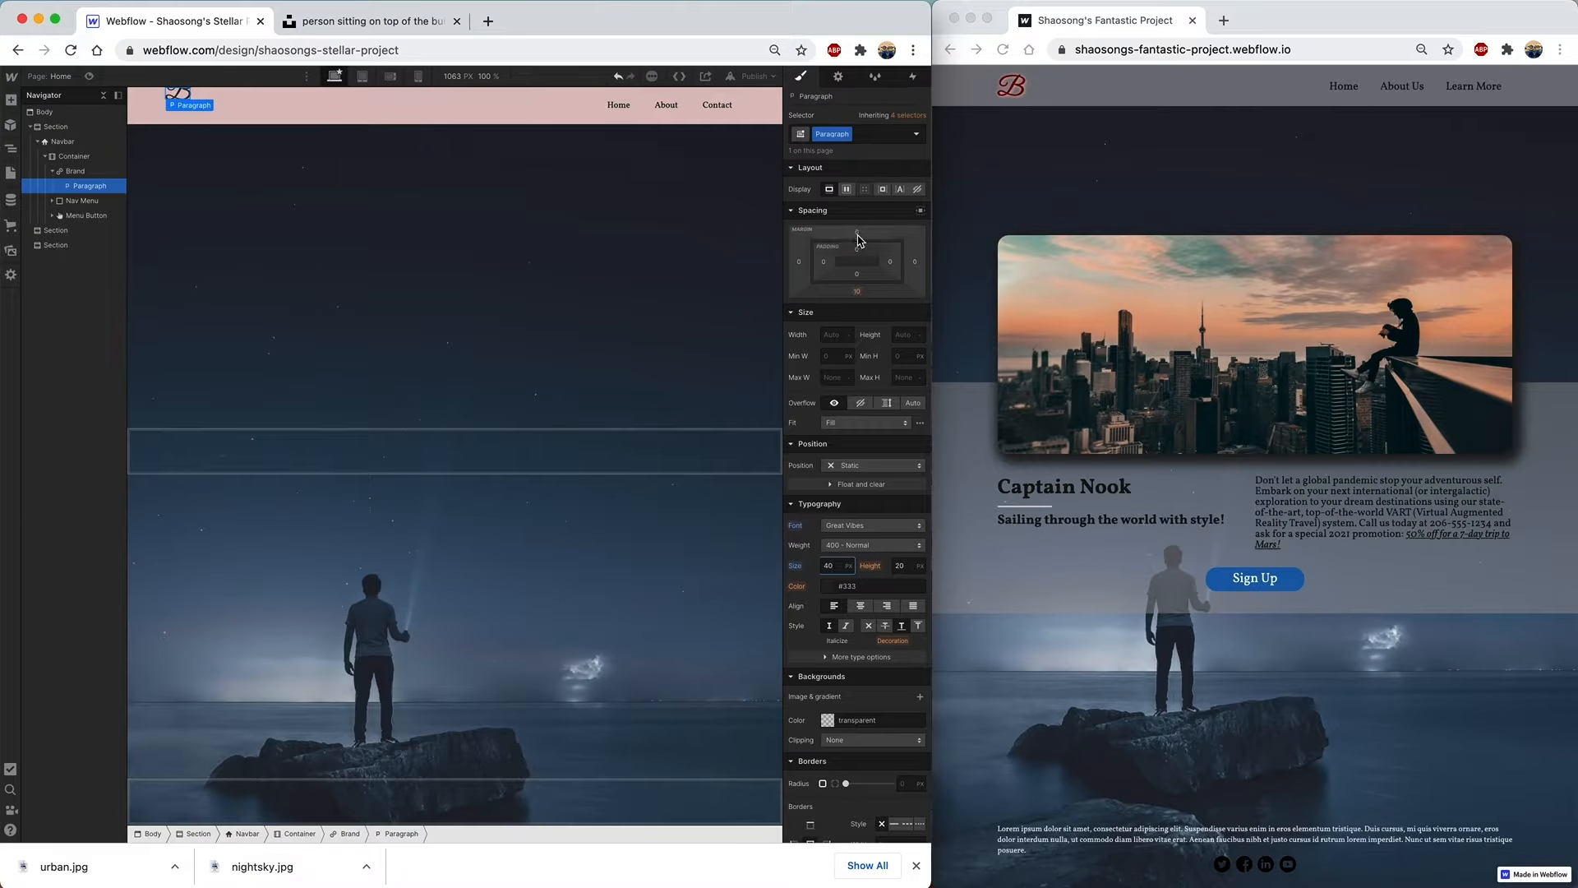
{"action": "left_click", "coordinate": [858, 231]}
{"action": "left_click_drag", "start_coordinate": [858, 231], "coordinate": [858, 218]}
{"action": "scroll", "coordinate": [872, 412], "scroll_direction": "down", "scroll_amount": 5}
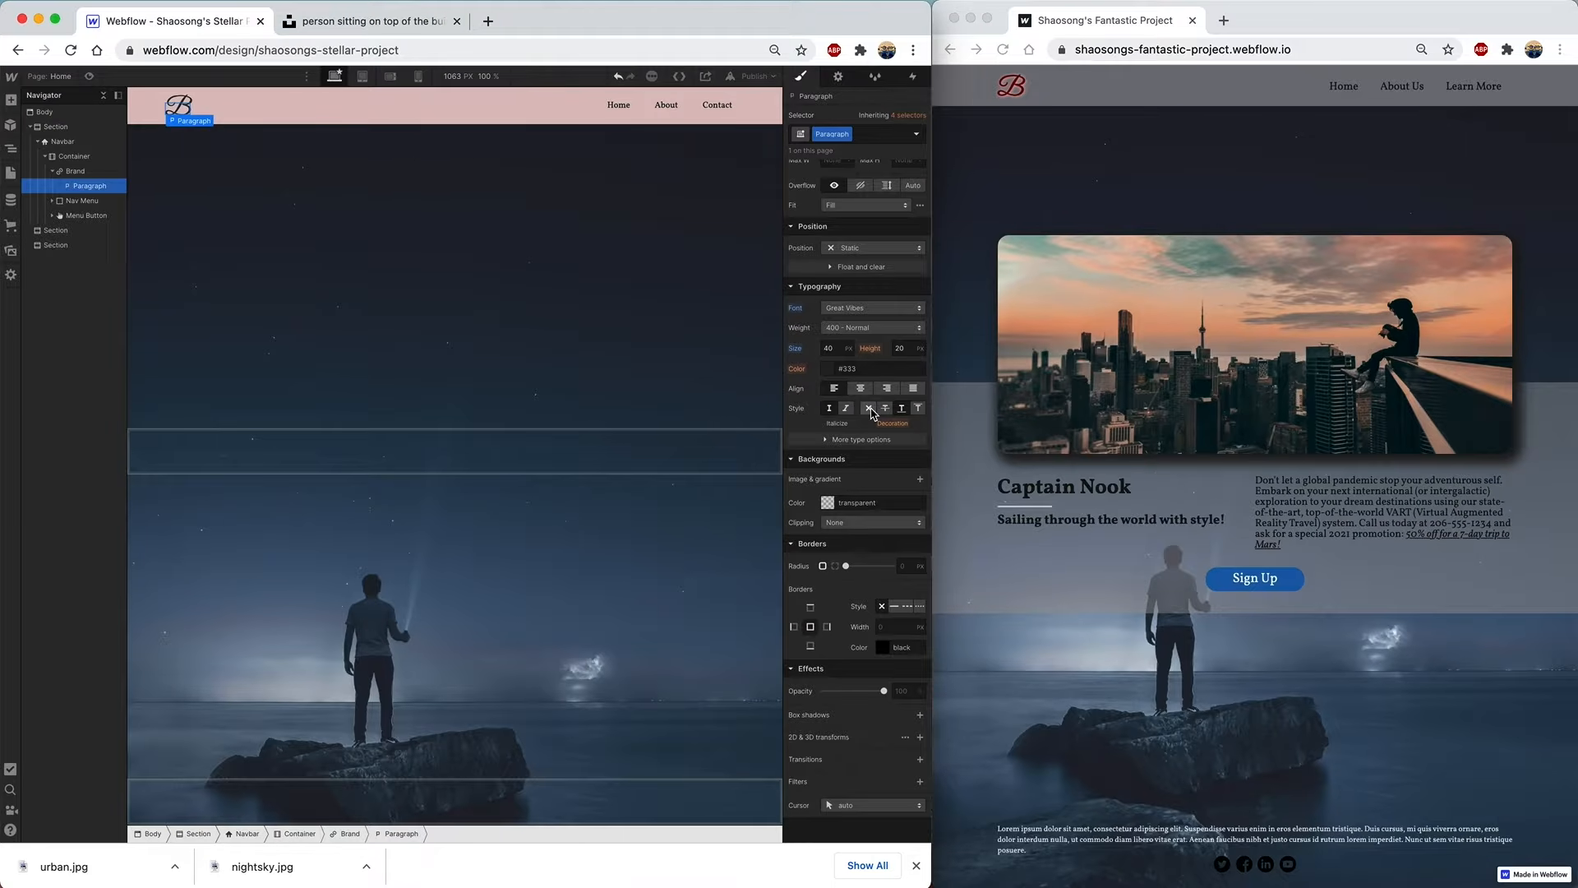
- Set the B logo's text colour to dark red #974949
{"action": "left_click", "coordinate": [834, 375]}
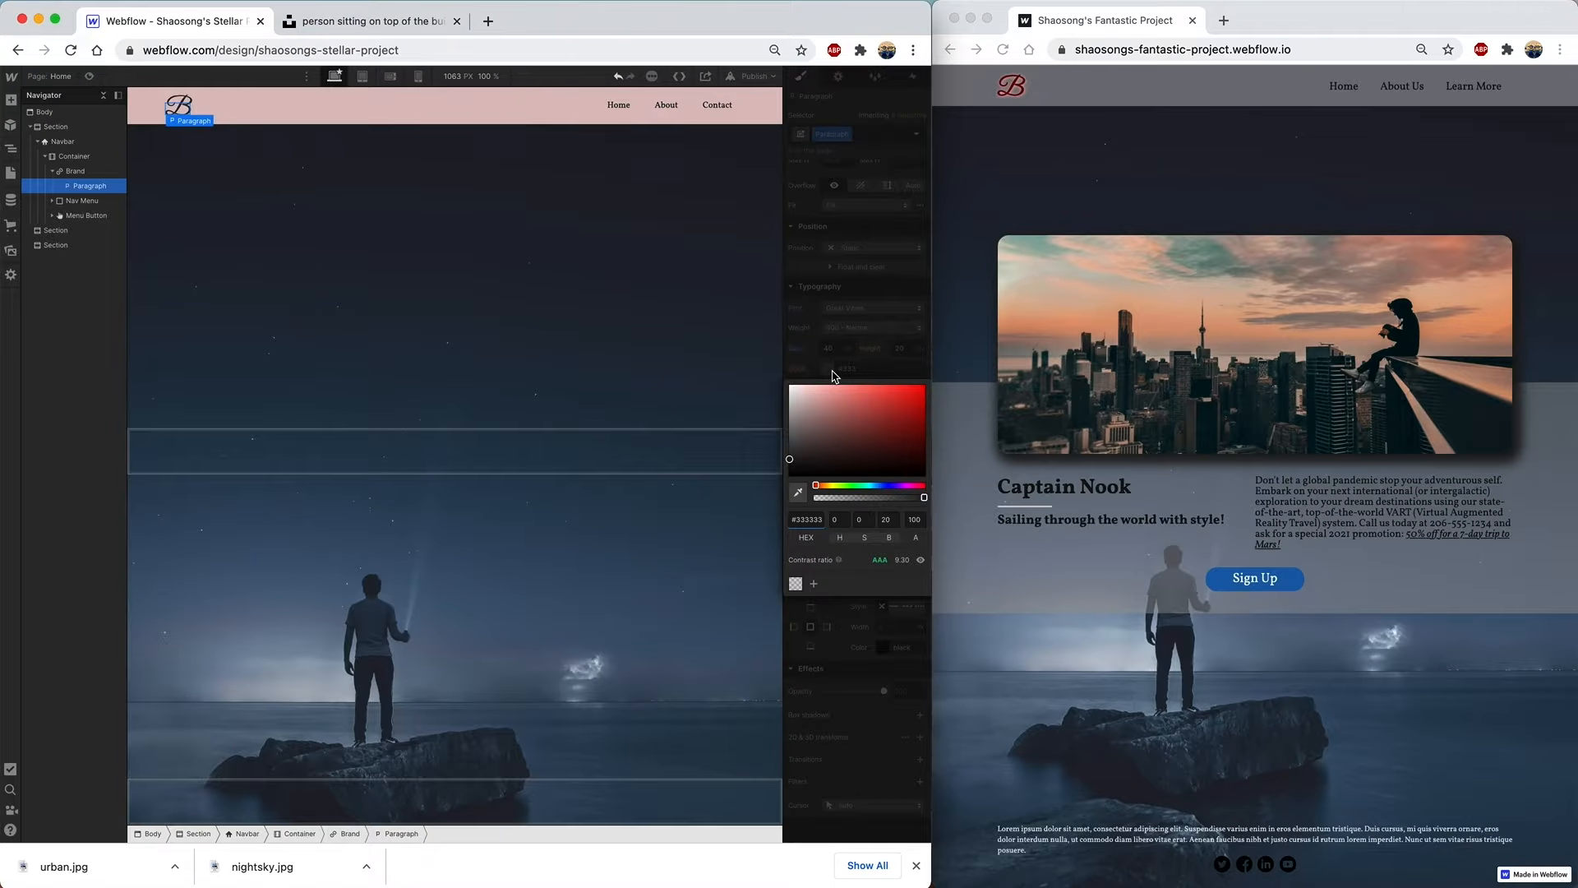
{"action": "left_click", "coordinate": [882, 429]}
{"action": "left_click", "coordinate": [872, 423]}
{"action": "left_click", "coordinate": [860, 422]}
{"action": "left_click", "coordinate": [805, 341]}
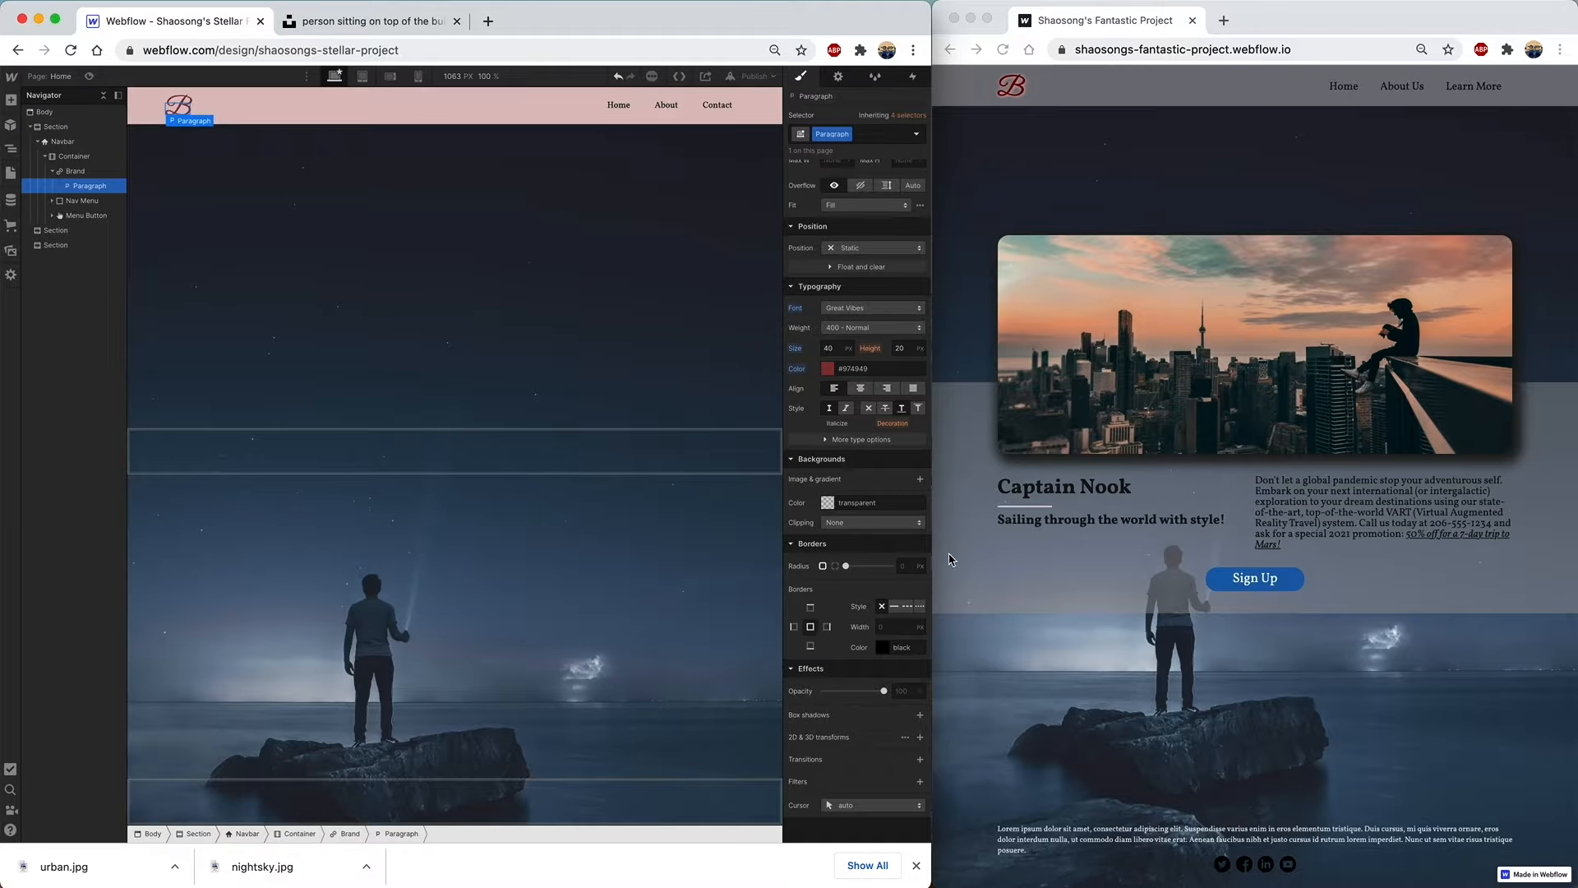
- Add a grey #9a8f8f text shadow to the B and adjust its blur
{"action": "left_click", "coordinate": [829, 442]}
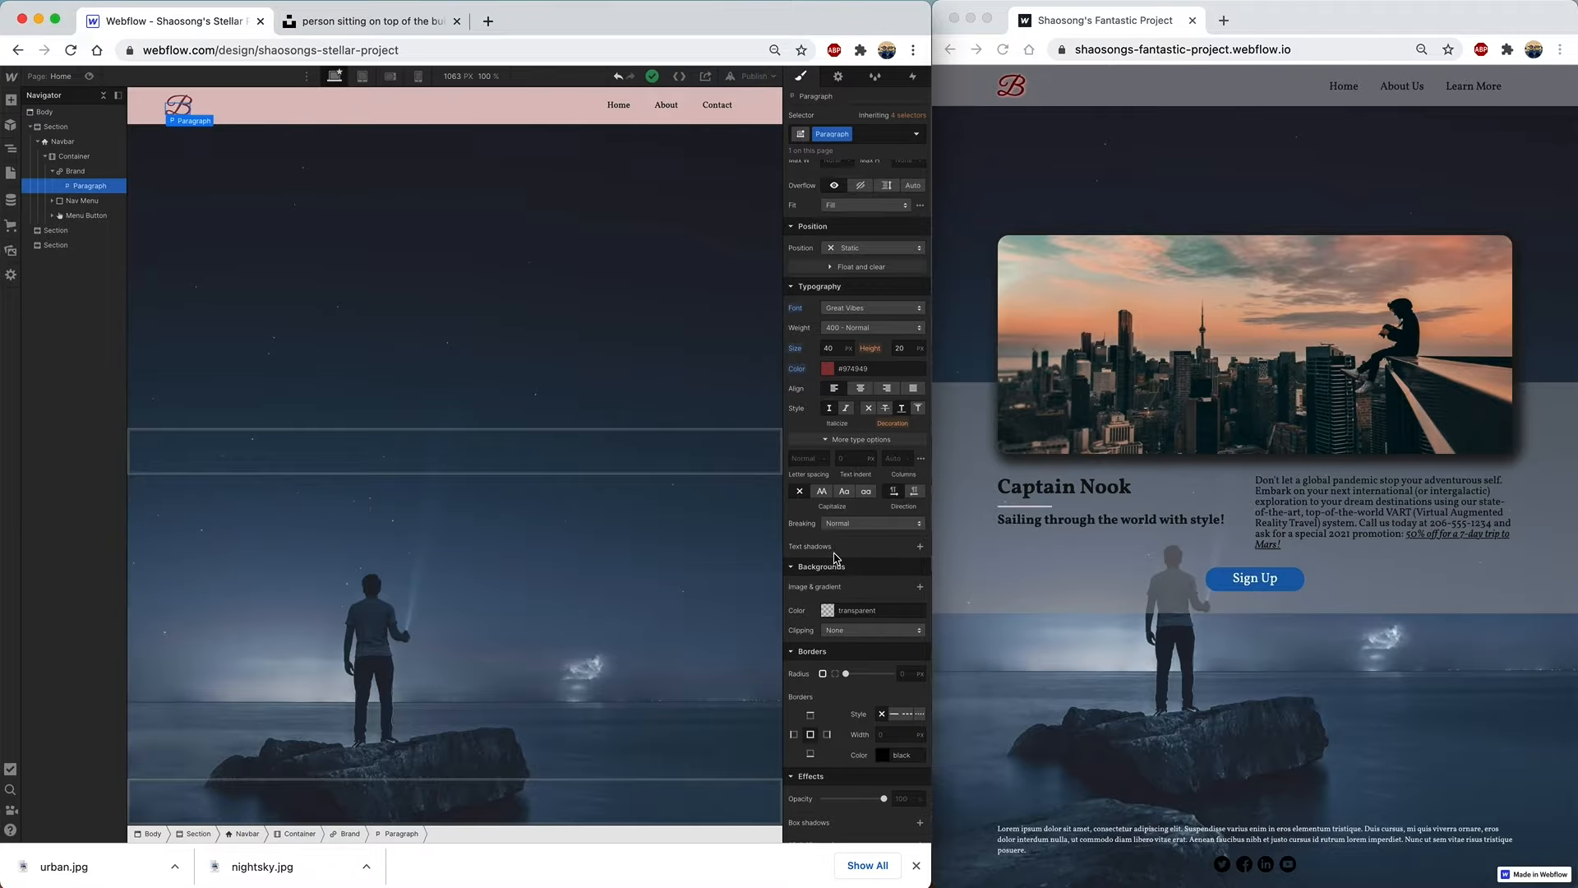
{"action": "left_click", "coordinate": [919, 547]}
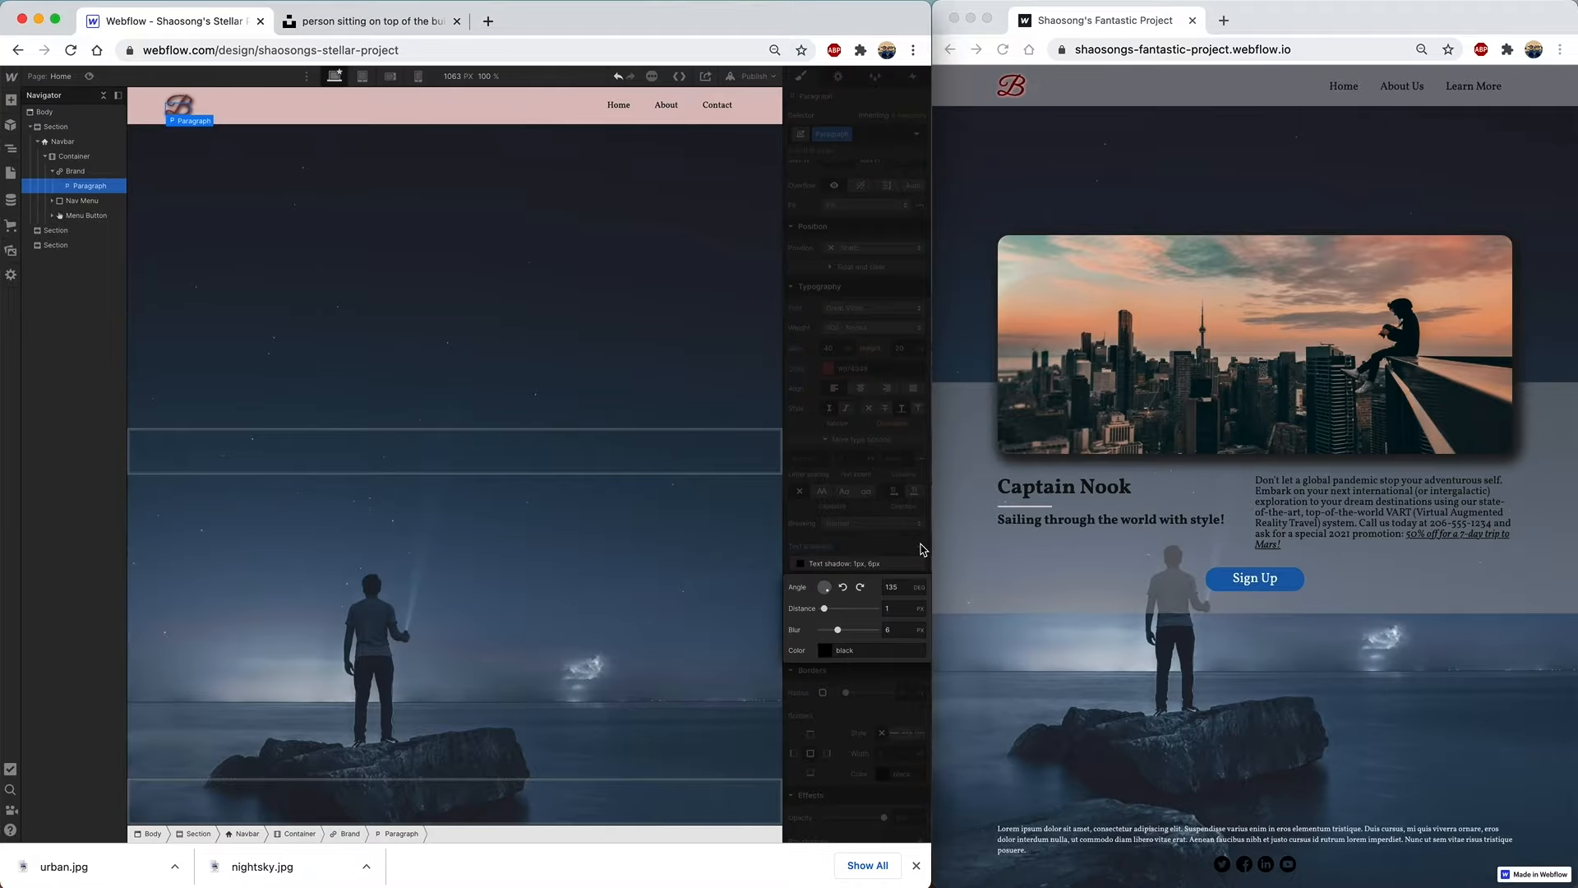
{"action": "left_click", "coordinate": [824, 650]}
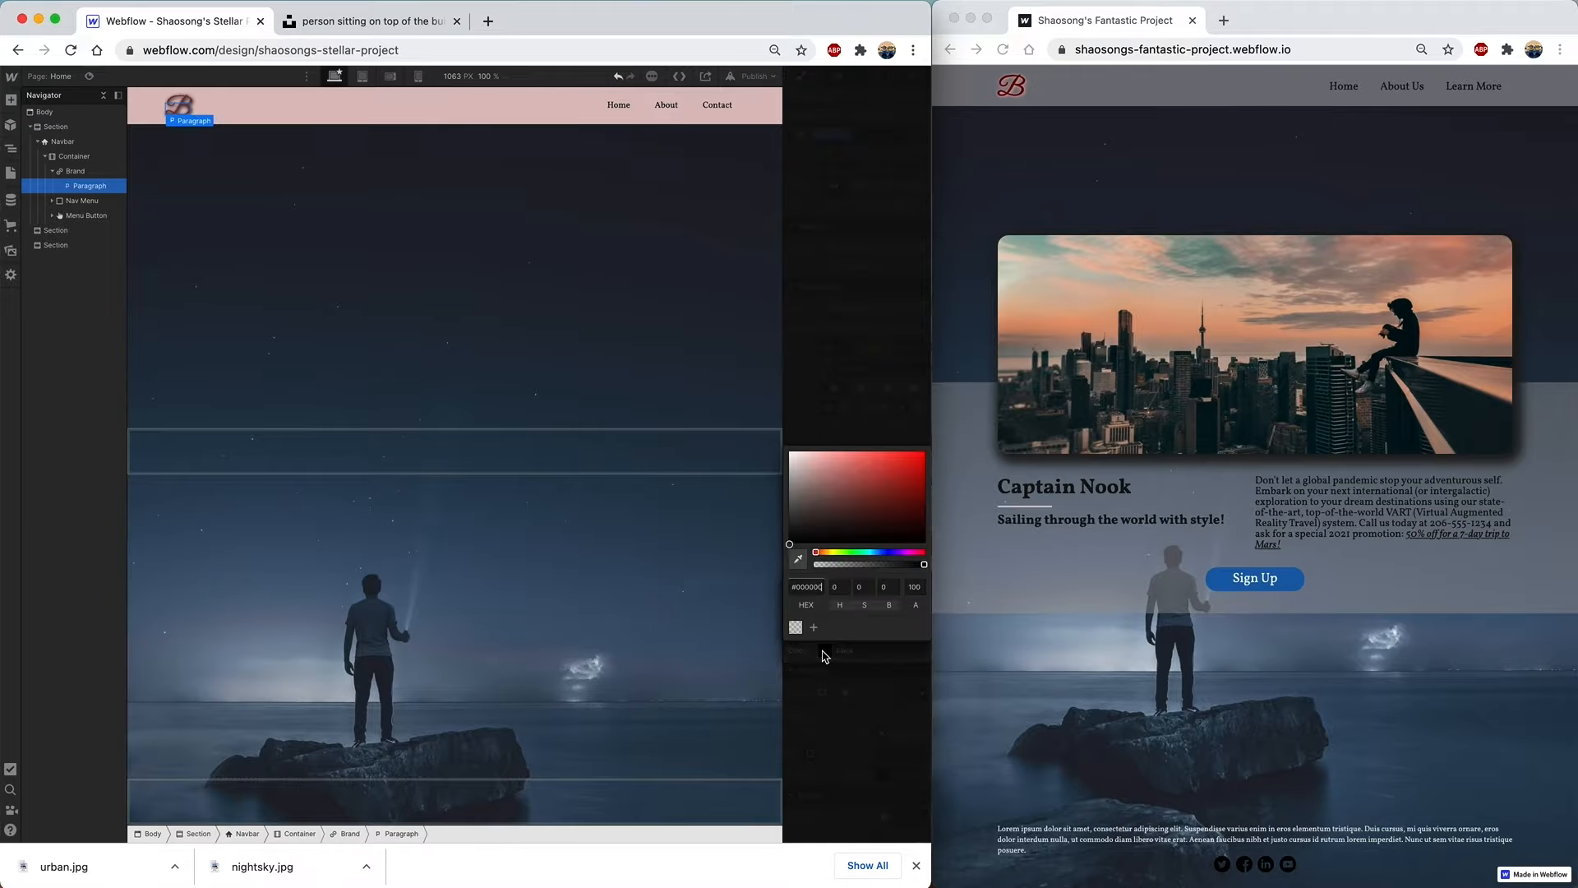
{"action": "left_click", "coordinate": [796, 491]}
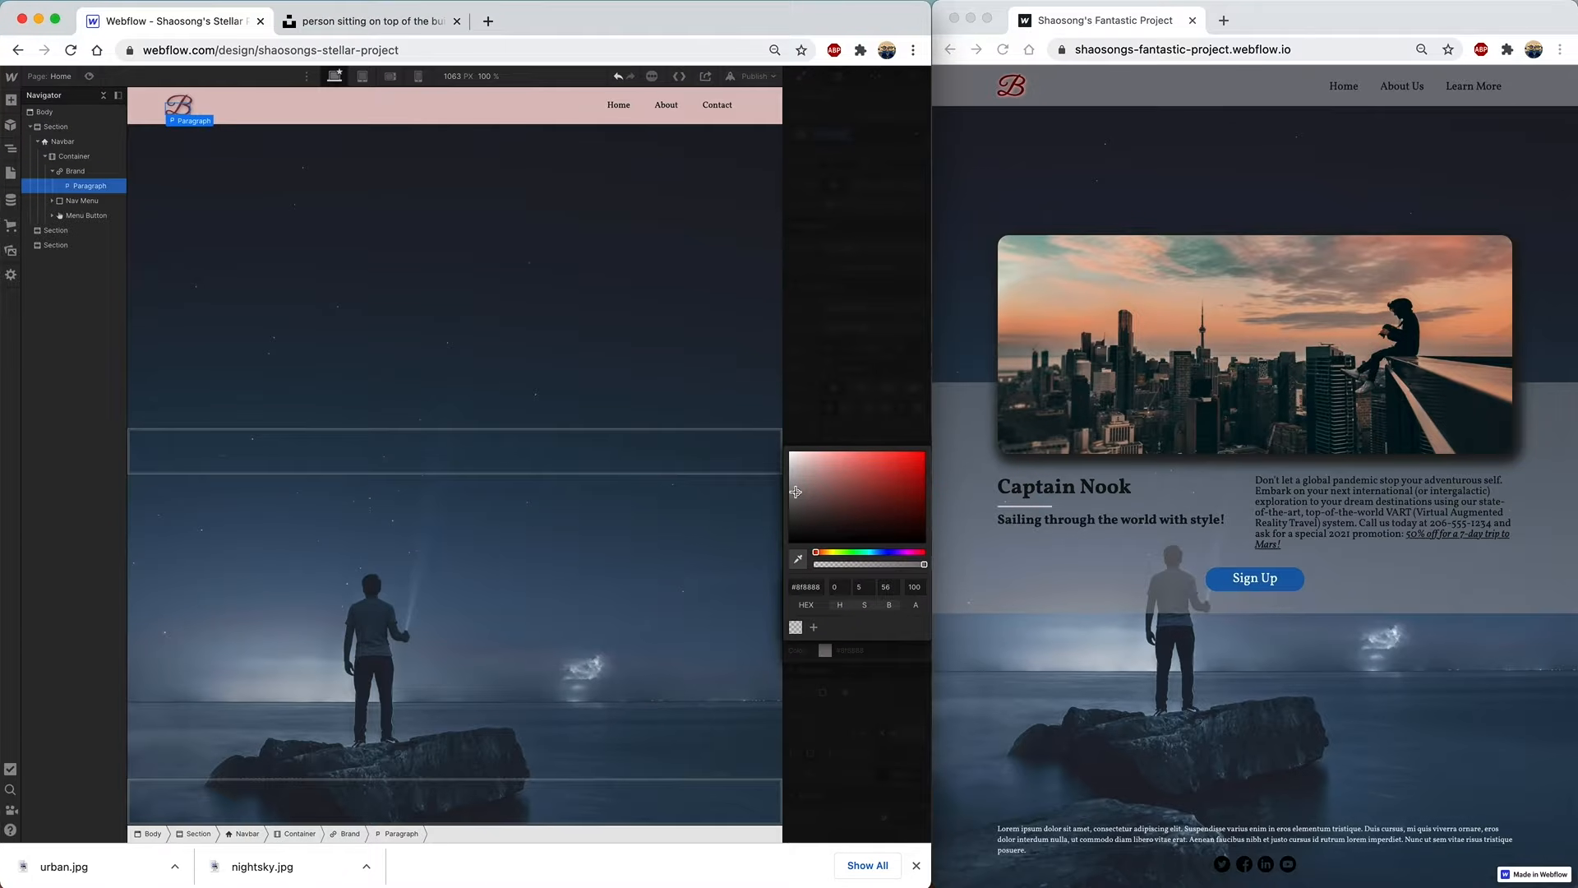
{"action": "left_click", "coordinate": [798, 488]}
{"action": "left_click", "coordinate": [832, 405]}
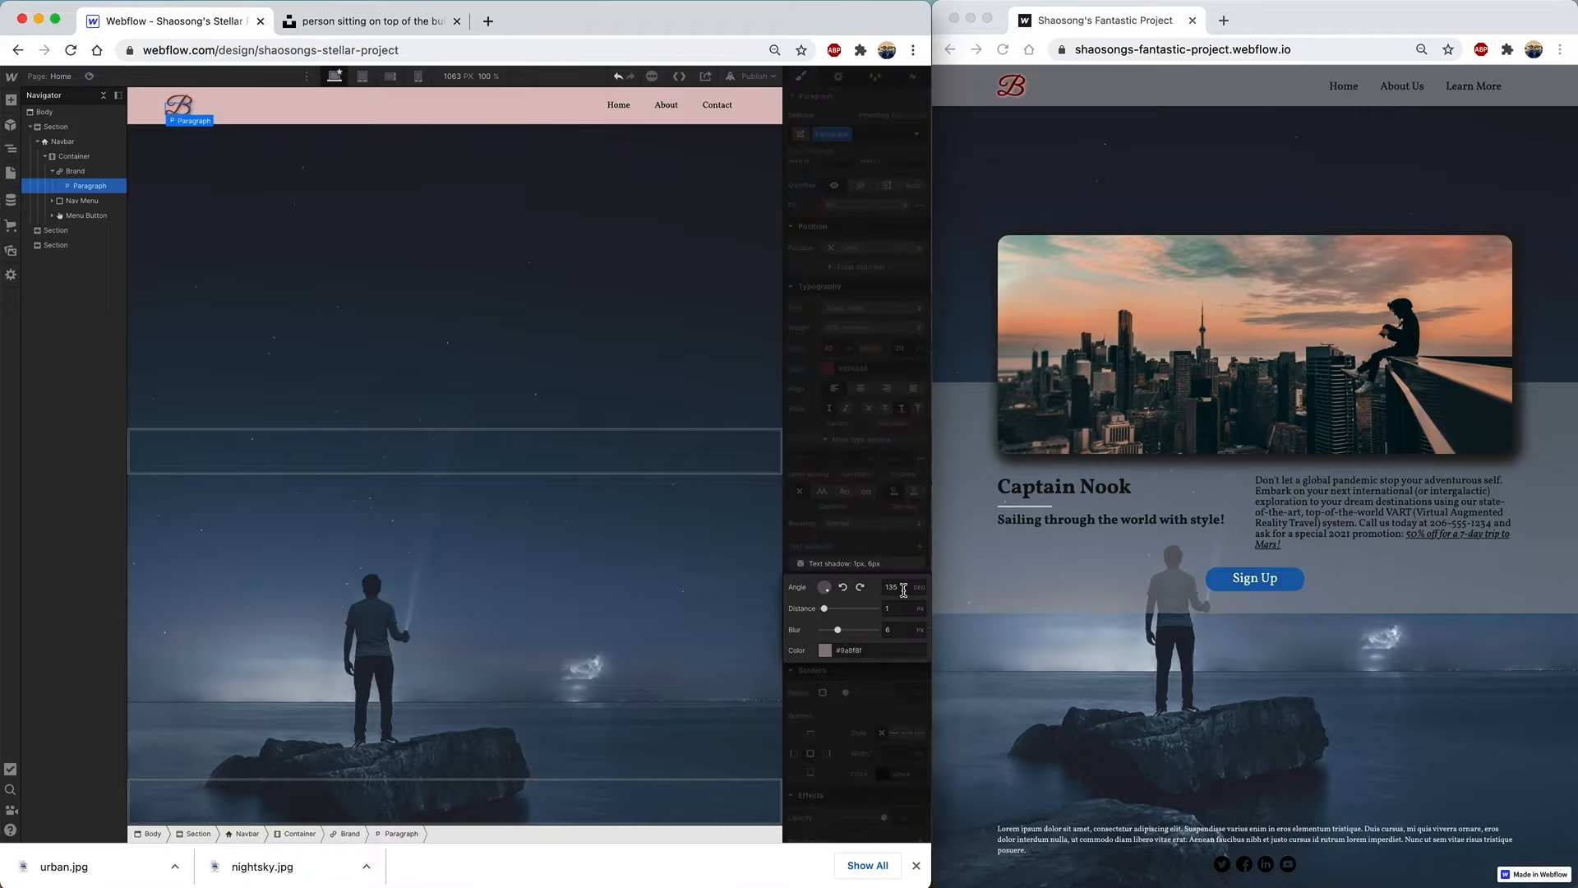
{"action": "mouse_move", "coordinate": [838, 629]}
{"action": "left_mouse_down"}
{"action": "mouse_move", "coordinate": [829, 609]}
{"action": "mouse_move", "coordinate": [841, 632]}
{"action": "left_mouse_up"}
{"action": "left_click", "coordinate": [838, 555]}
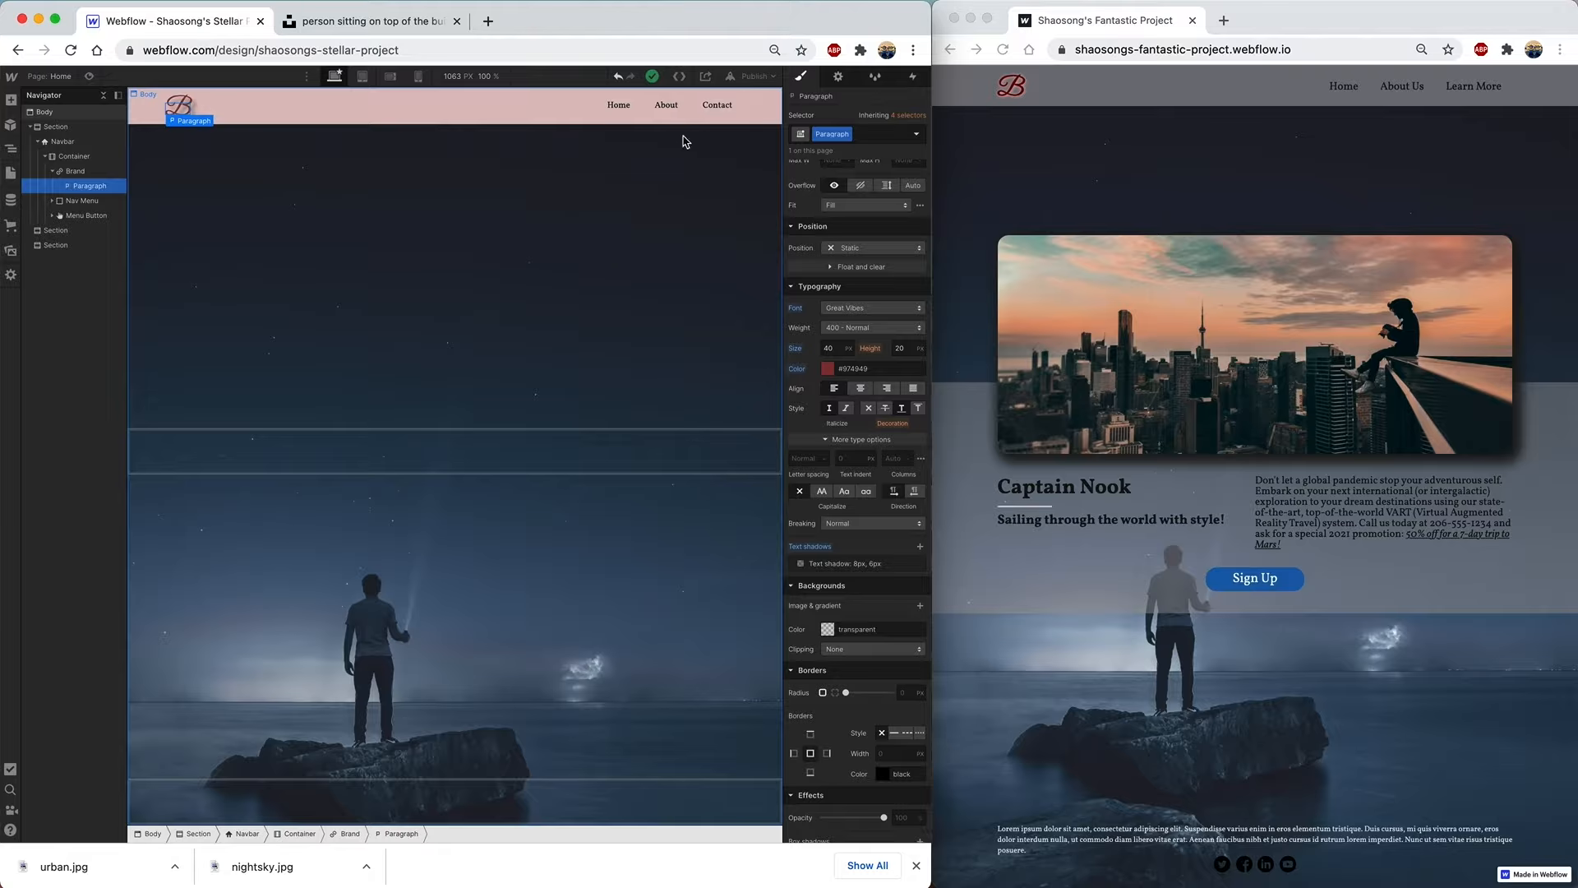
- Set the Home, About and Contact nav links to 18 px font size
{"action": "left_click", "coordinate": [617, 107]}
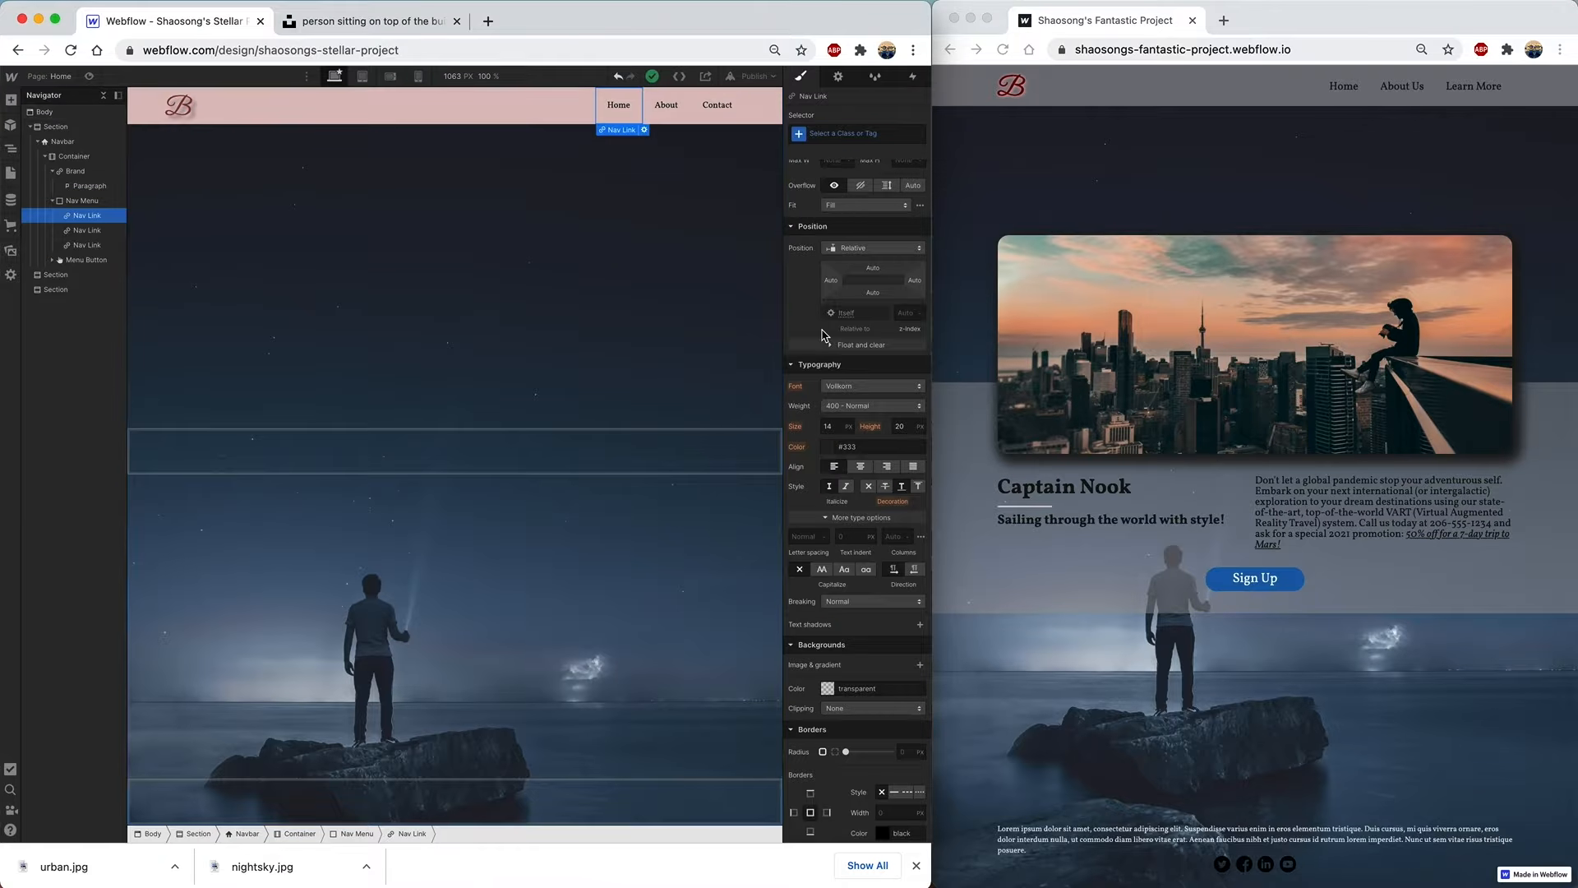
{"action": "left_click", "coordinate": [829, 426]}
{"action": "type", "text": "1"}
{"action": "key", "text": "Return"}
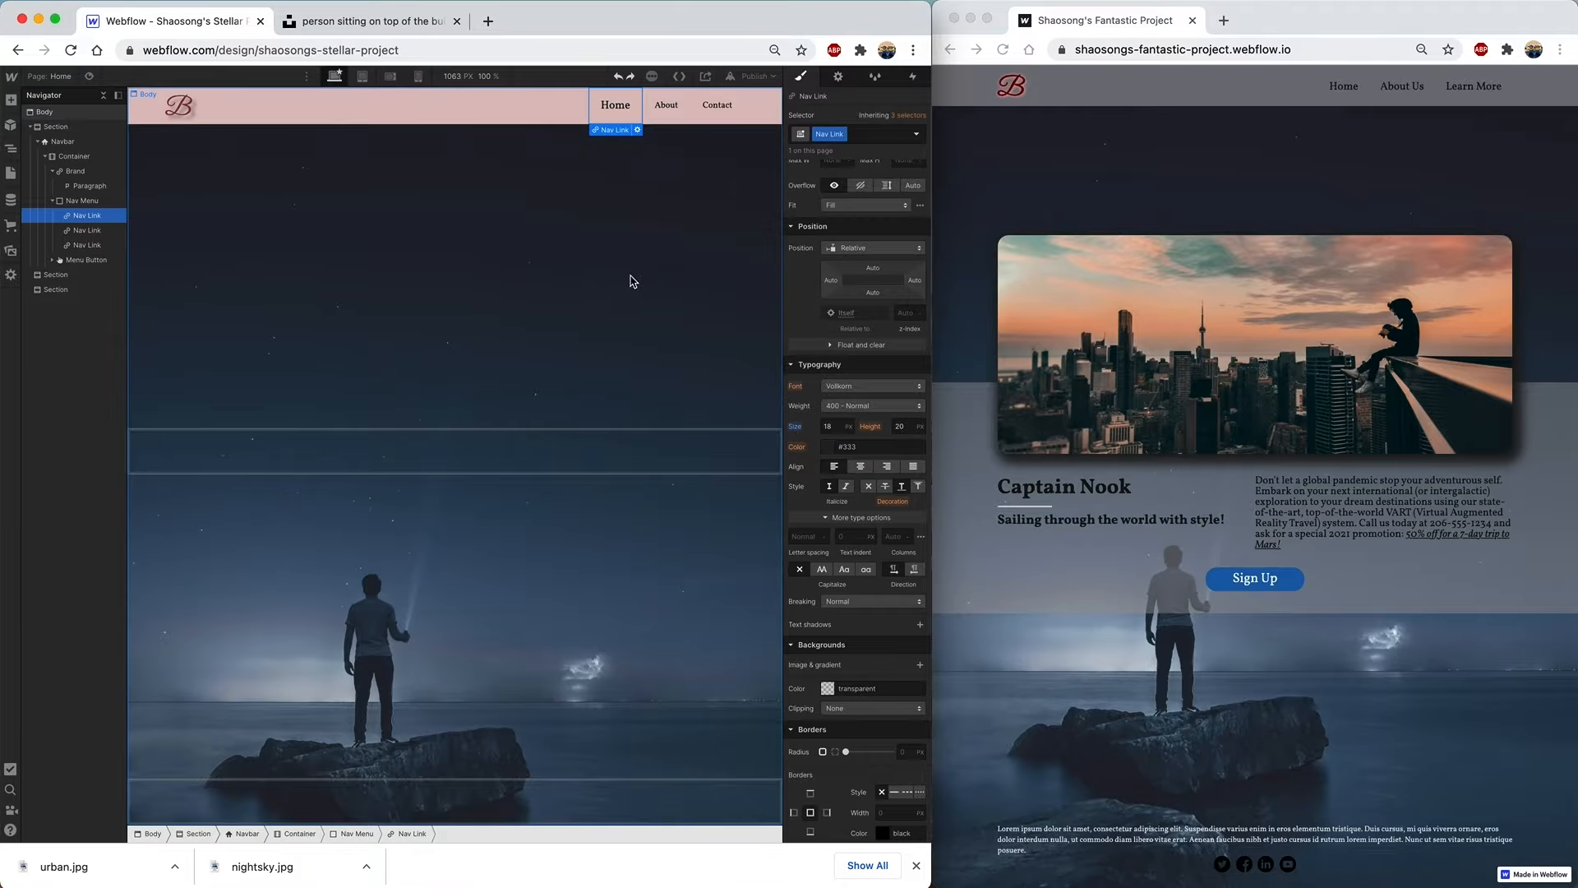
{"action": "left_click", "coordinate": [673, 113]}
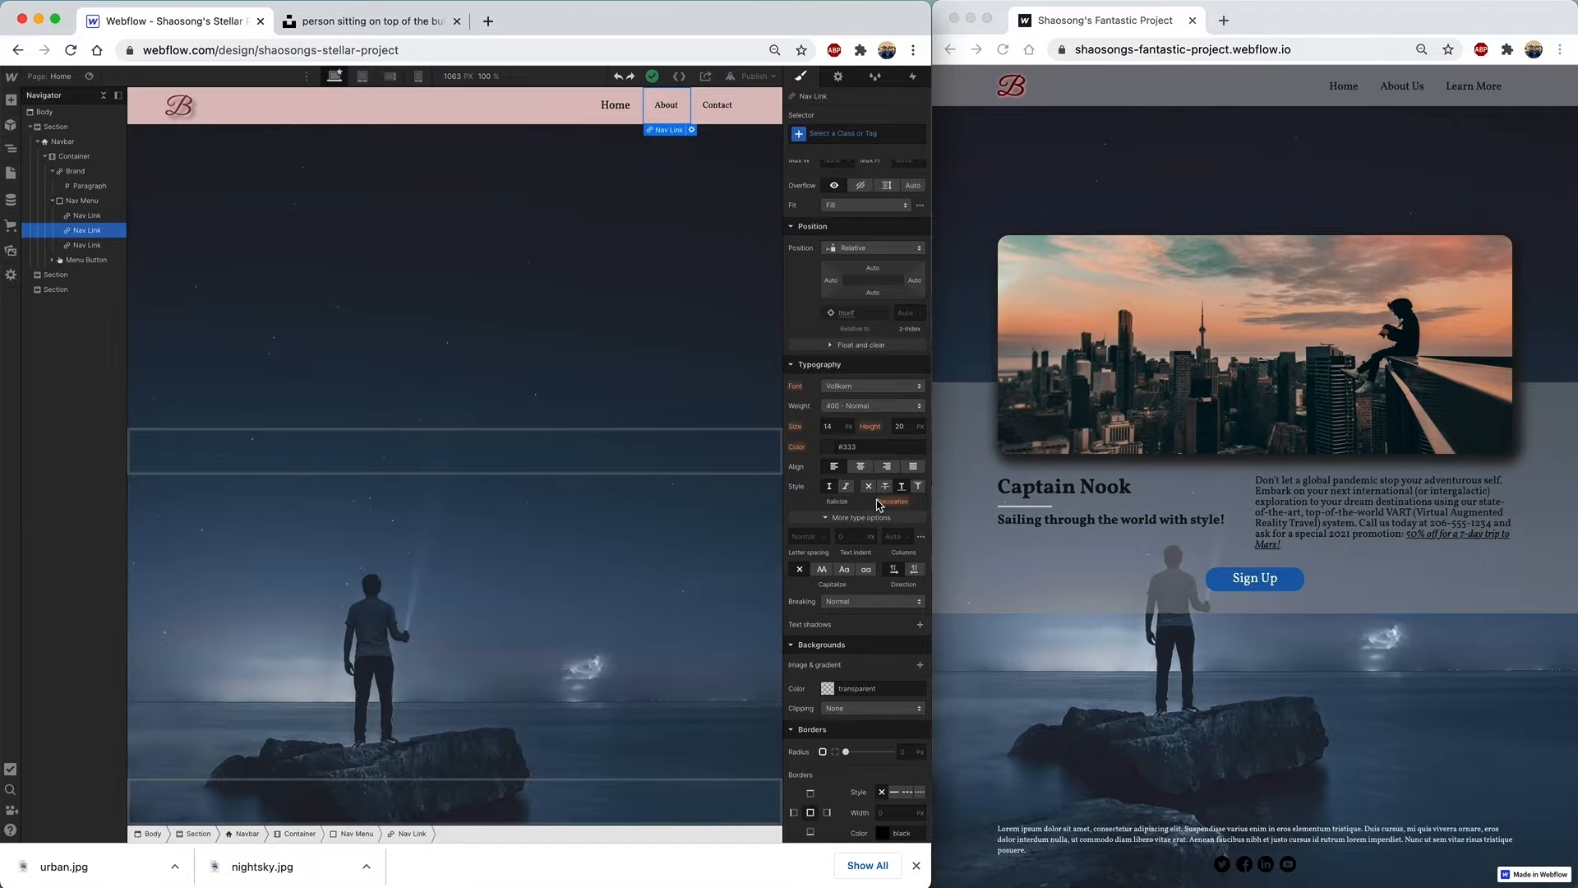
{"action": "left_click", "coordinate": [829, 427]}
{"action": "type", "text": "18"}
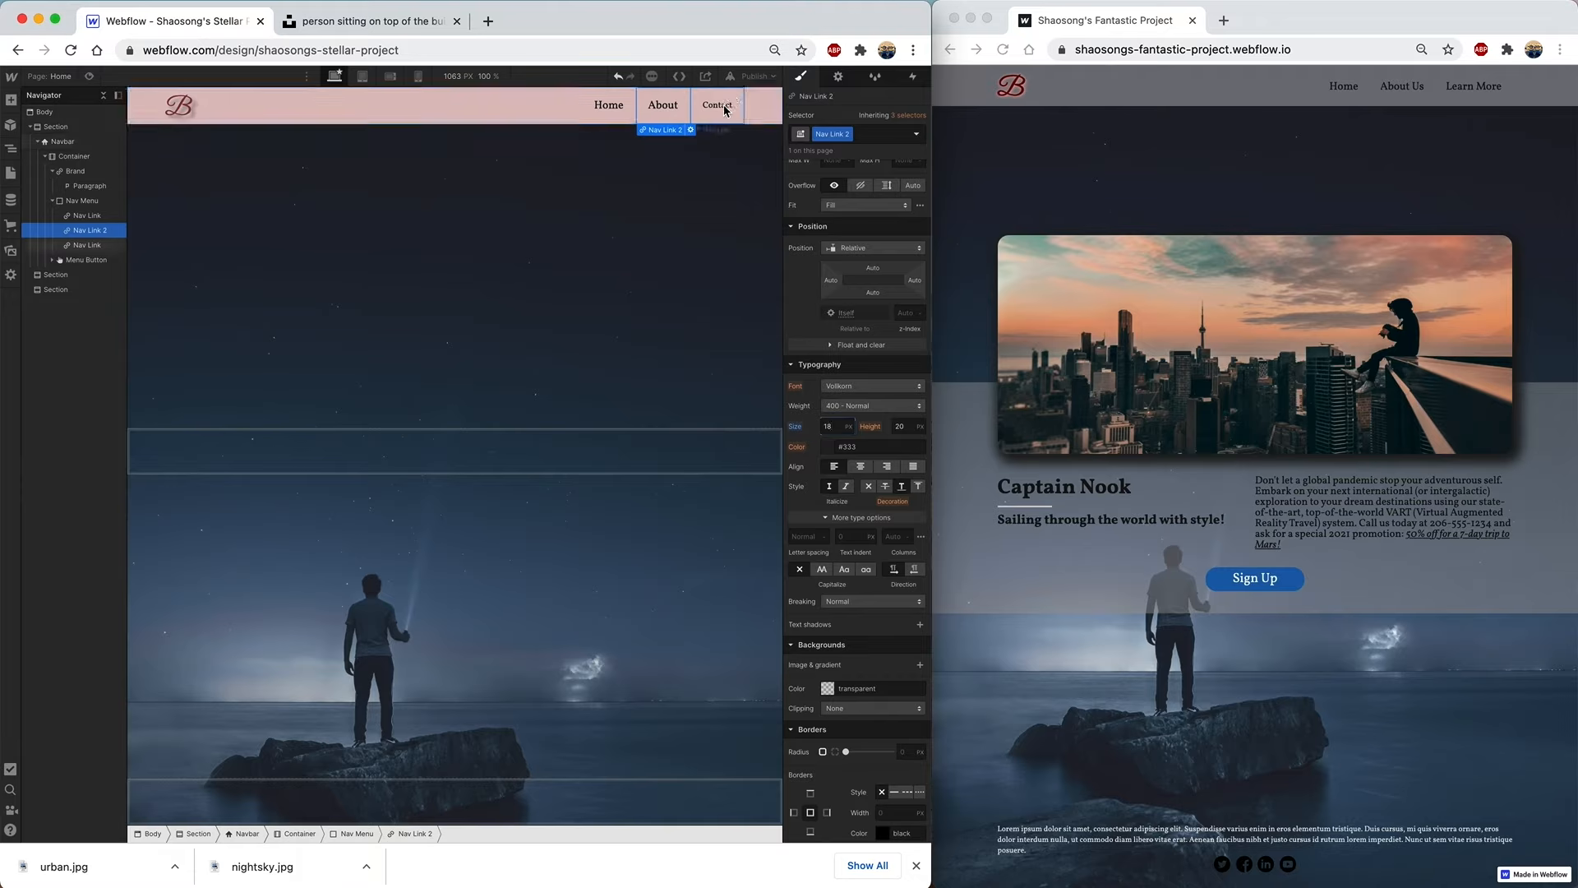
{"action": "left_click", "coordinate": [727, 111]}
{"action": "left_click", "coordinate": [830, 426]}
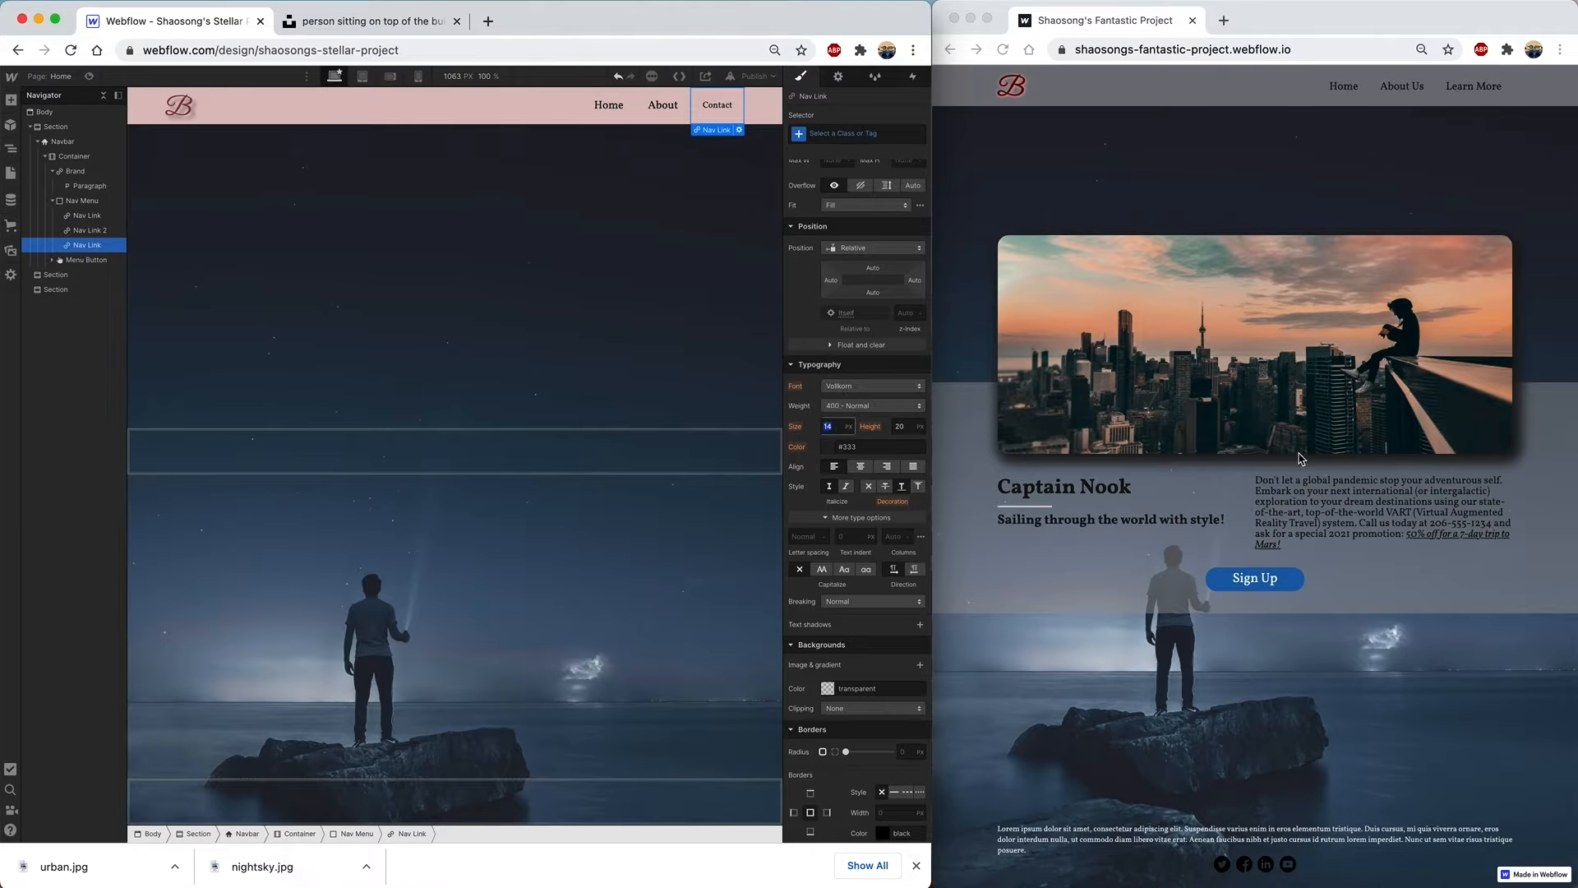
{"action": "type", "text": "18"}
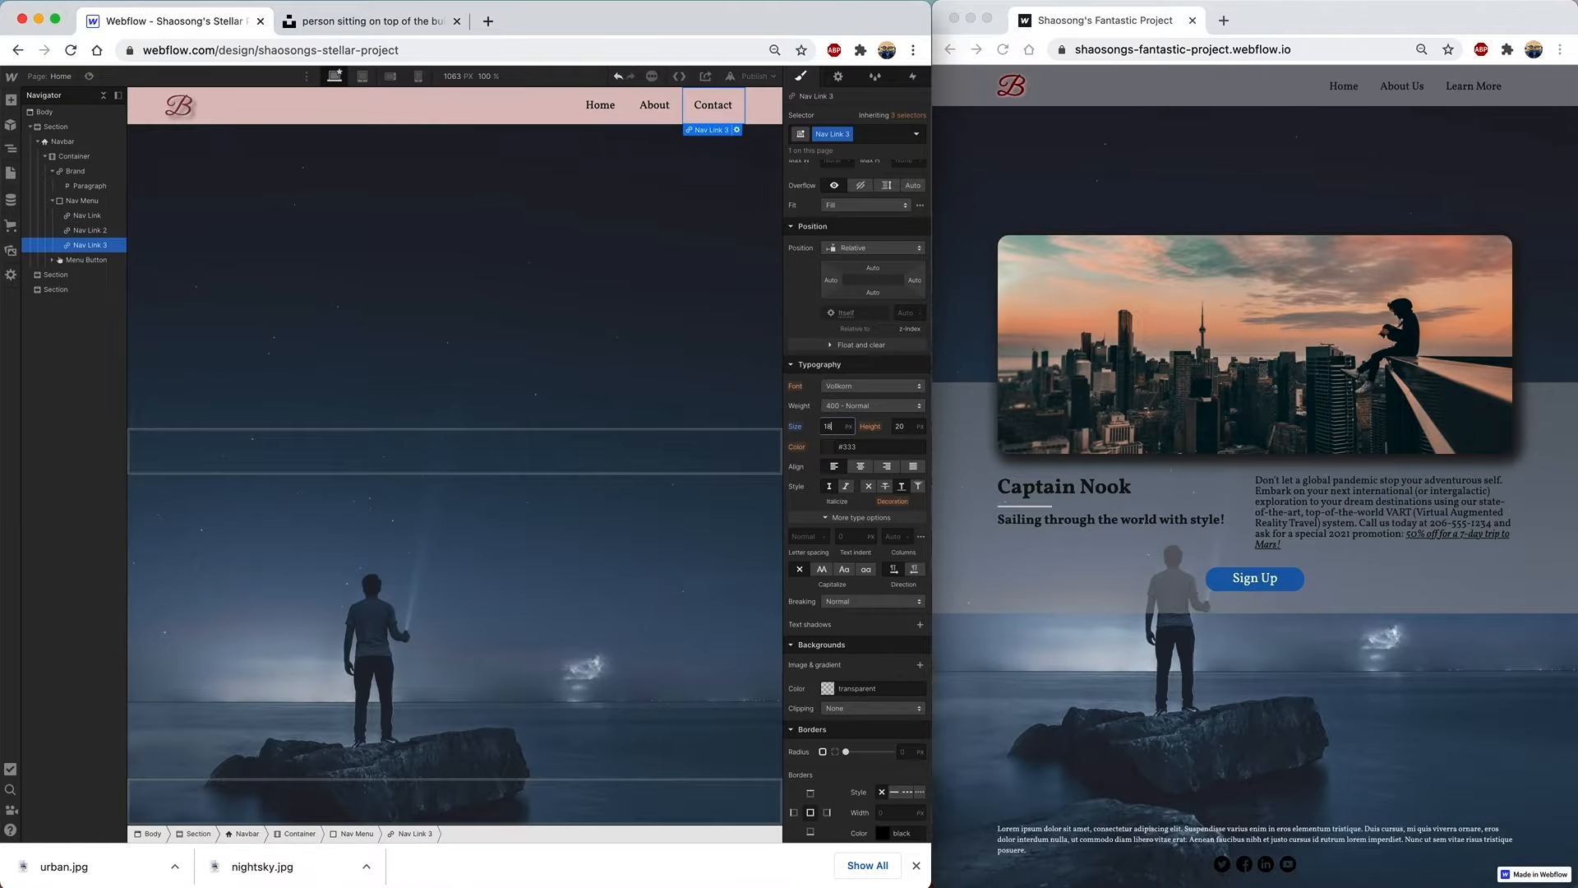
- Rename the Contact nav link to 'Learn More'
{"action": "double_click", "coordinate": [714, 110]}
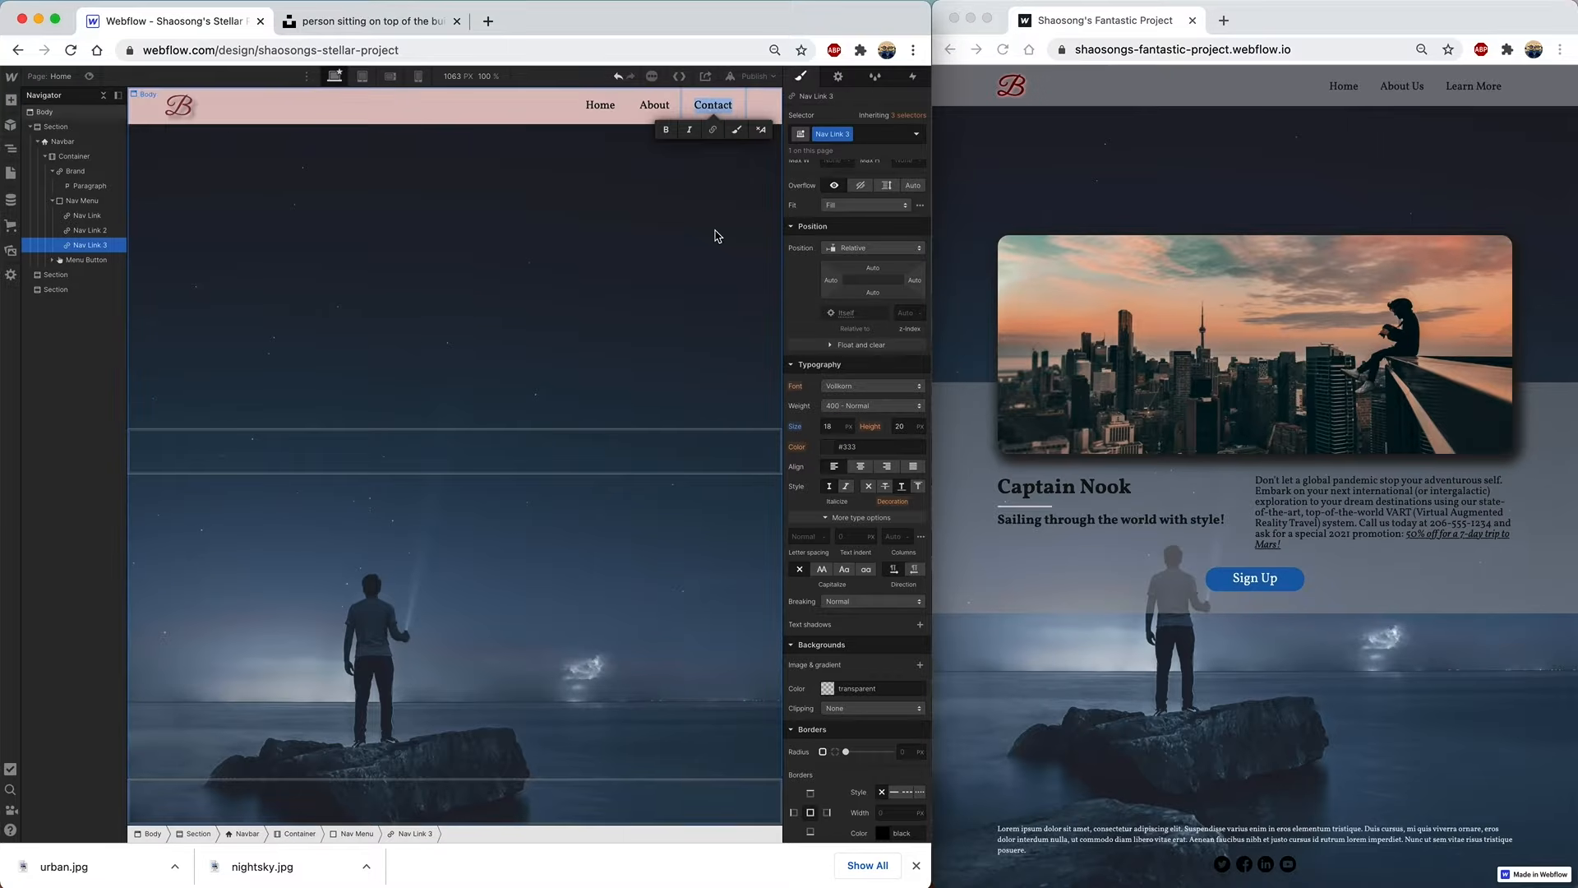
{"action": "type", "text": "Lean"}
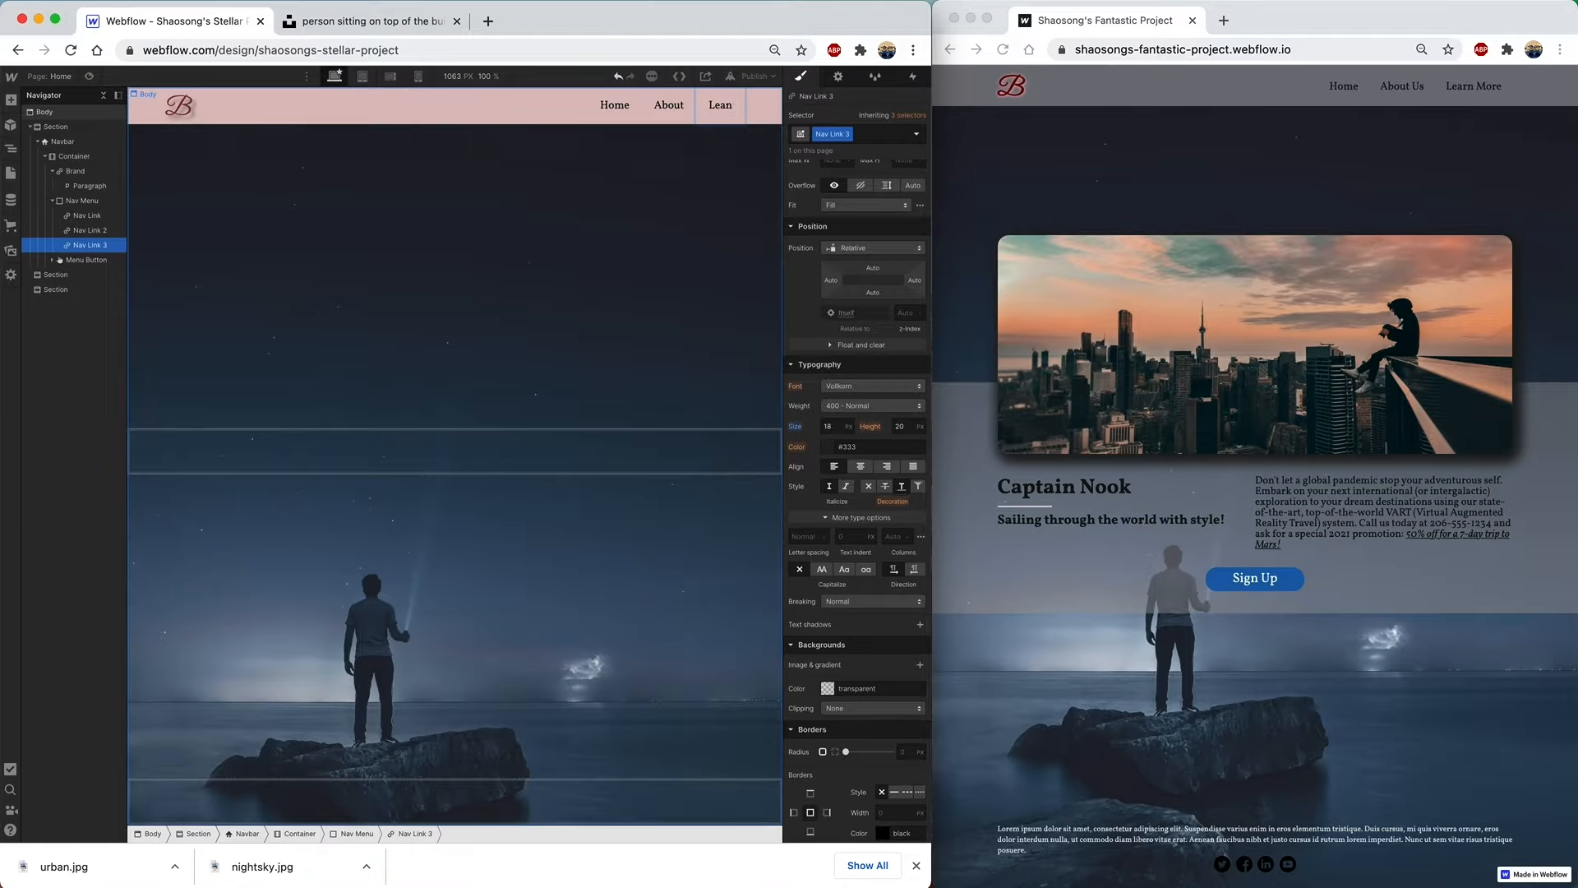
{"action": "key", "text": "BackSpace"}
{"action": "type", "text": "rn More"}
{"action": "left_click", "coordinate": [715, 268]}
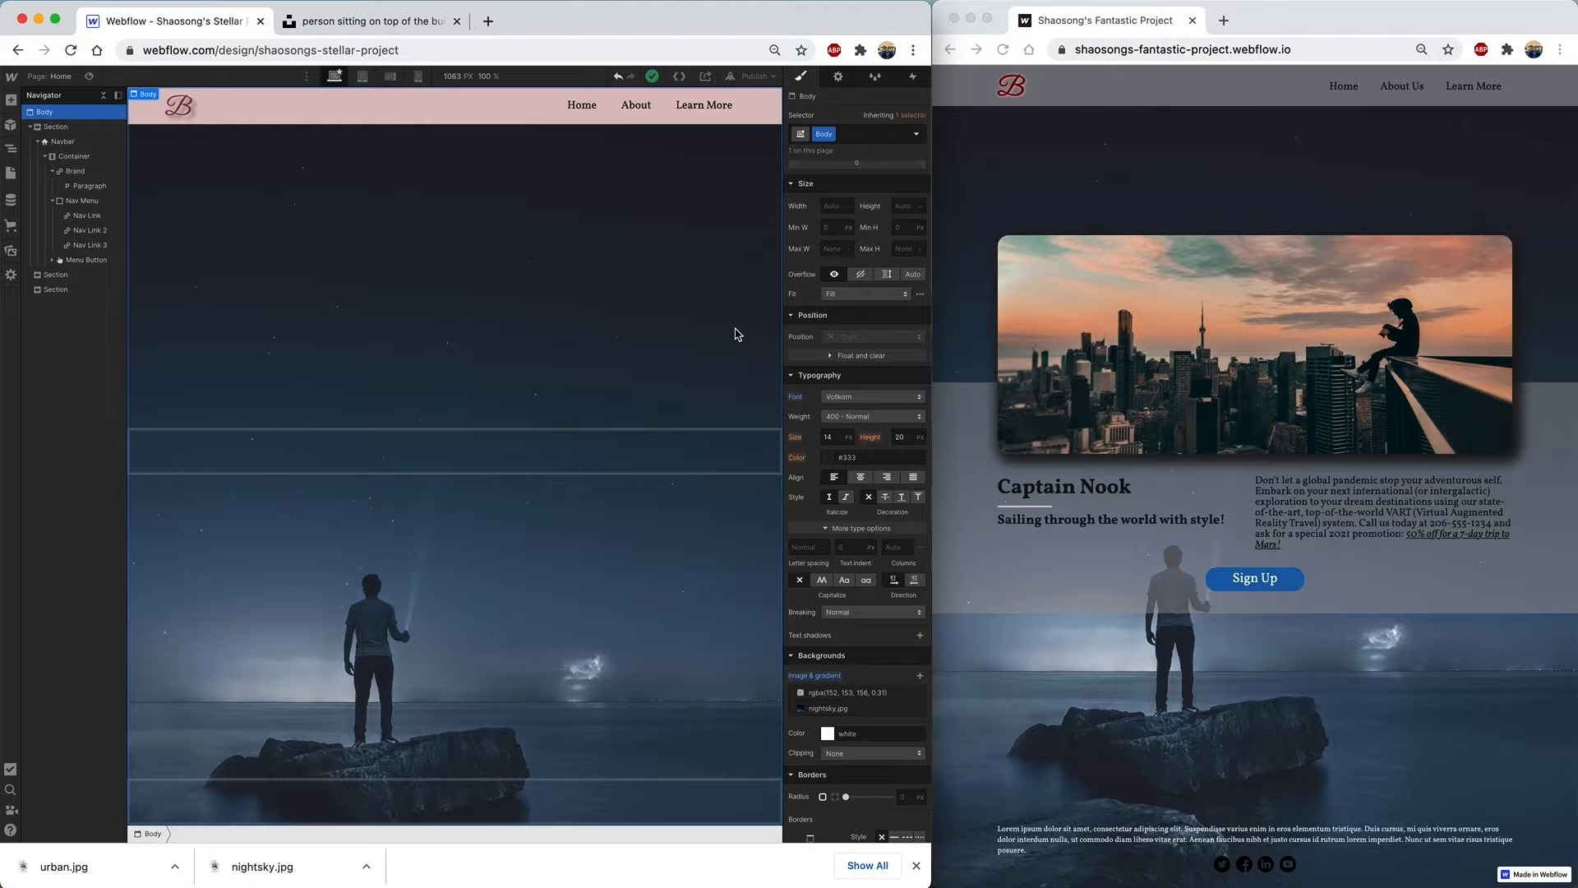
- Start entering a URL for the Home nav link in its link settings
{"action": "left_click", "coordinate": [588, 115]}
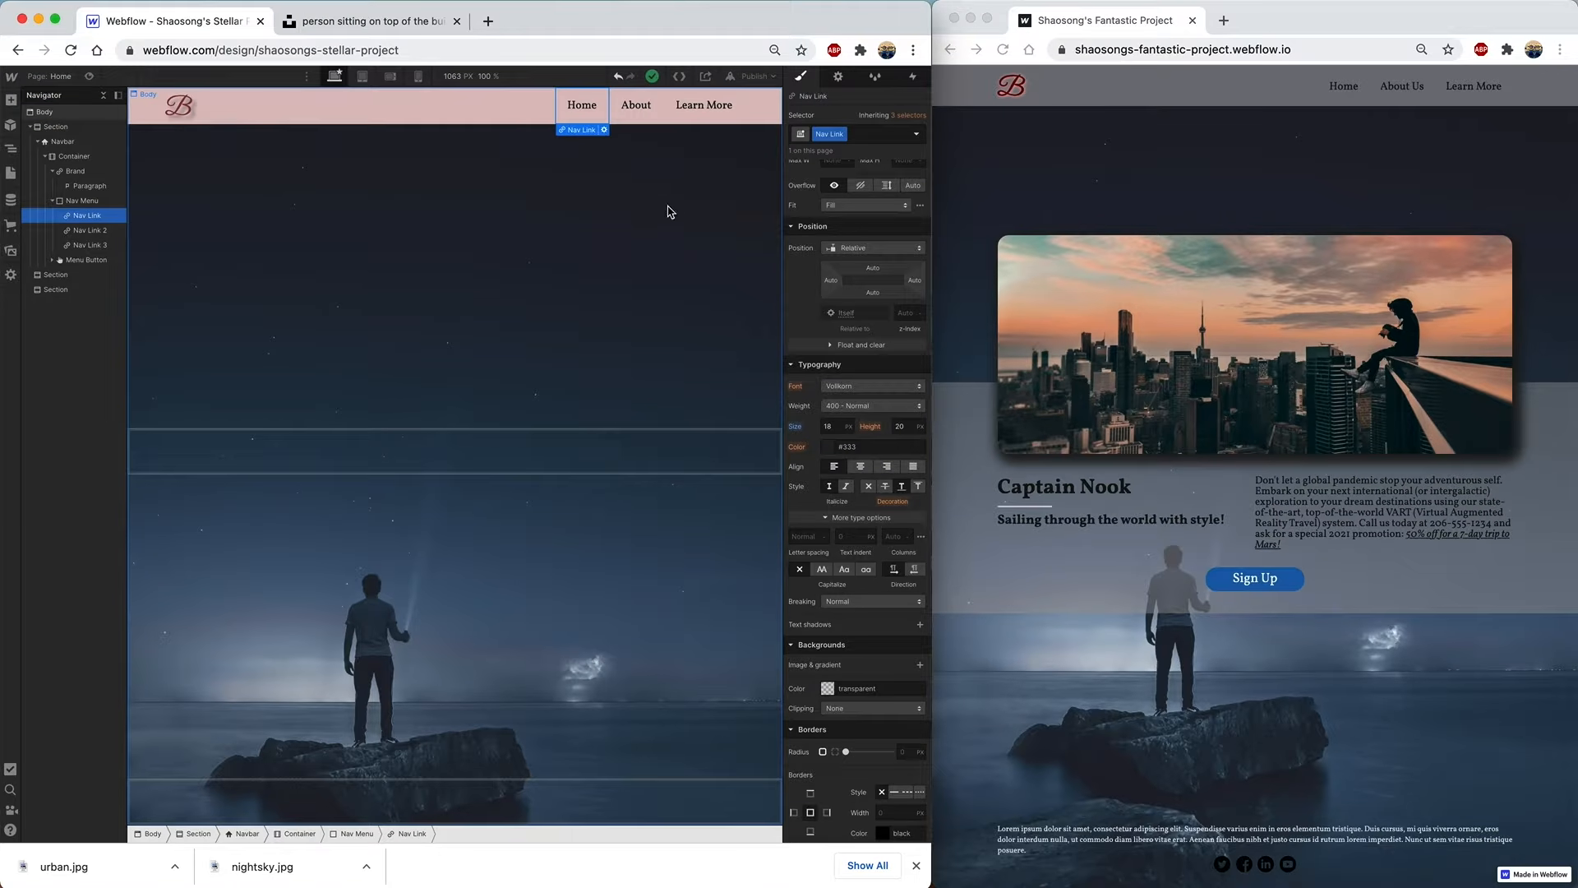
{"action": "left_click", "coordinate": [839, 78]}
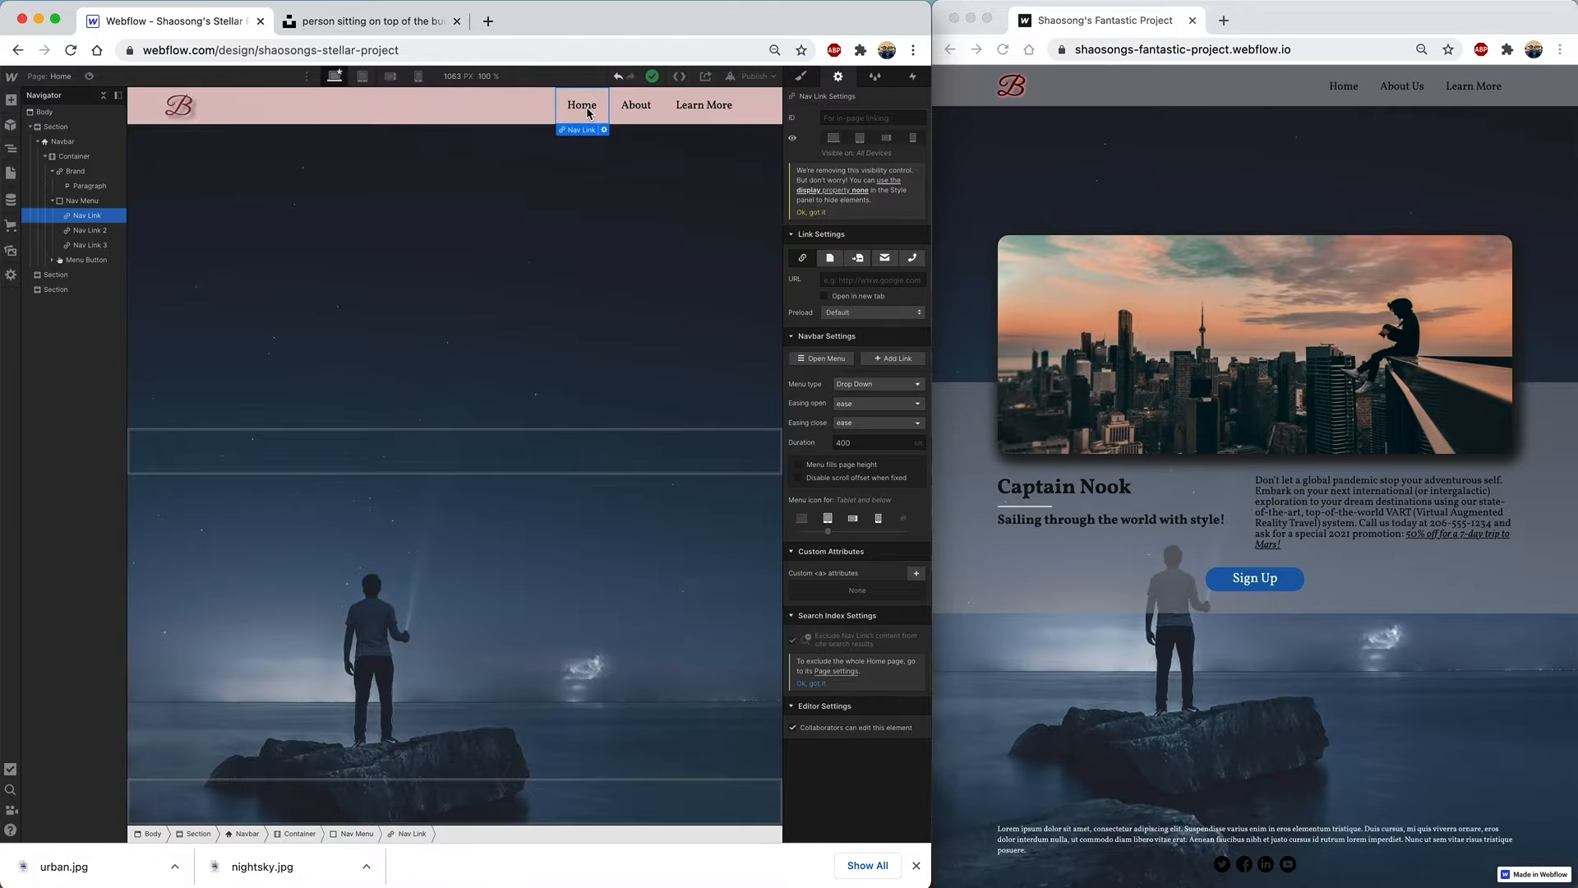
{"action": "left_click", "coordinate": [839, 280]}
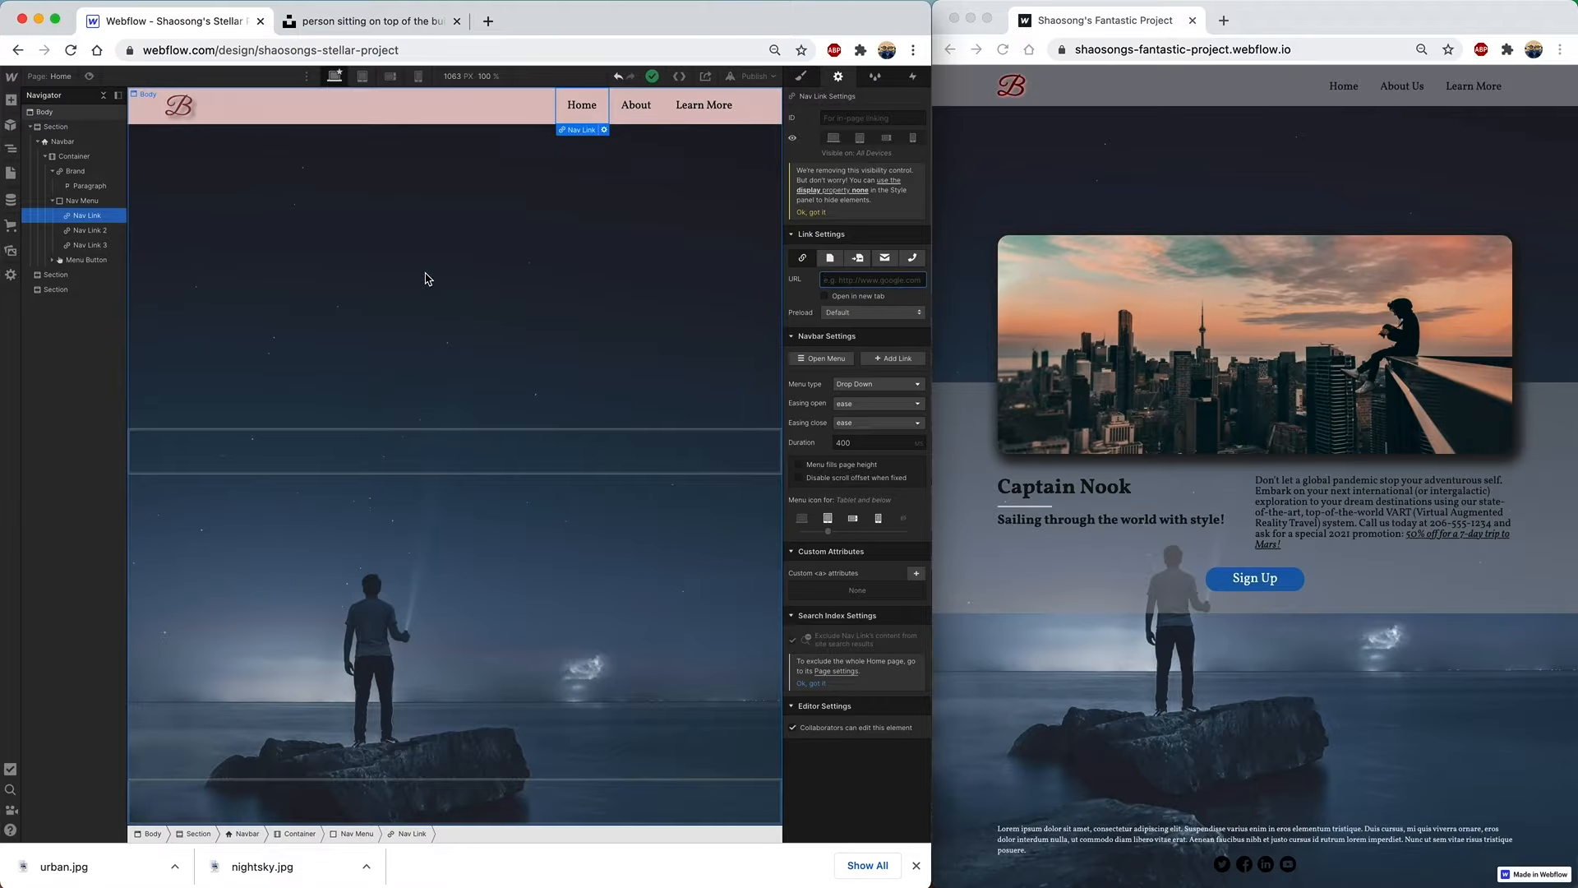
{"action": "type", "text": "http://www.google.com"}
- Make the About nav link an Email link and enter the email address
{"action": "left_click", "coordinate": [635, 111]}
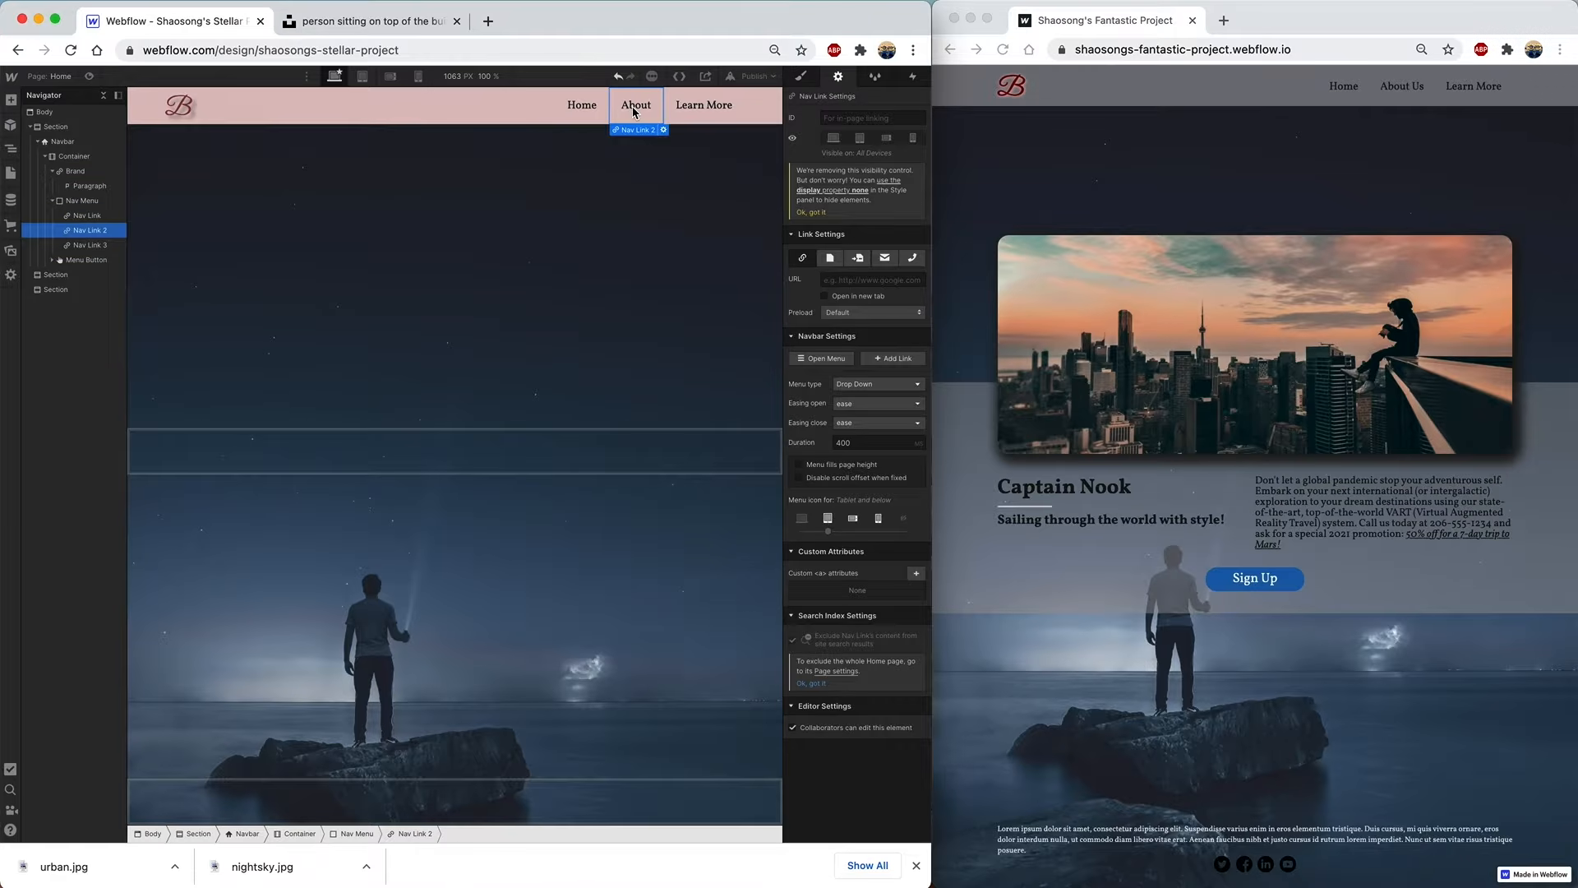
{"action": "left_click", "coordinate": [885, 259]}
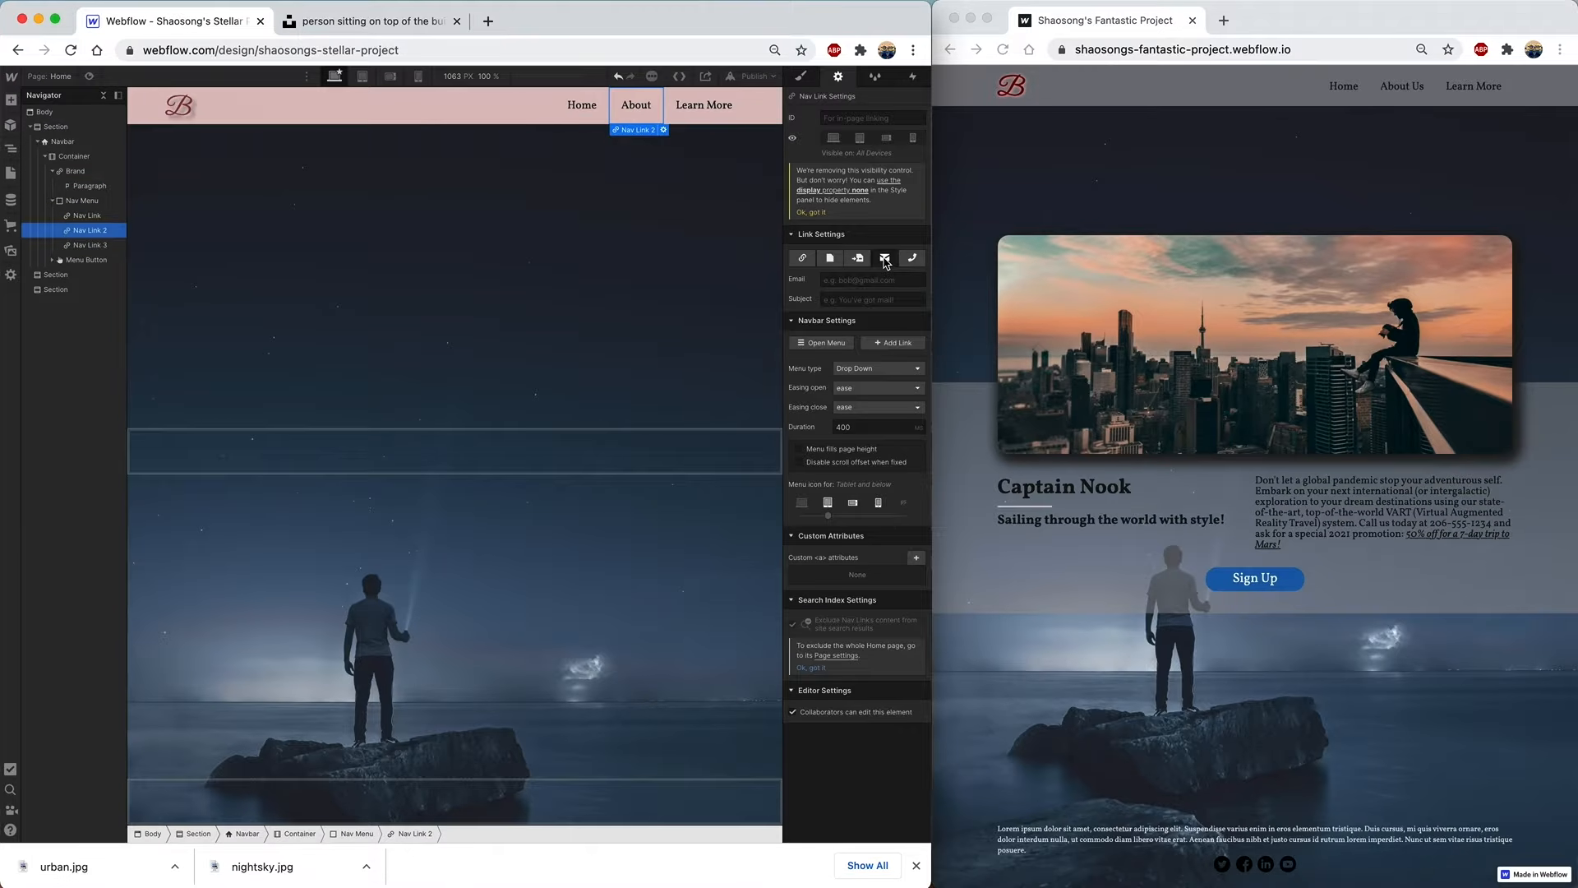
{"action": "left_click", "coordinate": [858, 280]}
- Close the browser's downloads bar and reselect the Home link for styling
{"action": "left_click", "coordinate": [598, 319]}
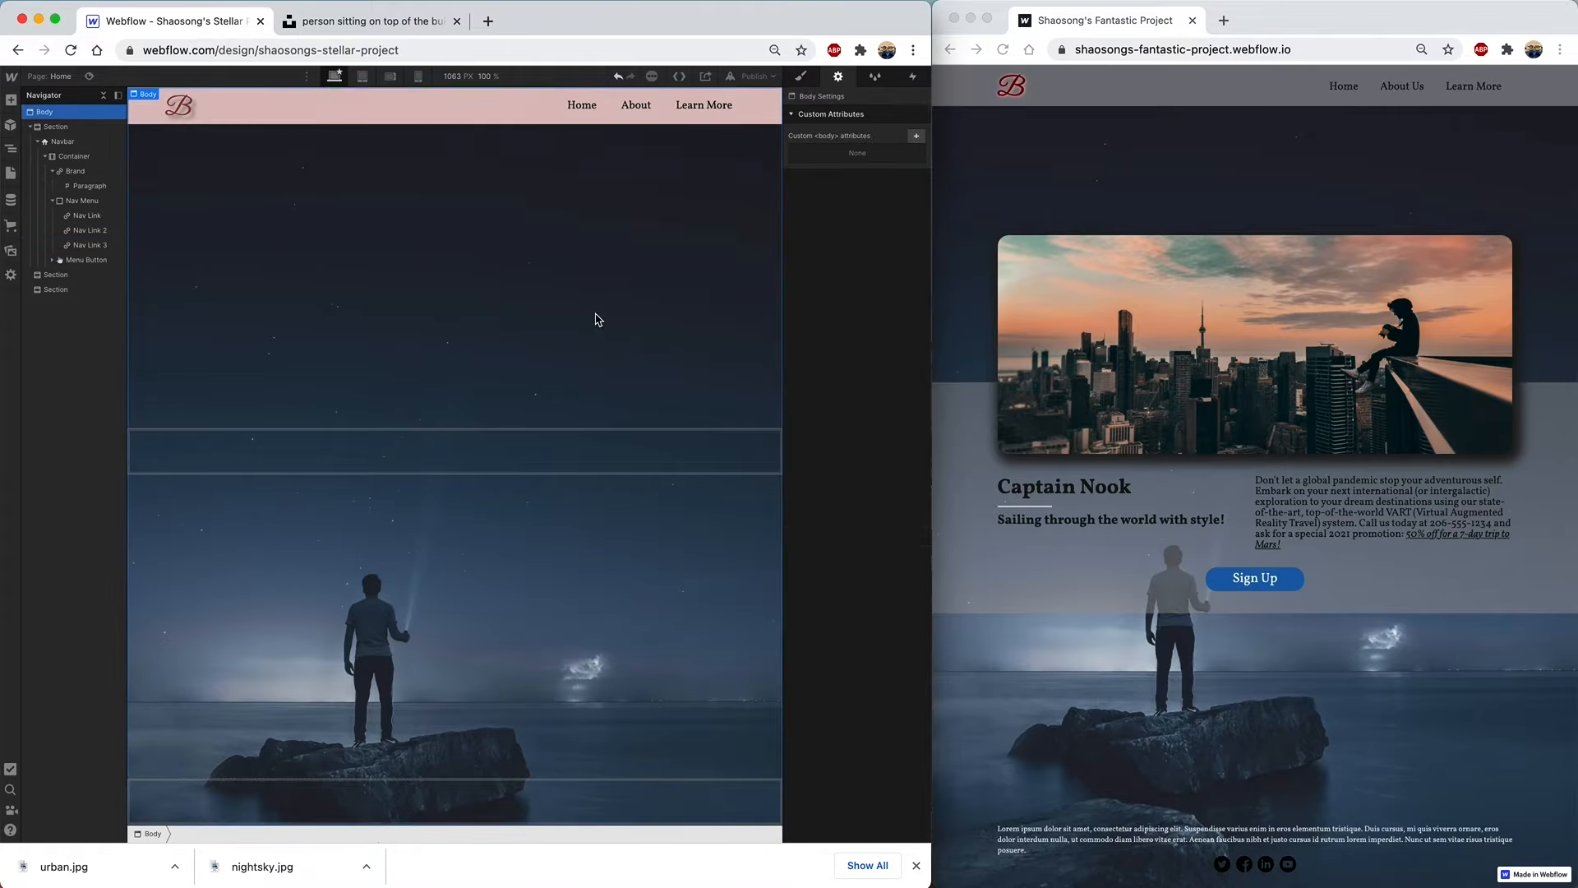
{"action": "left_click", "coordinate": [917, 866]}
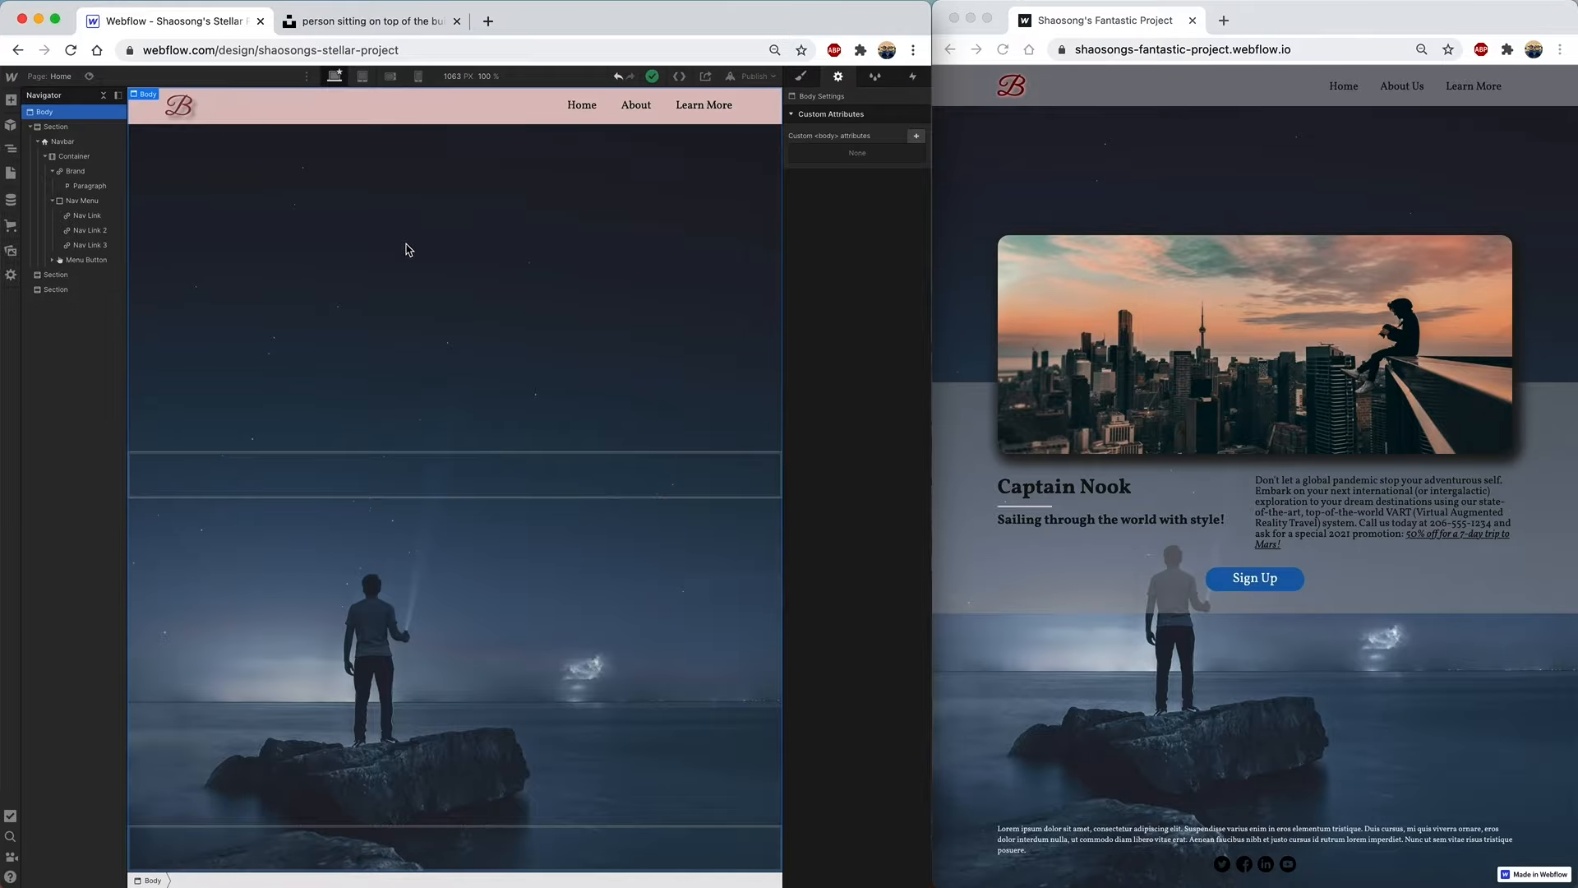
{"action": "left_click", "coordinate": [576, 103]}
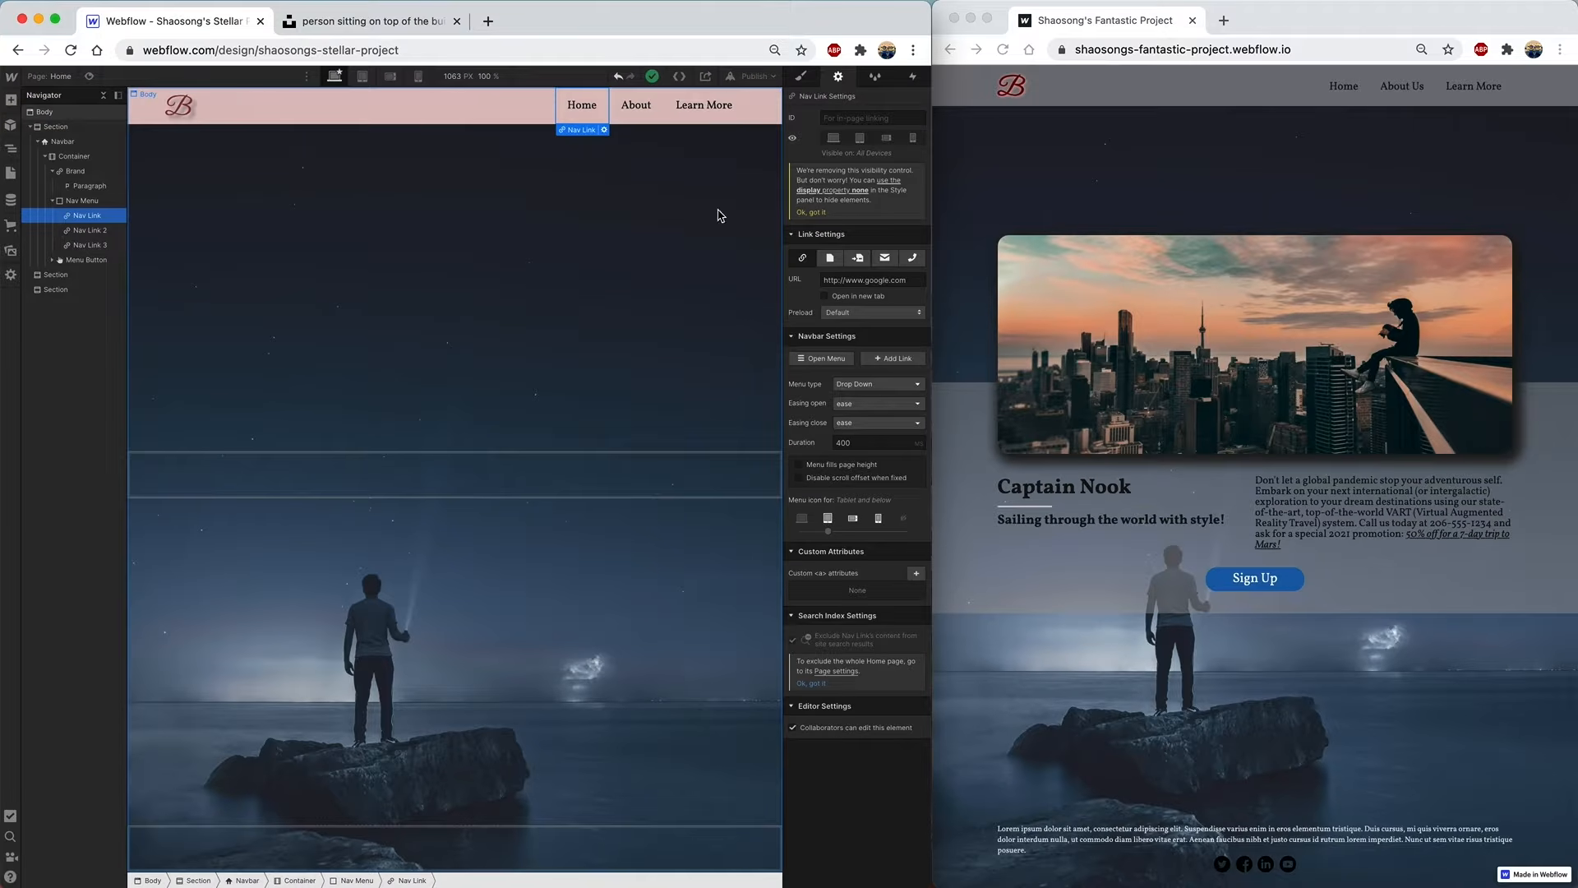
{"action": "left_click", "coordinate": [801, 78]}
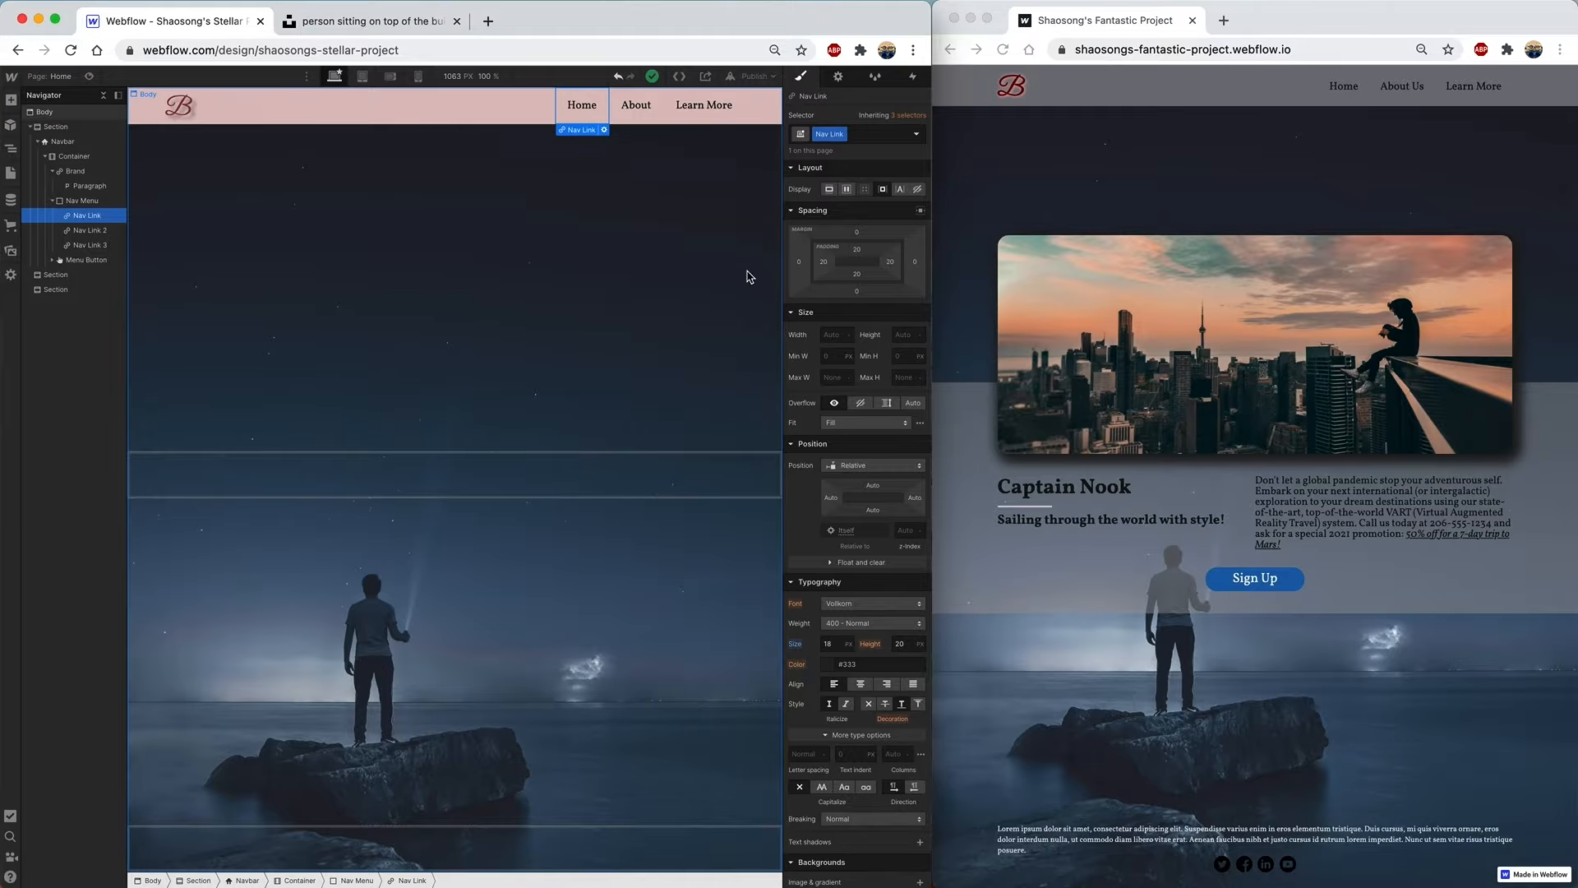
- In the nav link's Hover state, set the text colour to light grey
{"action": "left_click", "coordinate": [917, 135]}
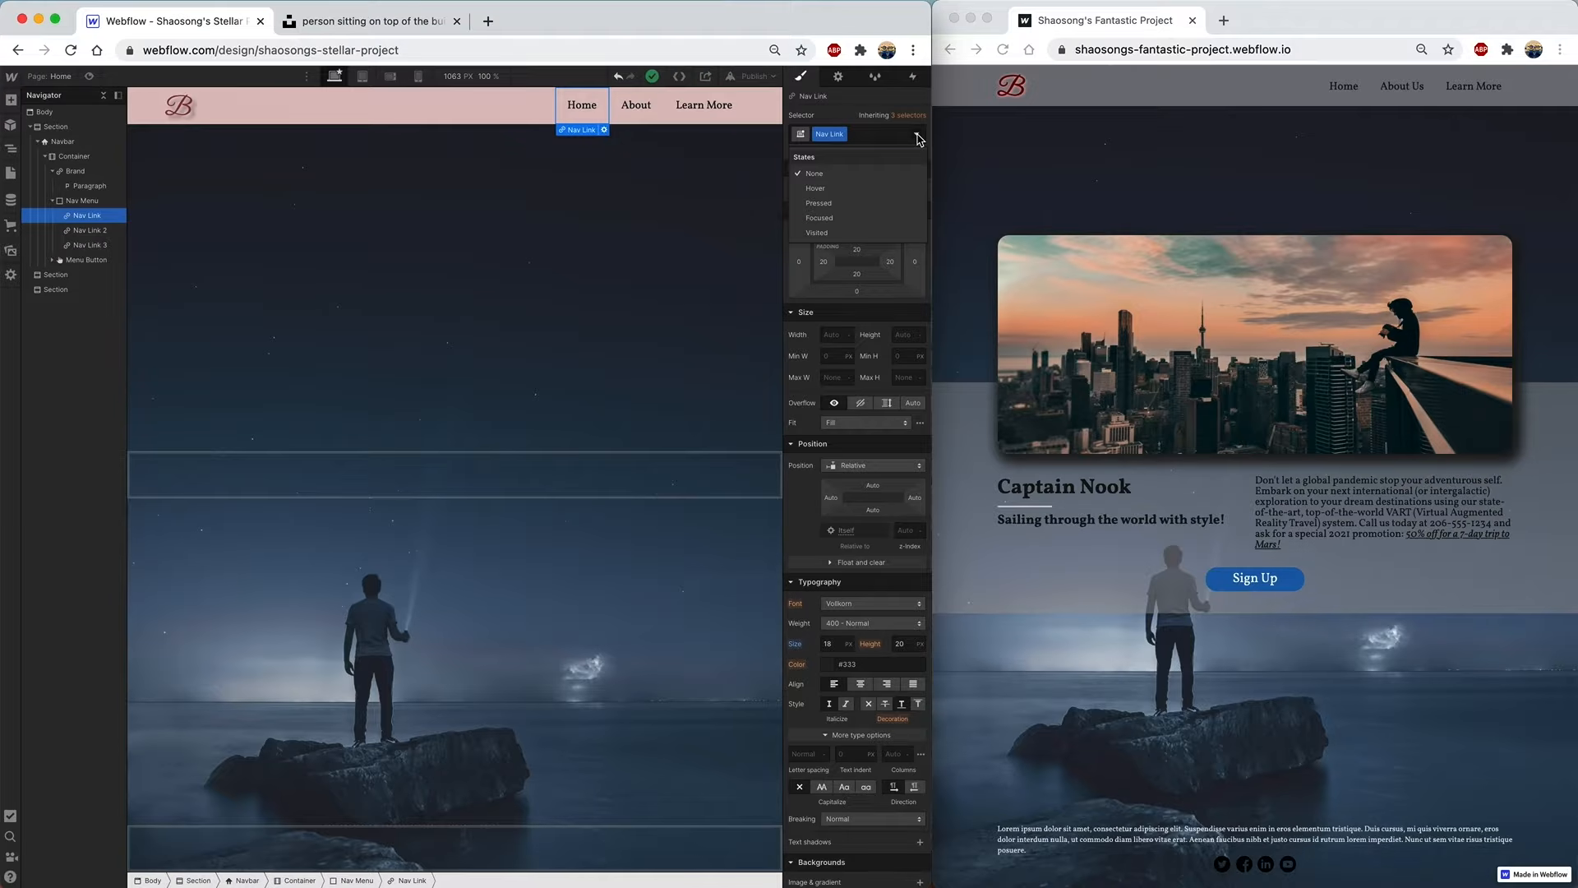
{"action": "left_click", "coordinate": [843, 191]}
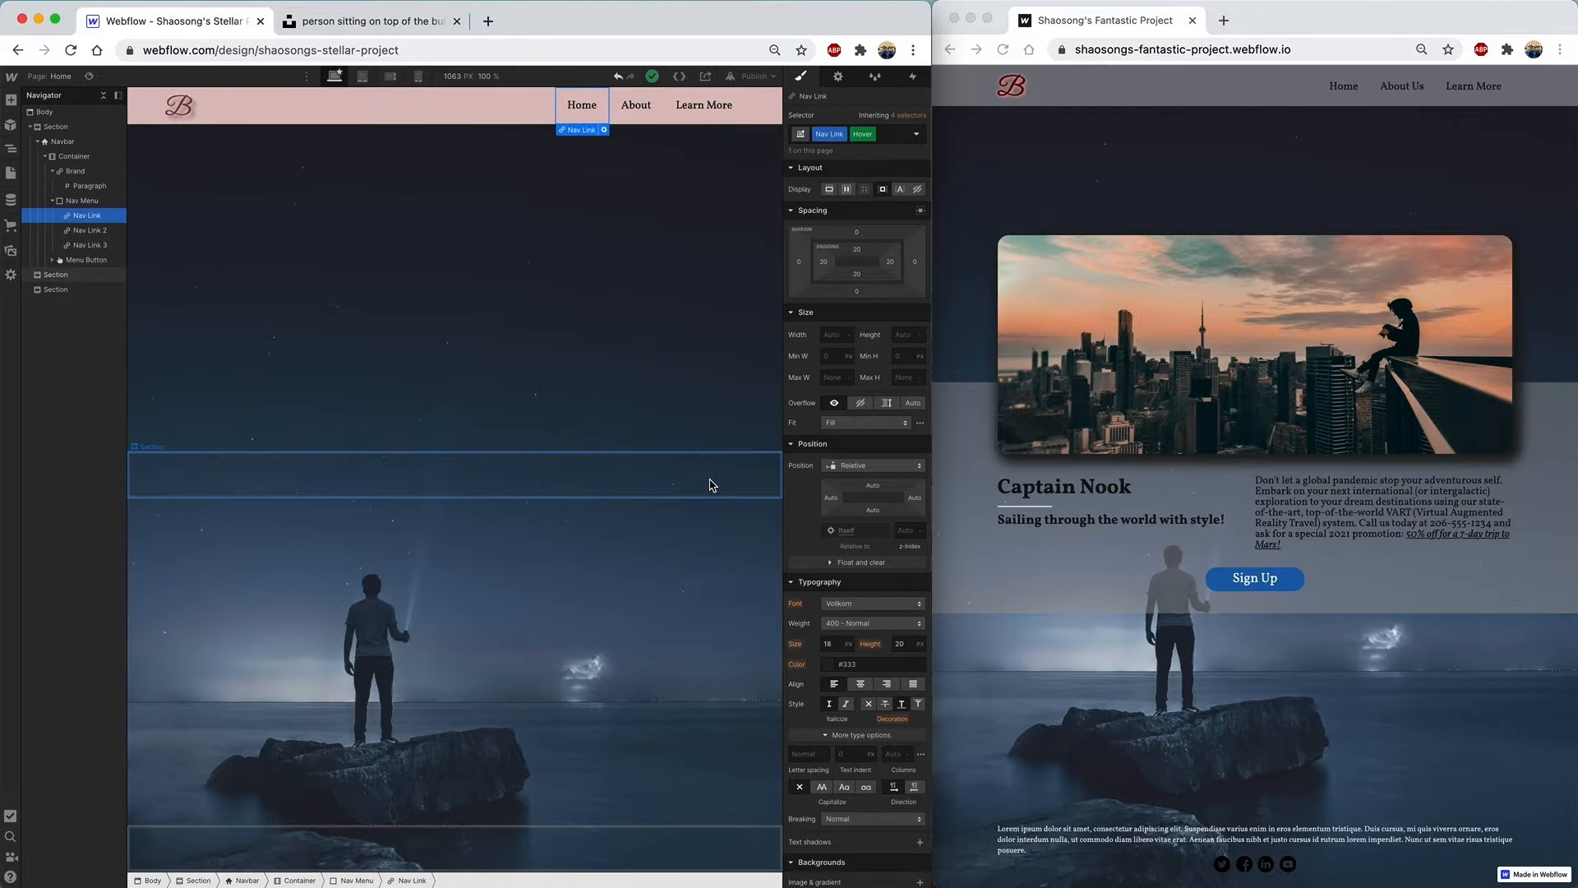
{"action": "left_click", "coordinate": [830, 668]}
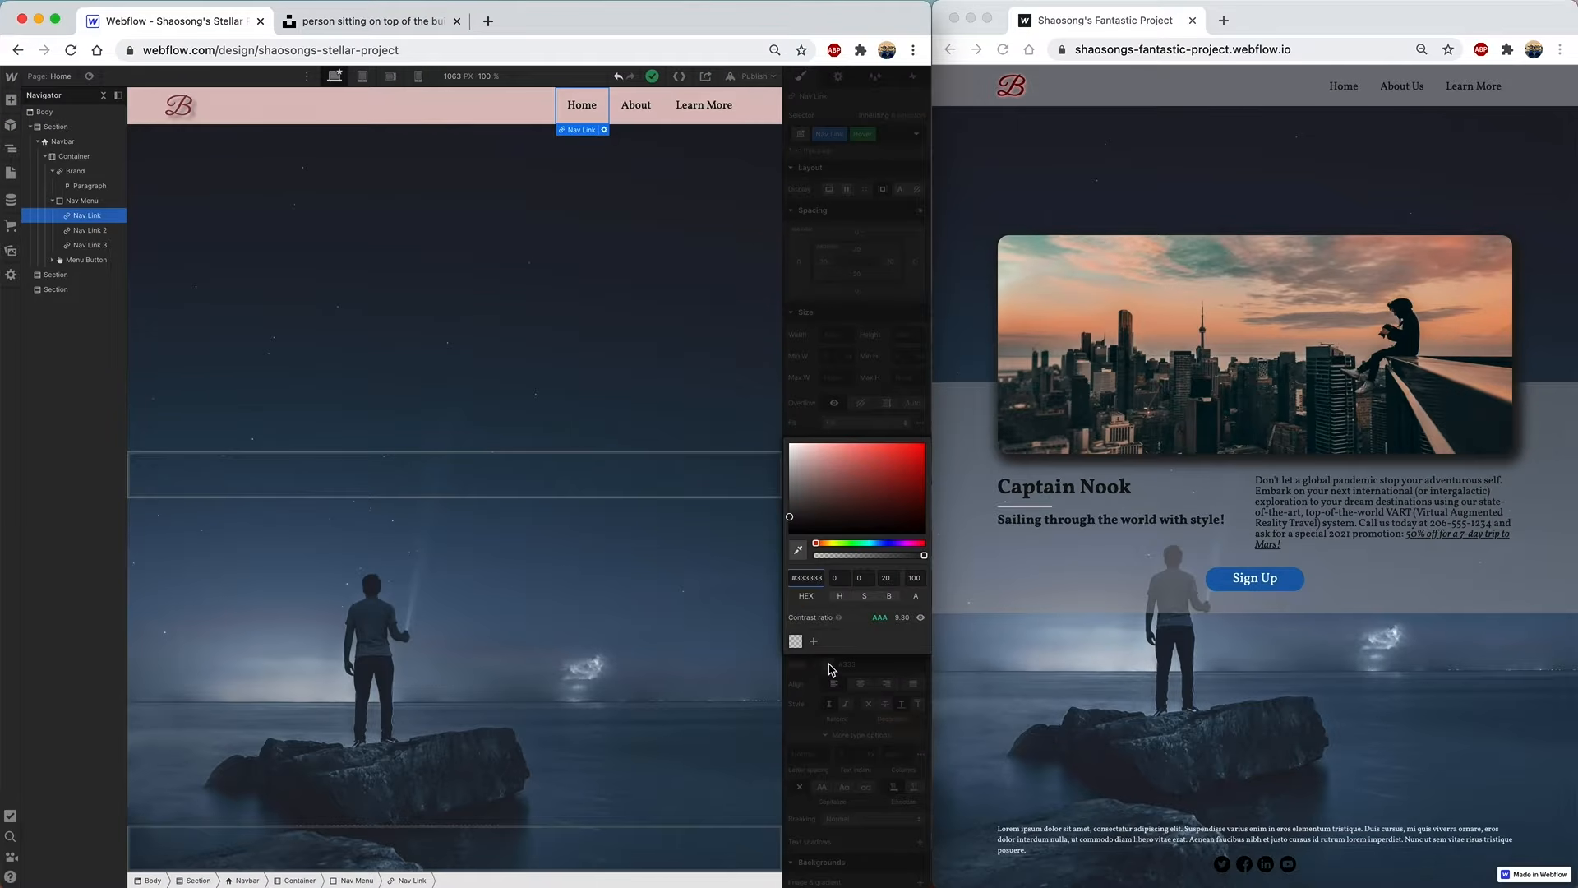
{"action": "left_click_drag", "start_coordinate": [798, 479], "coordinate": [793, 475]}
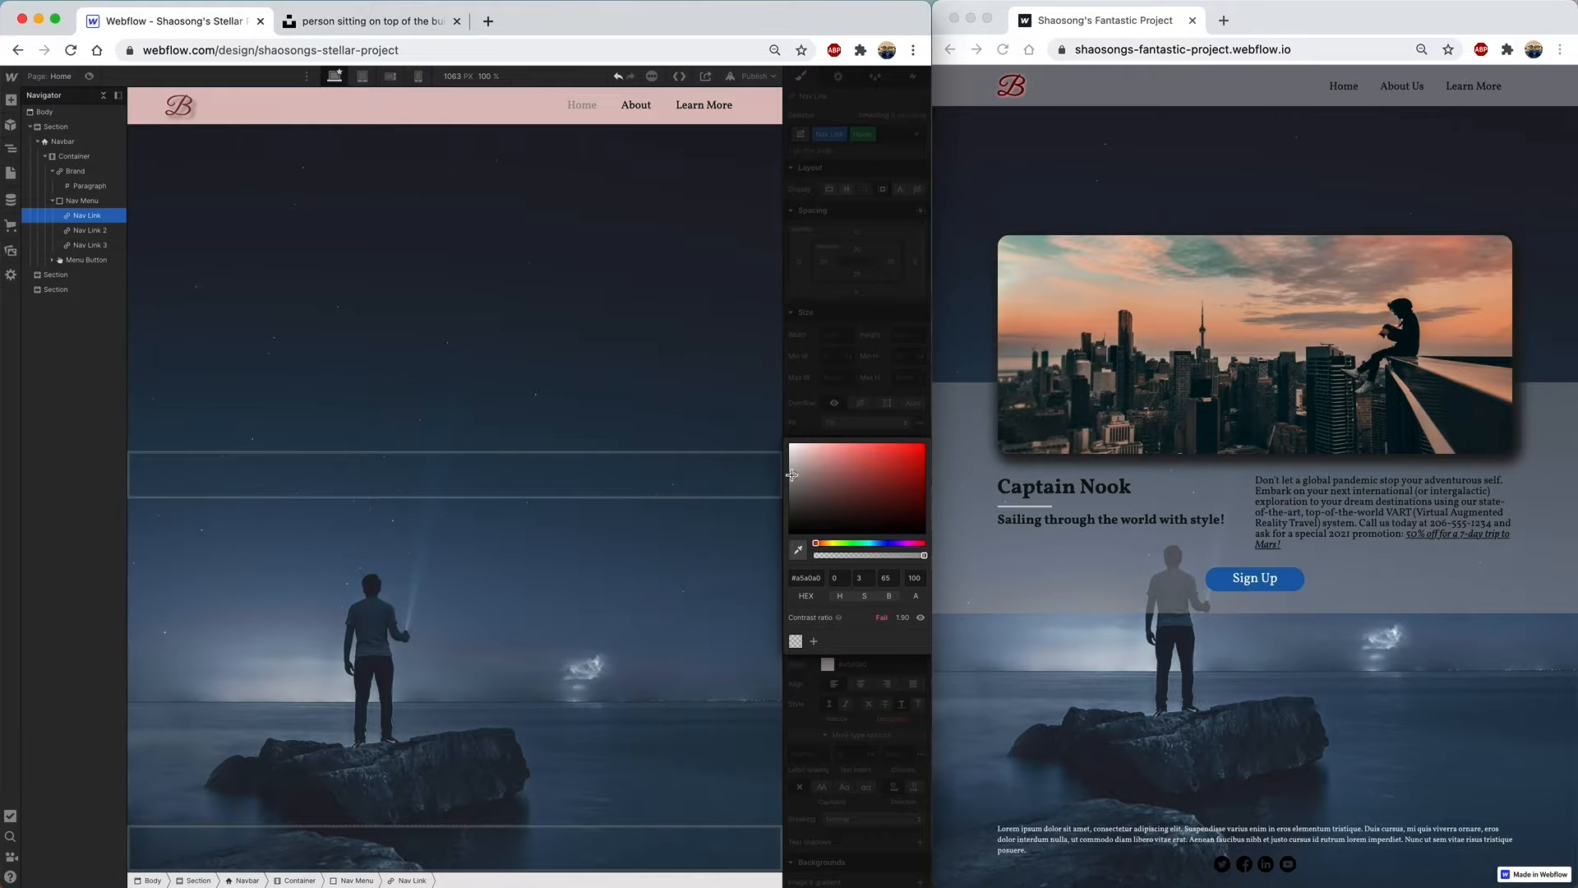
{"action": "left_click", "coordinate": [813, 402]}
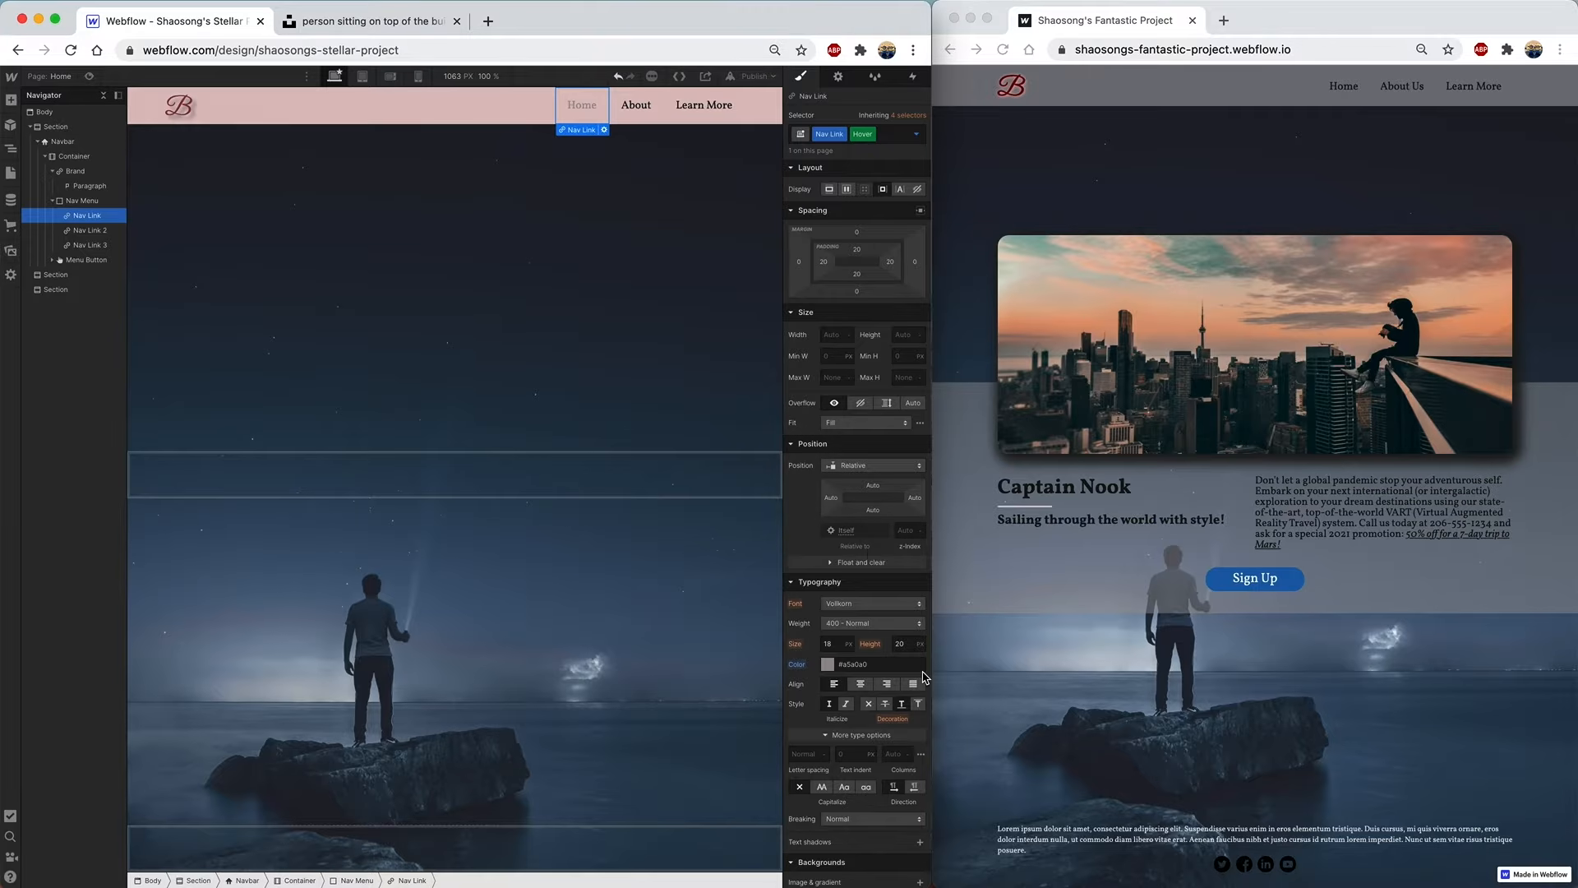
{"action": "scroll", "coordinate": [866, 690], "scroll_direction": "down", "scroll_amount": 2}
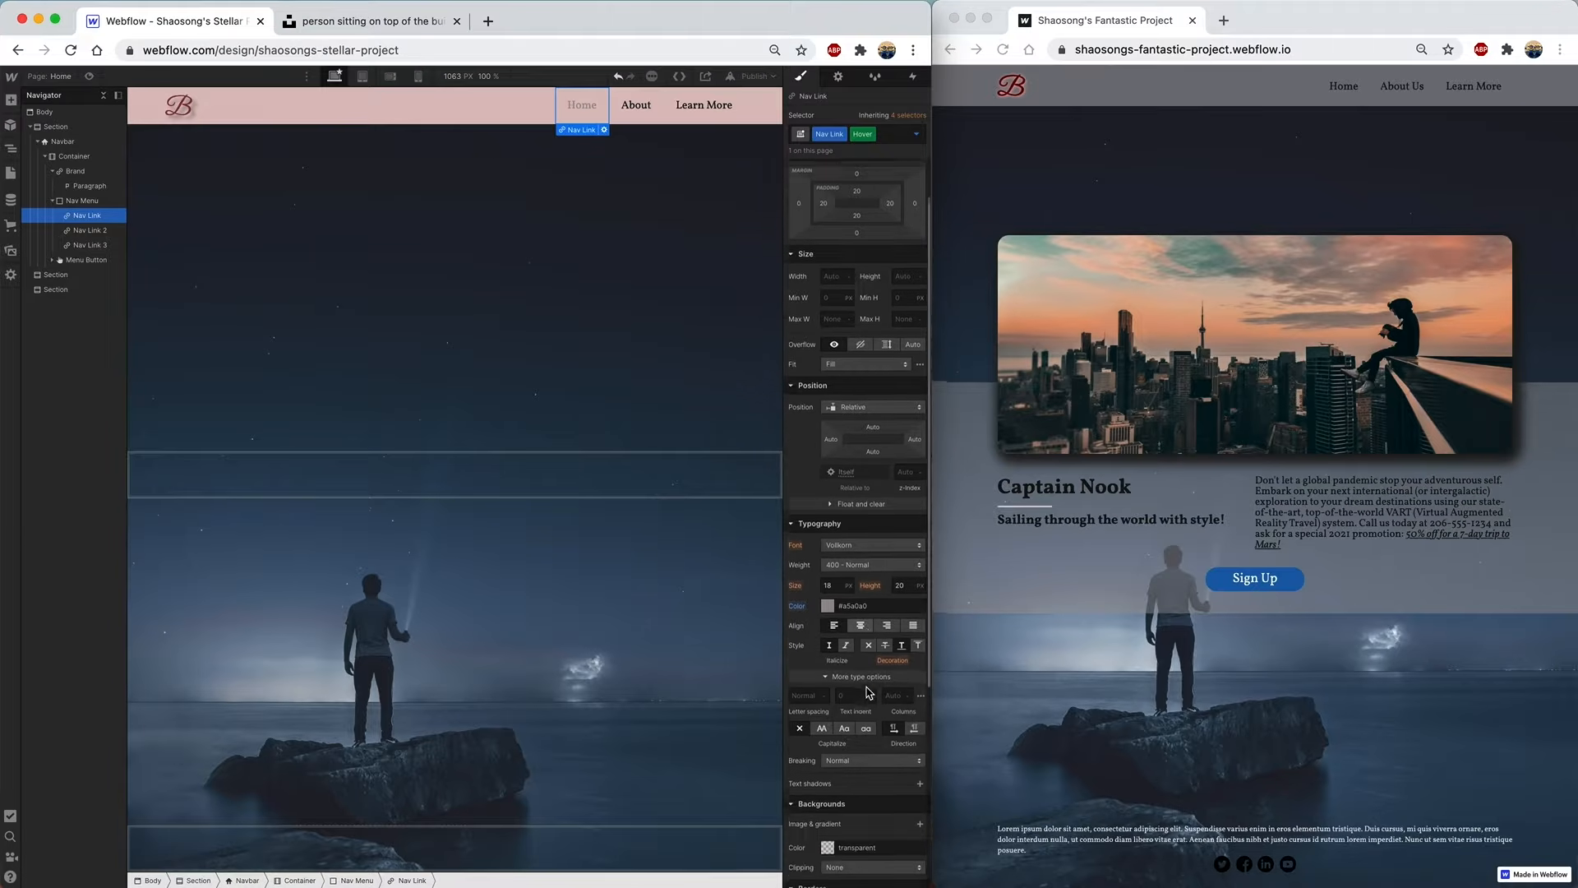
- Add a light grey hover text shadow with 7 px distance
{"action": "left_click", "coordinate": [920, 776]}
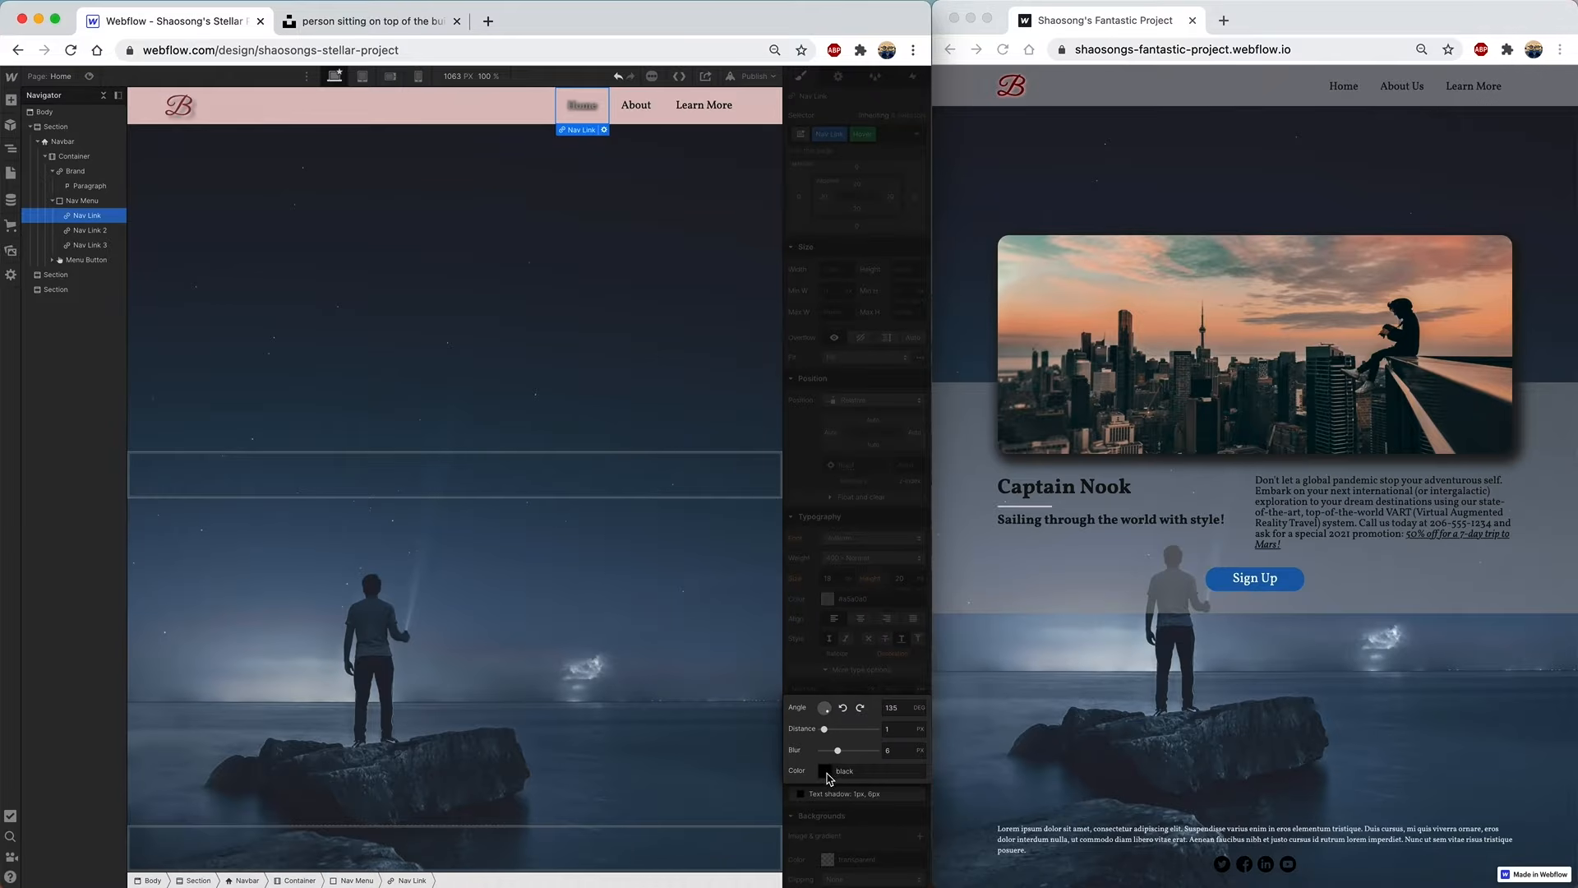
{"action": "left_click", "coordinate": [828, 776]}
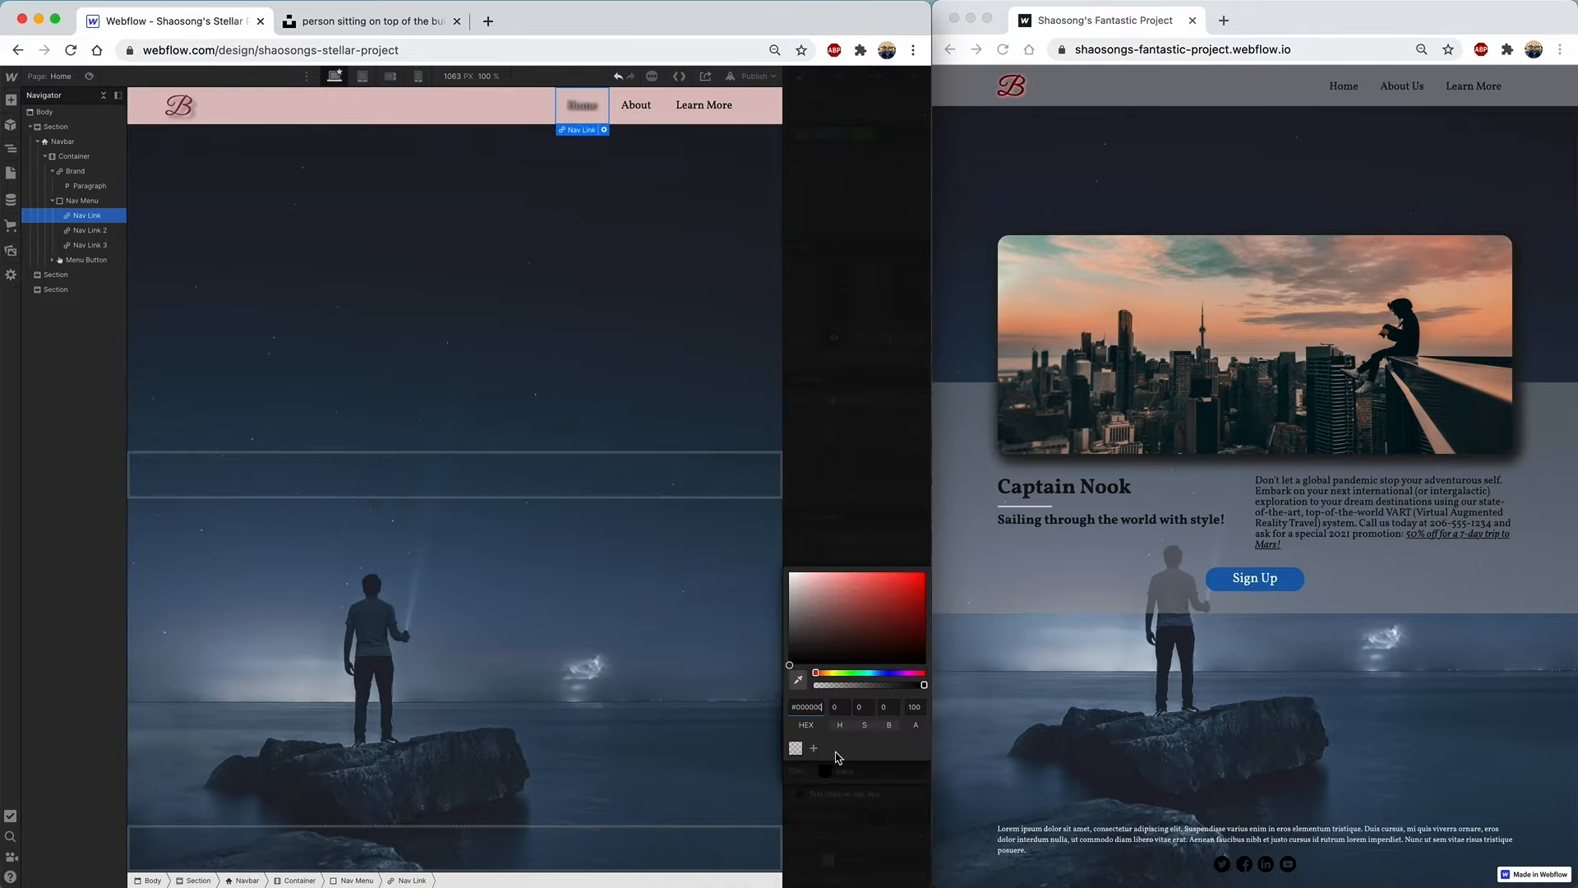
{"action": "left_click", "coordinate": [799, 610]}
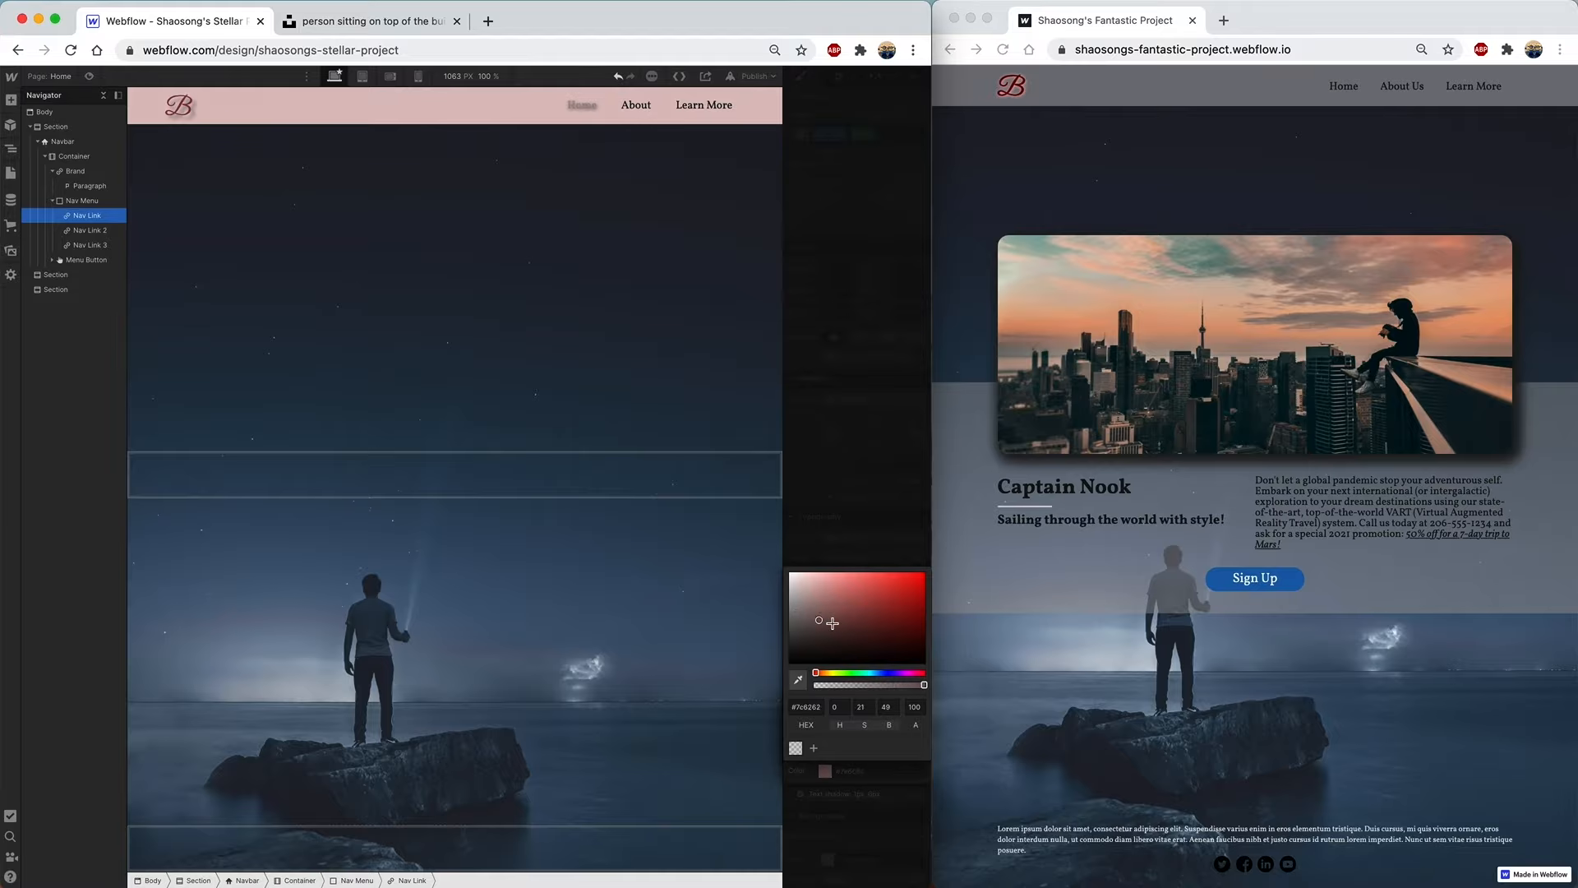
{"action": "left_click", "coordinate": [815, 596]}
{"action": "left_click_drag", "start_coordinate": [816, 596], "coordinate": [792, 602]}
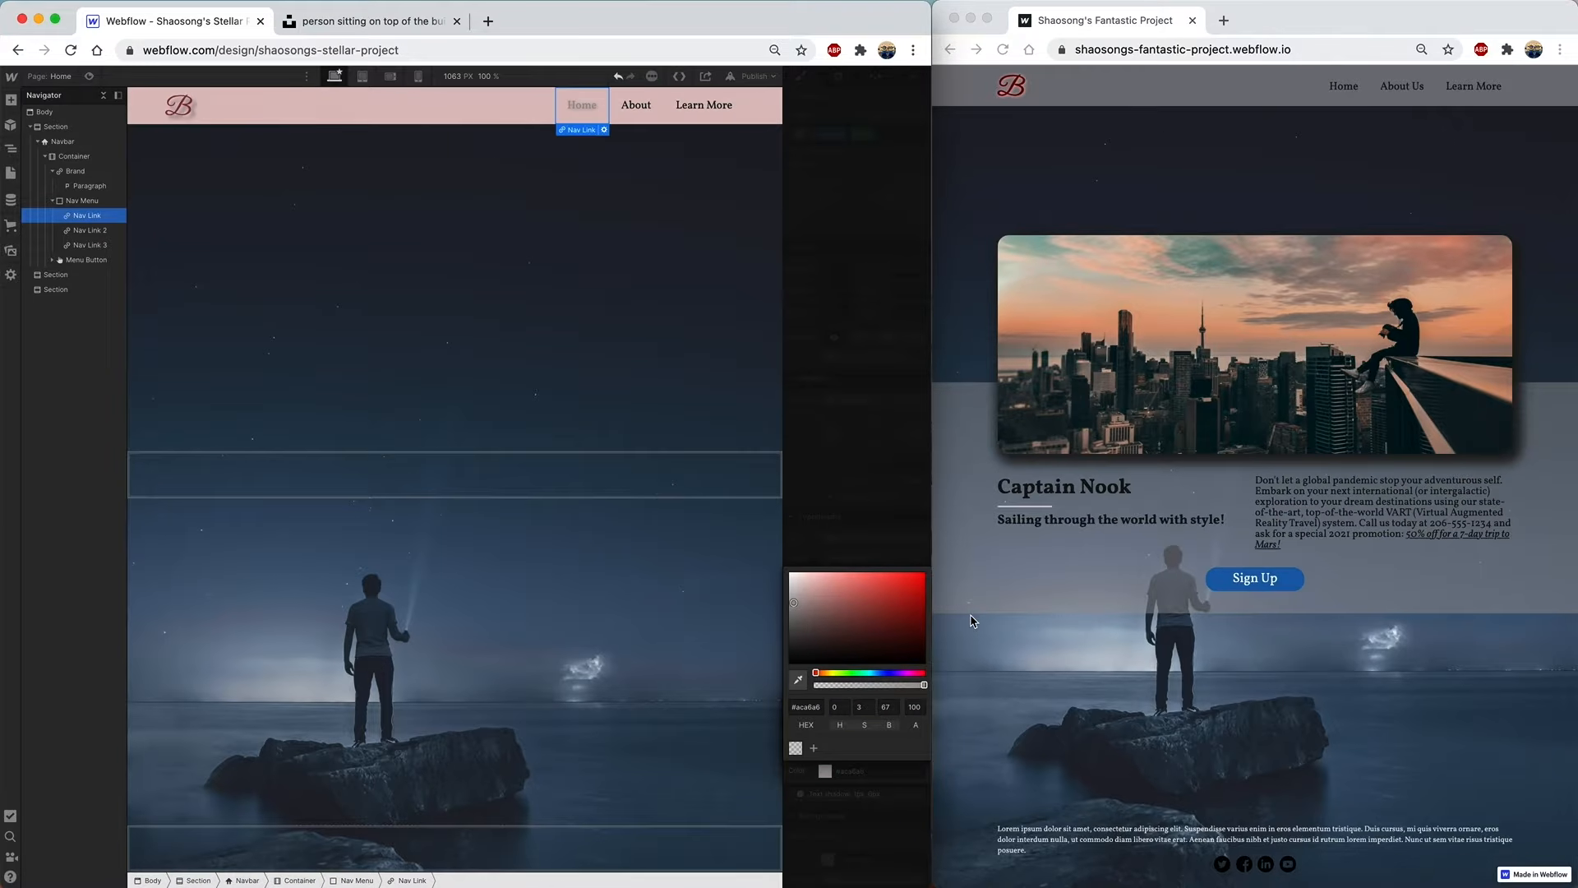
{"action": "left_click", "coordinate": [876, 508]}
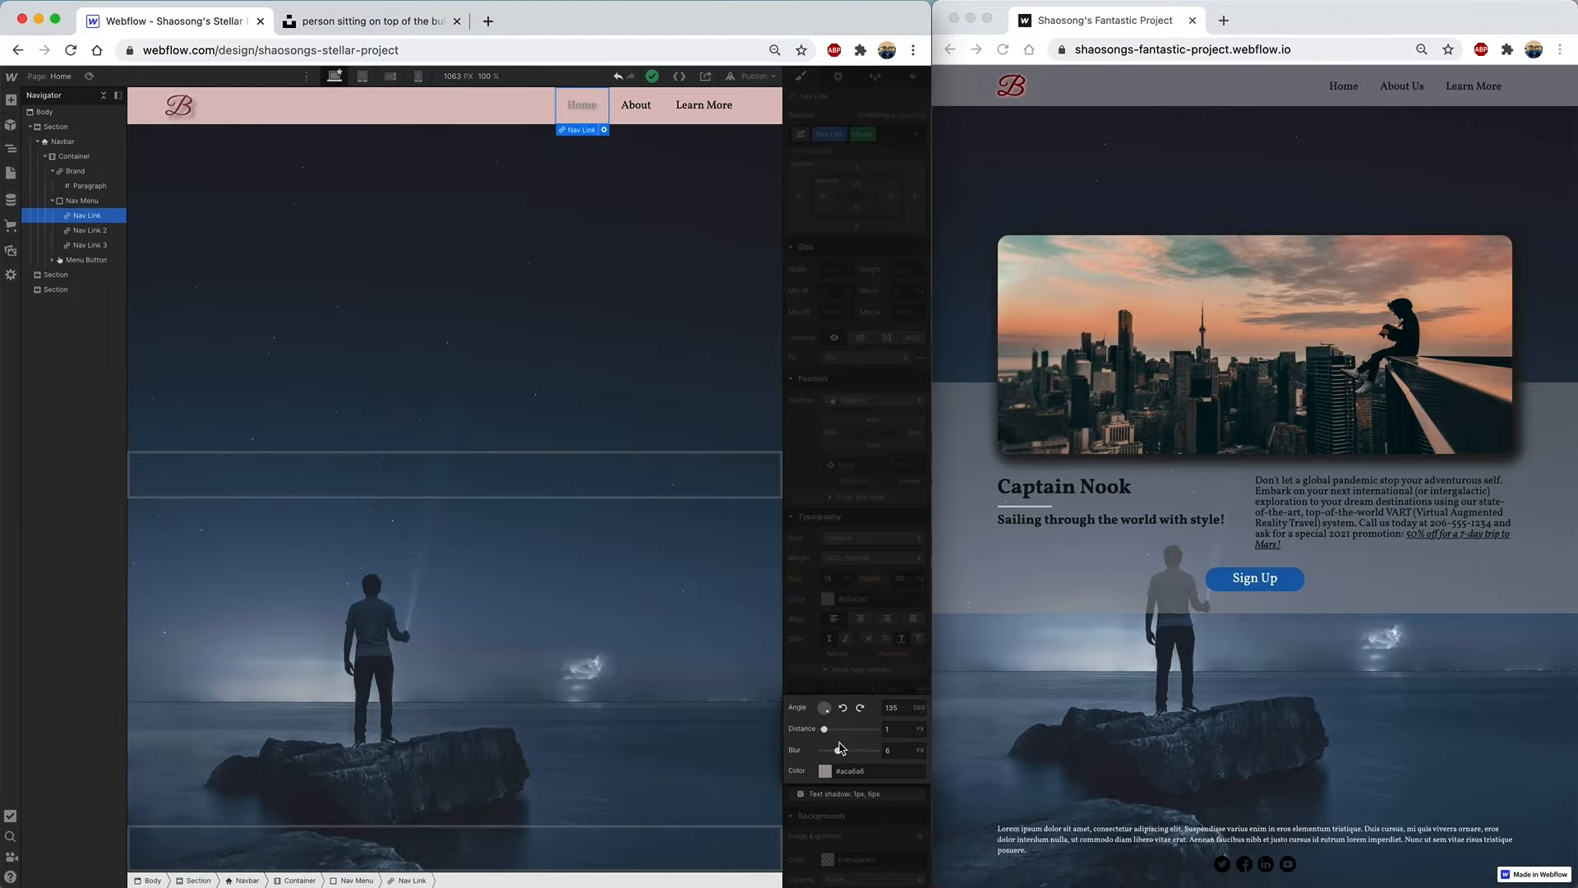
{"action": "left_click_drag", "start_coordinate": [825, 729], "coordinate": [845, 751]}
{"action": "left_click", "coordinate": [811, 652]}
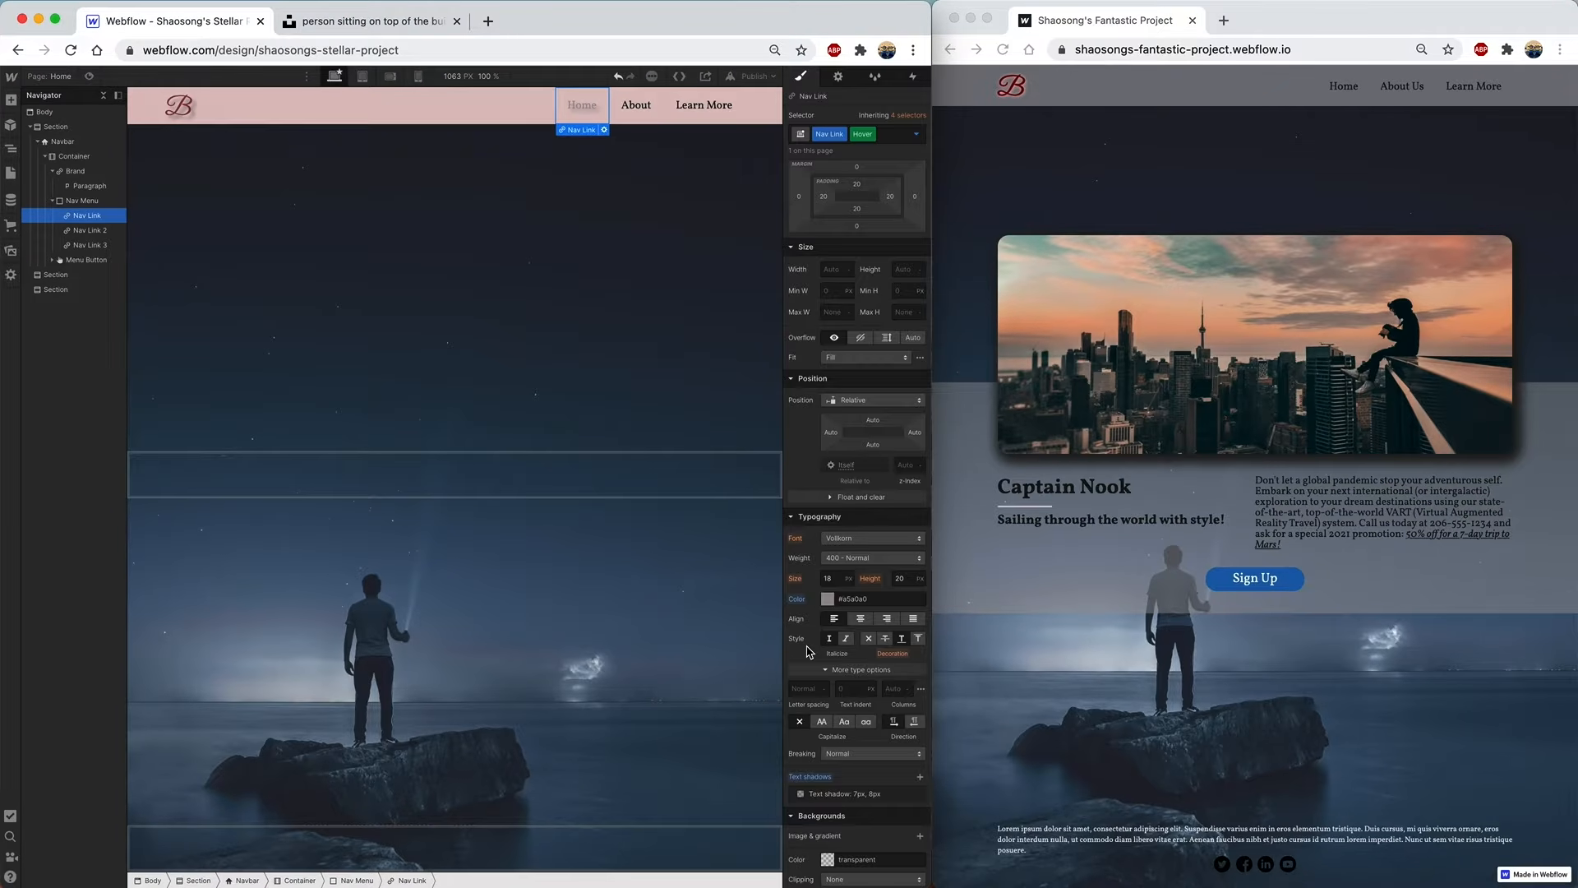
- Collapse the first Section in the Navigator and drop a Container into the third Section
{"action": "left_click", "coordinate": [751, 352]}
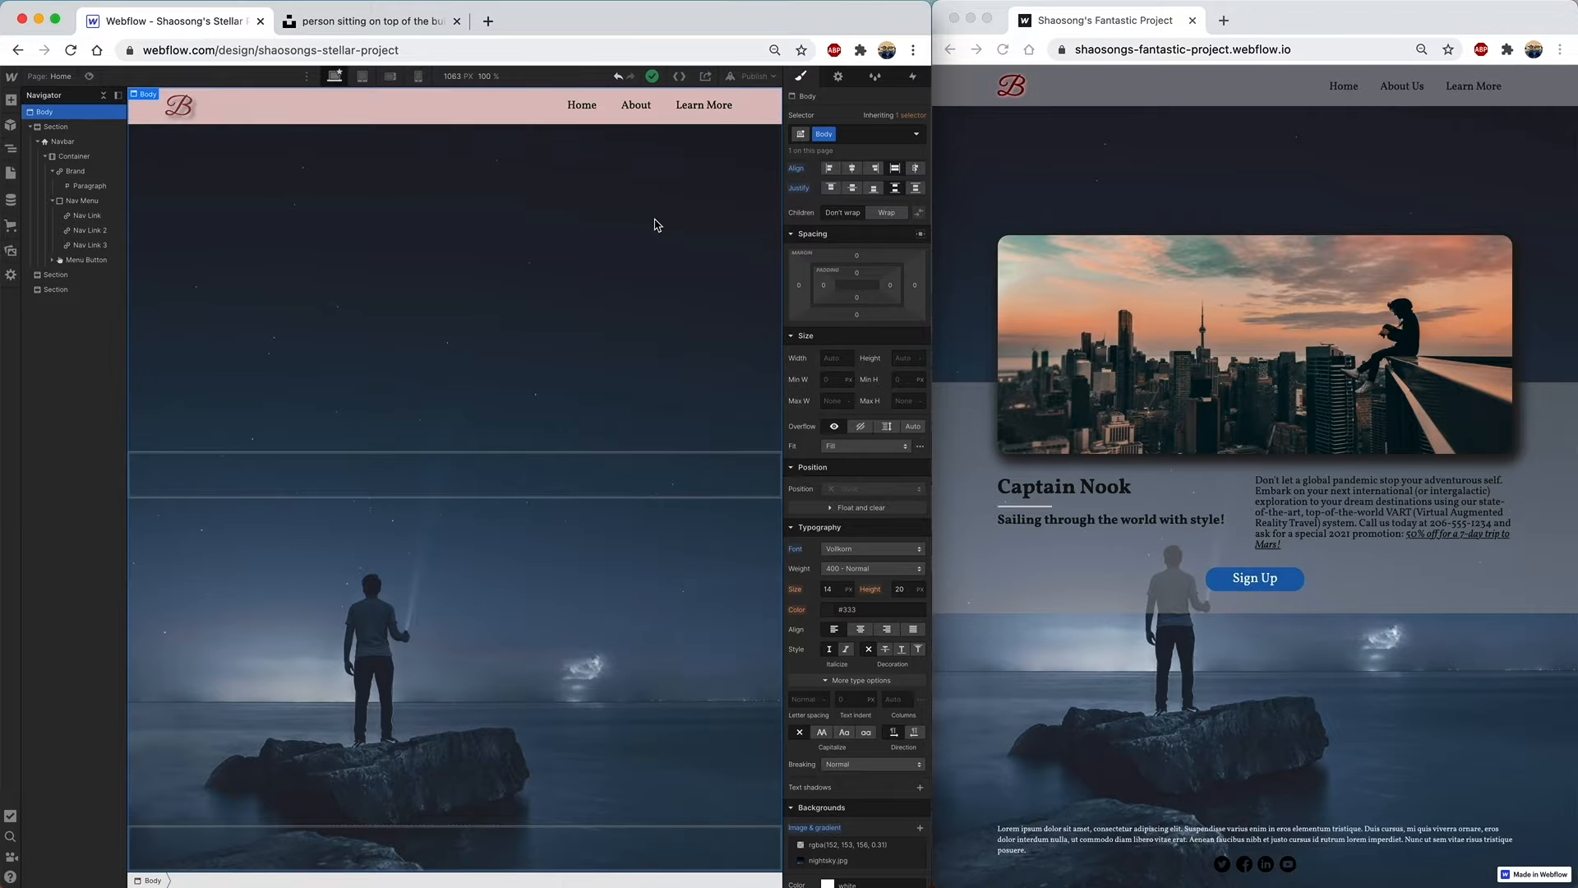
{"action": "left_click", "coordinate": [31, 127]}
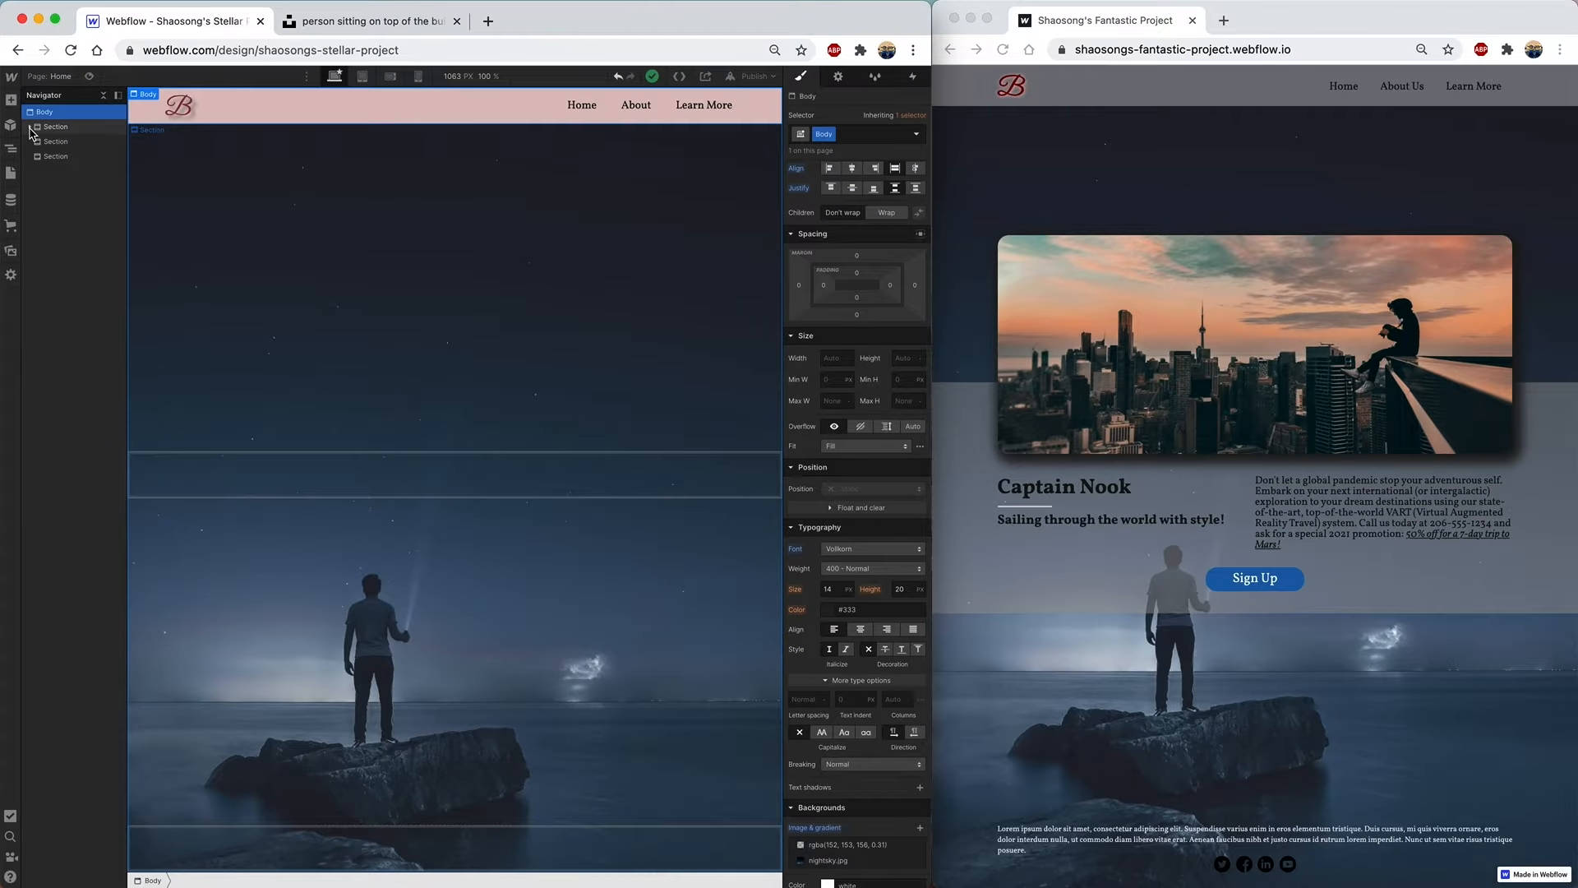
{"action": "left_click", "coordinate": [11, 101]}
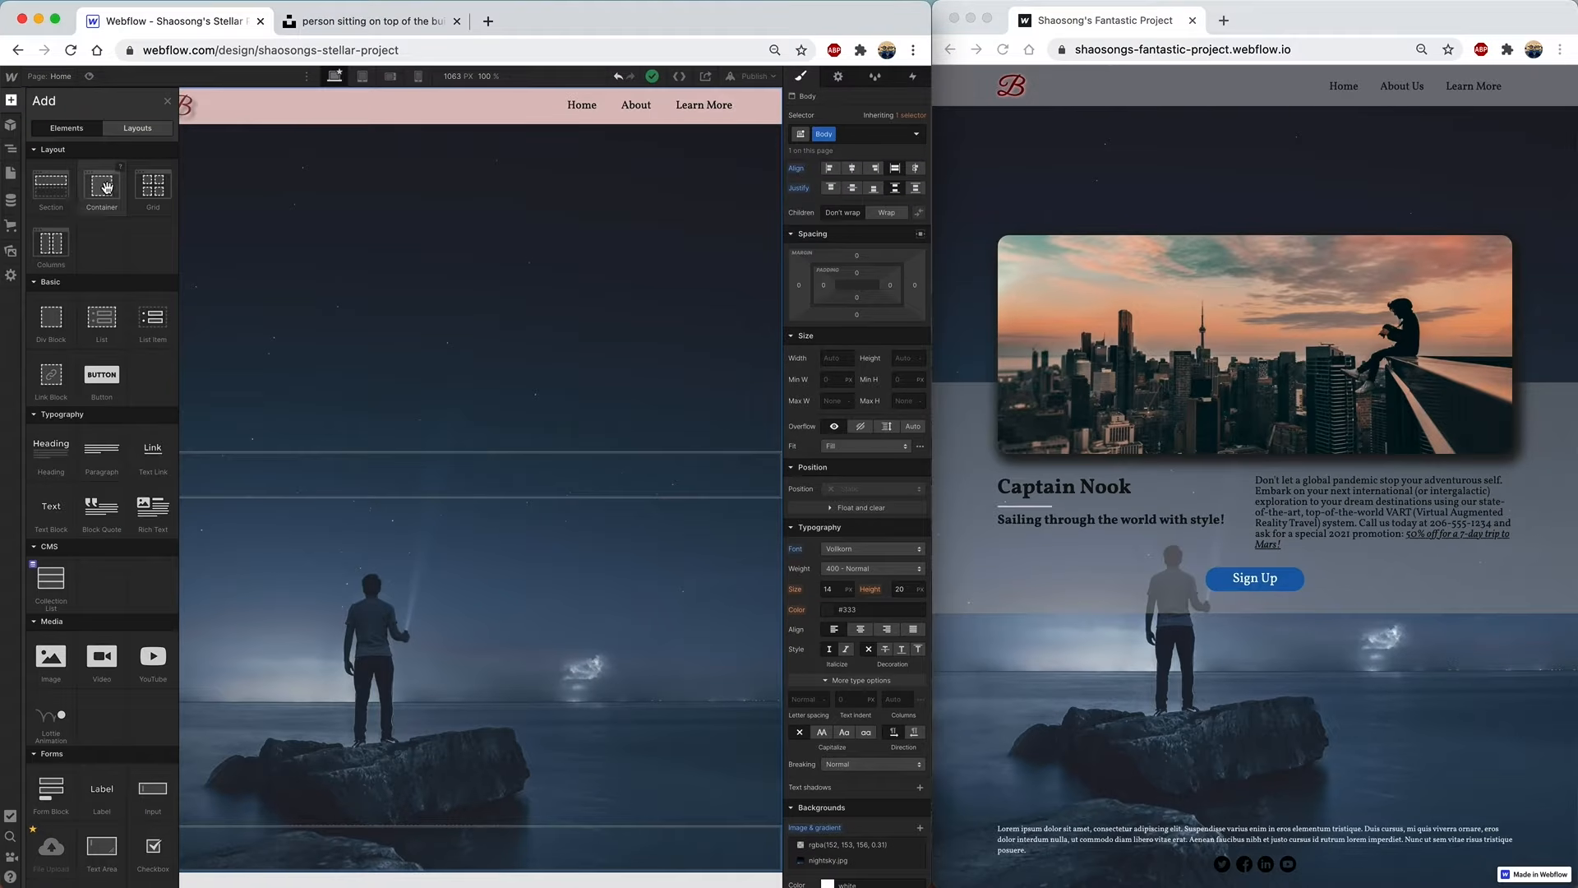
{"action": "left_click_drag", "start_coordinate": [104, 188], "coordinate": [70, 164]}
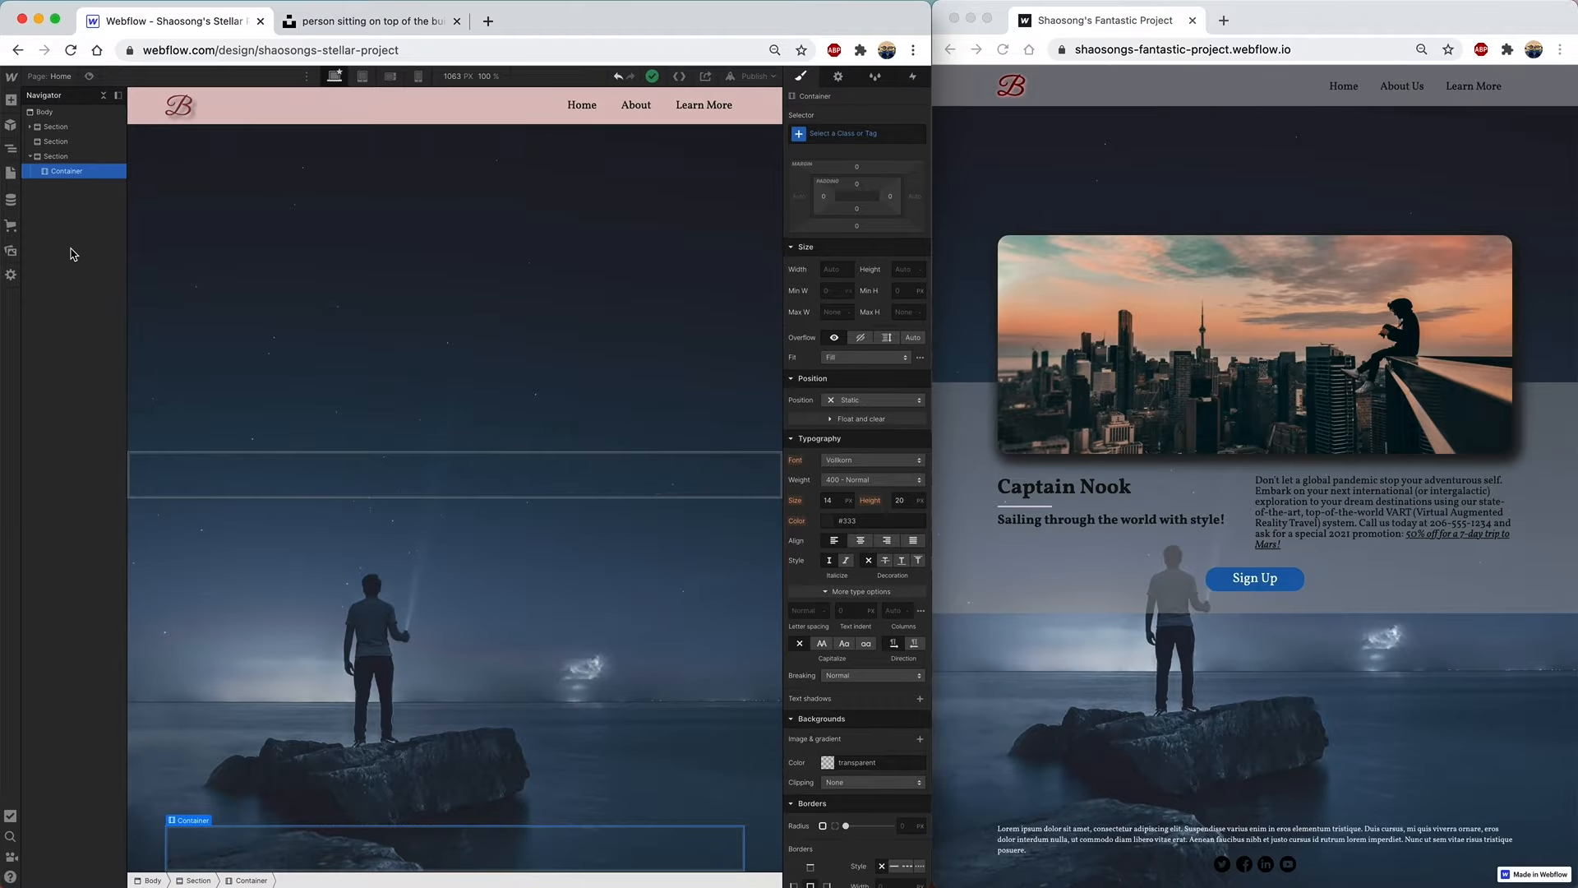
- Add a lorem ipsum Paragraph to the bottom Container and give it pale grey text
{"action": "left_click", "coordinate": [11, 101]}
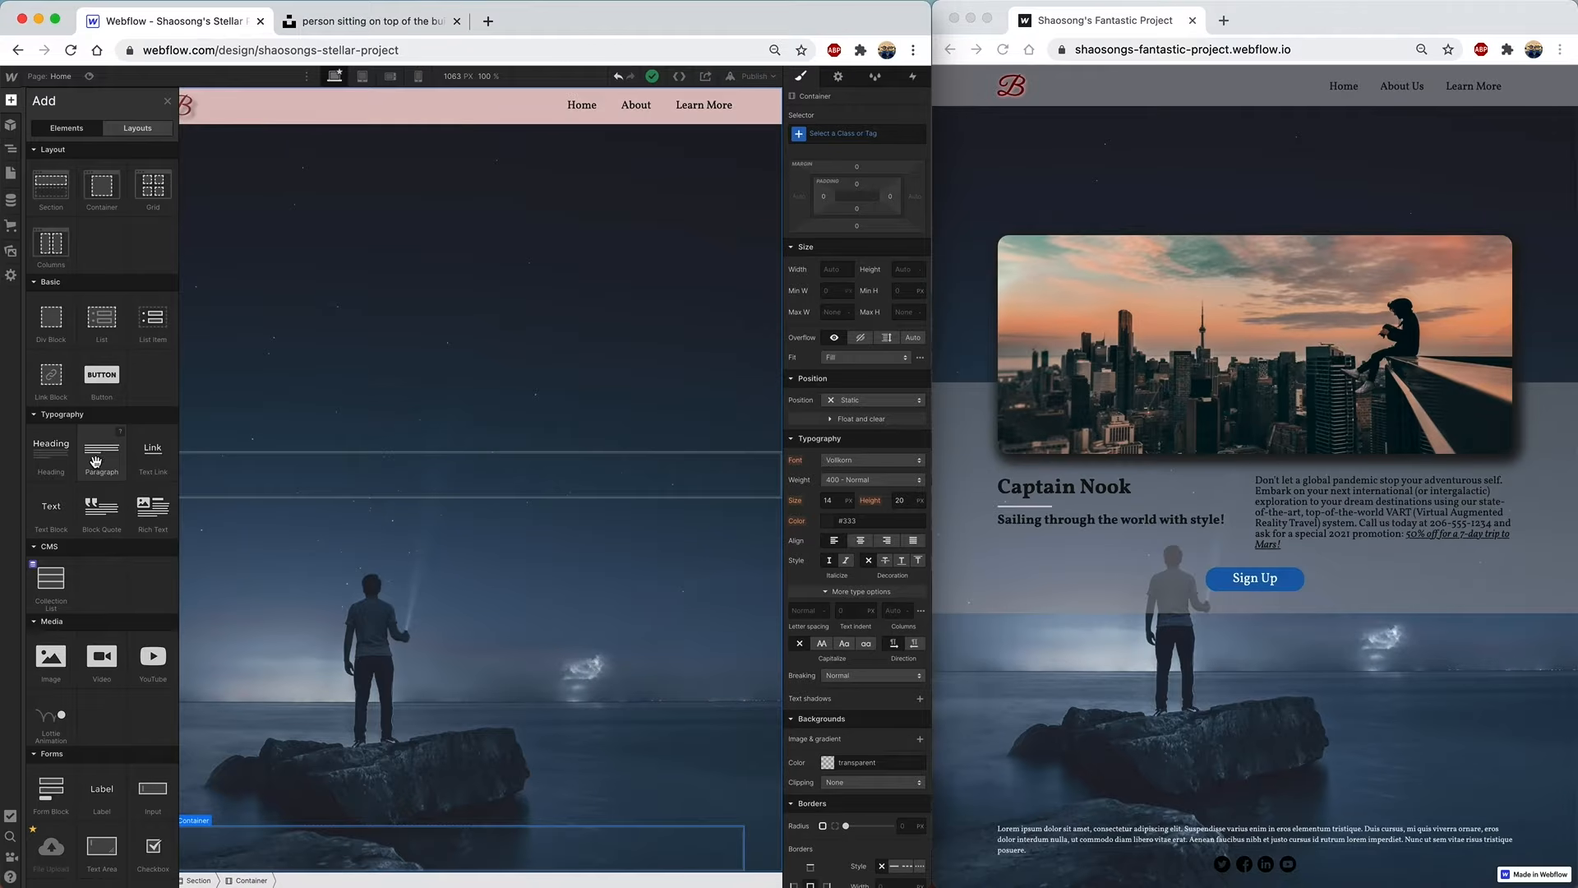
{"action": "left_click_drag", "start_coordinate": [95, 461], "coordinate": [80, 176]}
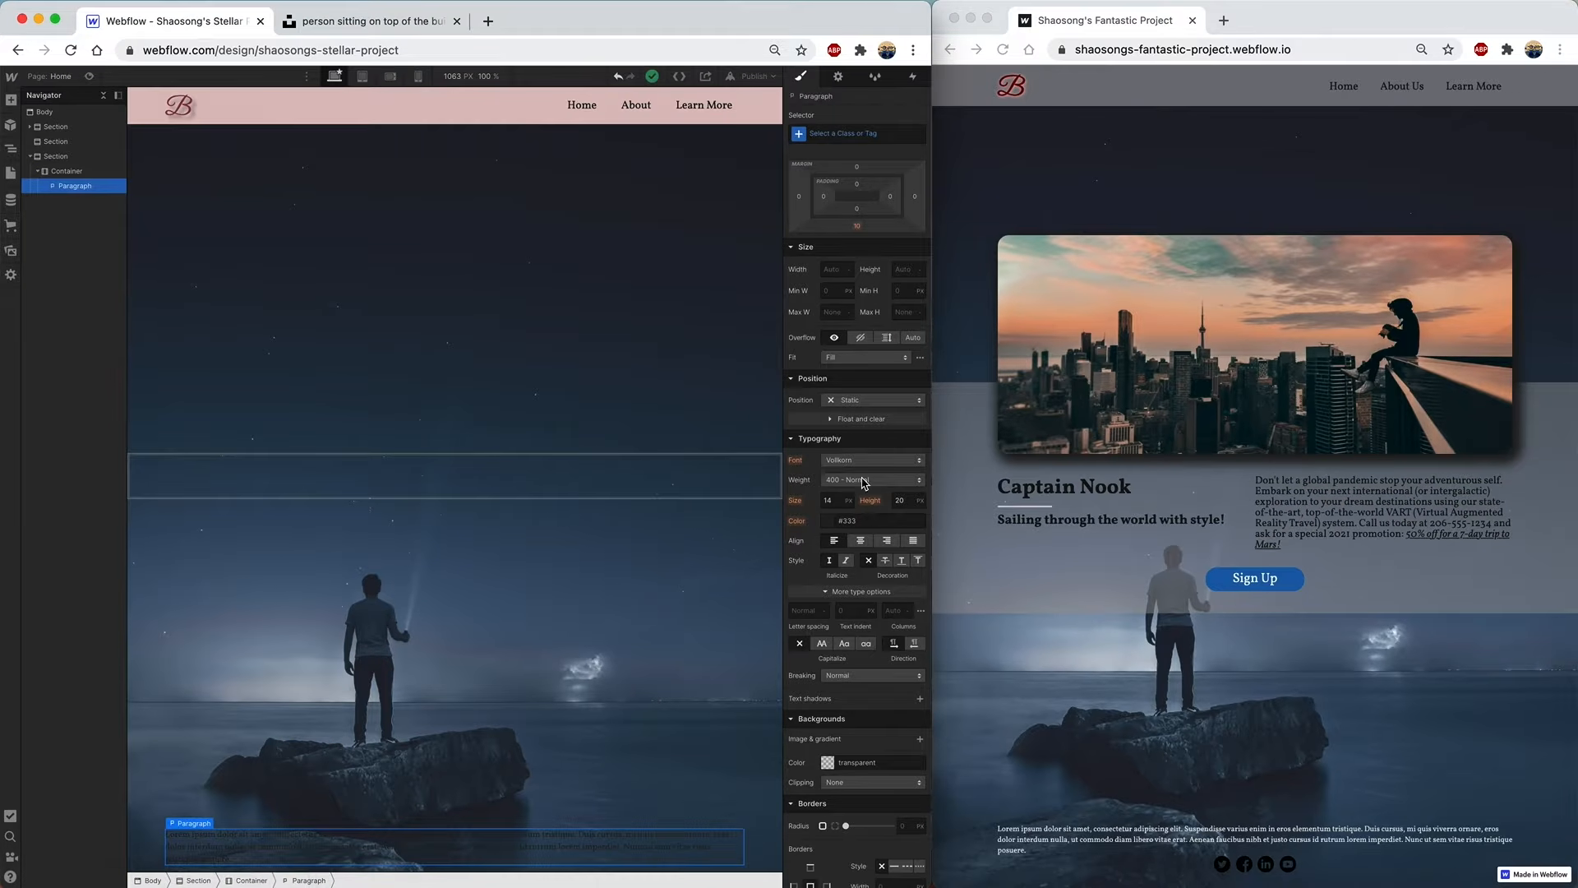
{"action": "left_click", "coordinate": [828, 523]}
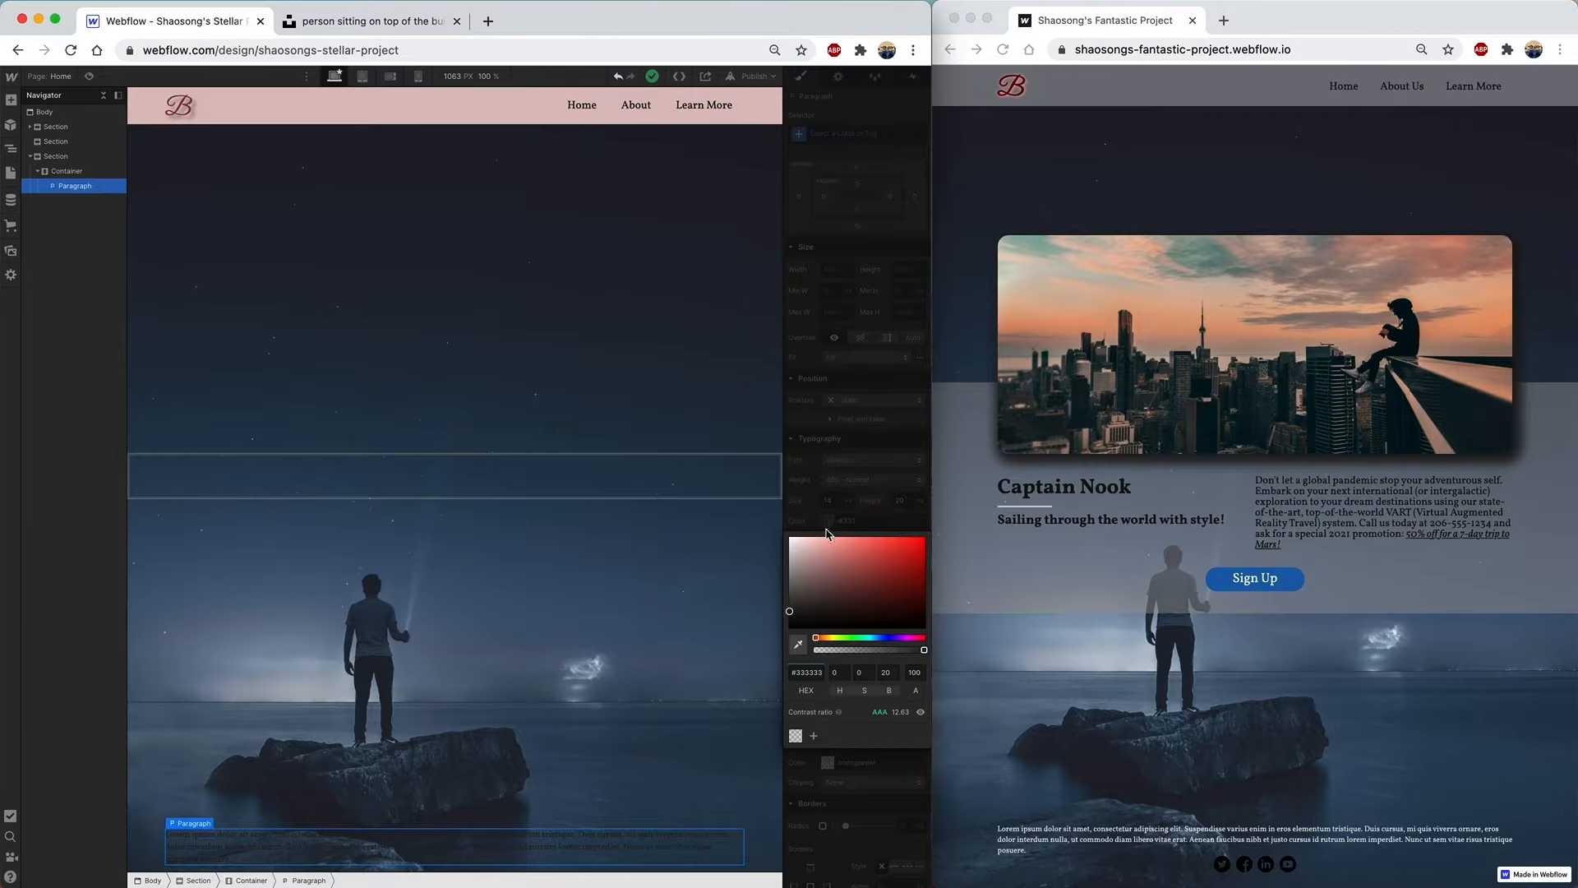
{"action": "left_click", "coordinate": [797, 569]}
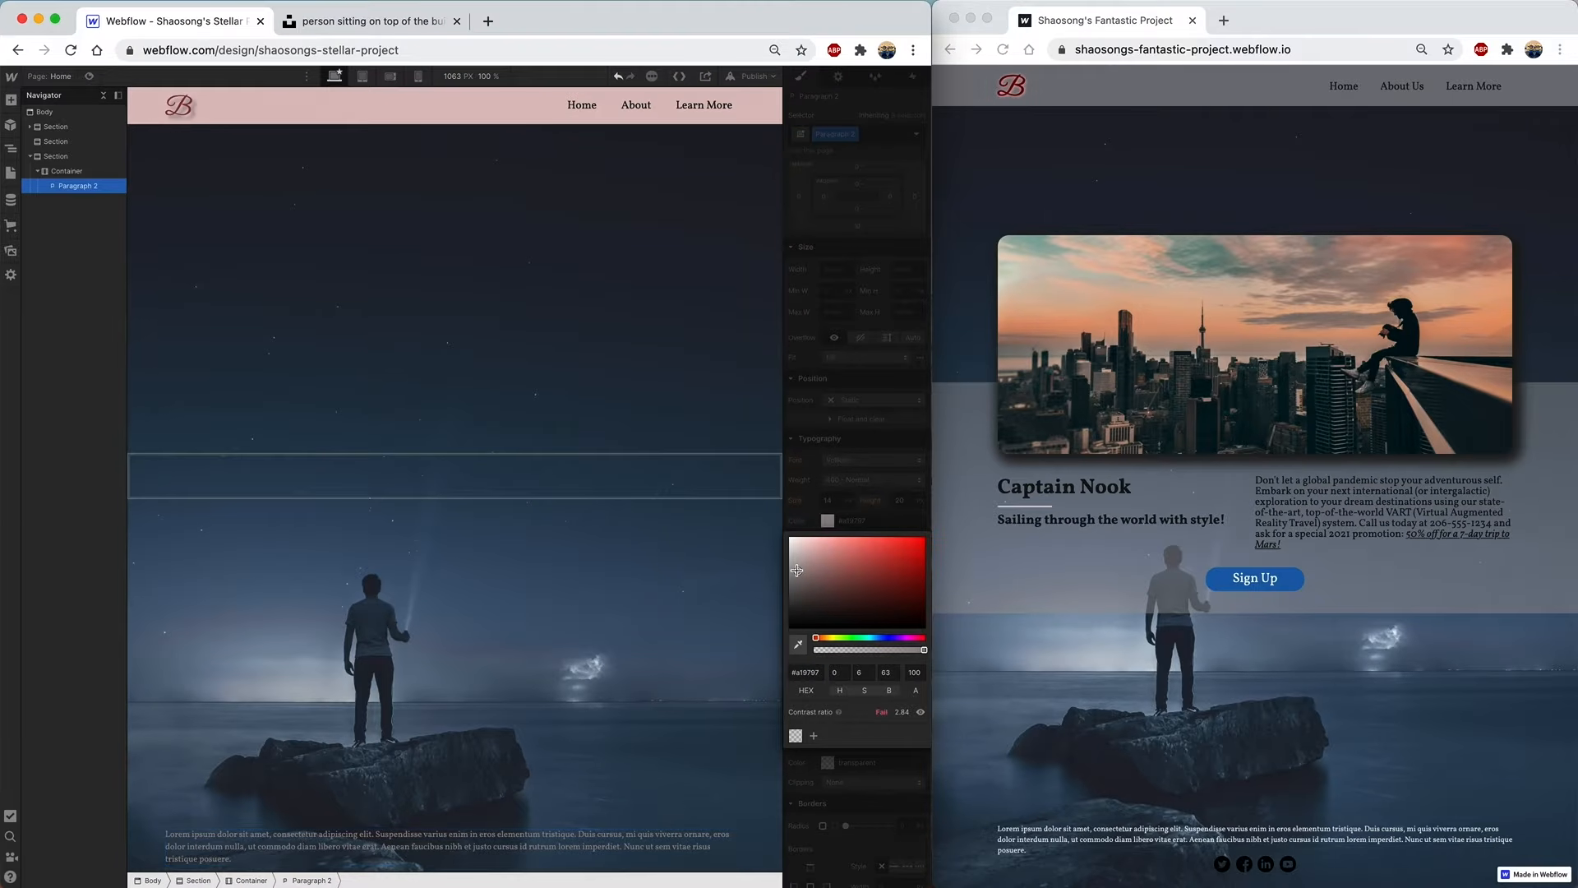
{"action": "left_click_drag", "start_coordinate": [797, 570], "coordinate": [791, 562]}
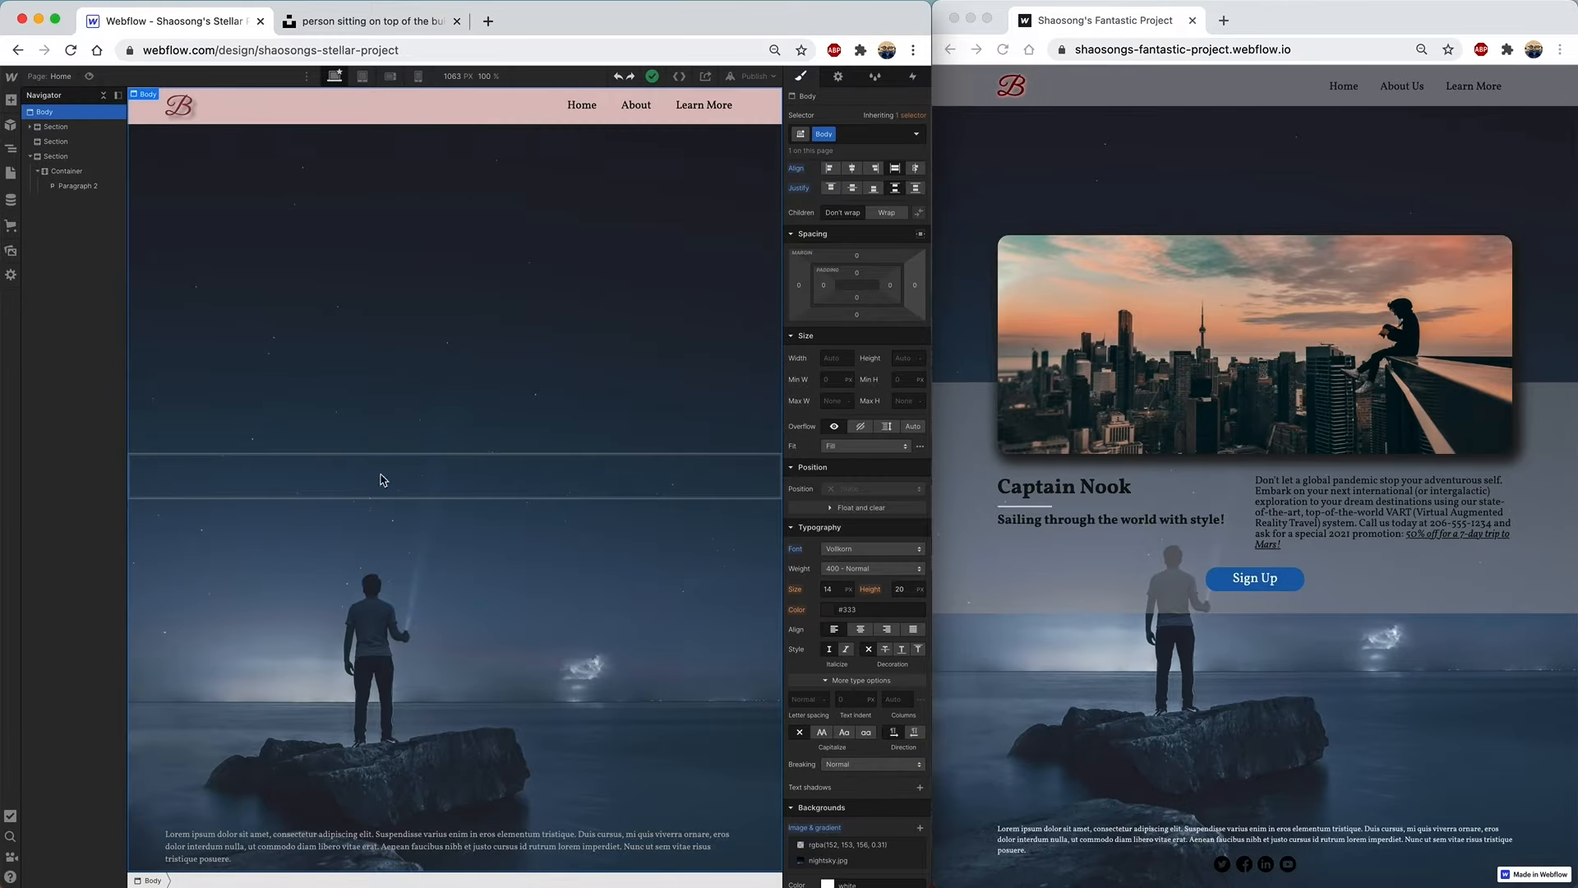
- Drag youtube.png and linkedin.png from Assets into the bottom Container above Paragraph 2
{"action": "left_click", "coordinate": [11, 253]}
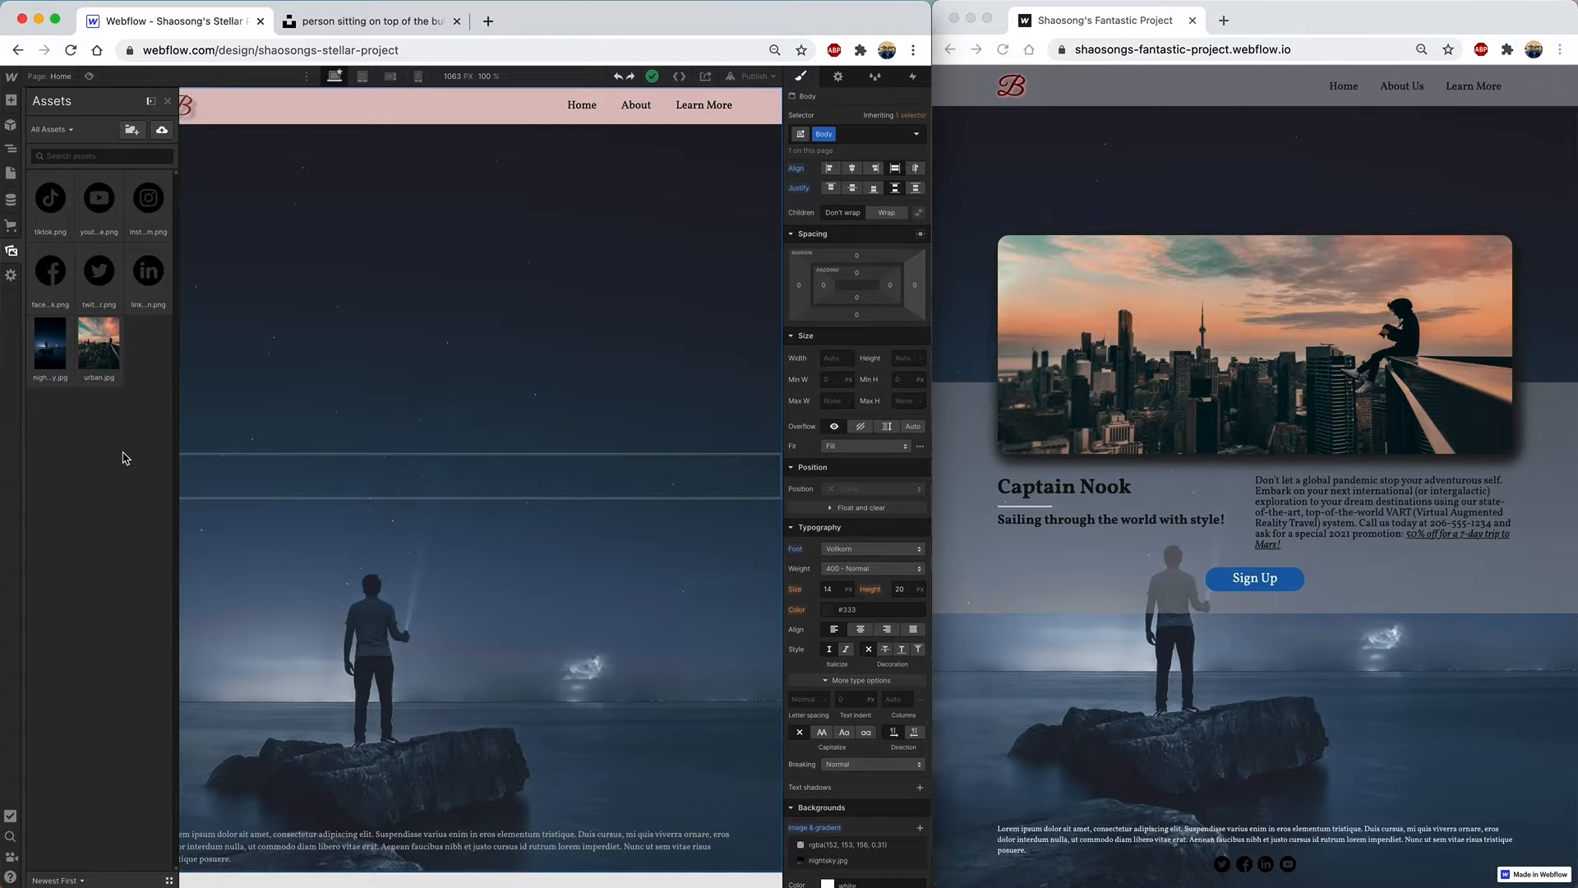
{"action": "mouse_move", "coordinate": [109, 205]}
{"action": "left_mouse_down"}
{"action": "mouse_move", "coordinate": [92, 316]}
{"action": "mouse_move", "coordinate": [78, 173]}
{"action": "mouse_move", "coordinate": [80, 198]}
{"action": "left_mouse_up"}
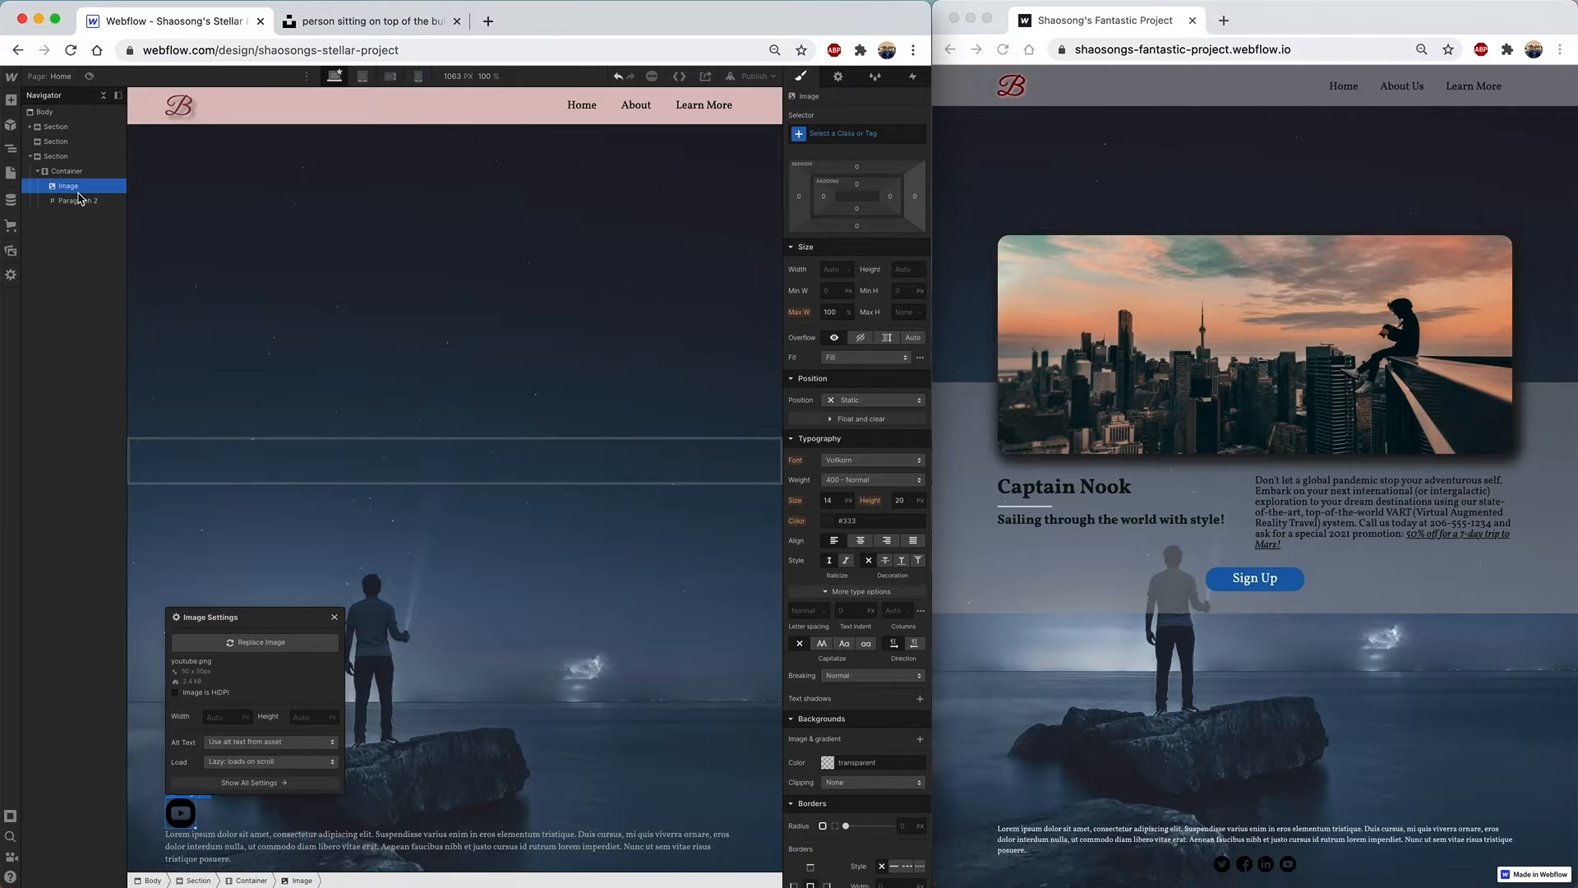
{"action": "left_click", "coordinate": [10, 250]}
{"action": "left_click_drag", "start_coordinate": [148, 271], "coordinate": [90, 203]}
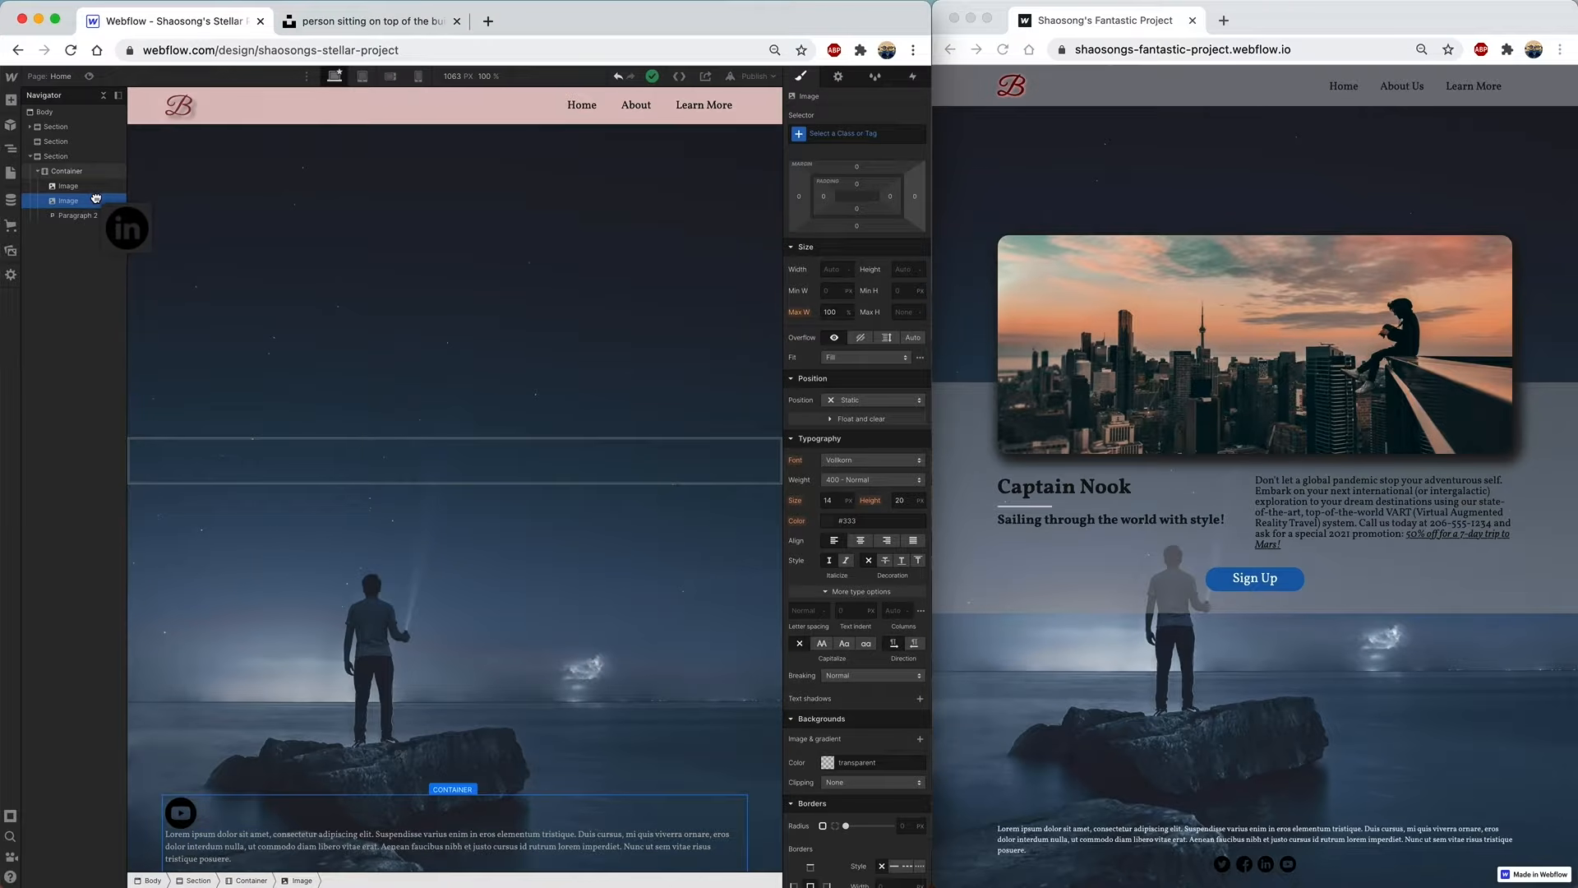
- Add the Twitter icon, then size the first icon 30×30 px with equal side margins
{"action": "left_click", "coordinate": [11, 250]}
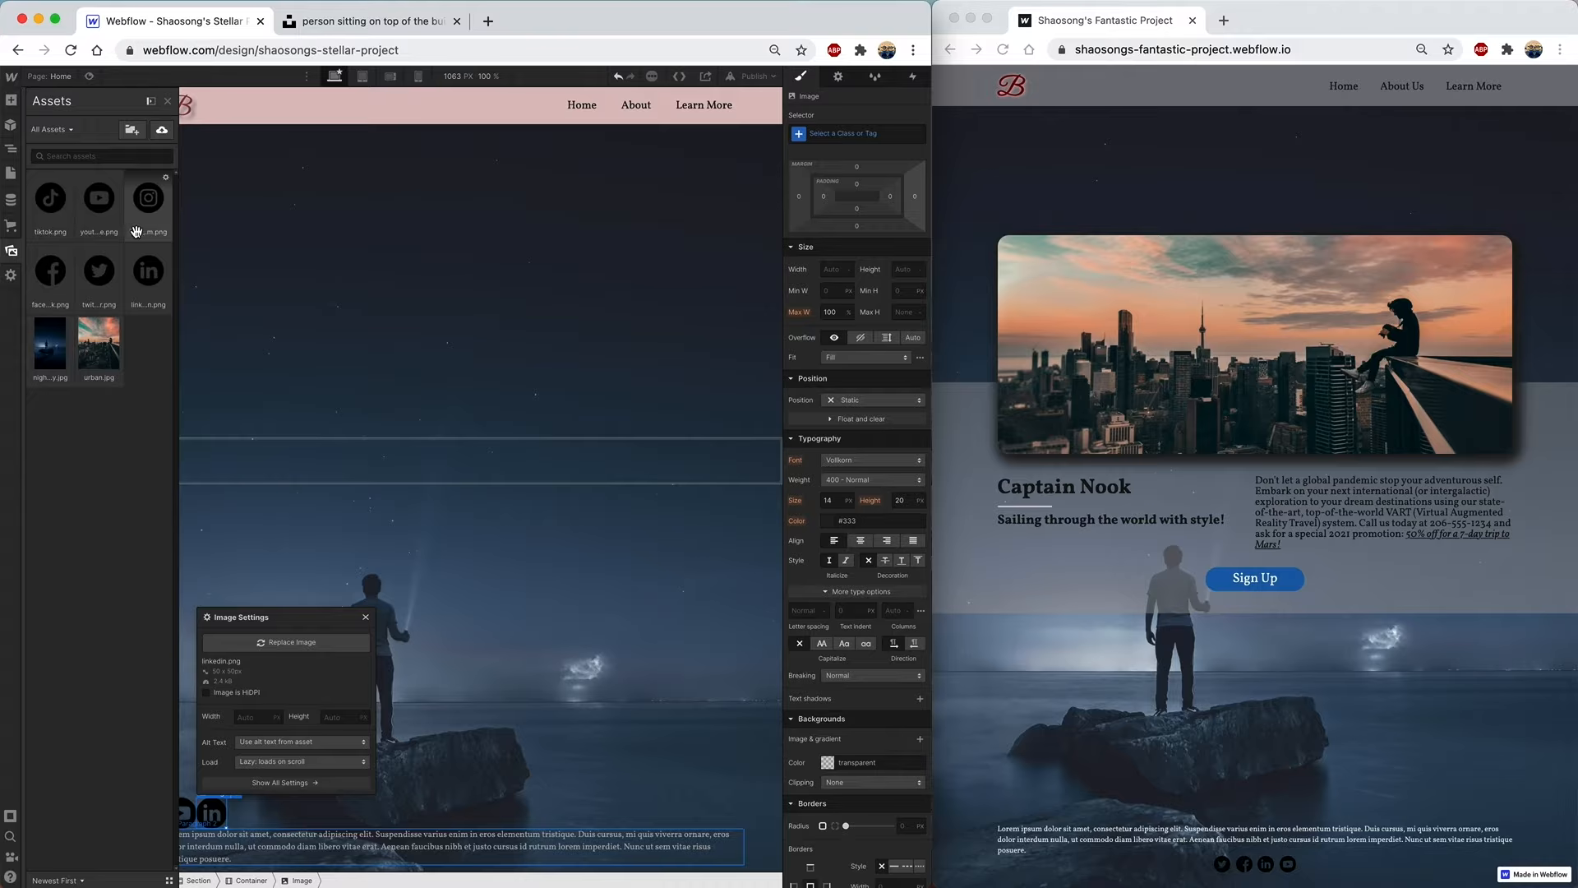
{"action": "left_click_drag", "start_coordinate": [100, 278], "coordinate": [73, 185]}
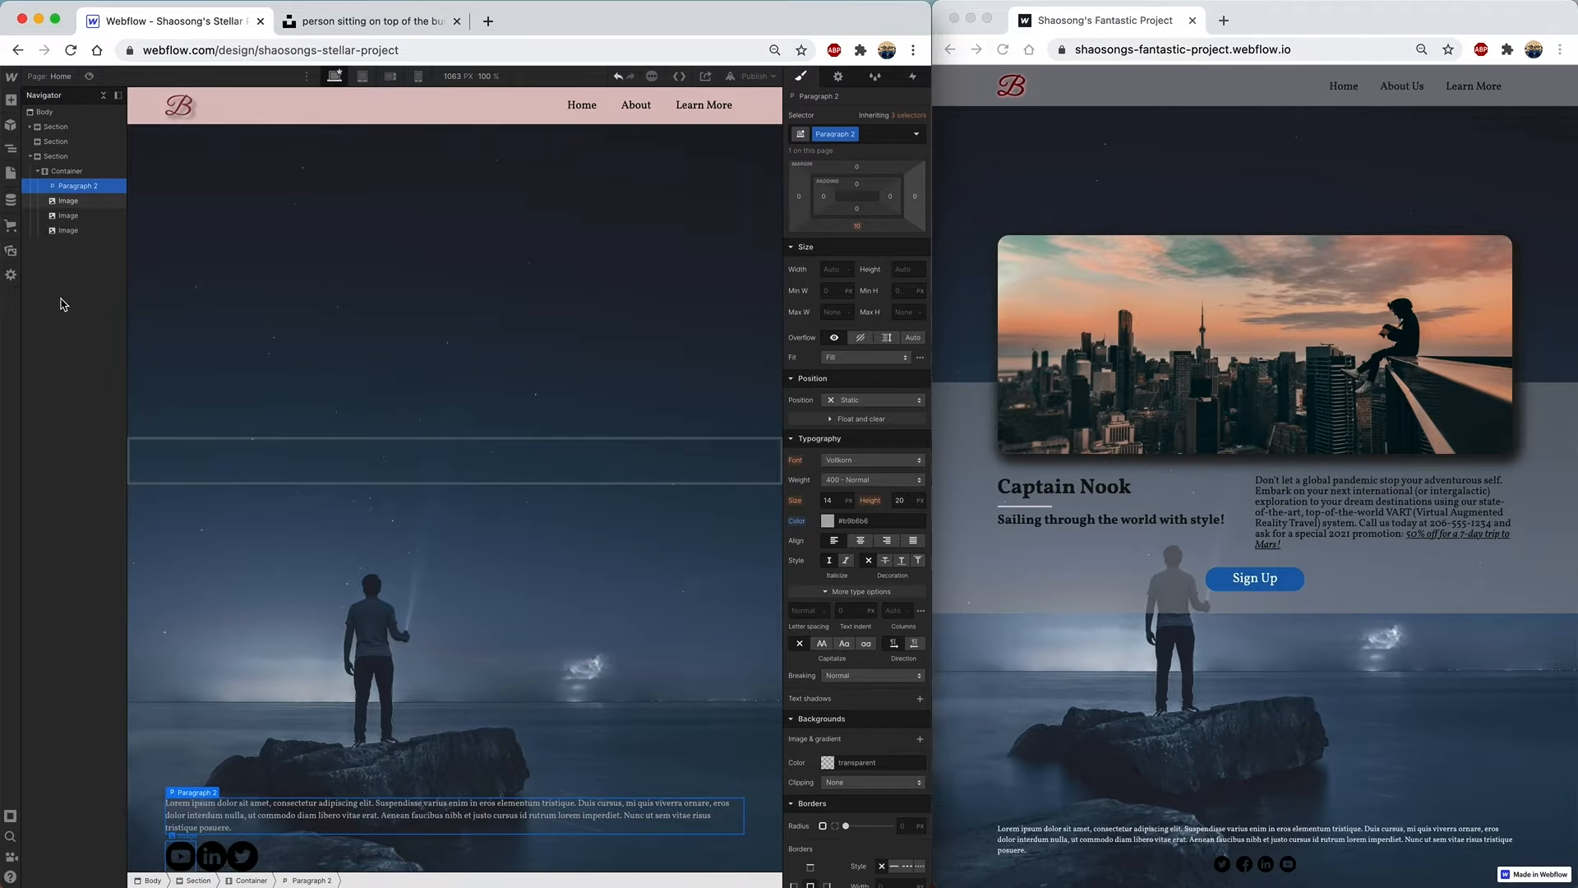
{"action": "left_click", "coordinate": [70, 201]}
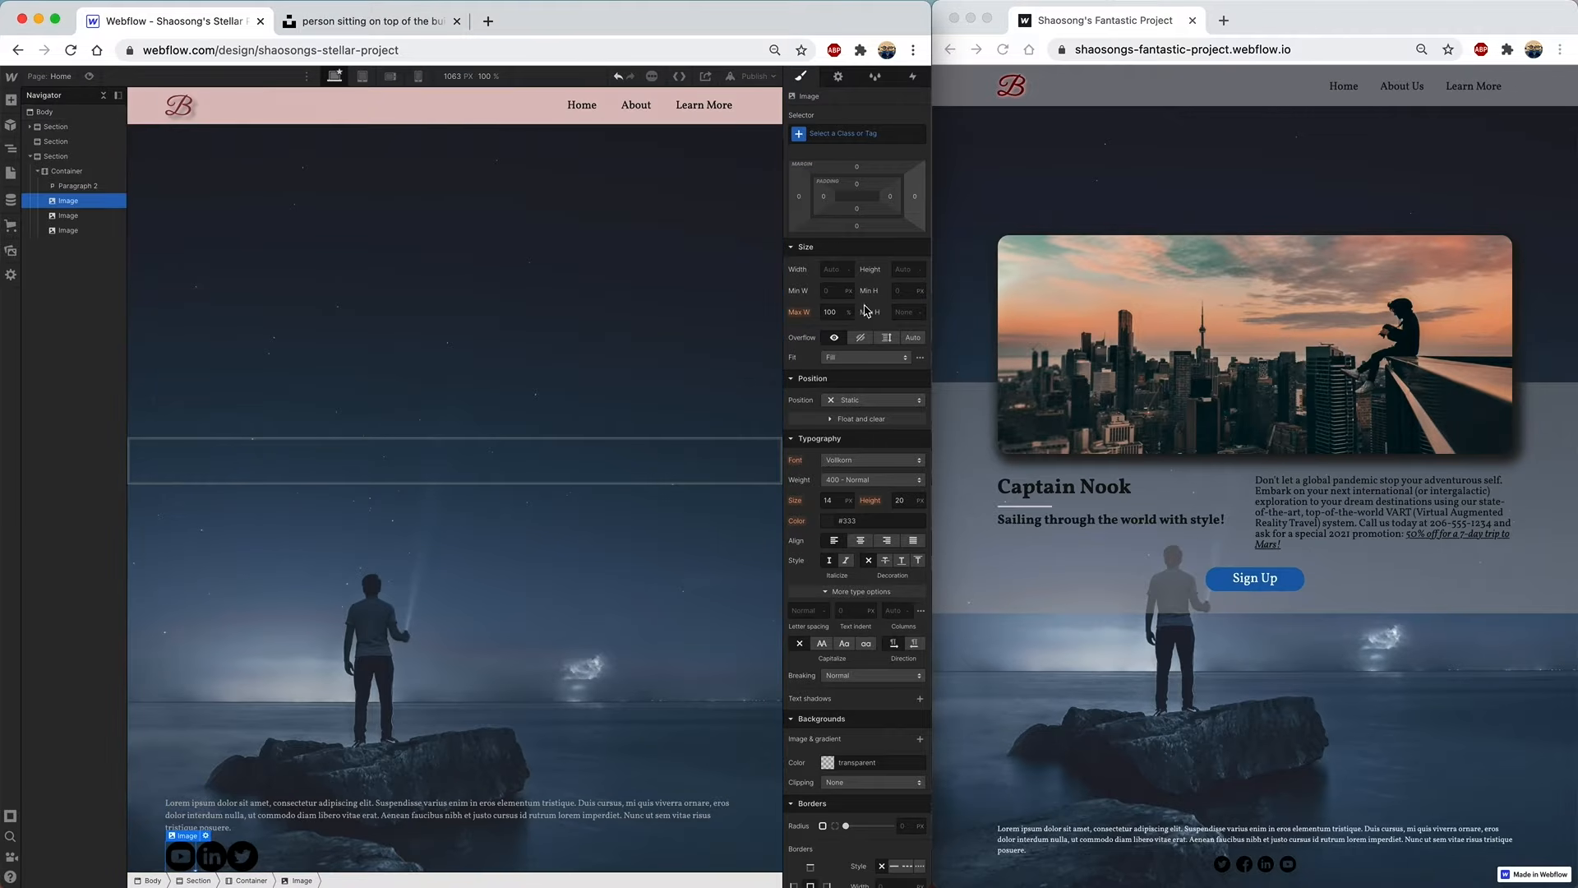
{"action": "left_click", "coordinate": [832, 272]}
{"action": "type", "text": "30"}
{"action": "key", "text": "Tab"}
{"action": "type", "text": "30"}
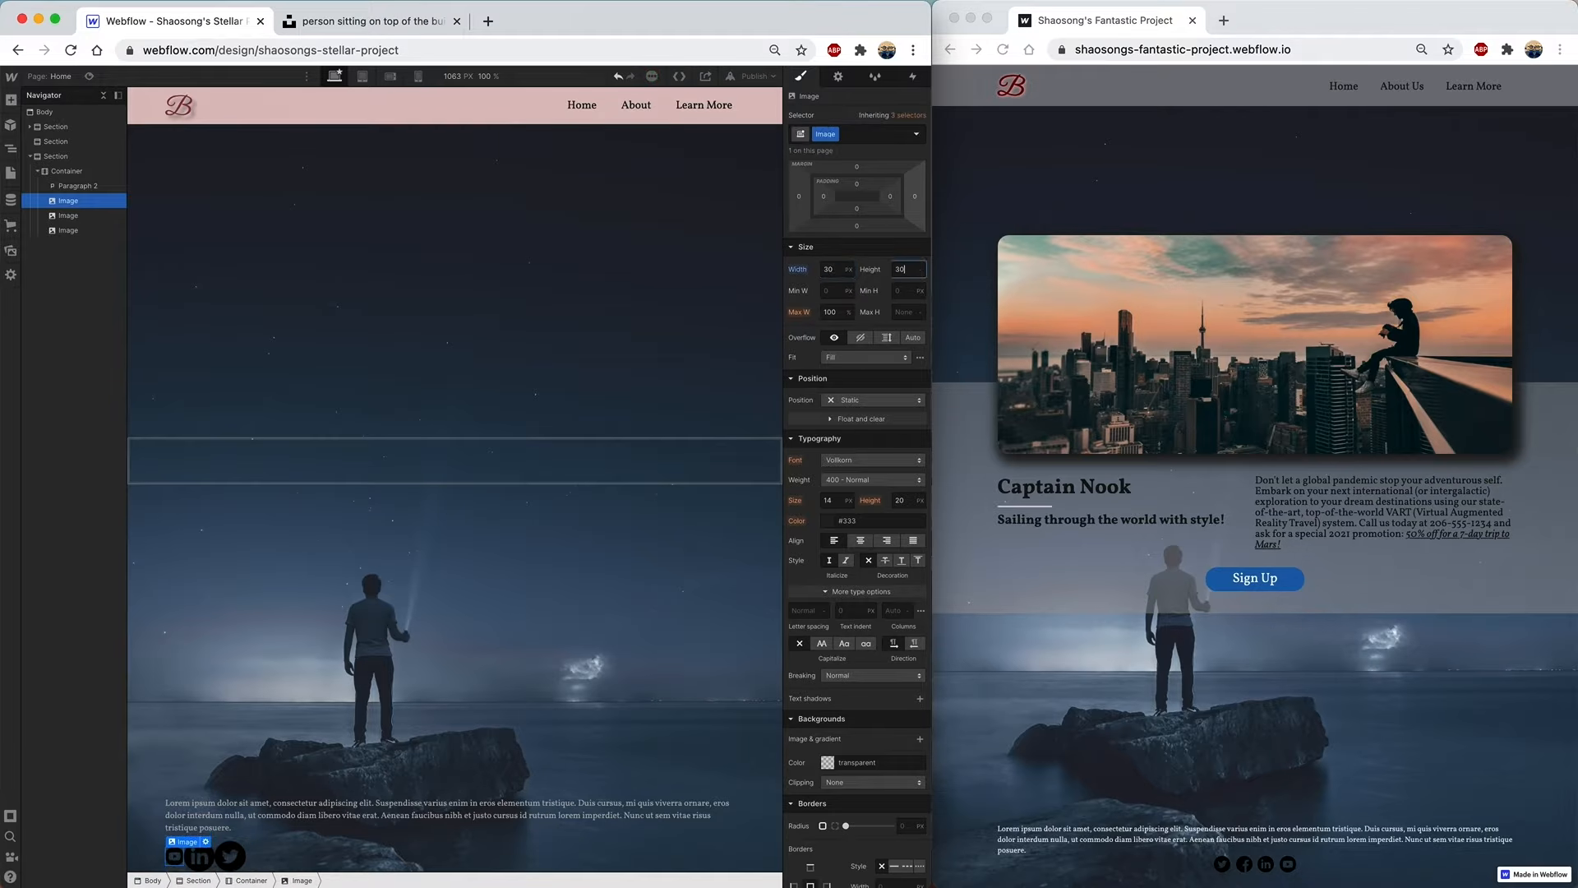
{"action": "key", "text": "Tab"}
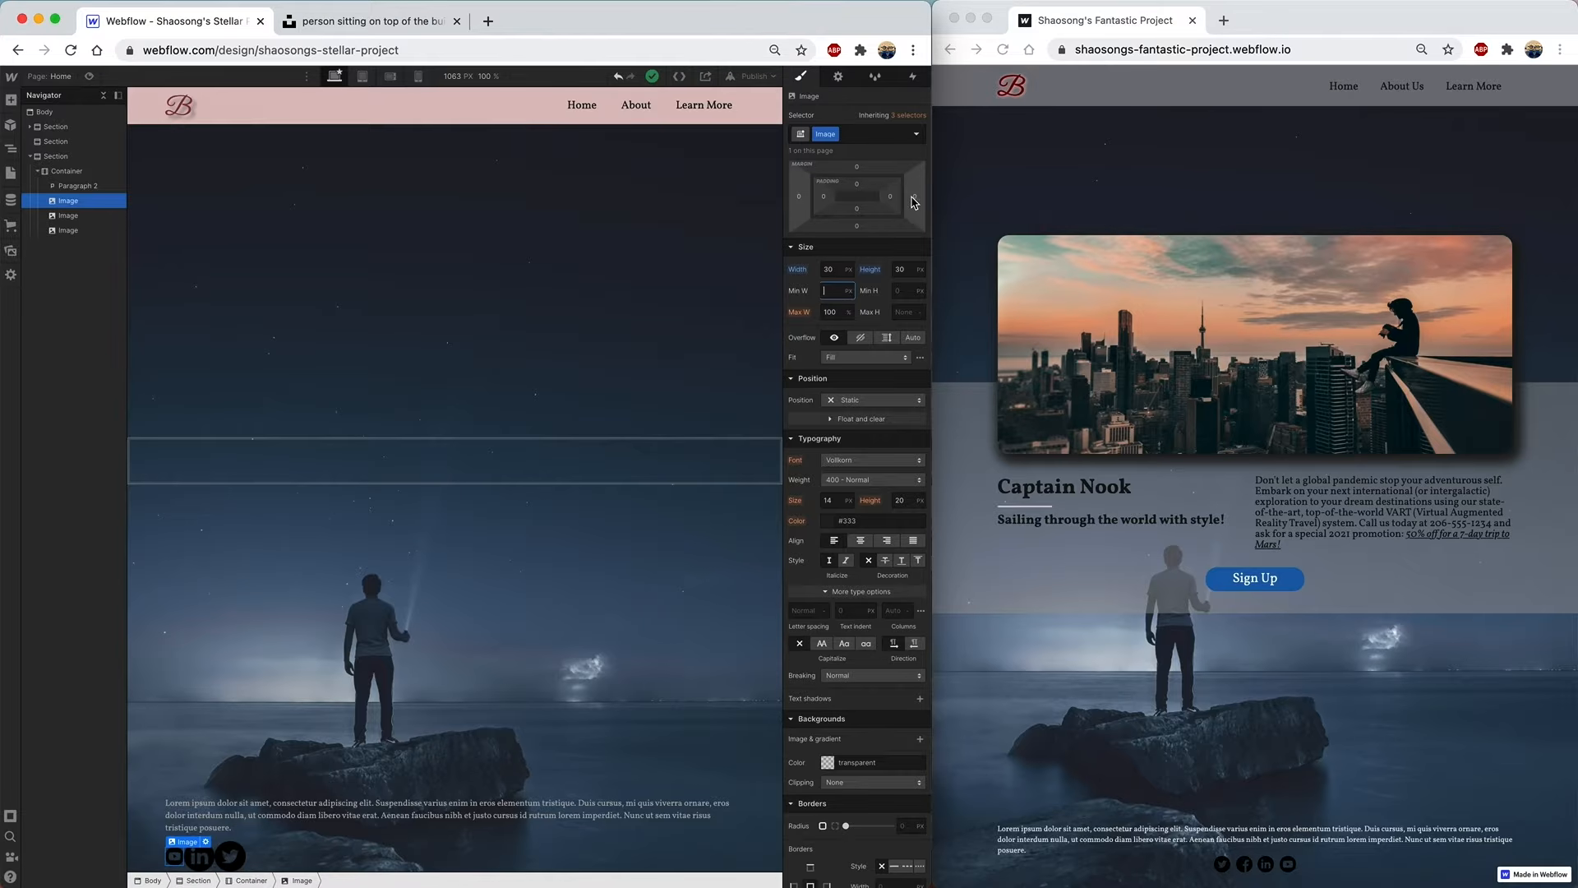
{"action": "left_click_drag", "start_coordinate": [912, 202], "coordinate": [920, 197]}
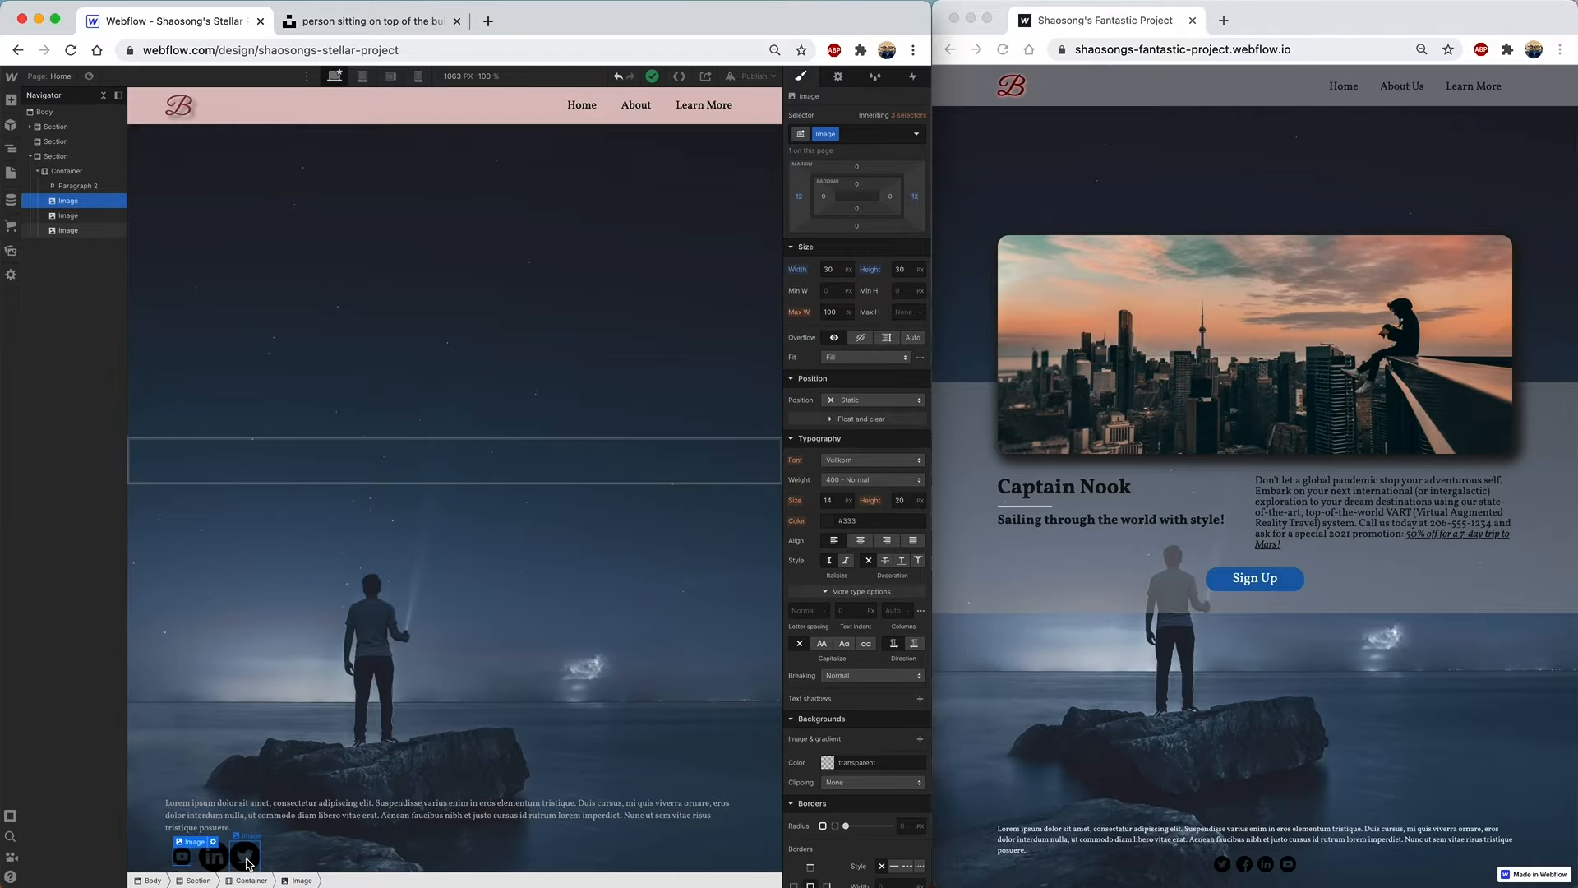
- Give the LinkedIn icon image the existing Image class
{"action": "left_click", "coordinate": [218, 863]}
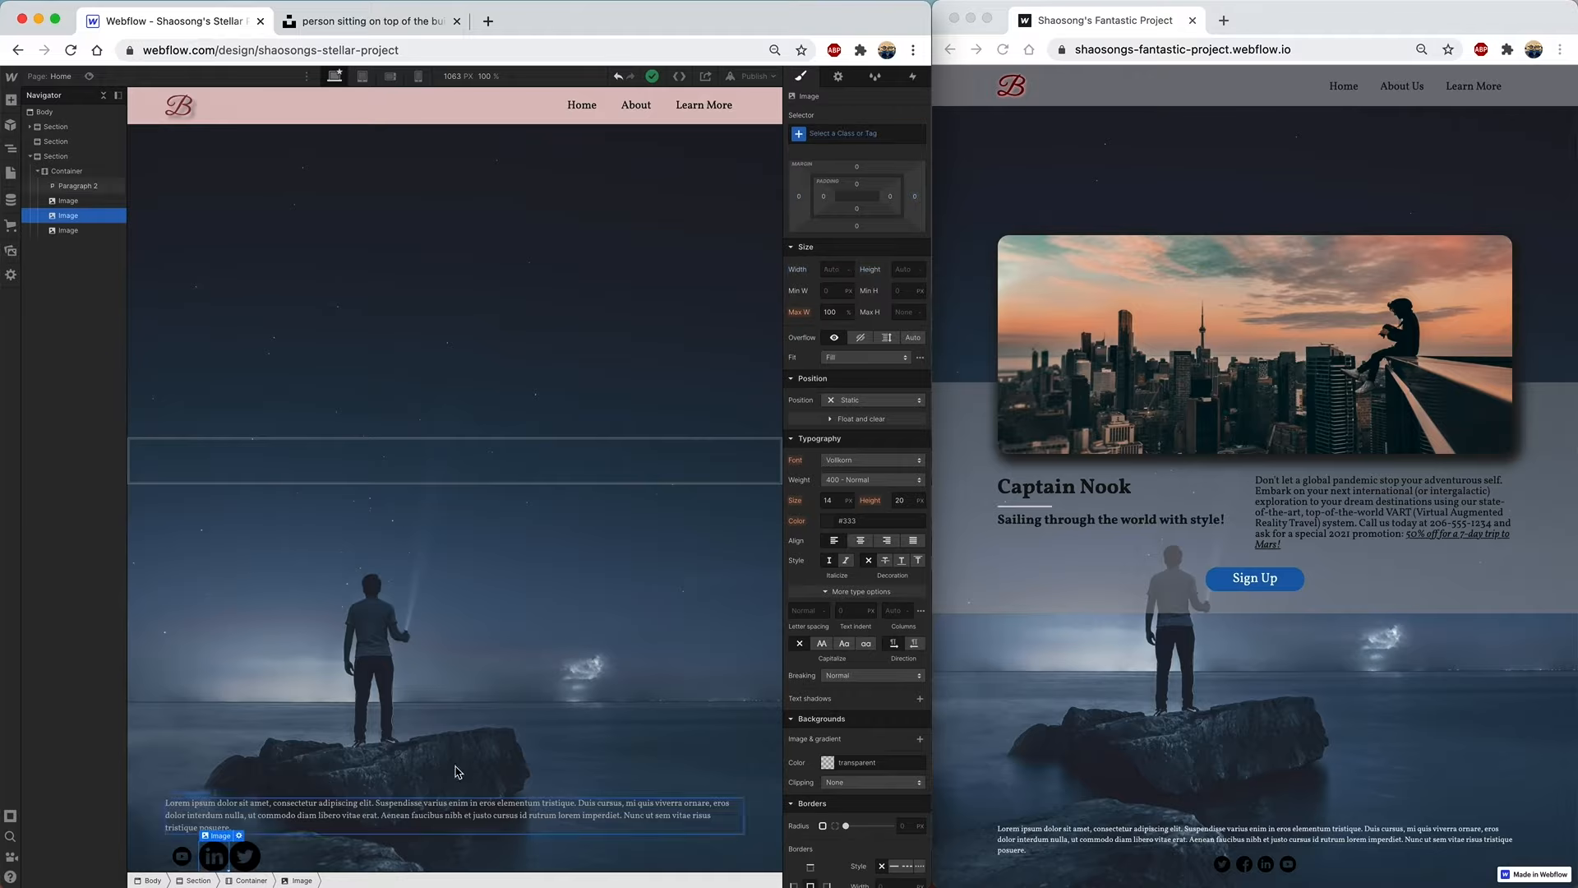
{"action": "left_click", "coordinate": [849, 135]}
{"action": "type", "text": "image"}
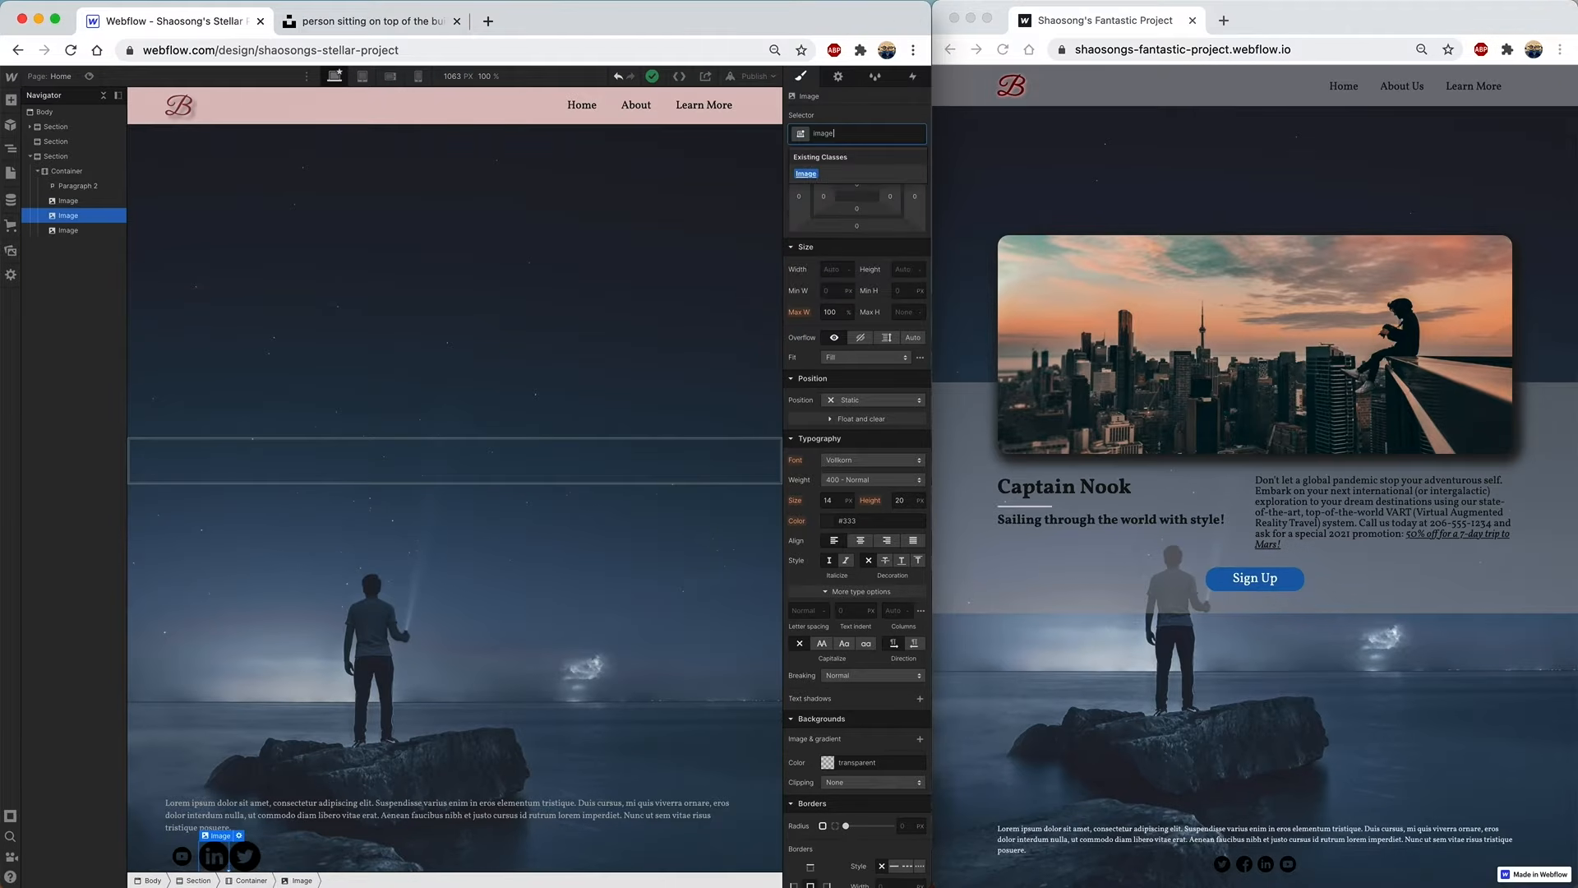
{"action": "left_click", "coordinate": [810, 177]}
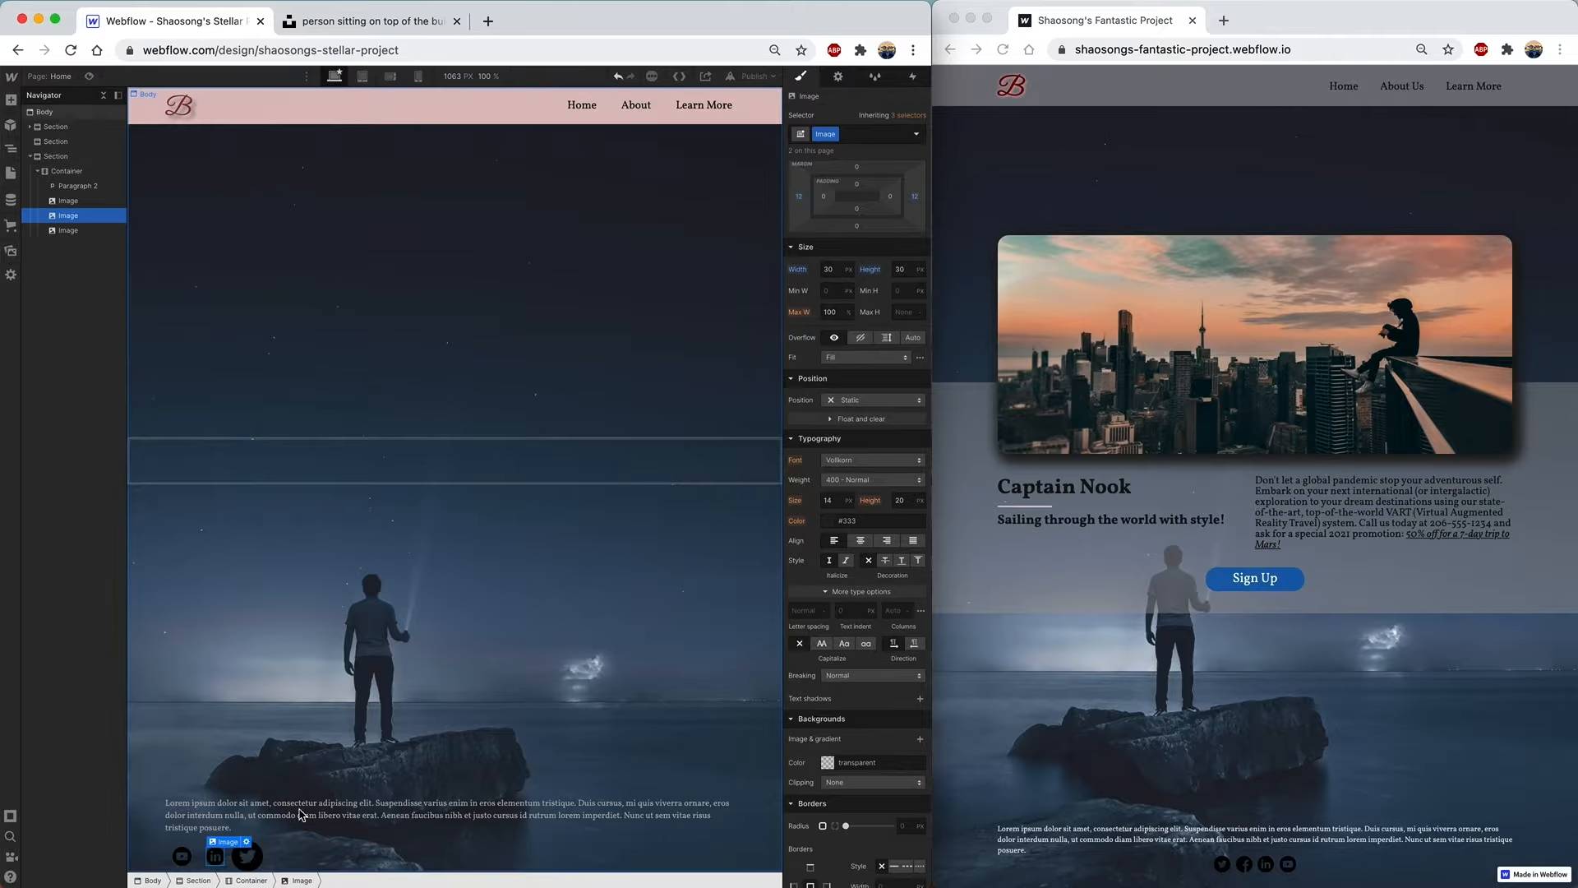
- Give the Twitter icon the Image class, then undo a trial margin change
{"action": "left_click", "coordinate": [248, 858]}
{"action": "left_click", "coordinate": [864, 137]}
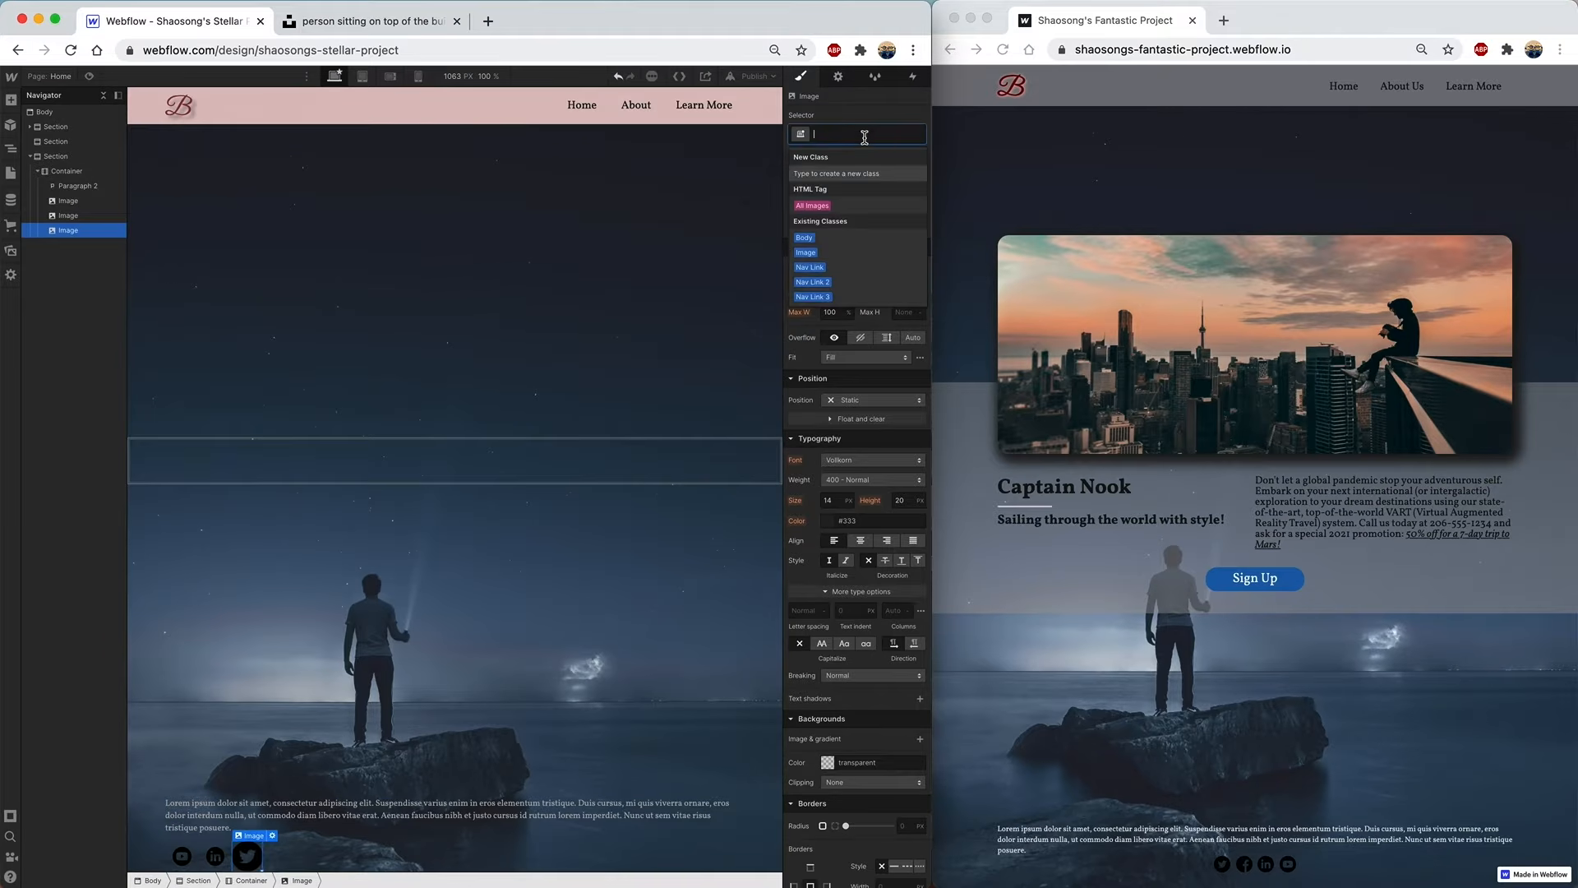
{"action": "type", "text": "image"}
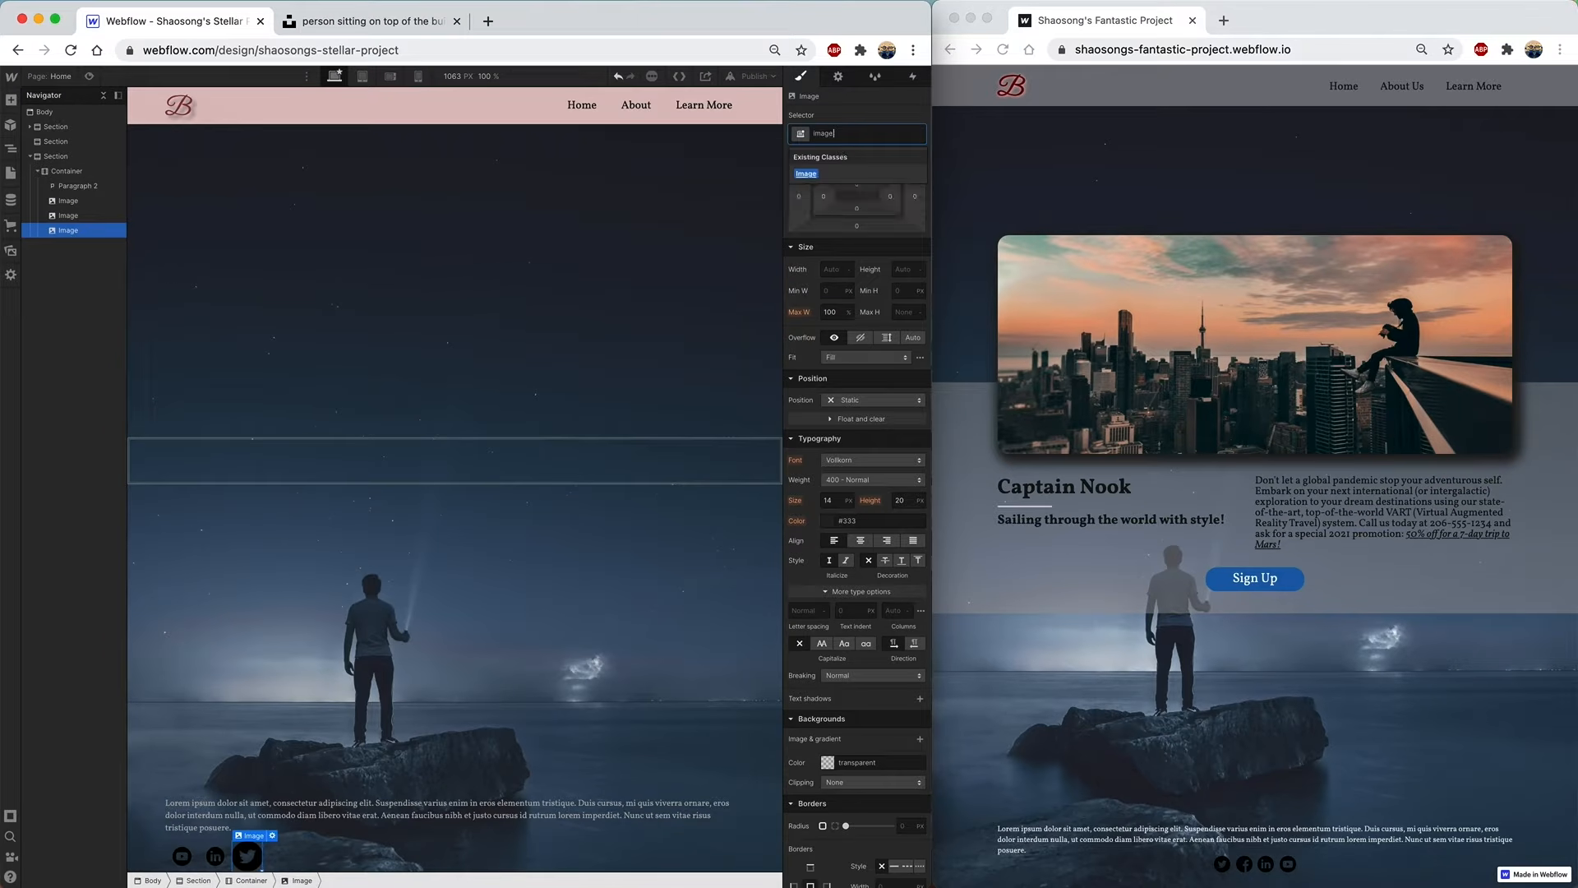
{"action": "left_click", "coordinate": [807, 174]}
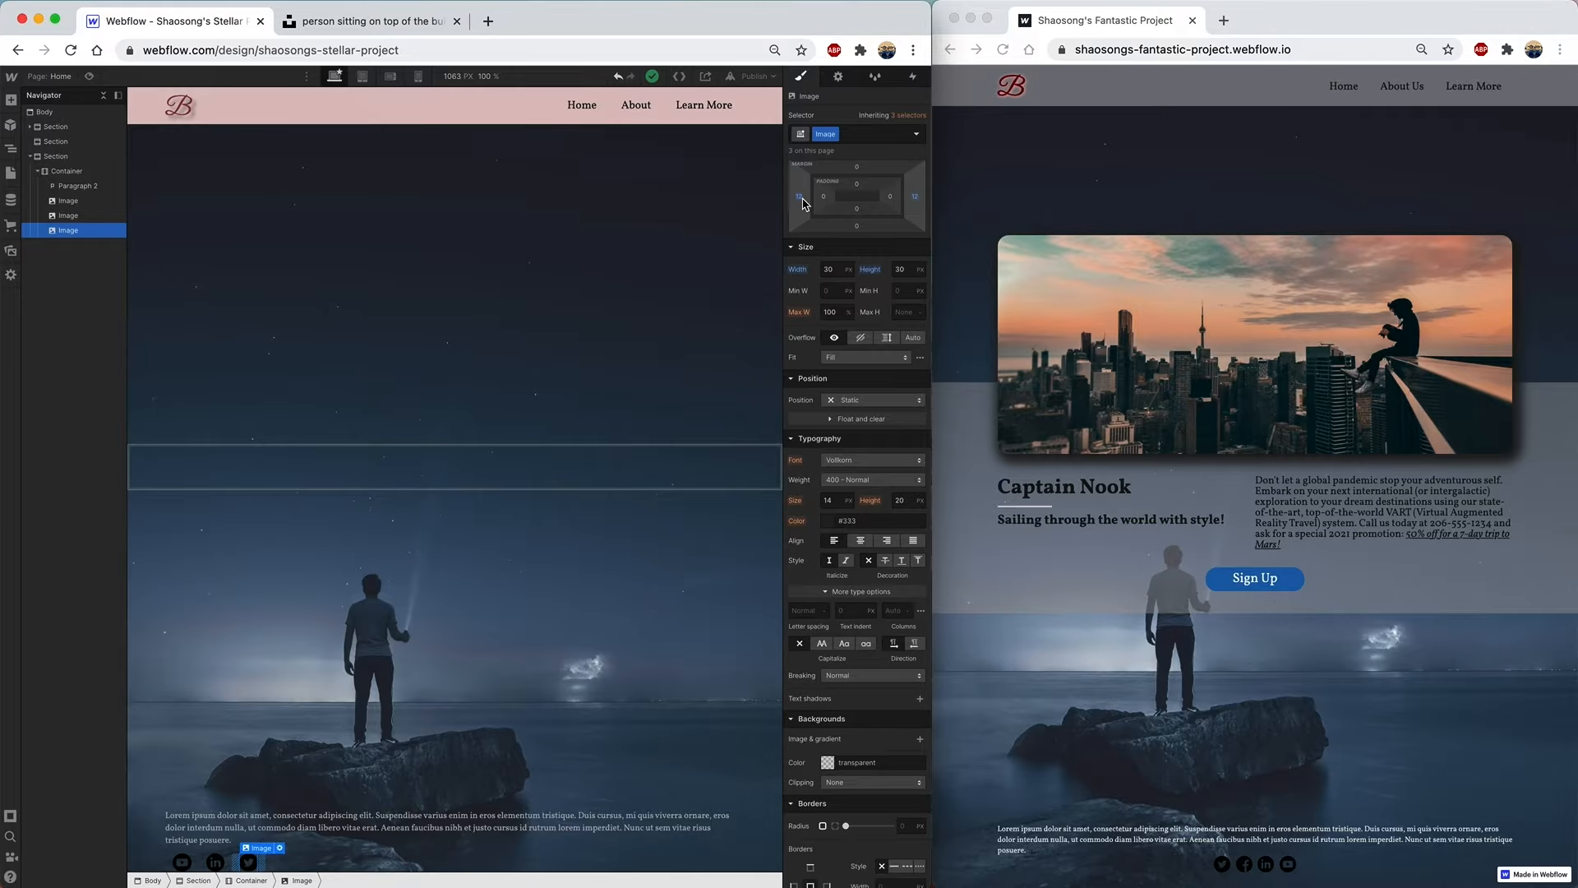
{"action": "left_click_drag", "start_coordinate": [804, 204], "coordinate": [808, 198]}
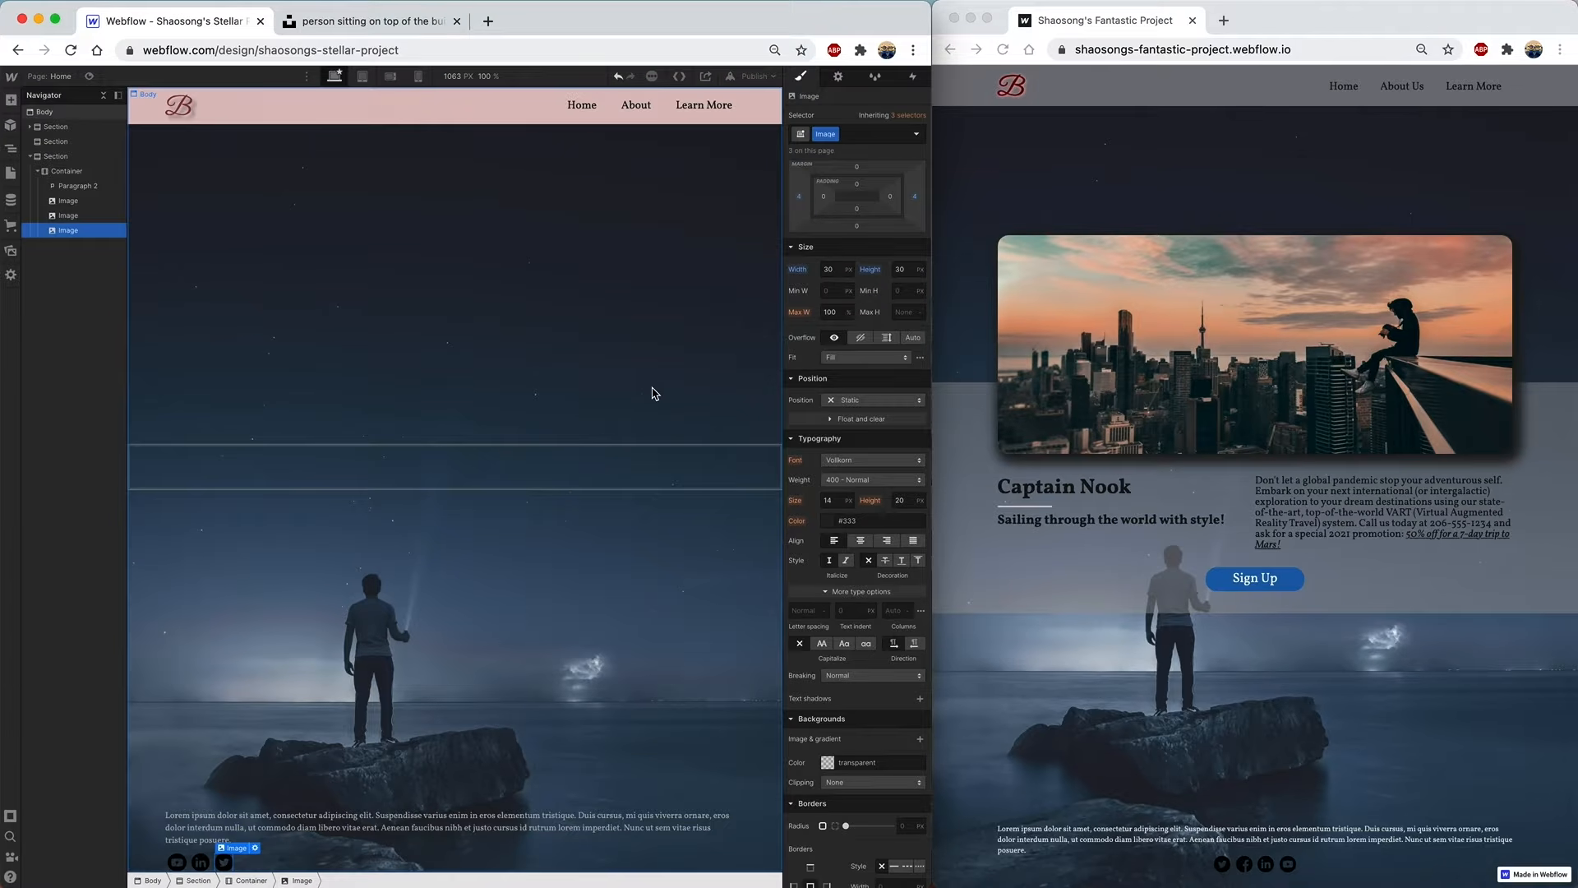
{"action": "key", "text": "super+z"}
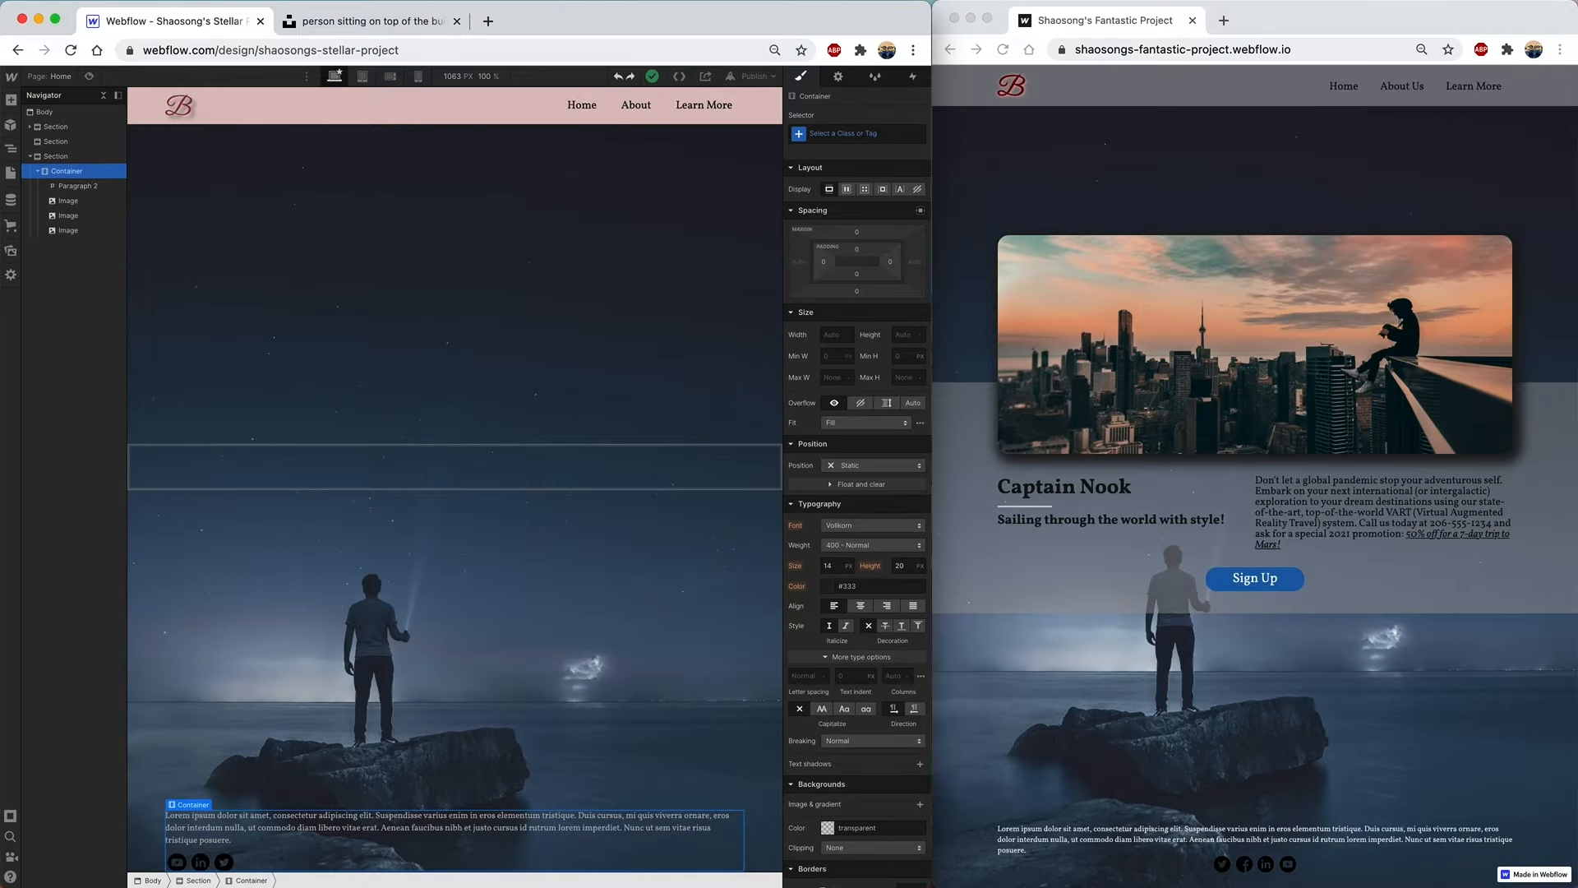
- Centre the bottom Container's contents while keeping Paragraph 2 left-aligned
{"action": "left_click", "coordinate": [224, 862]}
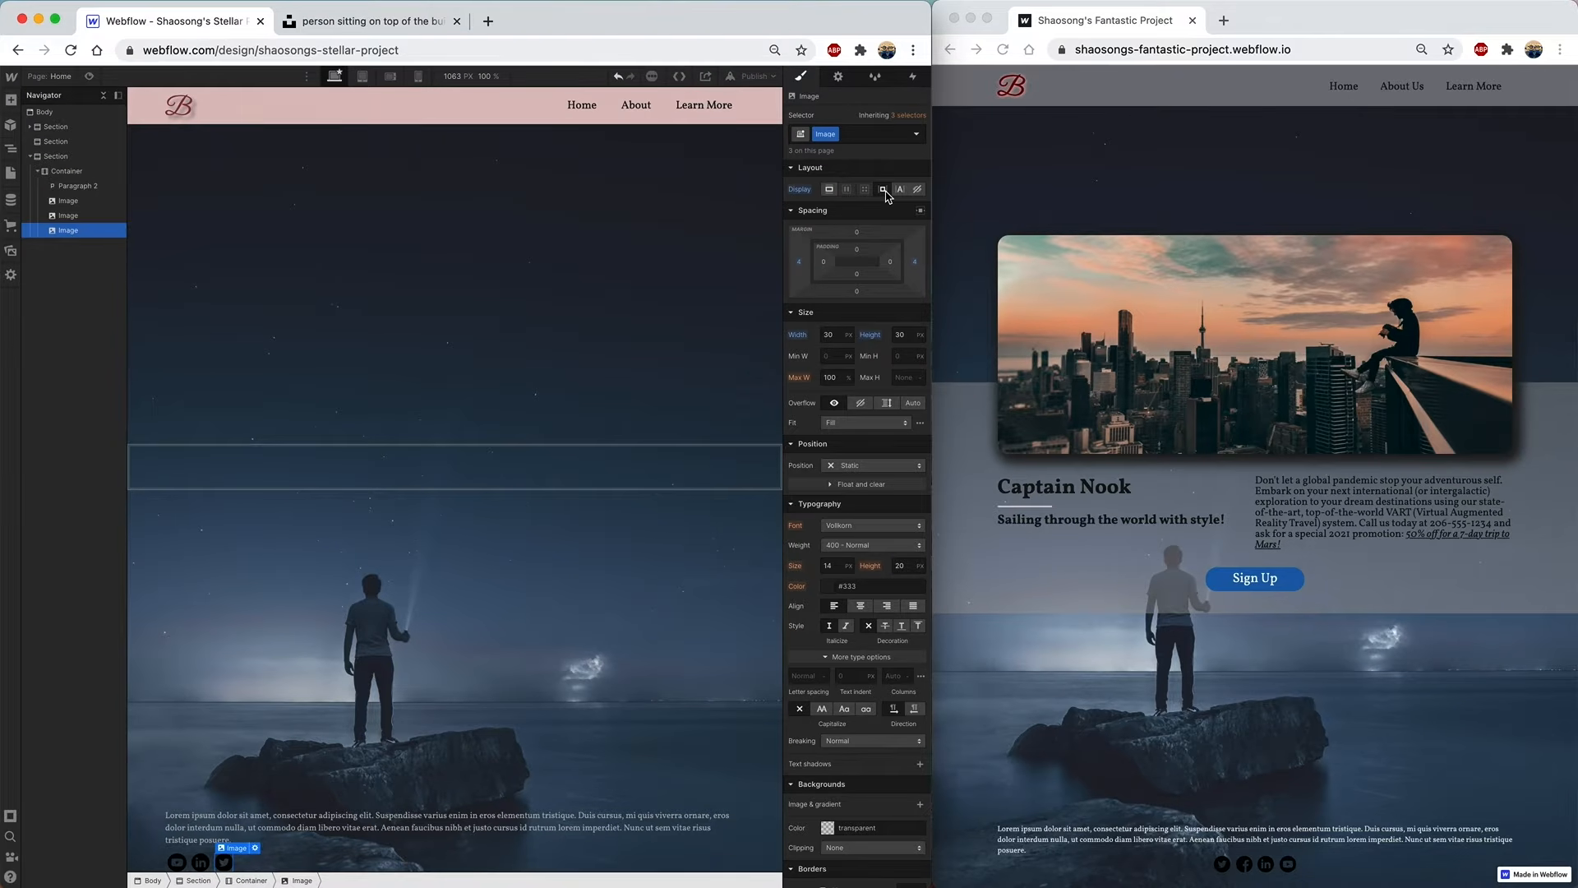
{"action": "left_click", "coordinate": [83, 173]}
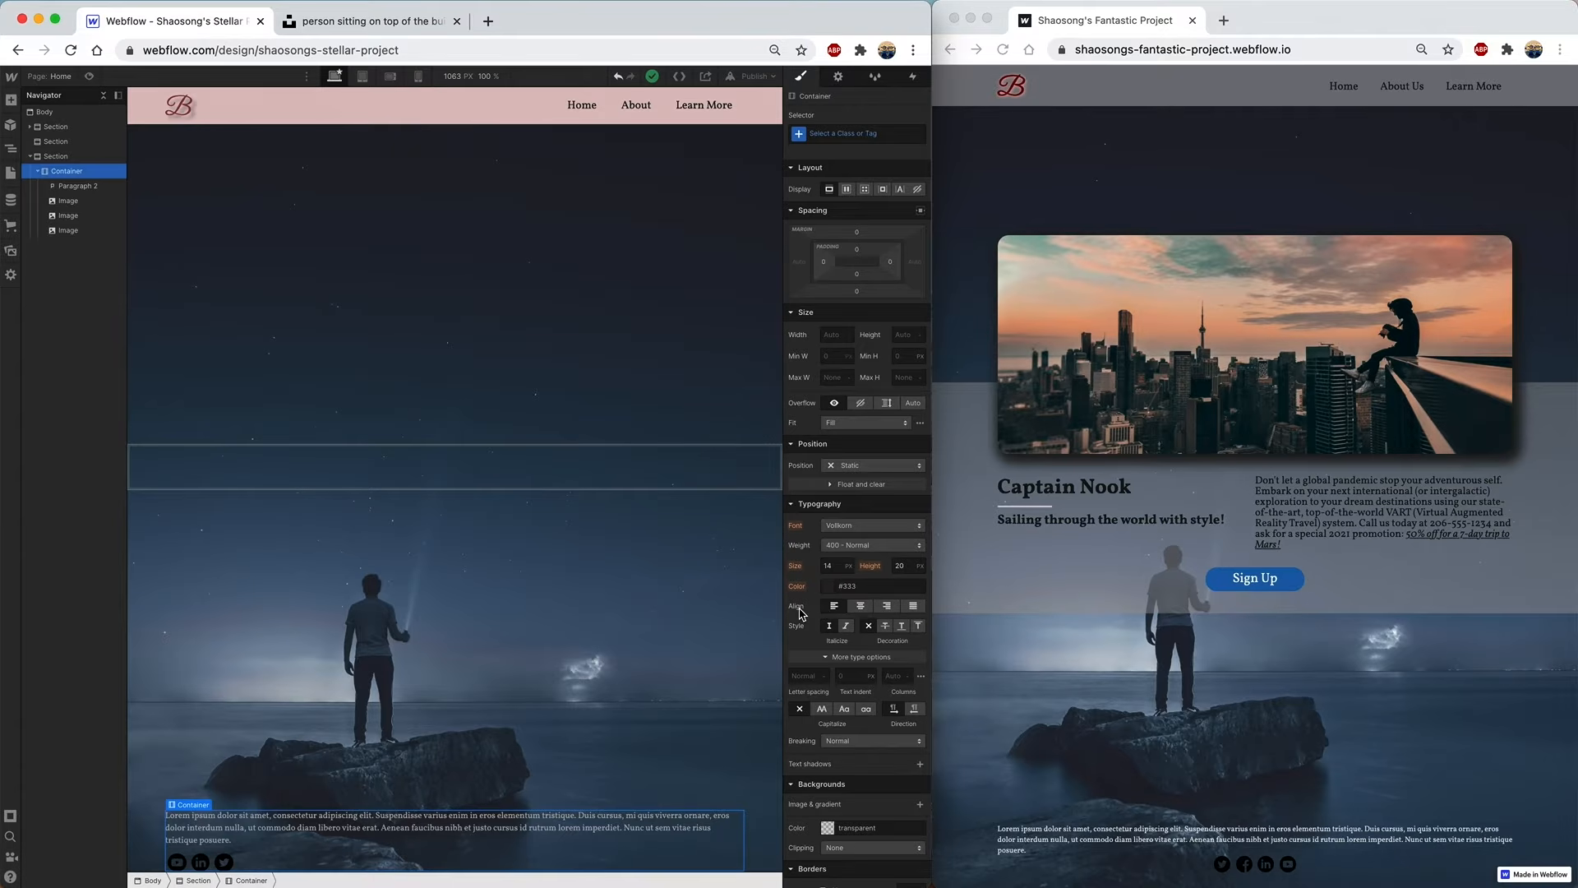
{"action": "left_click", "coordinate": [862, 607]}
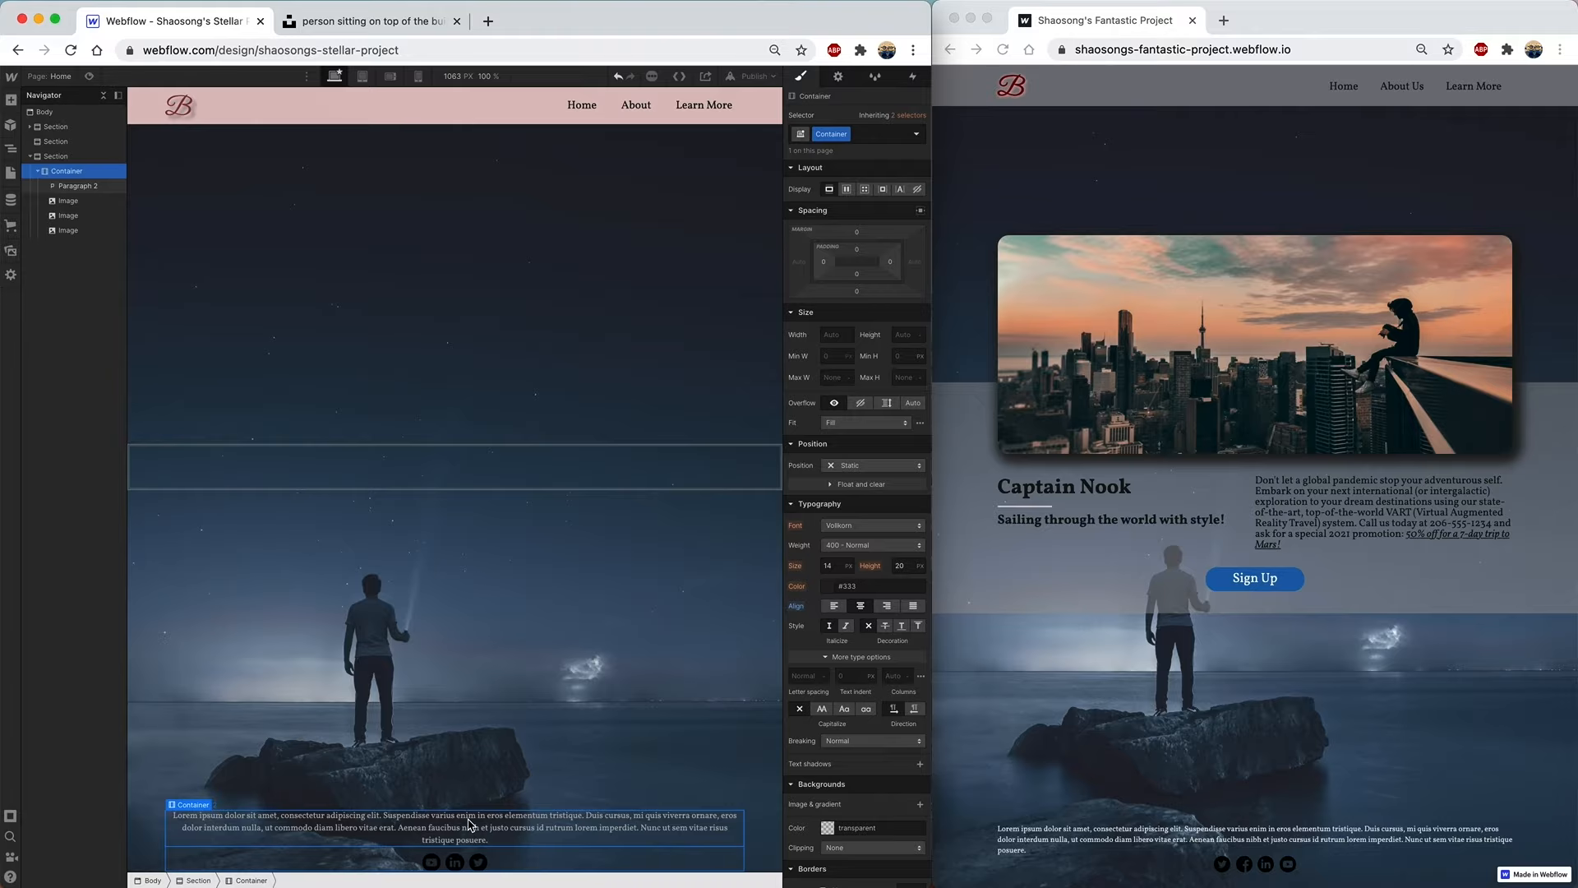
{"action": "left_click", "coordinate": [86, 189]}
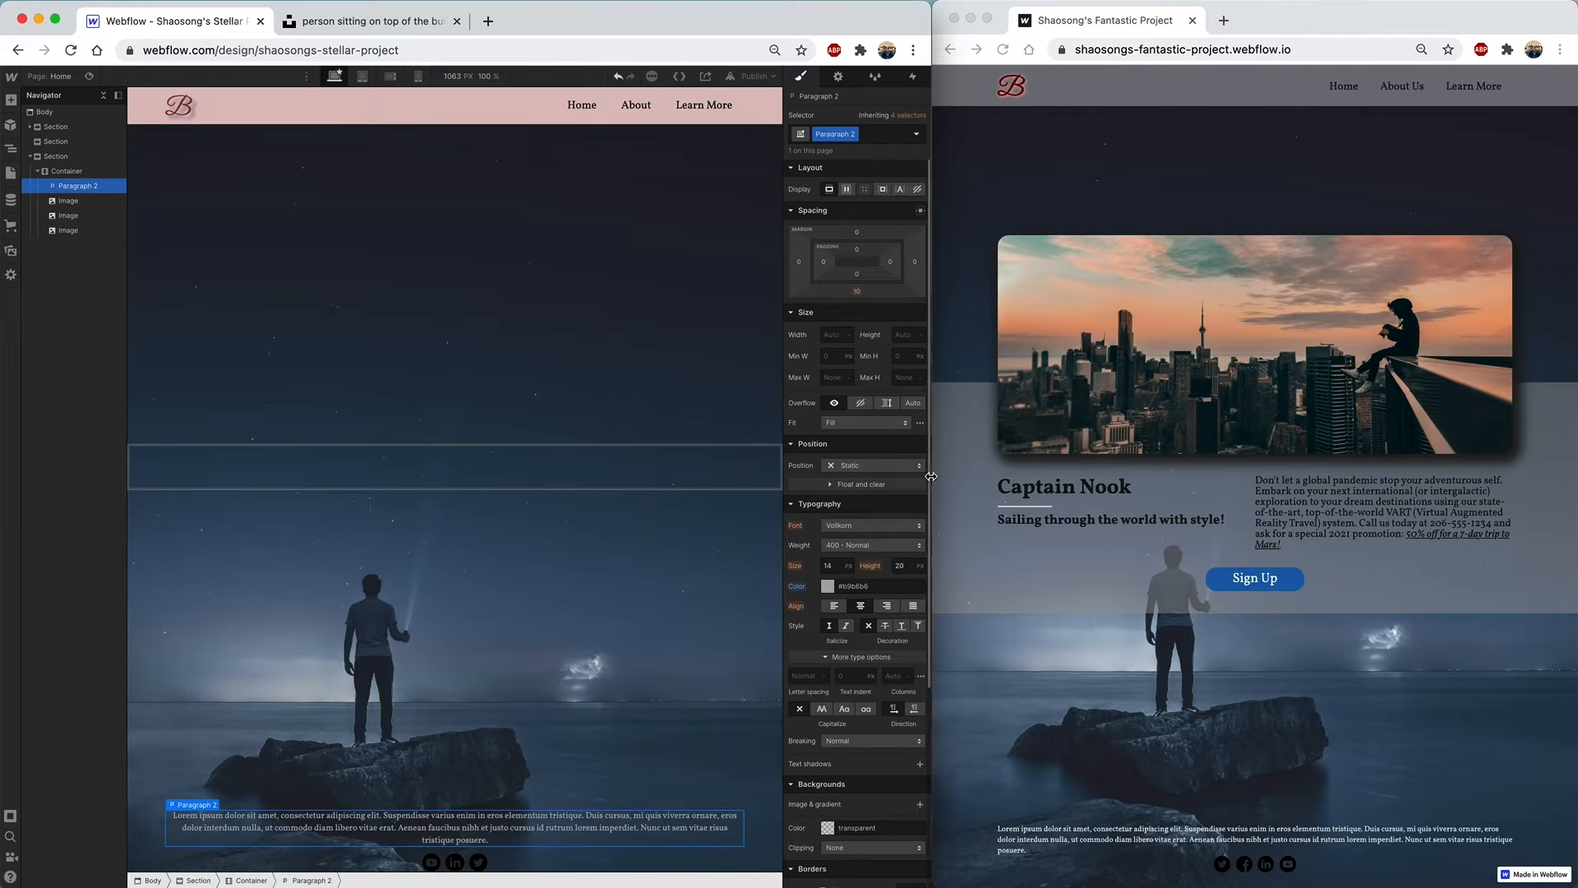
{"action": "left_click", "coordinate": [835, 607]}
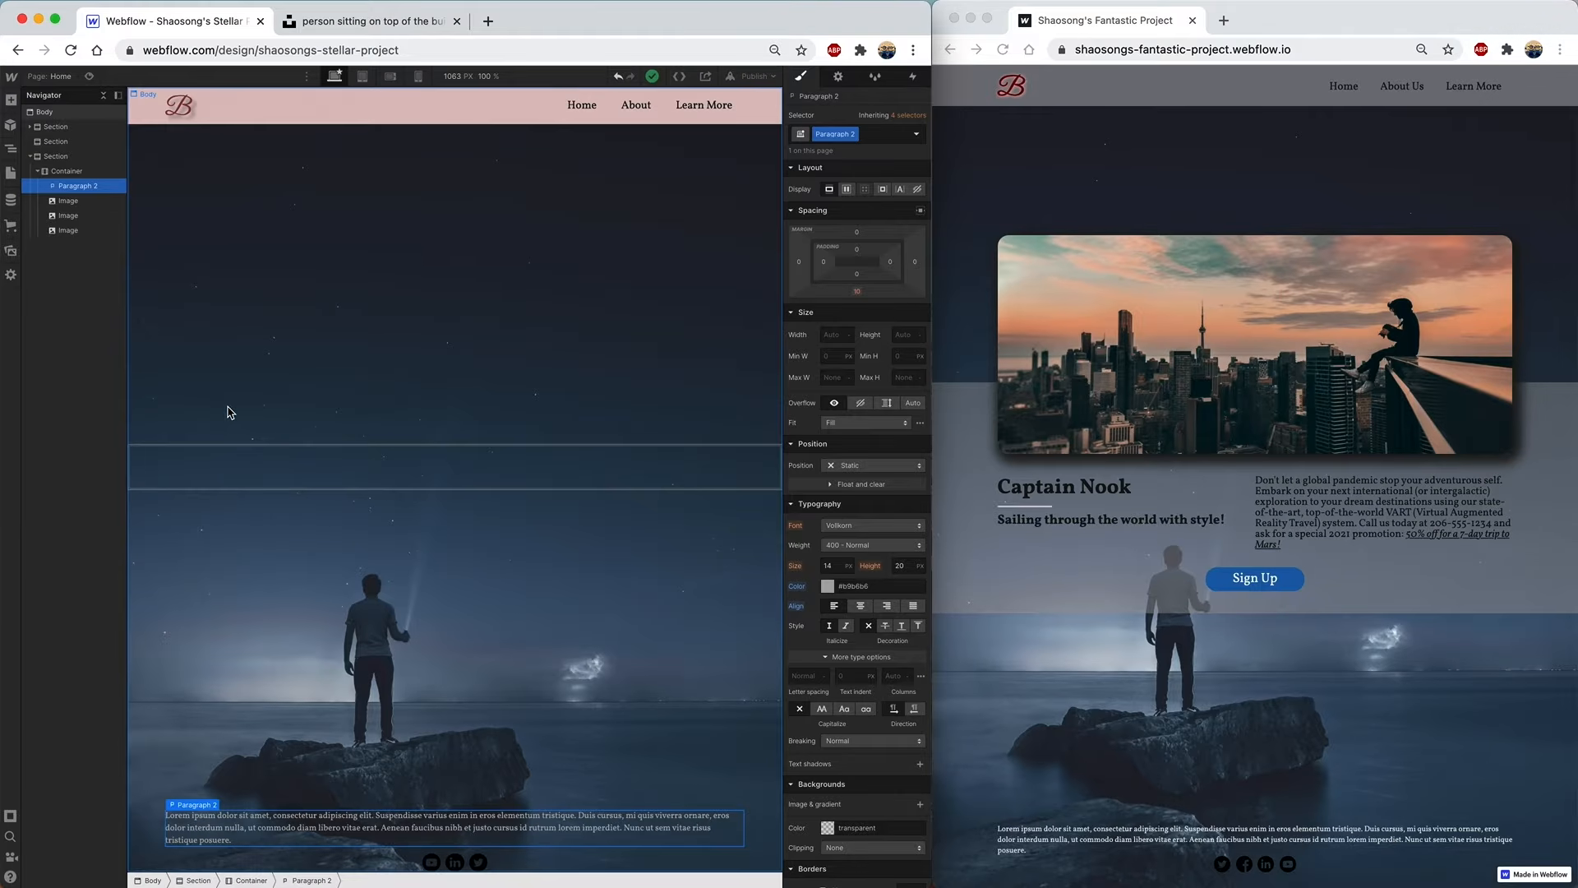
- Give the bottom Container about 26 px of bottom padding
{"action": "left_click", "coordinate": [148, 182]}
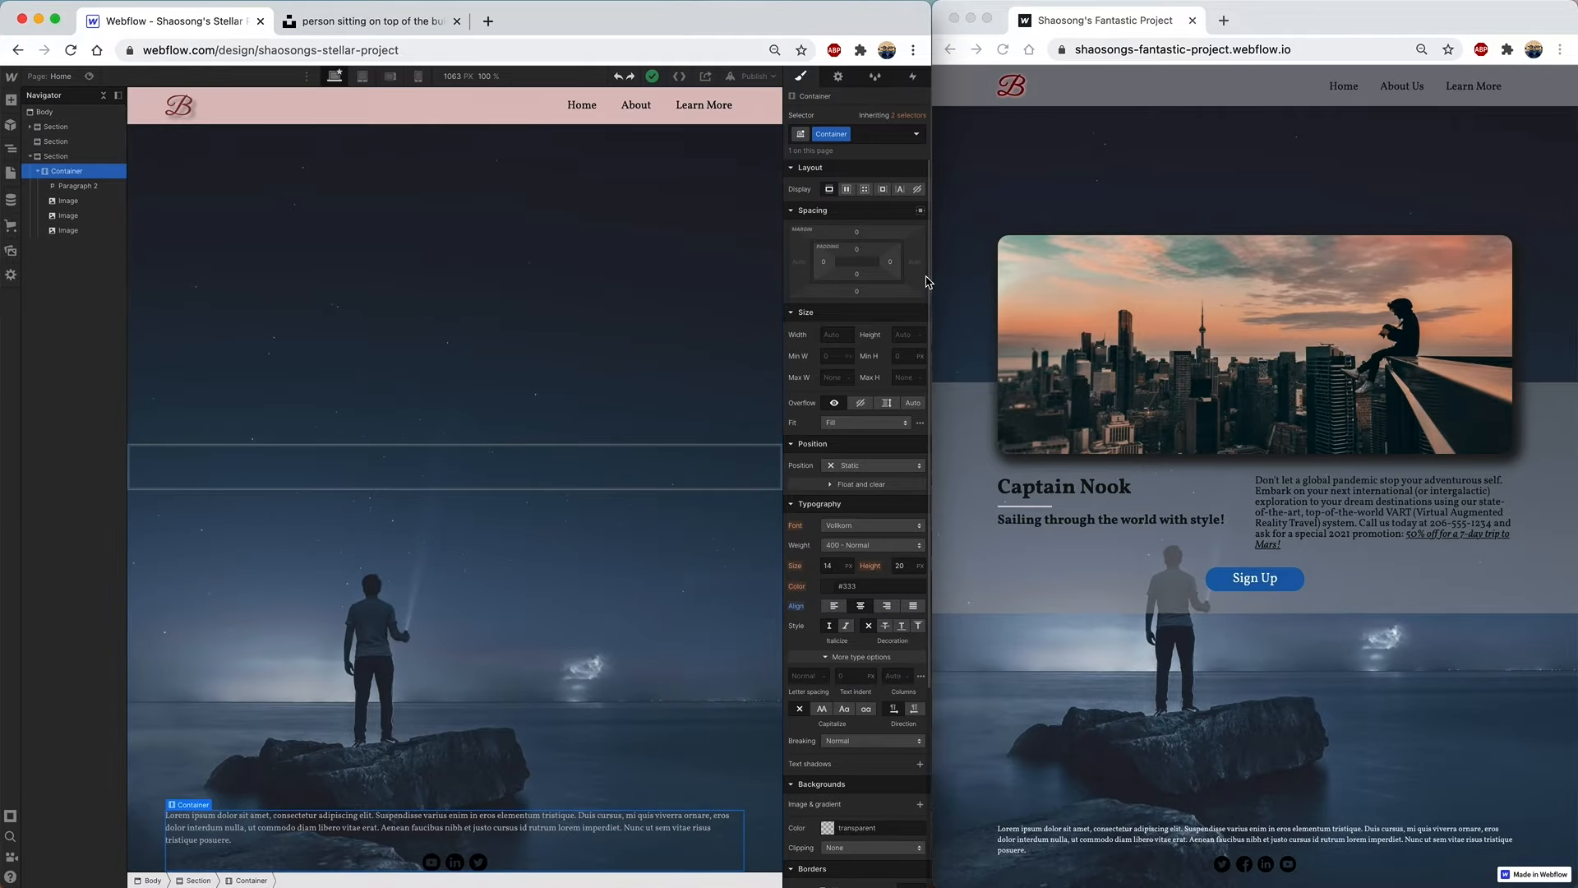
{"action": "left_click_drag", "start_coordinate": [858, 279], "coordinate": [859, 259]}
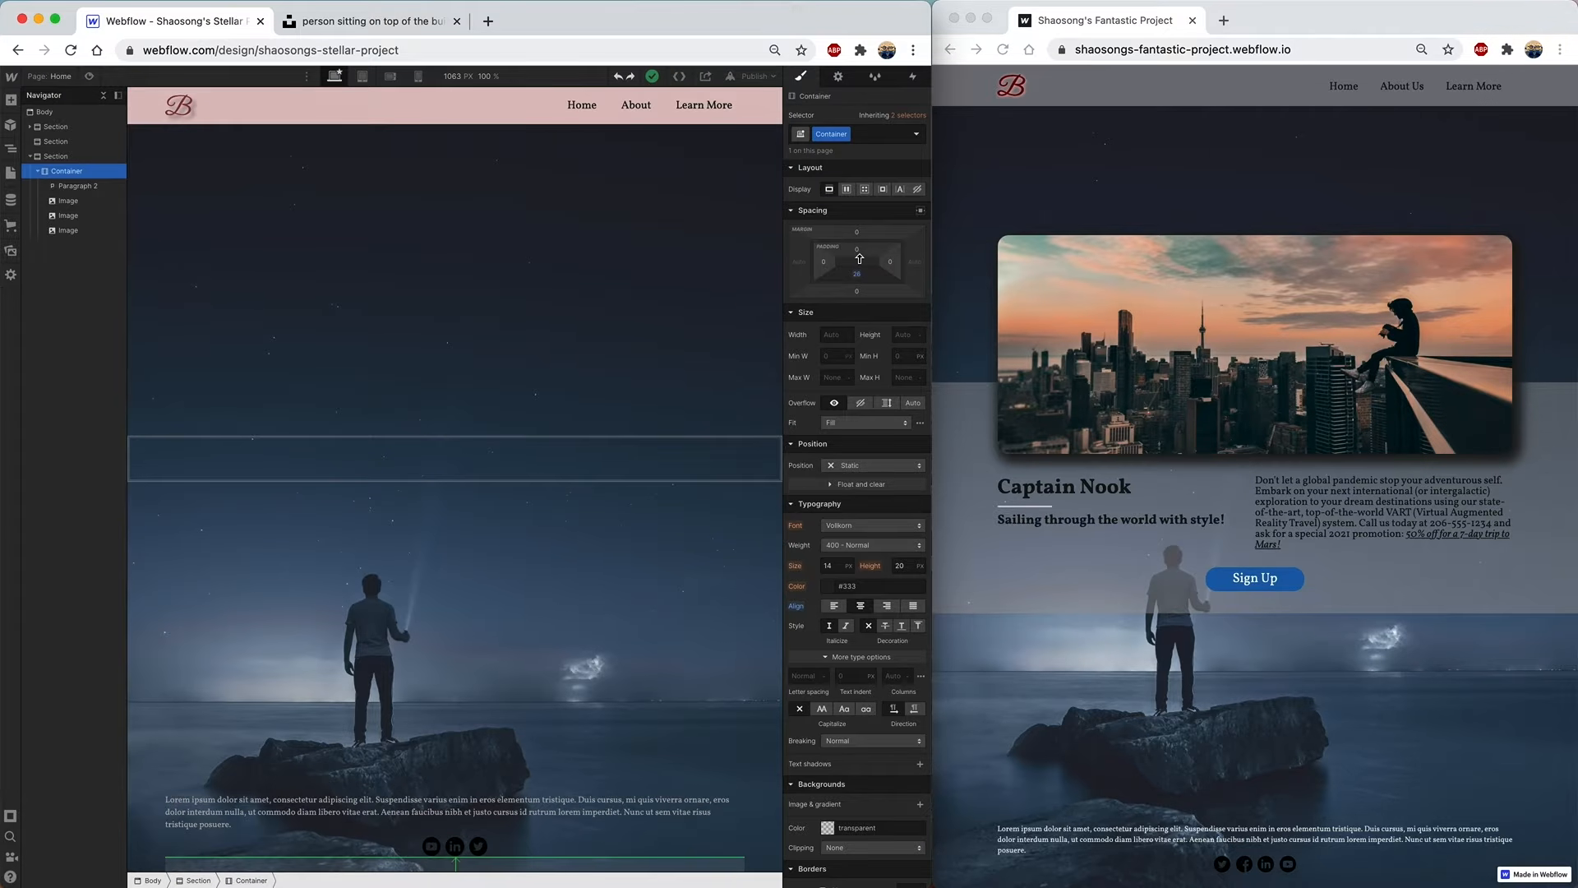
{"action": "left_click", "coordinate": [739, 275]}
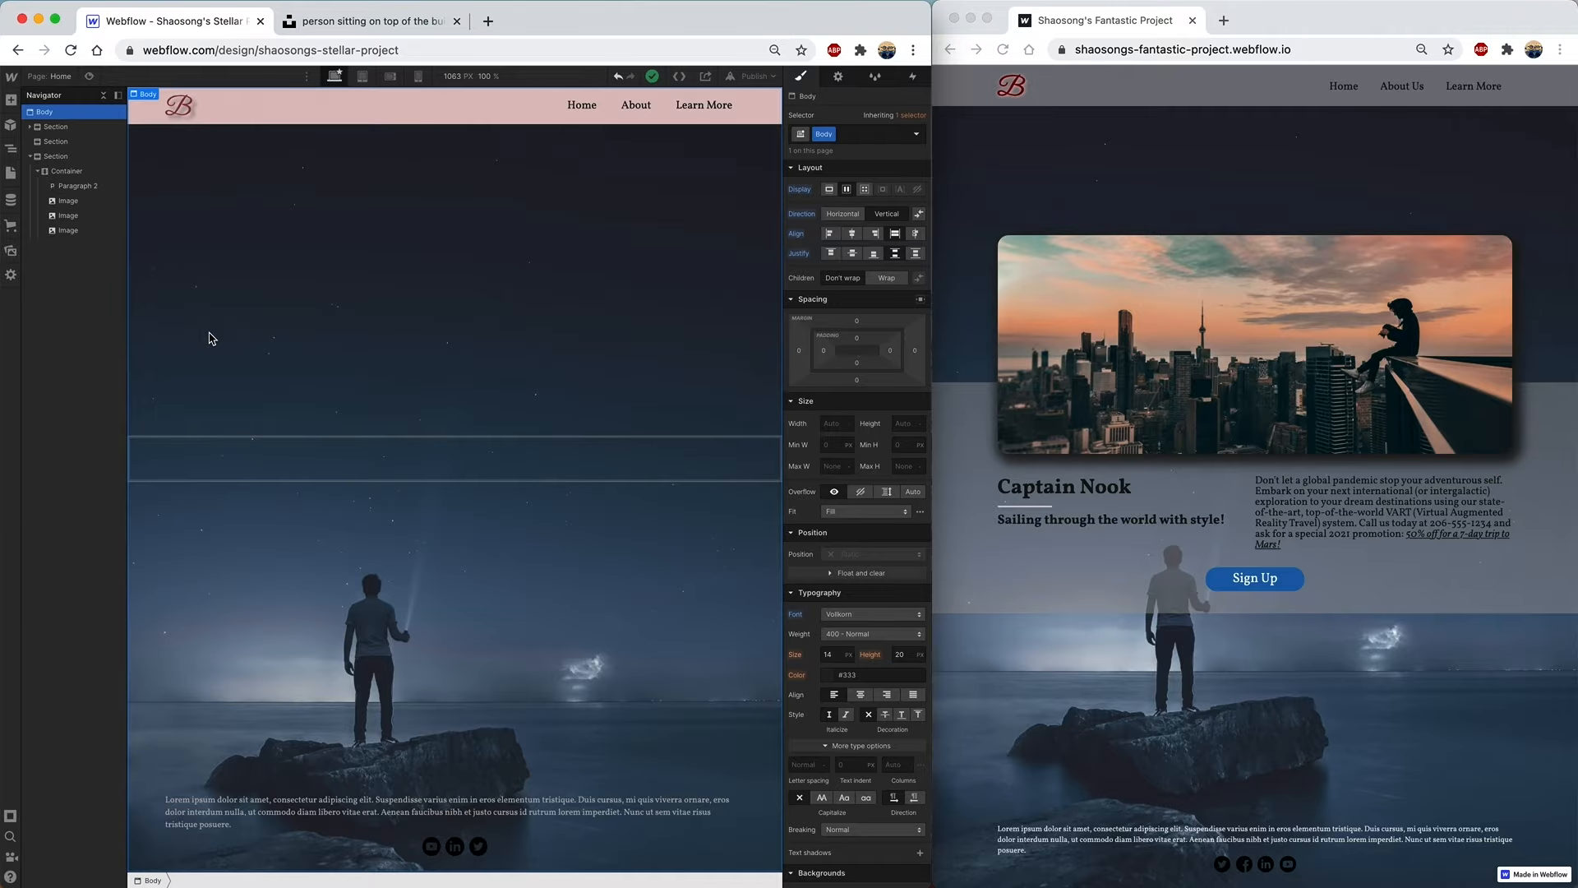
- Insert a Link Block around the first social icon in the Container
{"action": "left_click", "coordinate": [11, 100]}
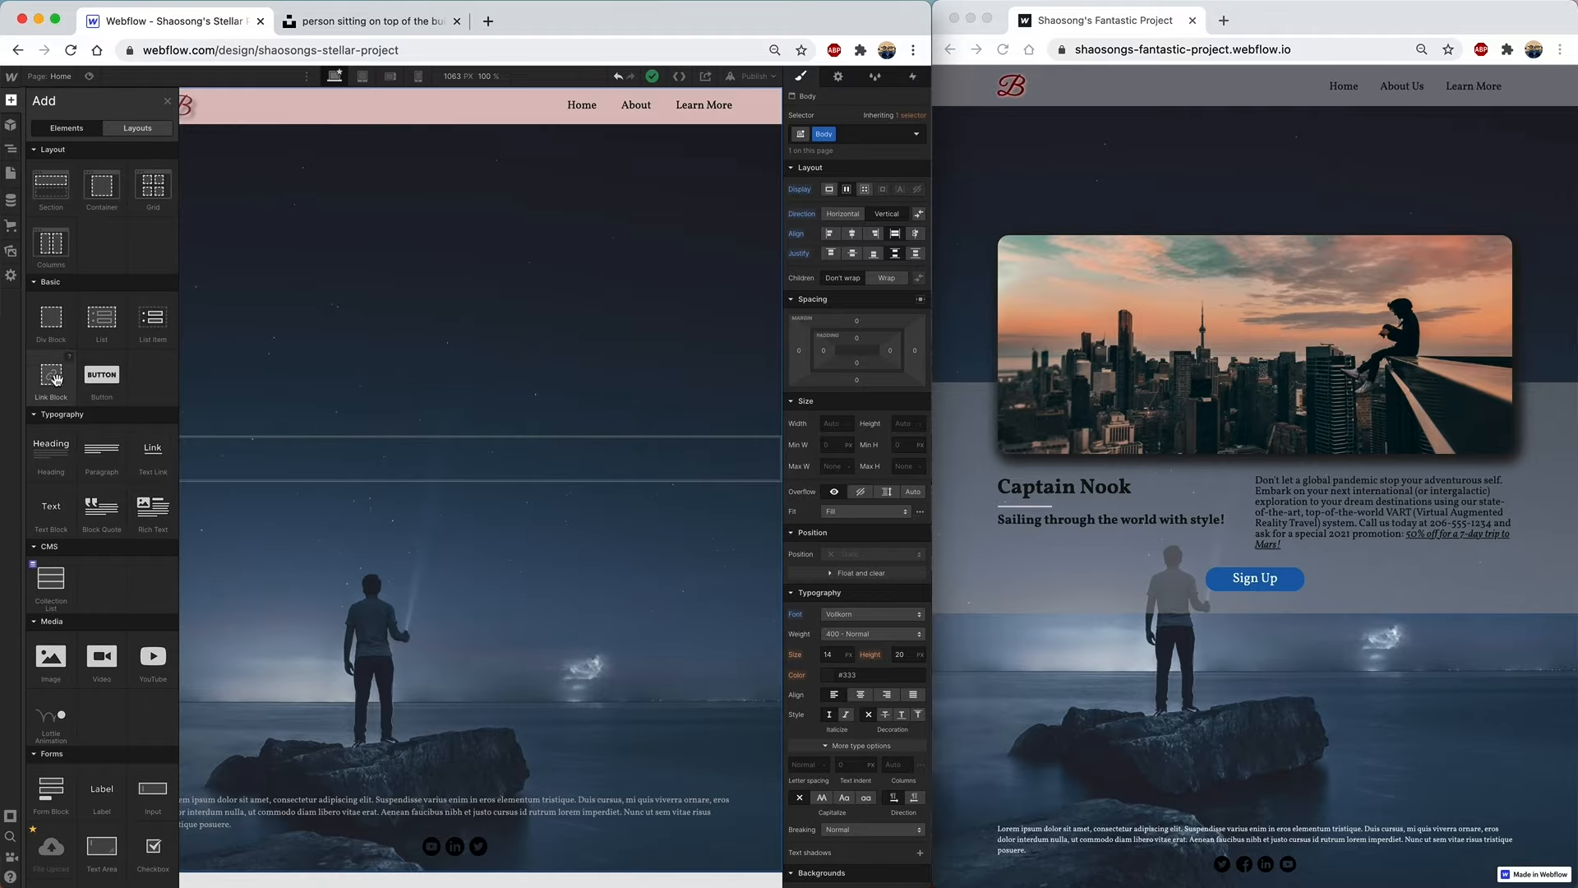
{"action": "left_click_drag", "start_coordinate": [52, 377], "coordinate": [81, 212]}
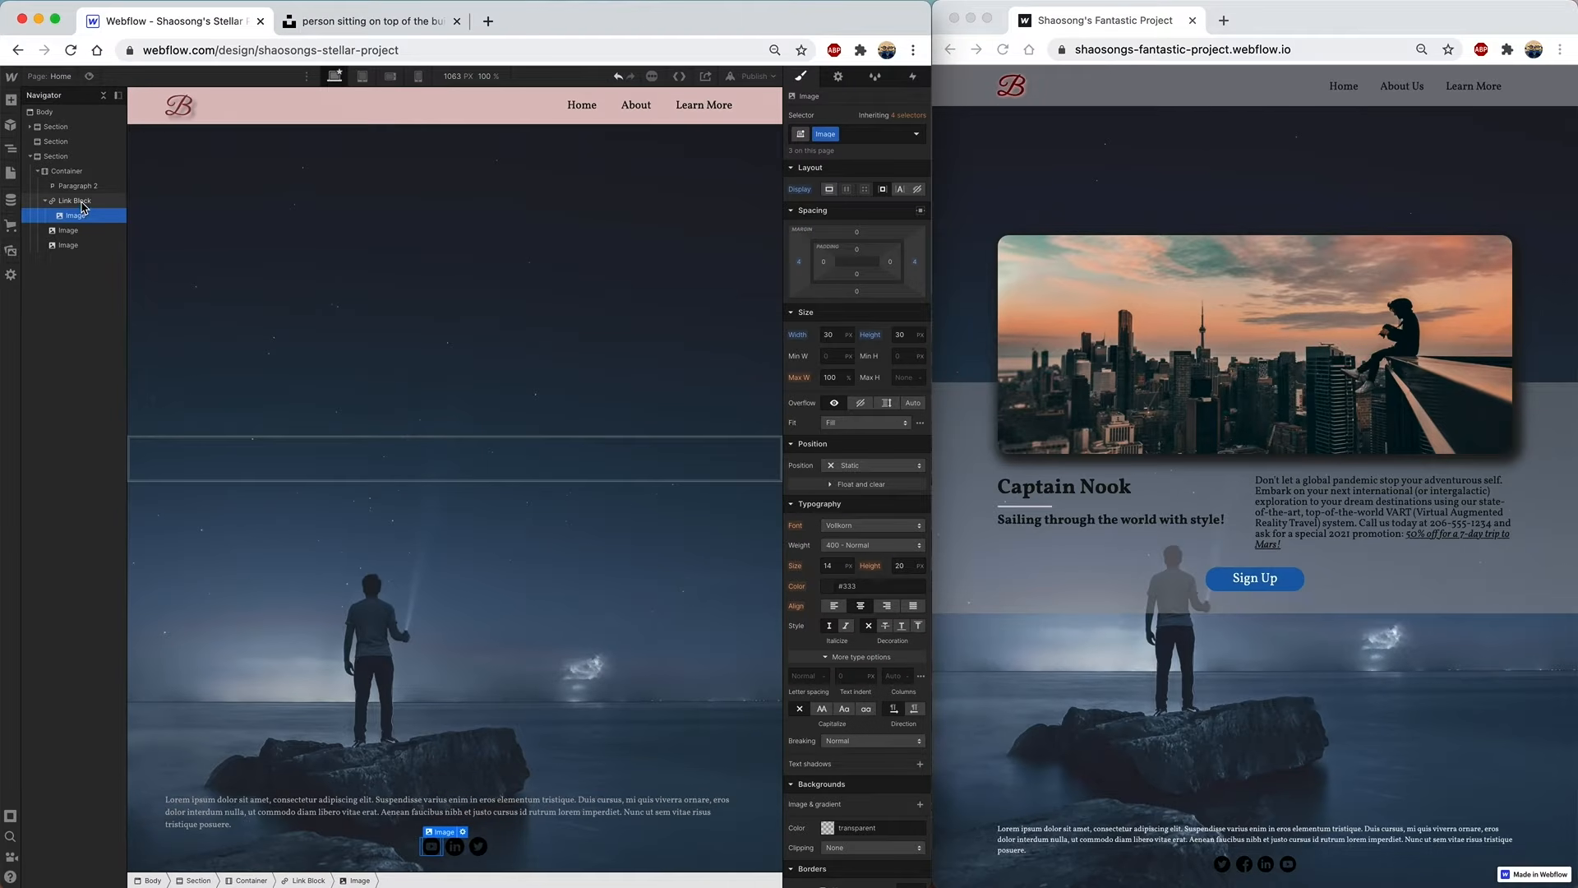
{"action": "left_click", "coordinate": [80, 203]}
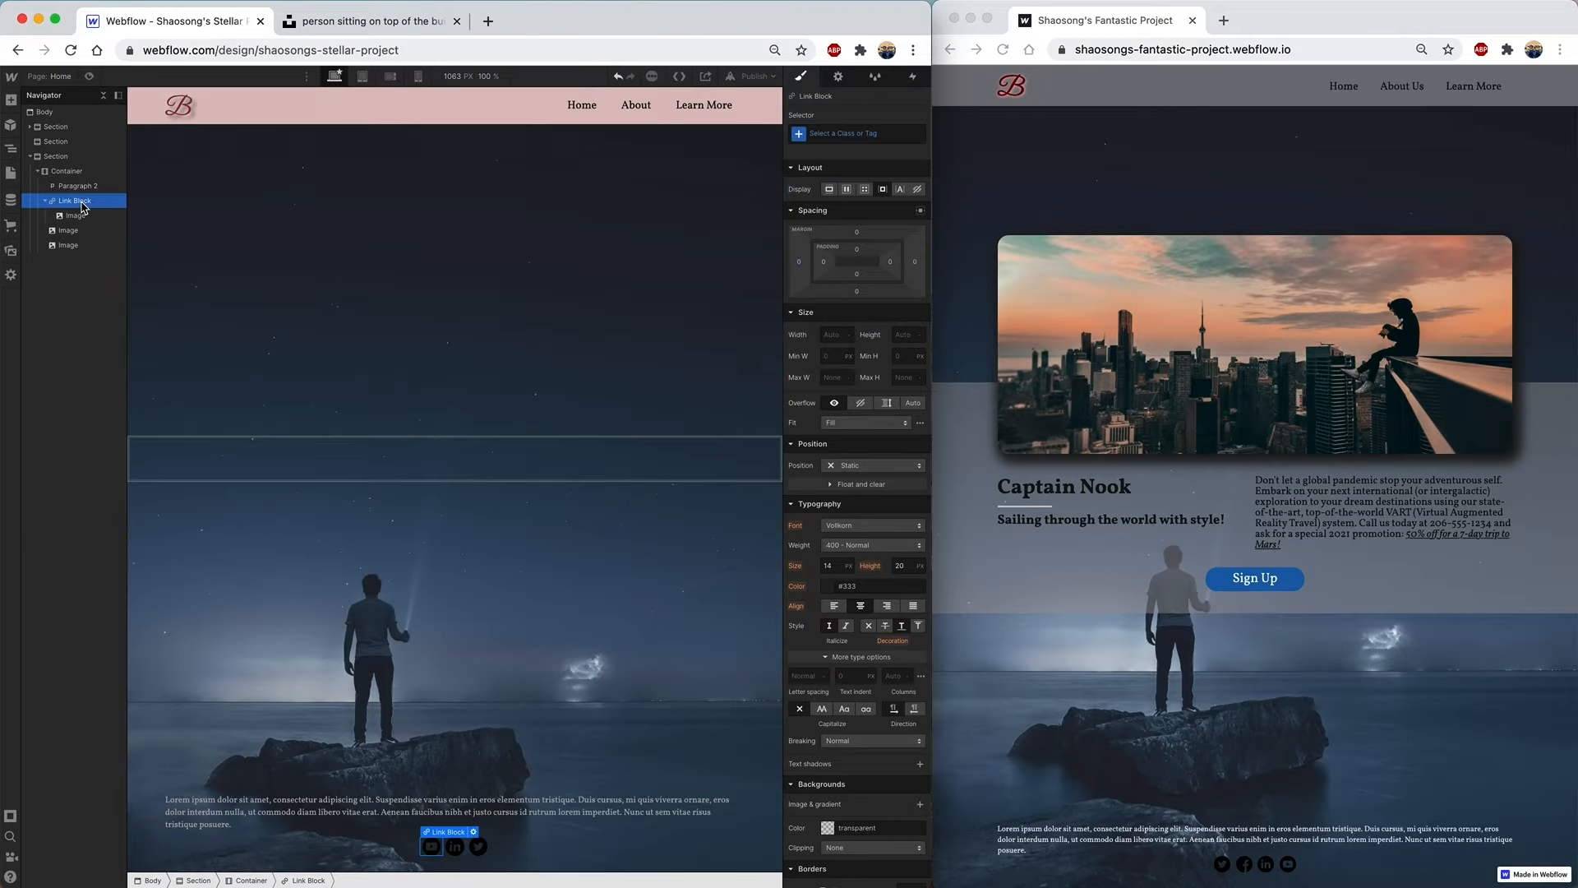
{"action": "left_click", "coordinate": [839, 79]}
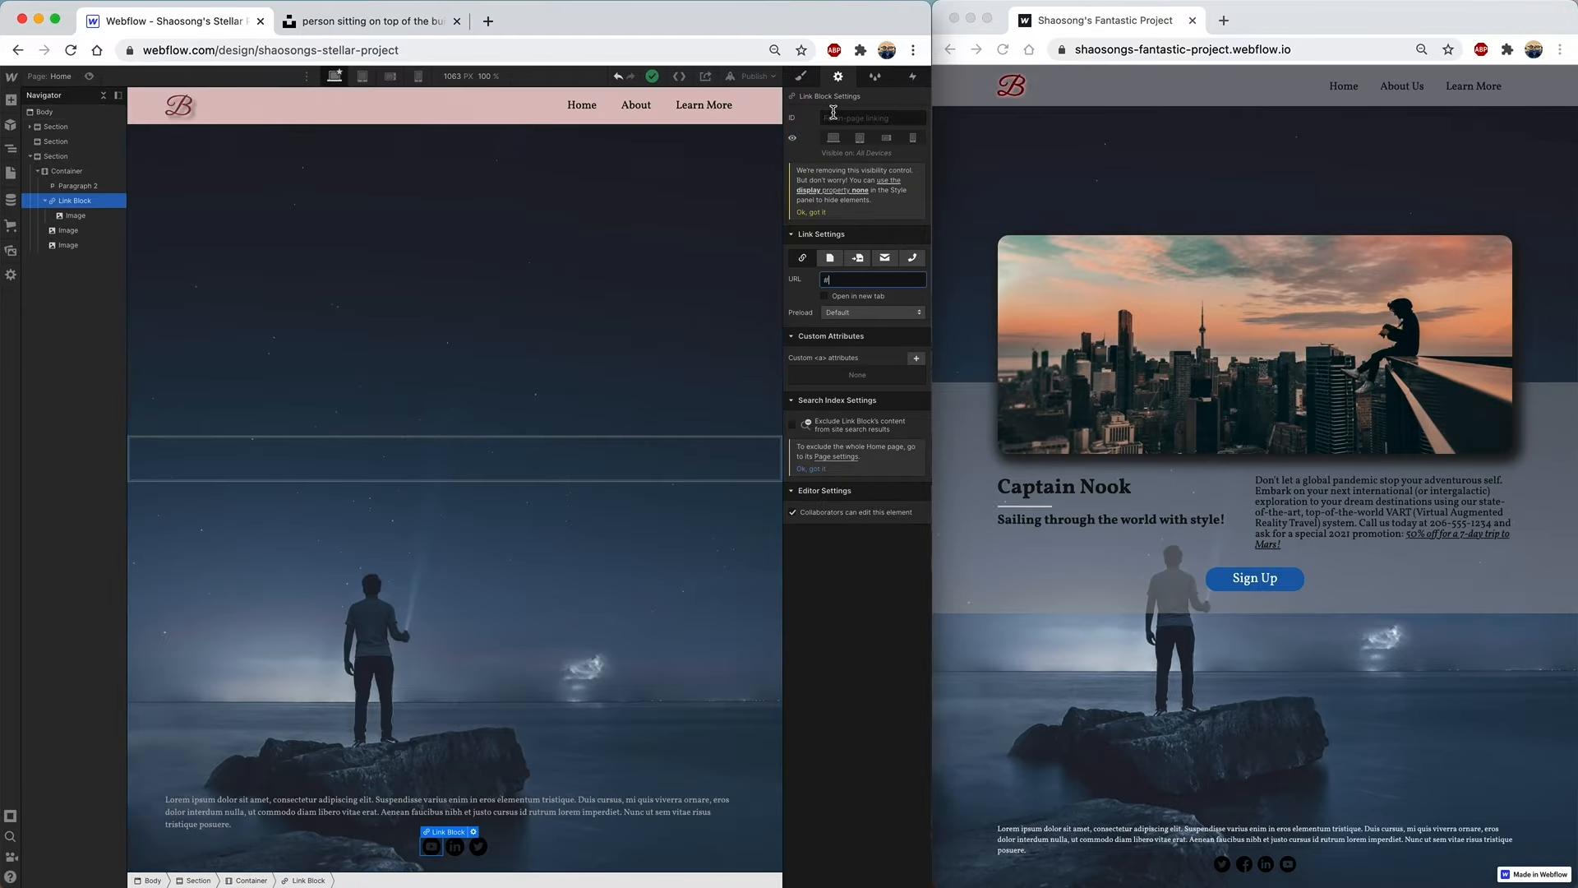
{"action": "left_click", "coordinate": [840, 280]}
{"action": "left_click_drag", "start_coordinate": [839, 281], "coordinate": [787, 285]}
{"action": "left_click", "coordinate": [32, 158]}
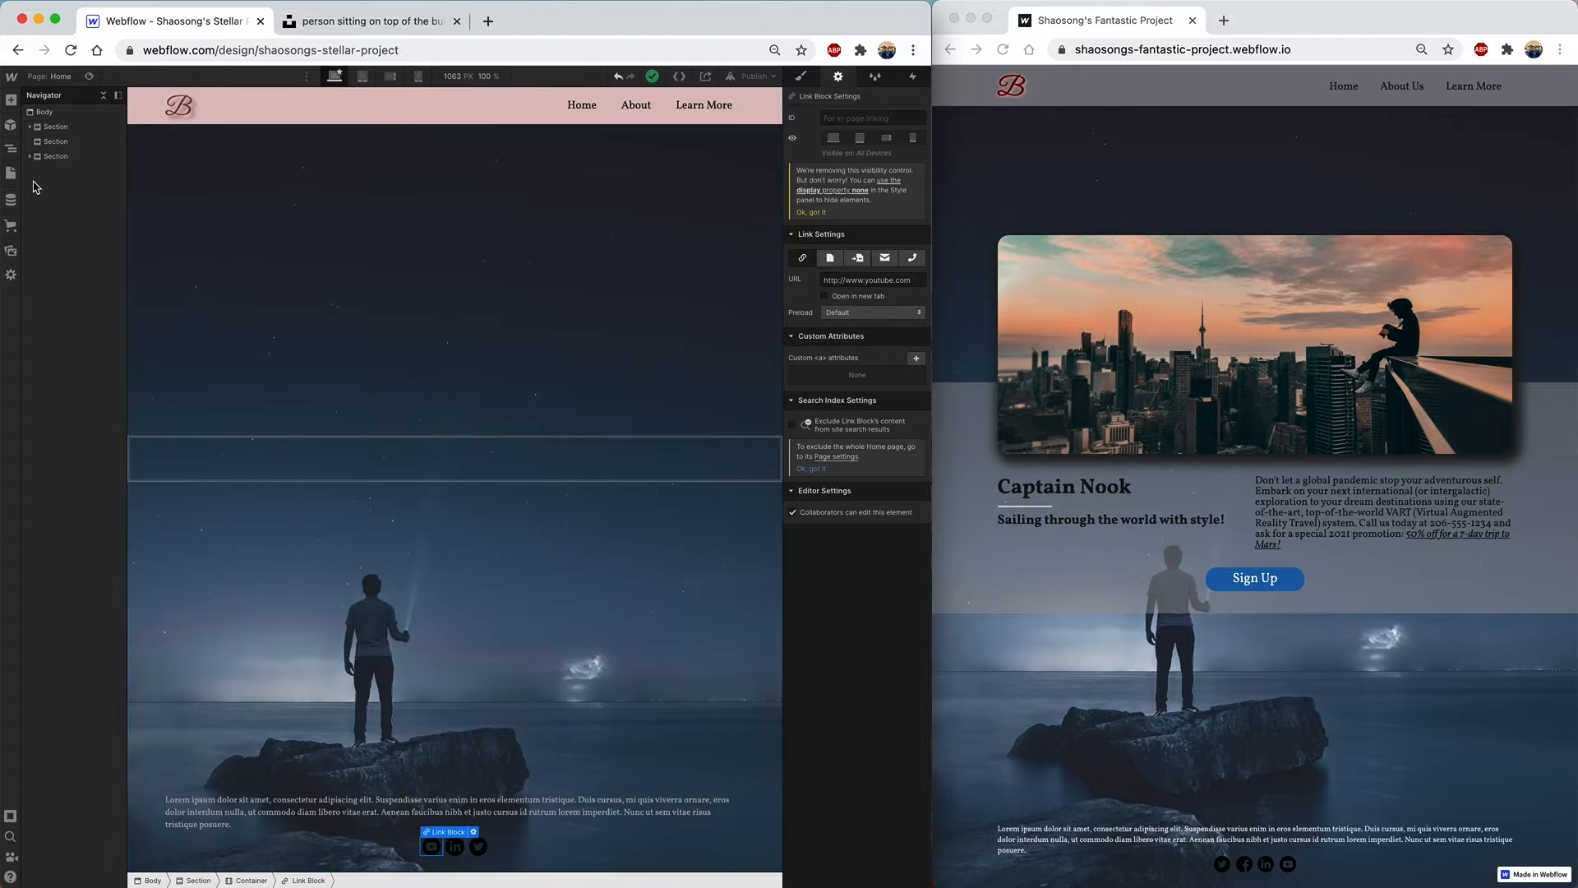
{"action": "left_click", "coordinate": [12, 101]}
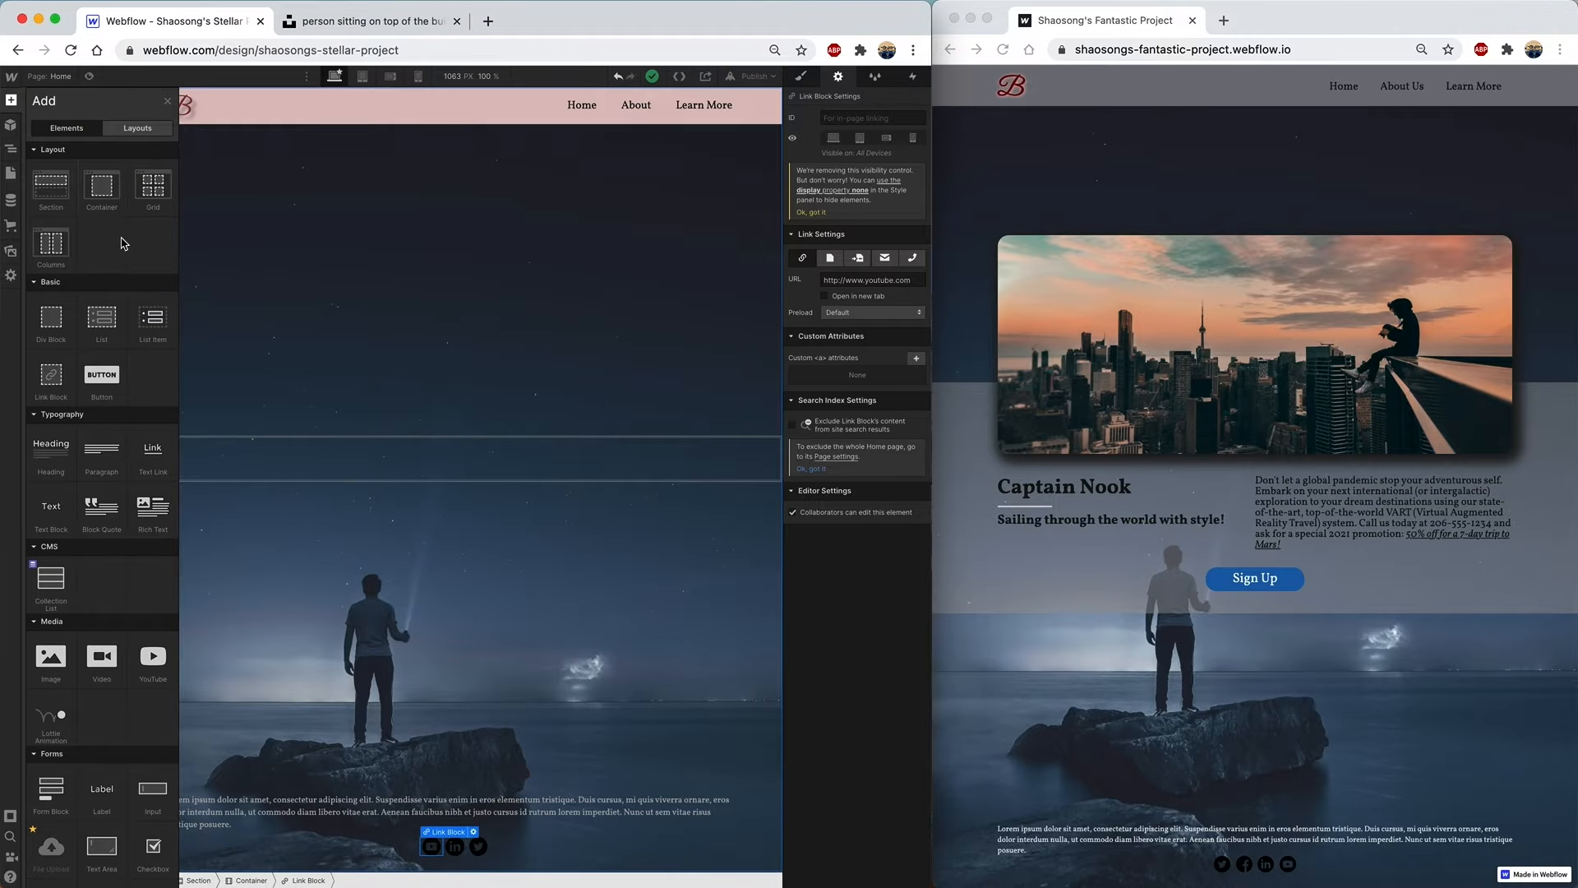
- Place a new Container in the second section
{"action": "left_click_drag", "start_coordinate": [102, 191], "coordinate": [93, 150]}
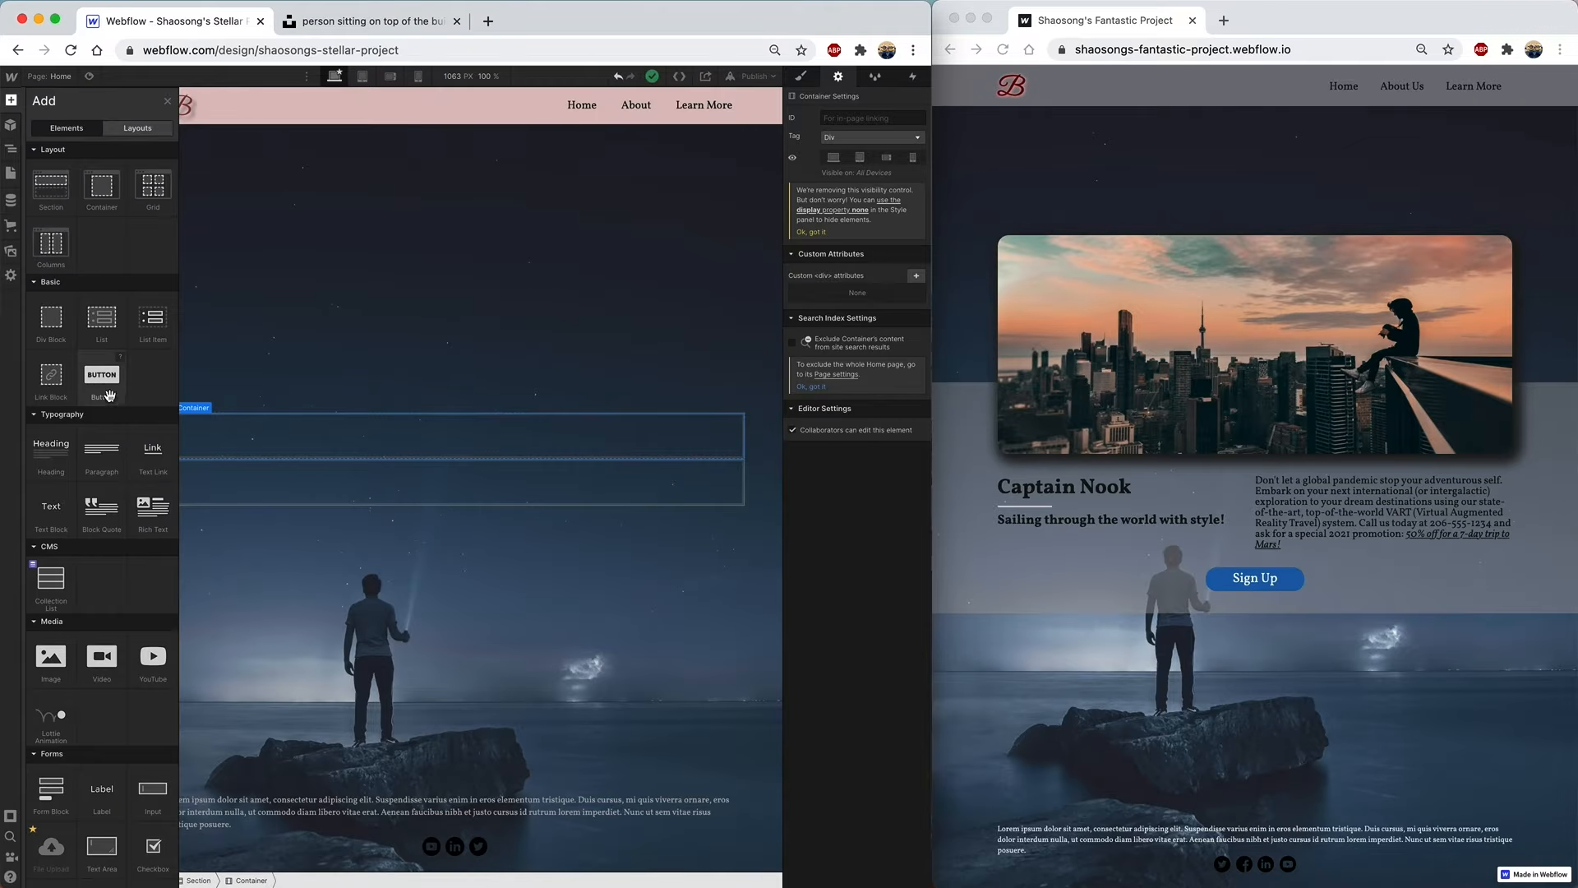
{"action": "scroll", "coordinate": [103, 447], "scroll_direction": "down", "scroll_amount": 5}
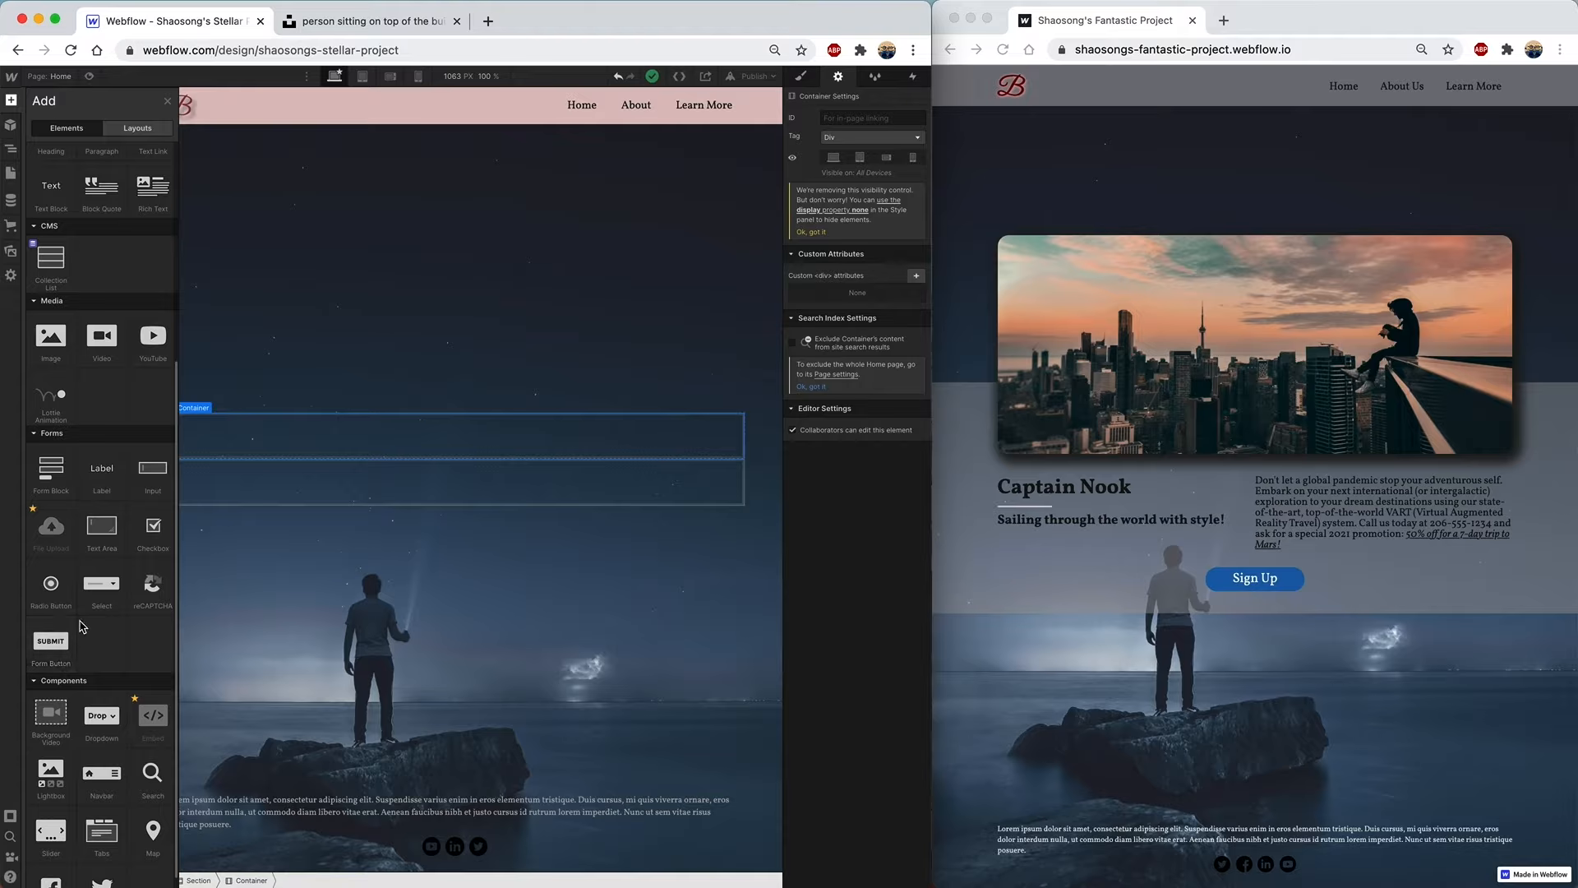
{"action": "scroll", "coordinate": [82, 626], "scroll_direction": "up", "scroll_amount": 4}
{"action": "scroll", "coordinate": [82, 626], "scroll_direction": "up", "scroll_amount": 1}
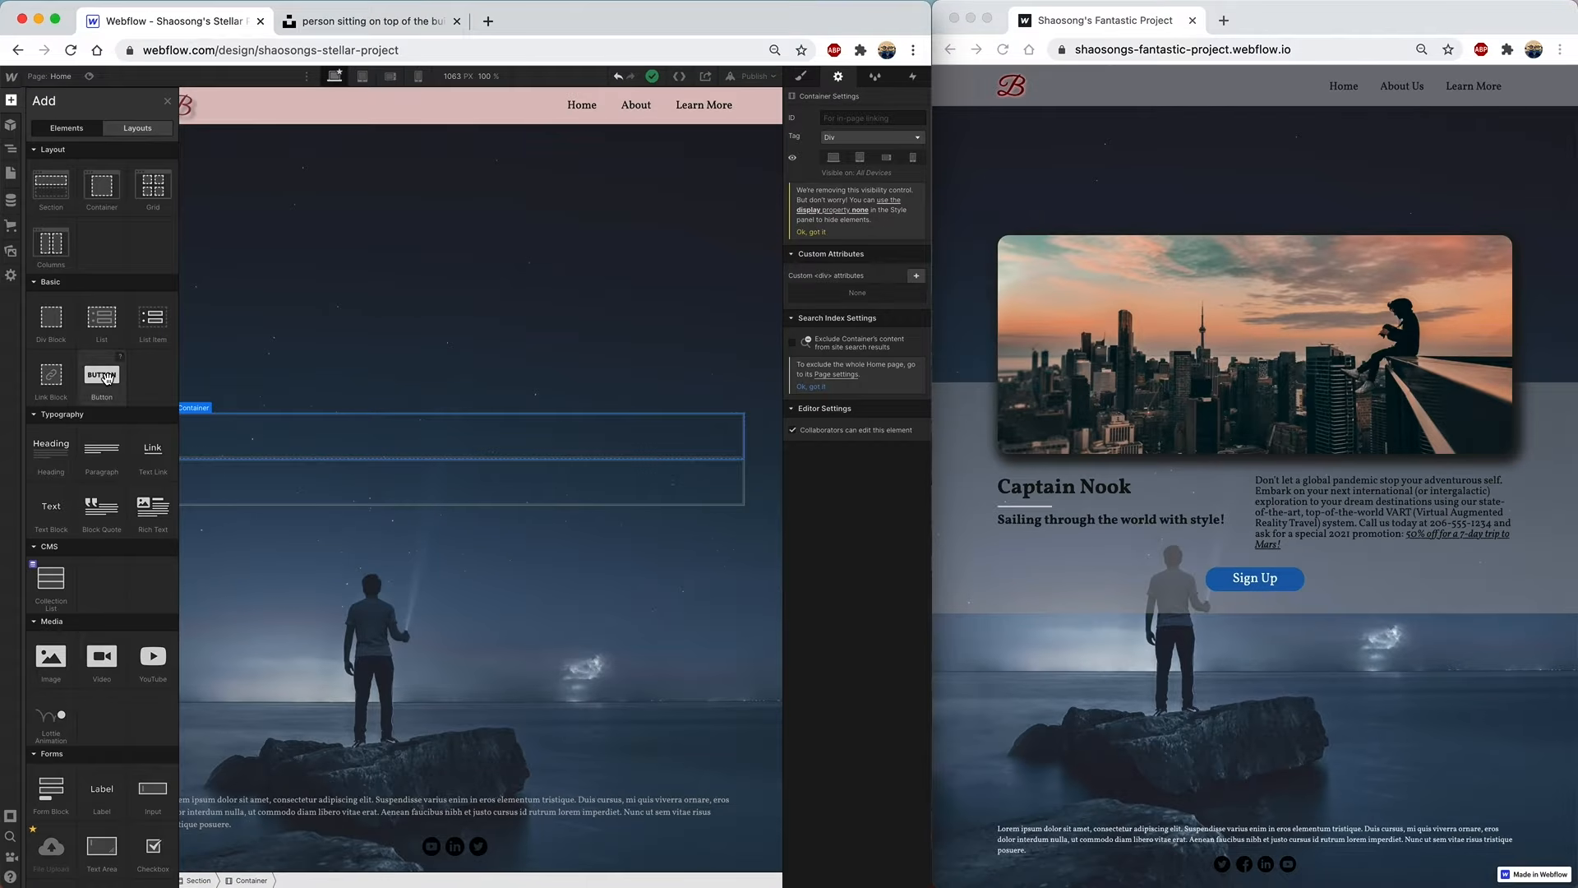
- Add a Button to the section and a Div Block inside the new Container
{"action": "left_click_drag", "start_coordinate": [104, 376], "coordinate": [119, 187]}
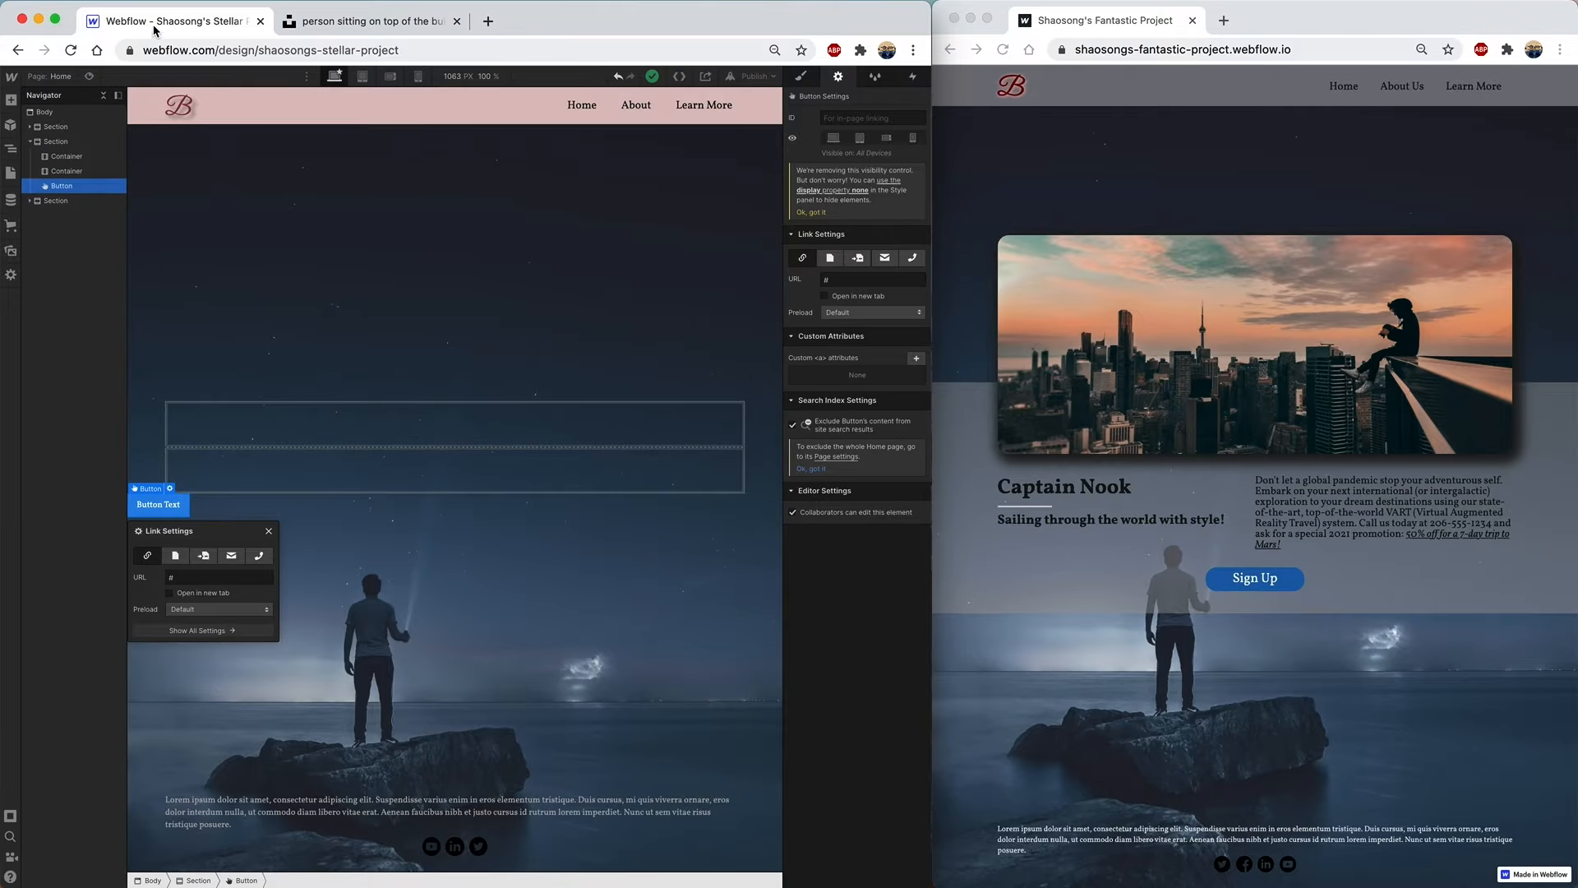
{"action": "left_click", "coordinate": [12, 101]}
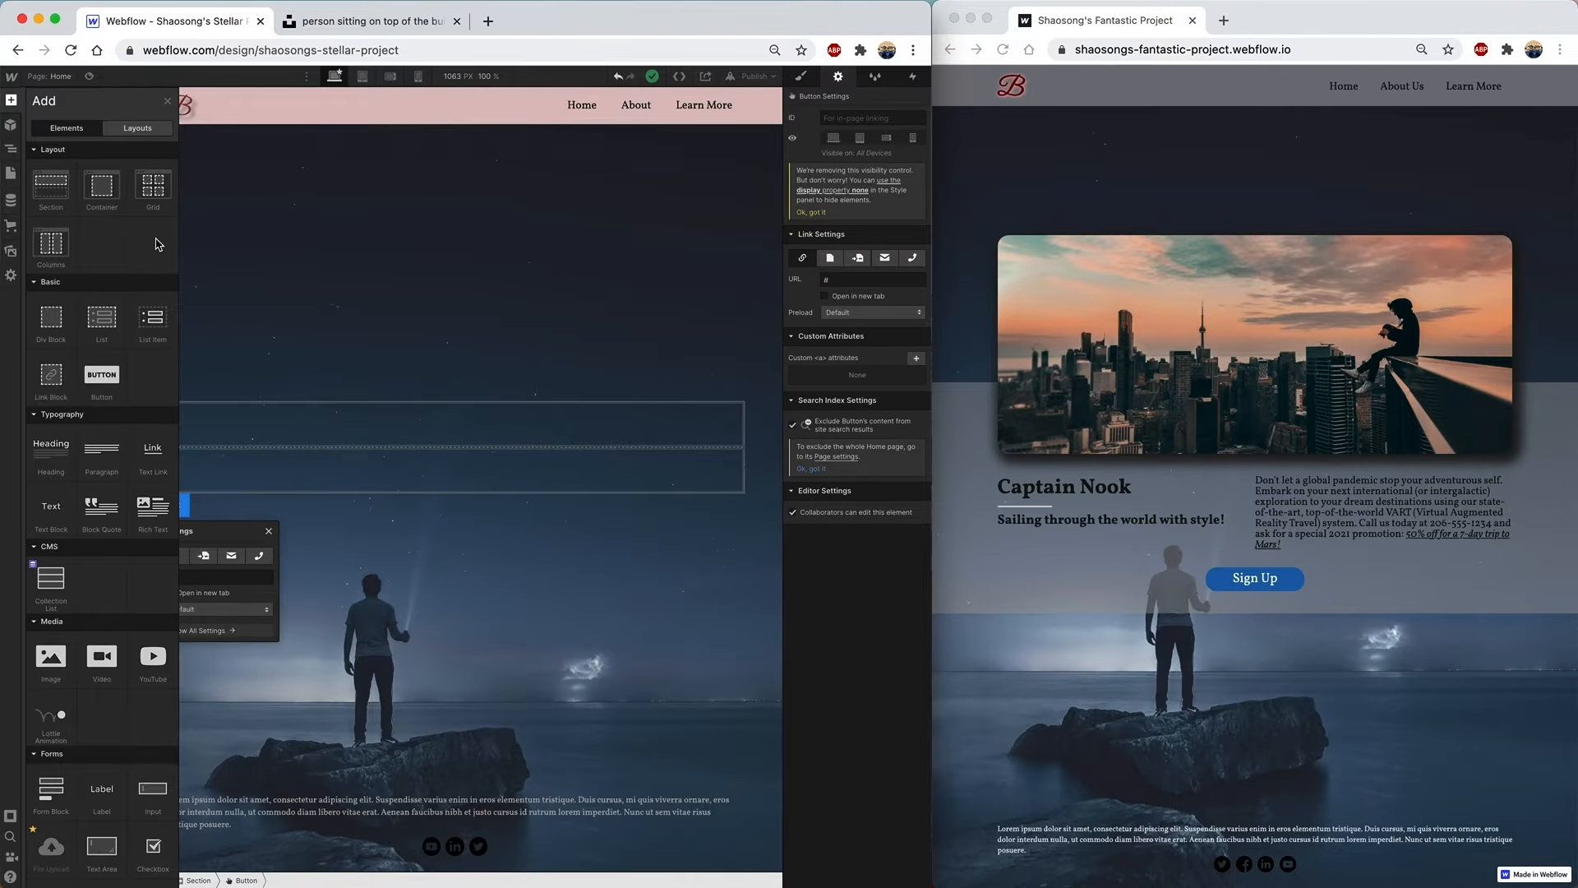
{"action": "left_click_drag", "start_coordinate": [51, 317], "coordinate": [85, 187]}
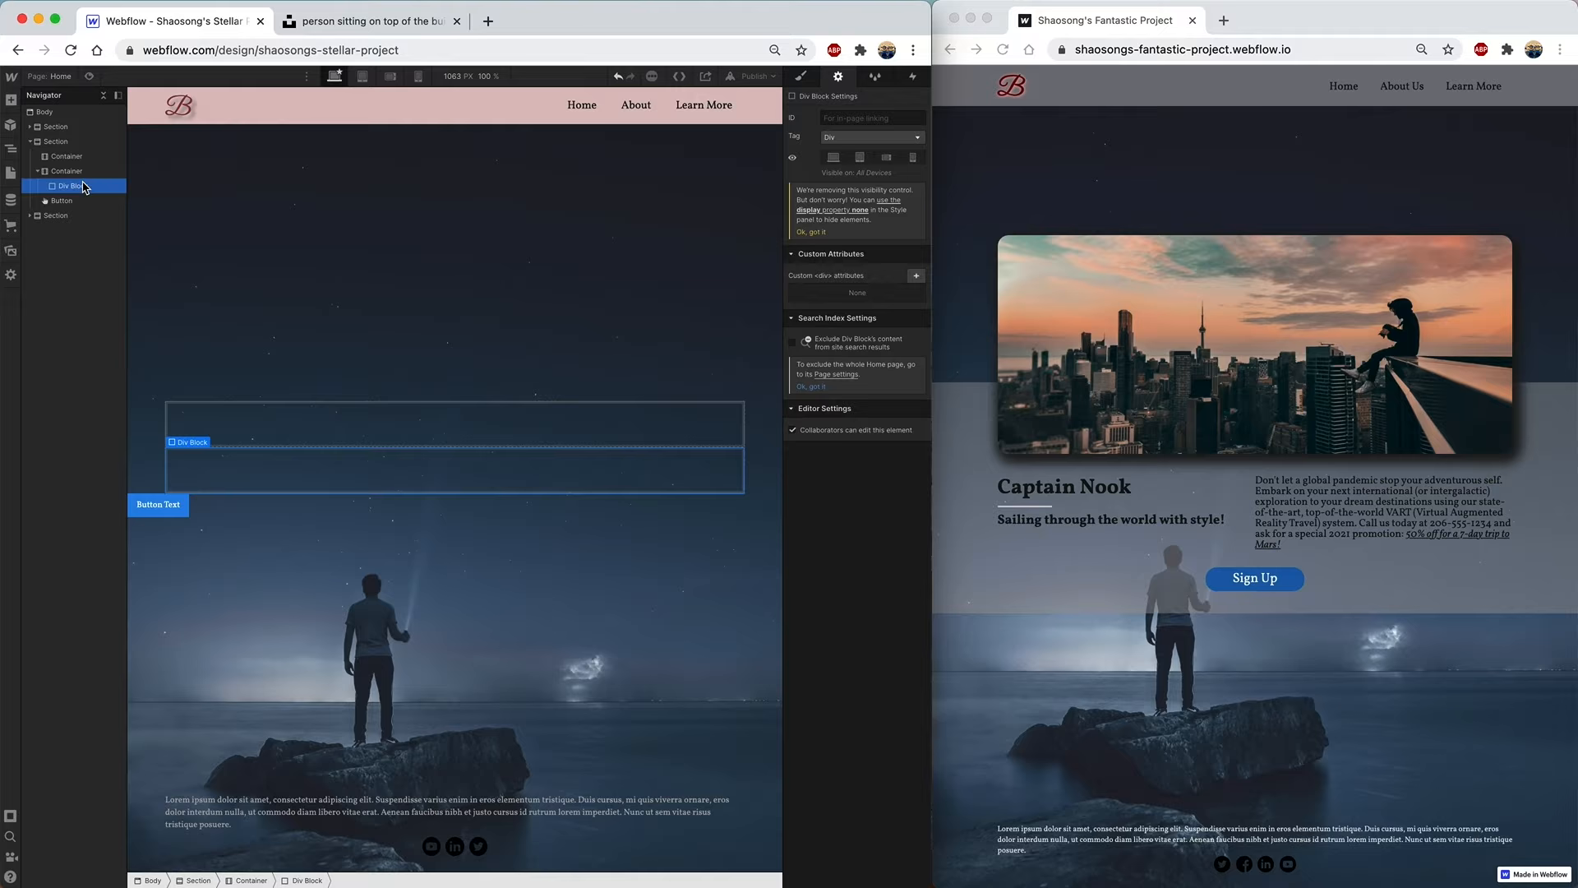
- Add a second Div Block and make the Container flex with space-between justification
{"action": "left_click", "coordinate": [10, 100]}
{"action": "left_click_drag", "start_coordinate": [54, 321], "coordinate": [78, 181]}
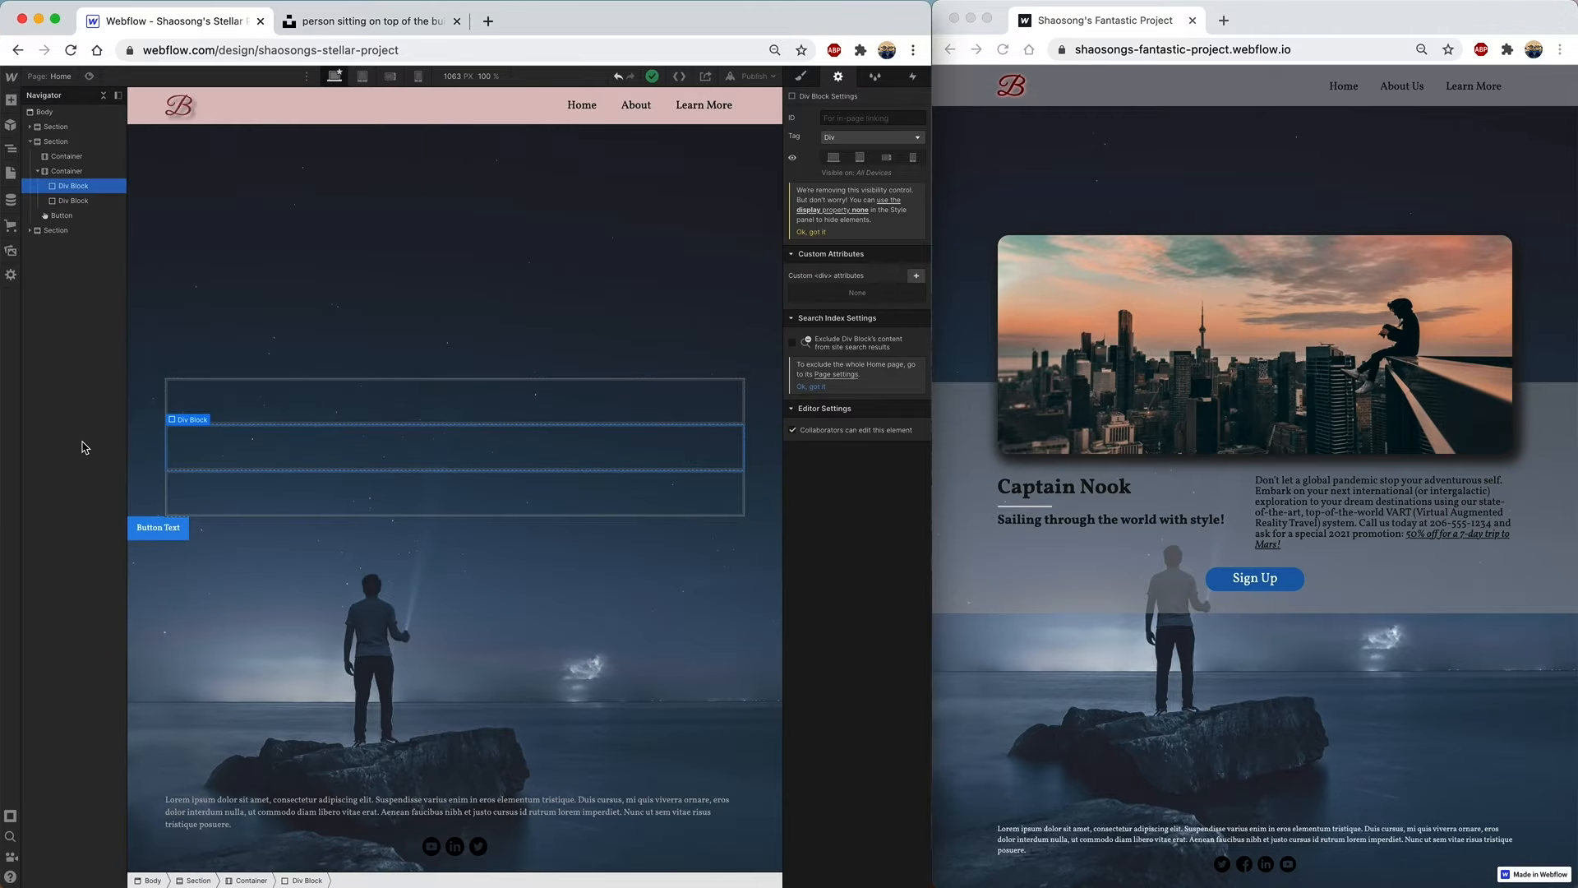
{"action": "left_click", "coordinate": [69, 173]}
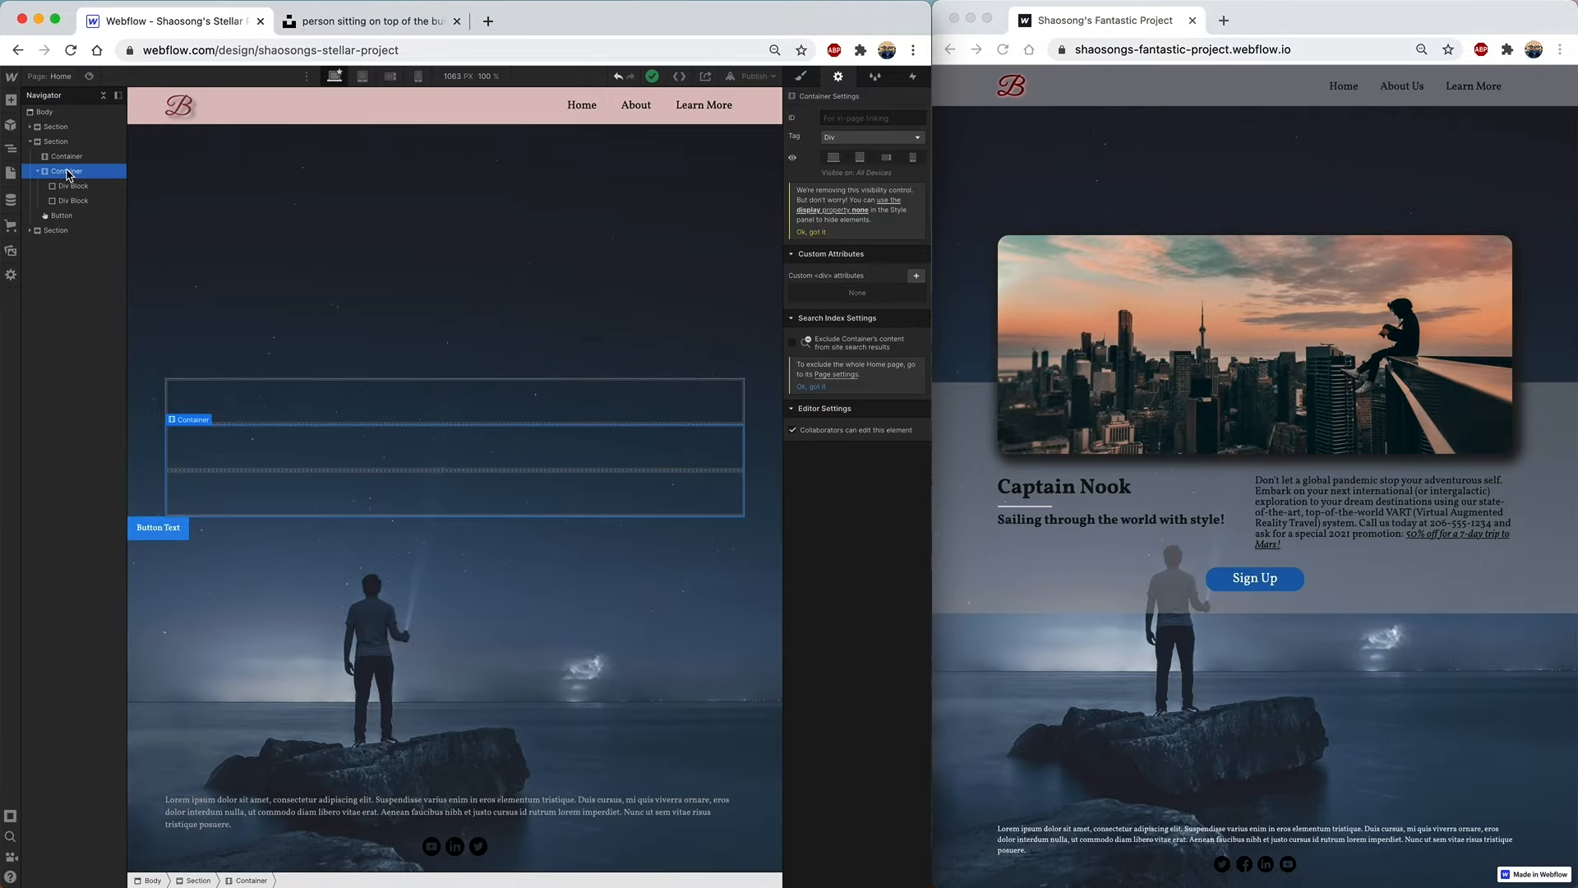
{"action": "left_click", "coordinate": [804, 78]}
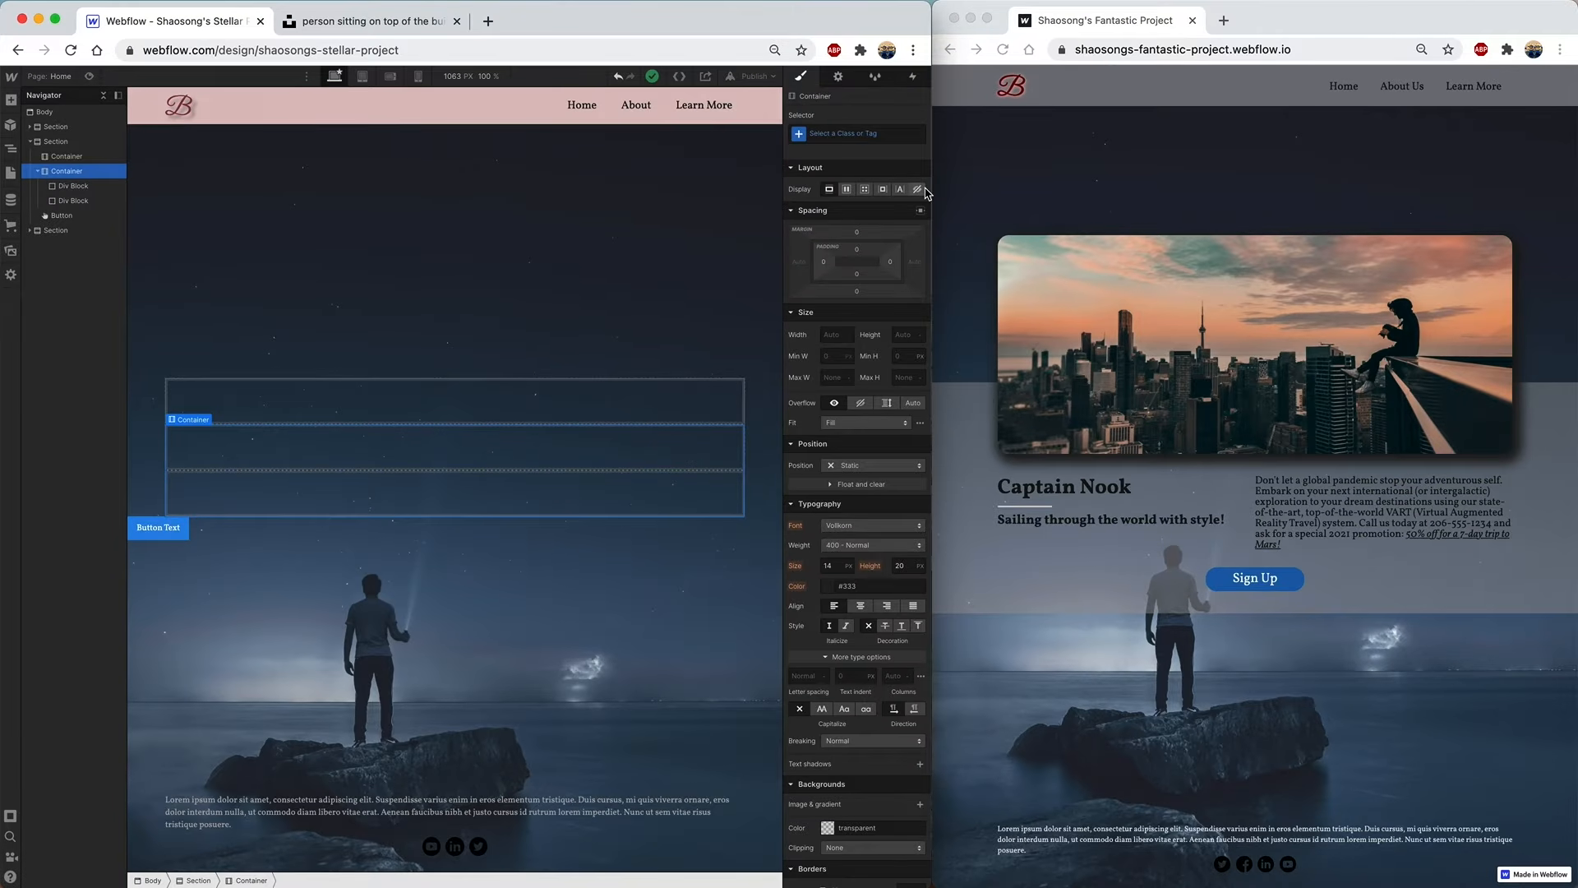
{"action": "left_click", "coordinate": [849, 190]}
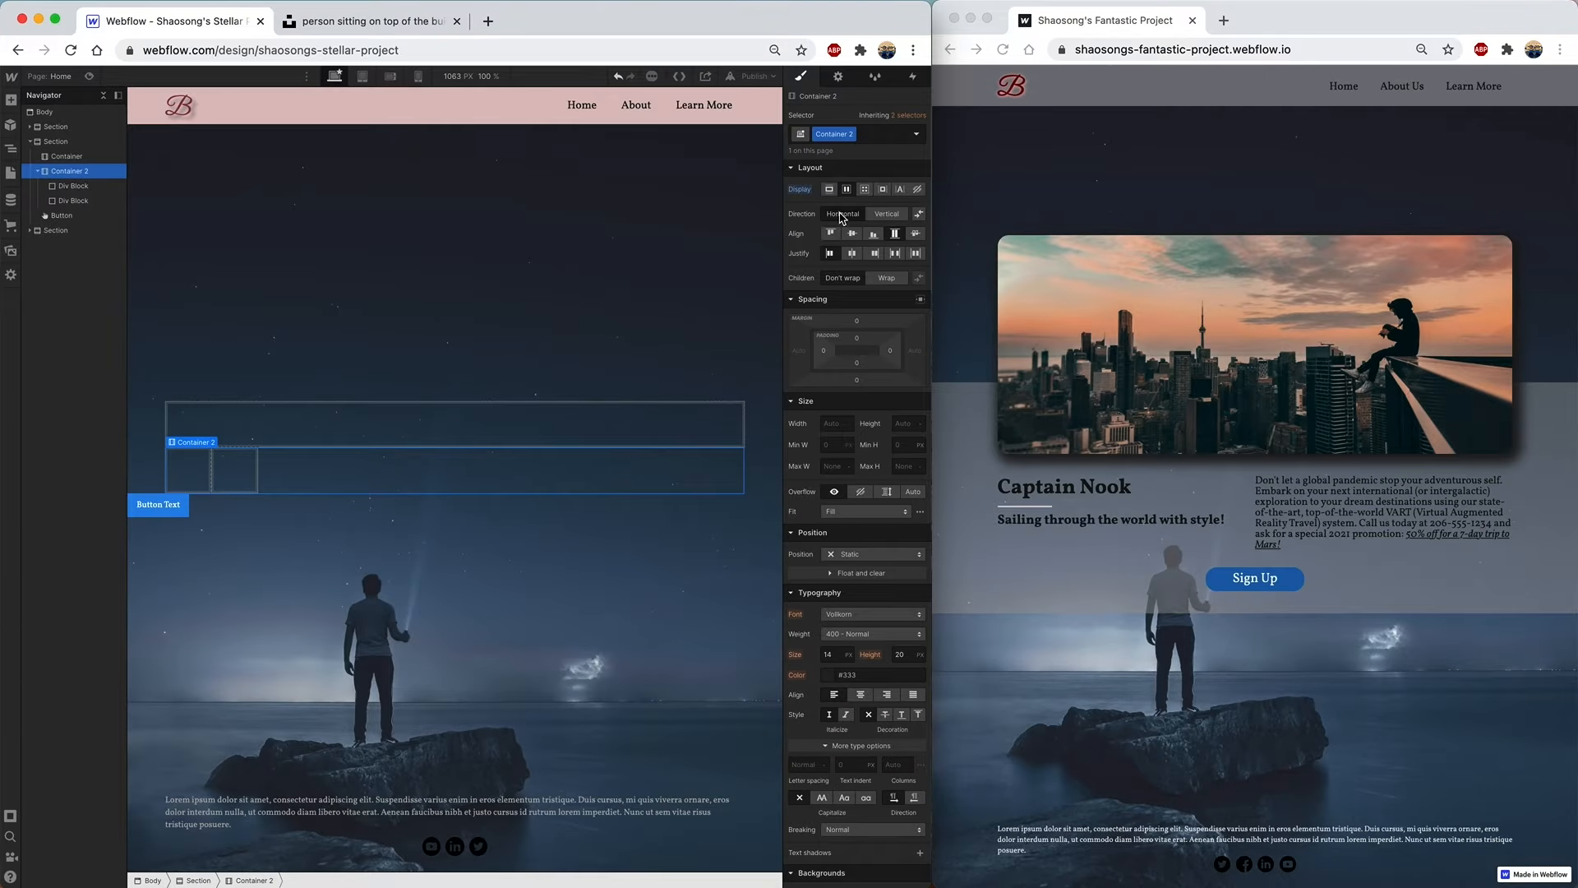
{"action": "left_click", "coordinate": [895, 254]}
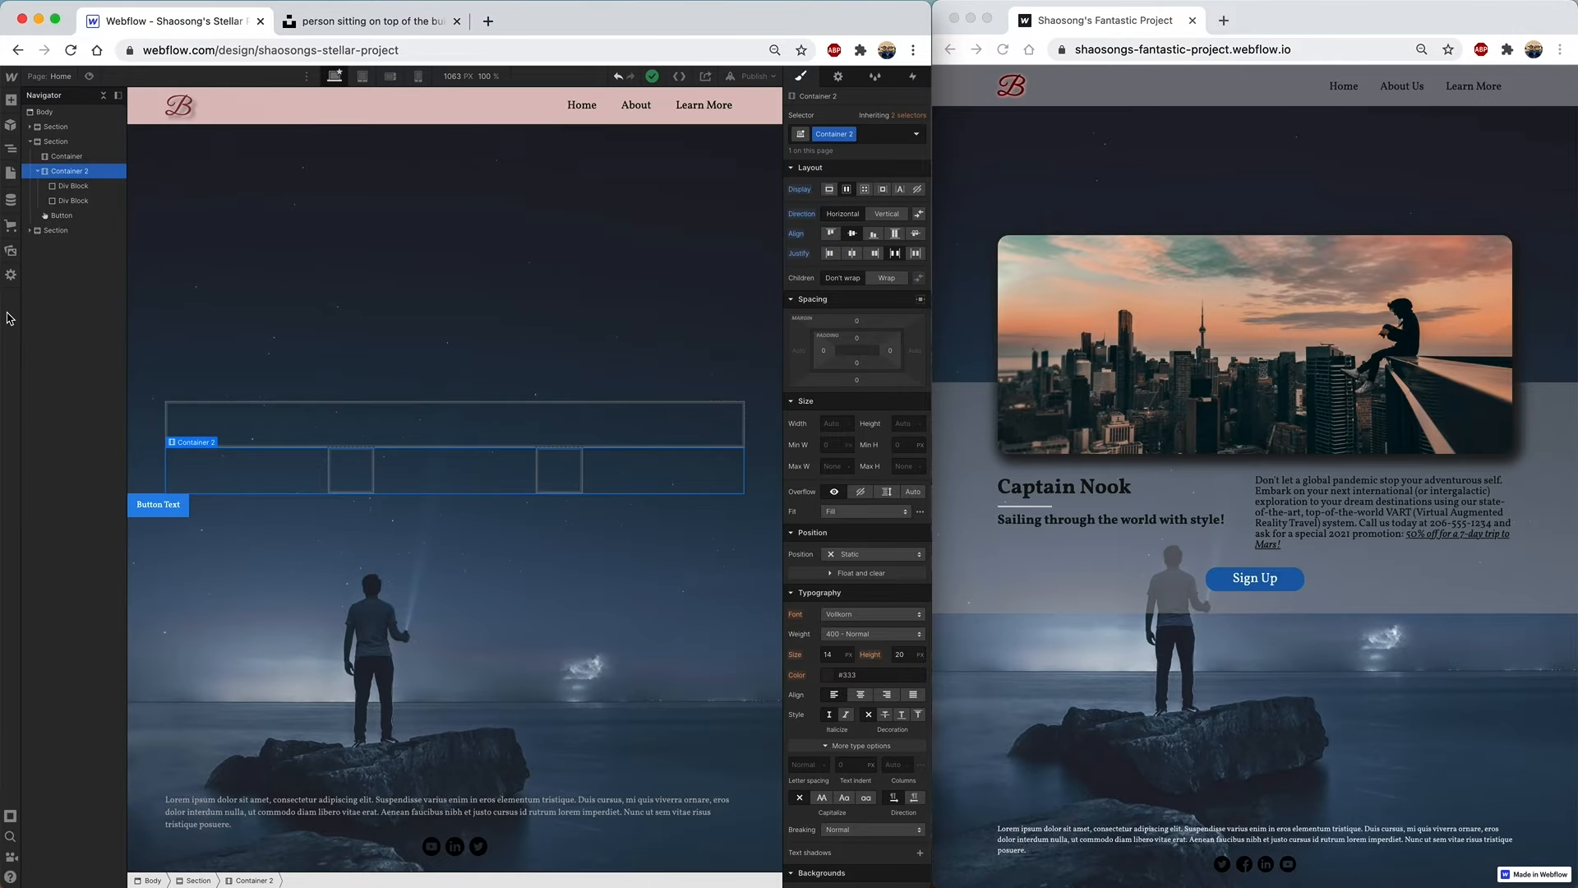
- Add a half-transparent black colour overlay to the Section background
{"action": "left_click", "coordinate": [74, 147]}
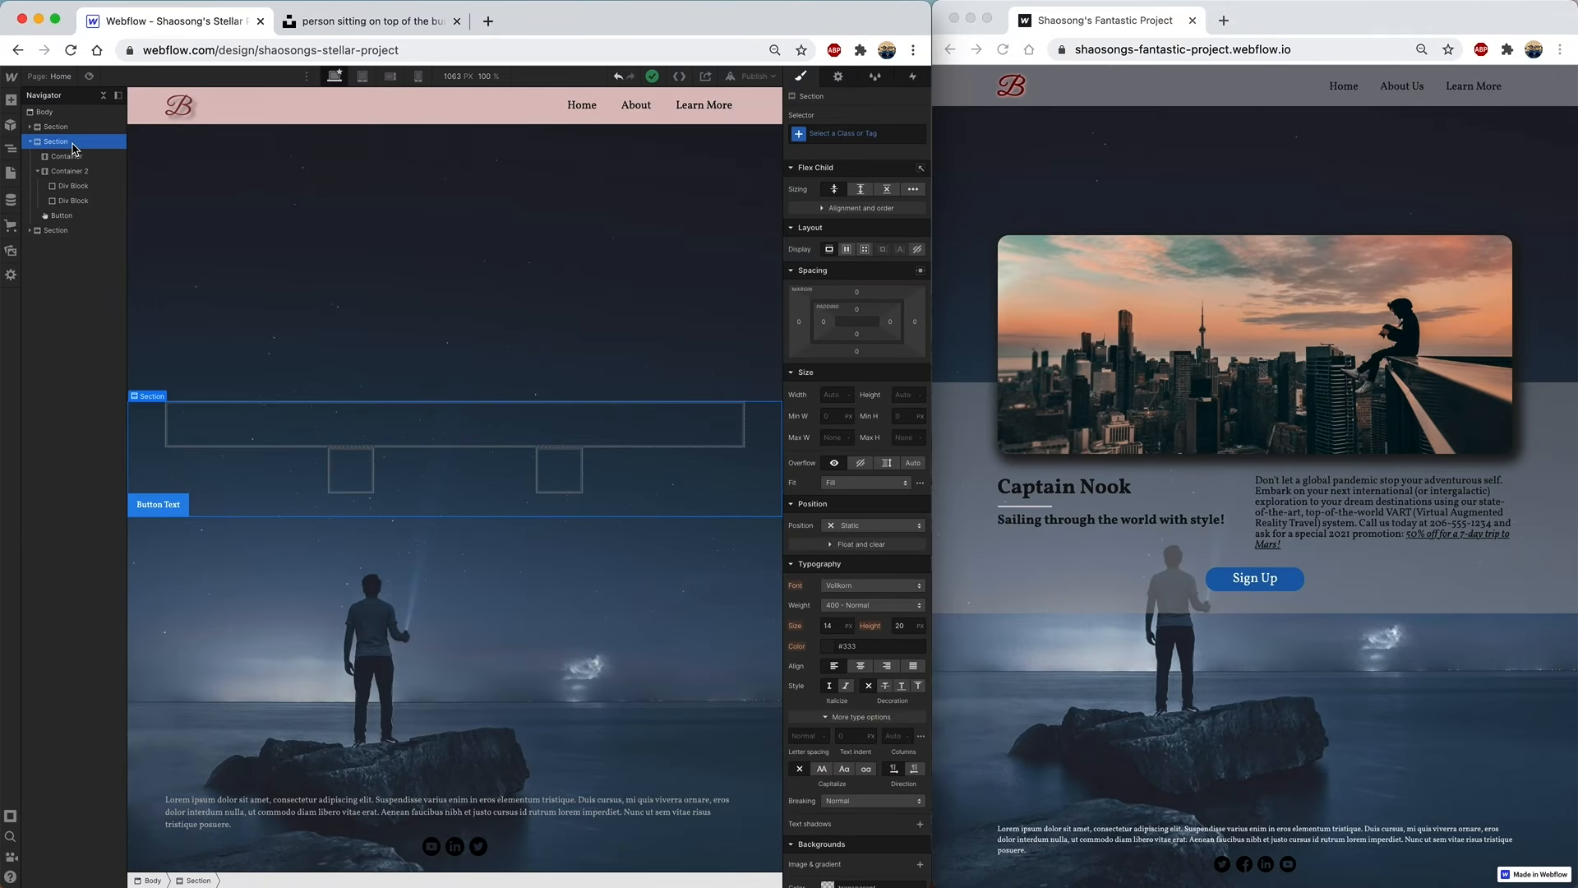
{"action": "scroll", "coordinate": [847, 518], "scroll_direction": "down", "scroll_amount": 4}
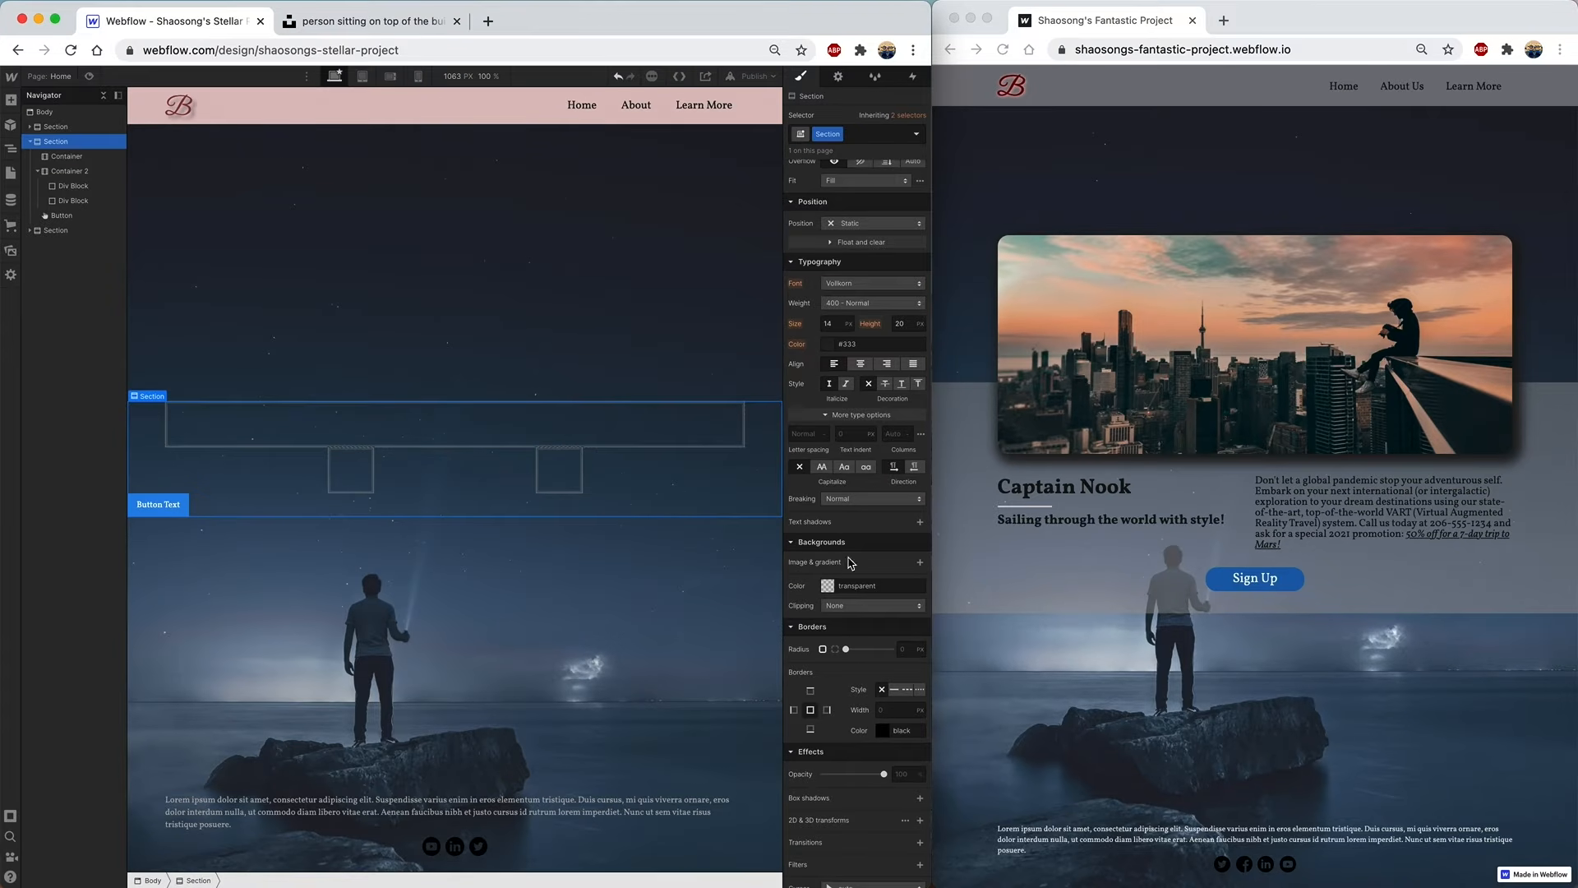
{"action": "left_click", "coordinate": [920, 564]}
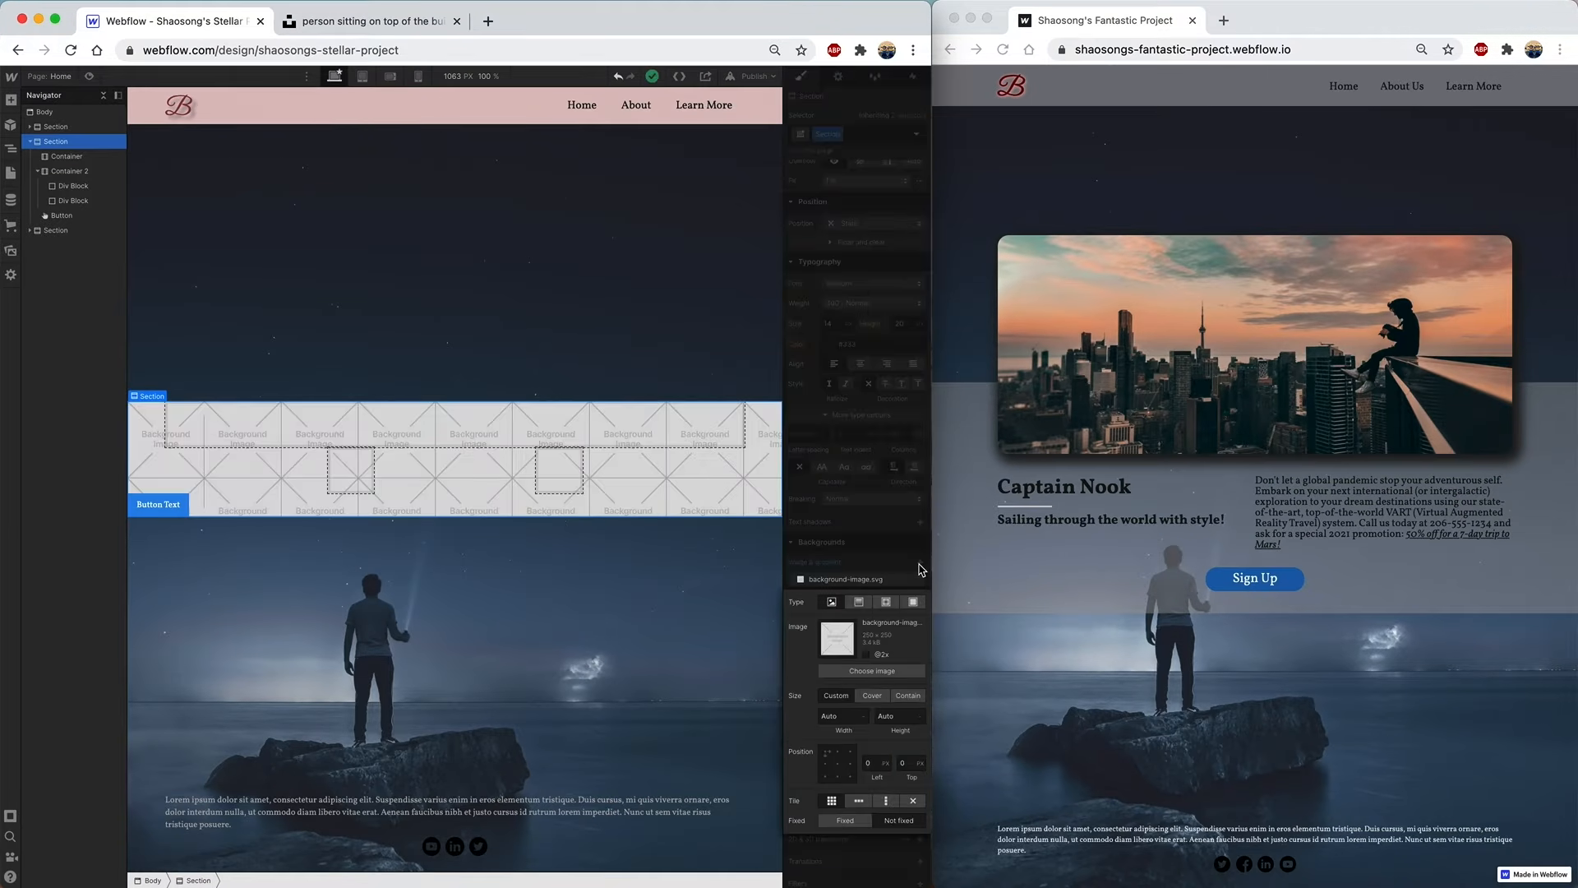
{"action": "left_click", "coordinate": [913, 601]}
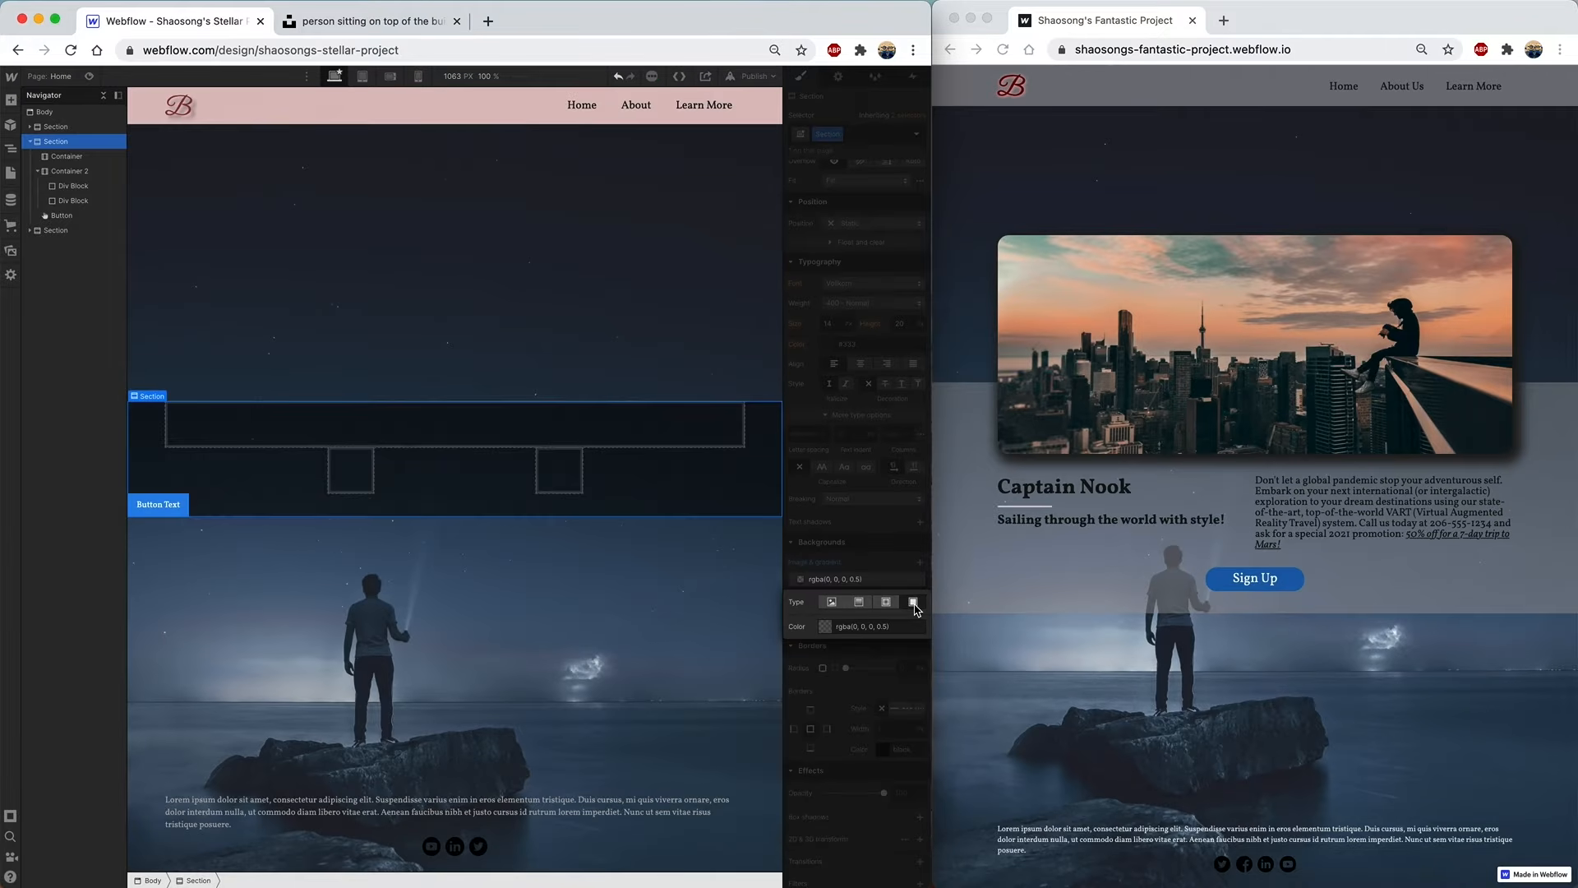
- Change the Section overlay colour to translucent light grey rgba(181, 184, 188, 0.49)
{"action": "left_click", "coordinate": [825, 627]}
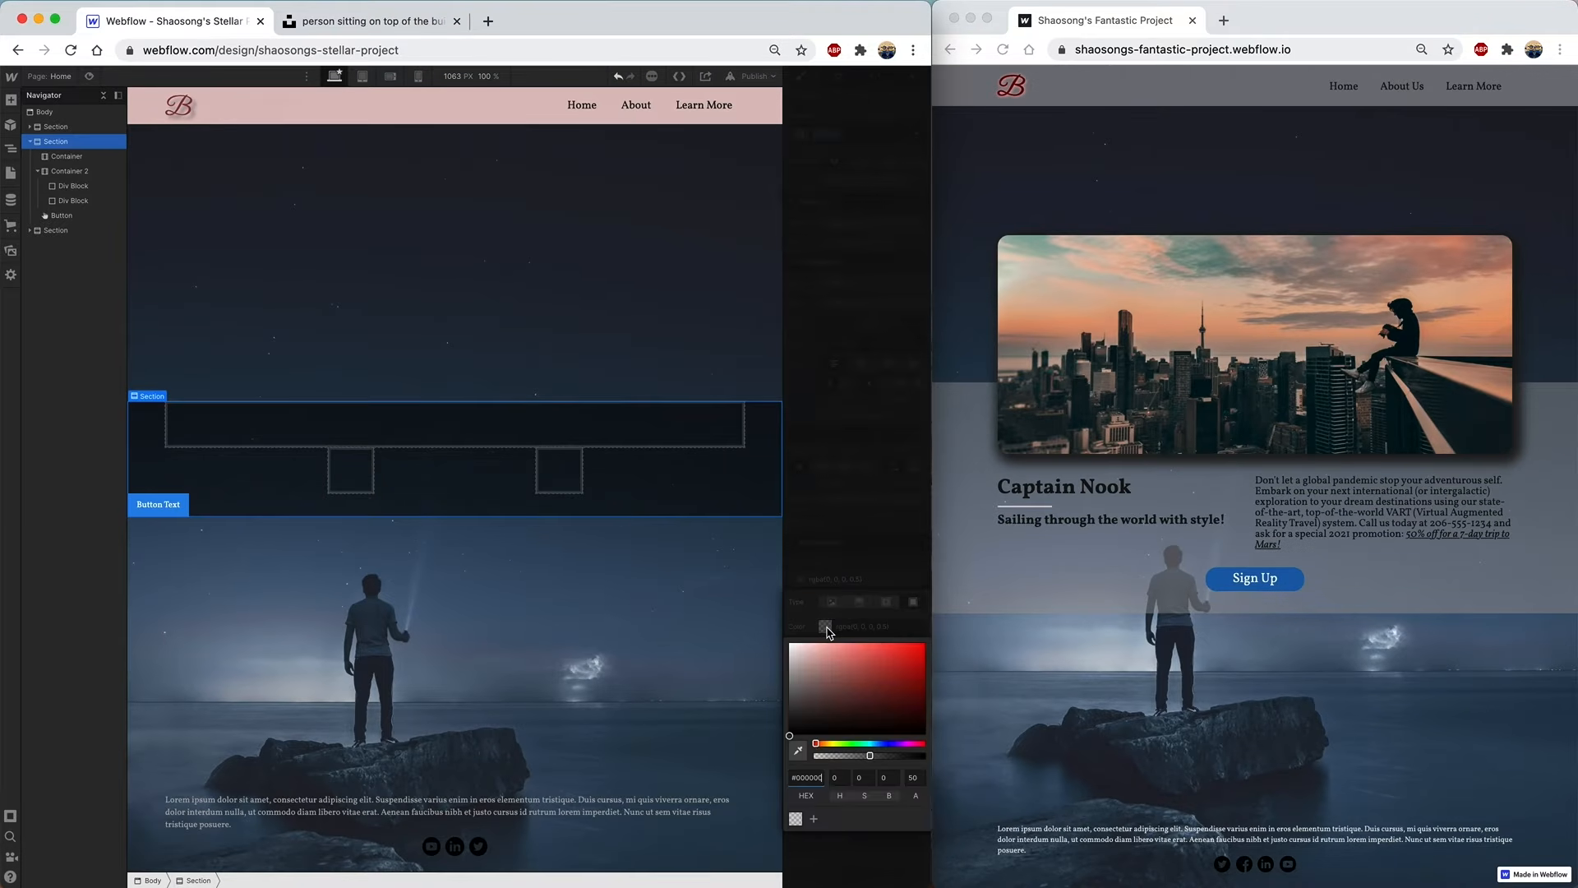
{"action": "left_click", "coordinate": [880, 743]}
{"action": "left_click", "coordinate": [795, 667]}
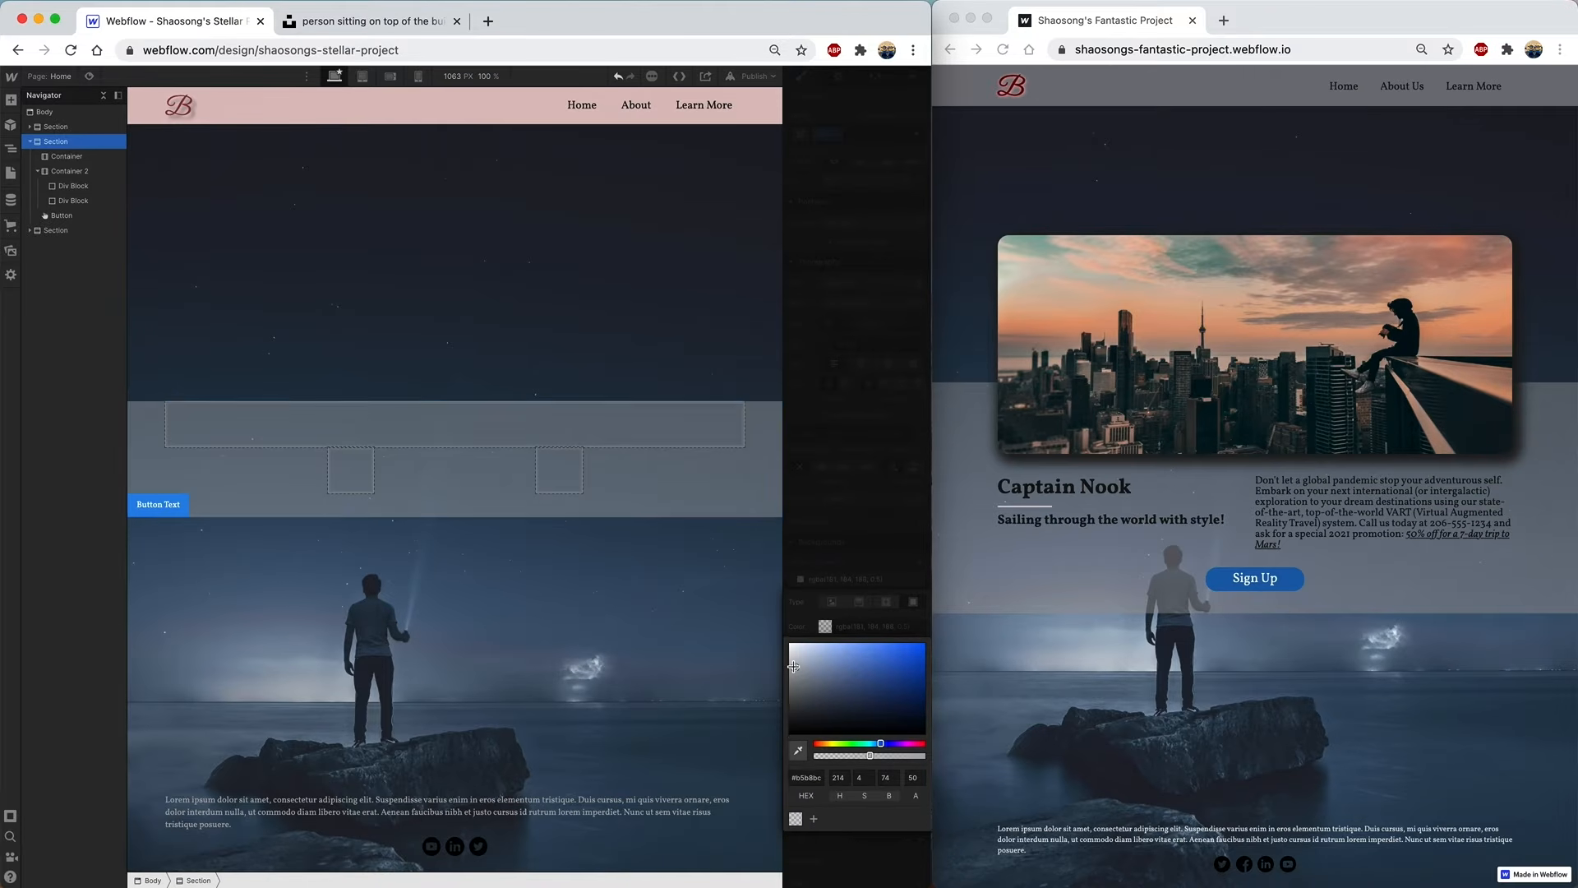
{"action": "mouse_move", "coordinate": [871, 755]}
{"action": "left_mouse_down"}
{"action": "mouse_move", "coordinate": [894, 757]}
{"action": "mouse_move", "coordinate": [867, 756]}
{"action": "left_mouse_up"}
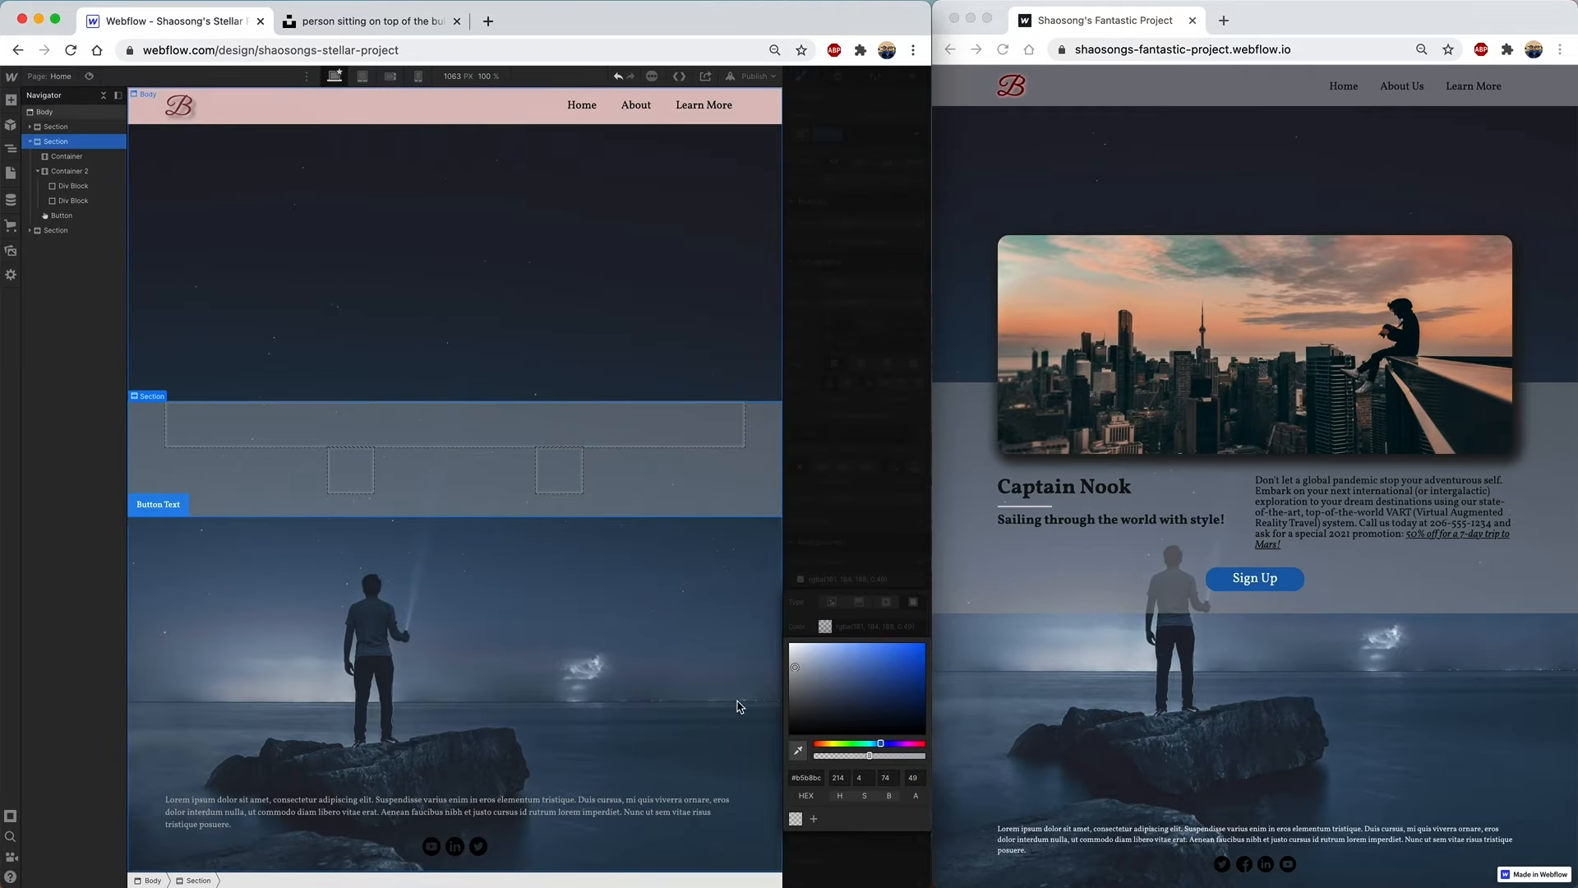
{"action": "left_click", "coordinate": [840, 480]}
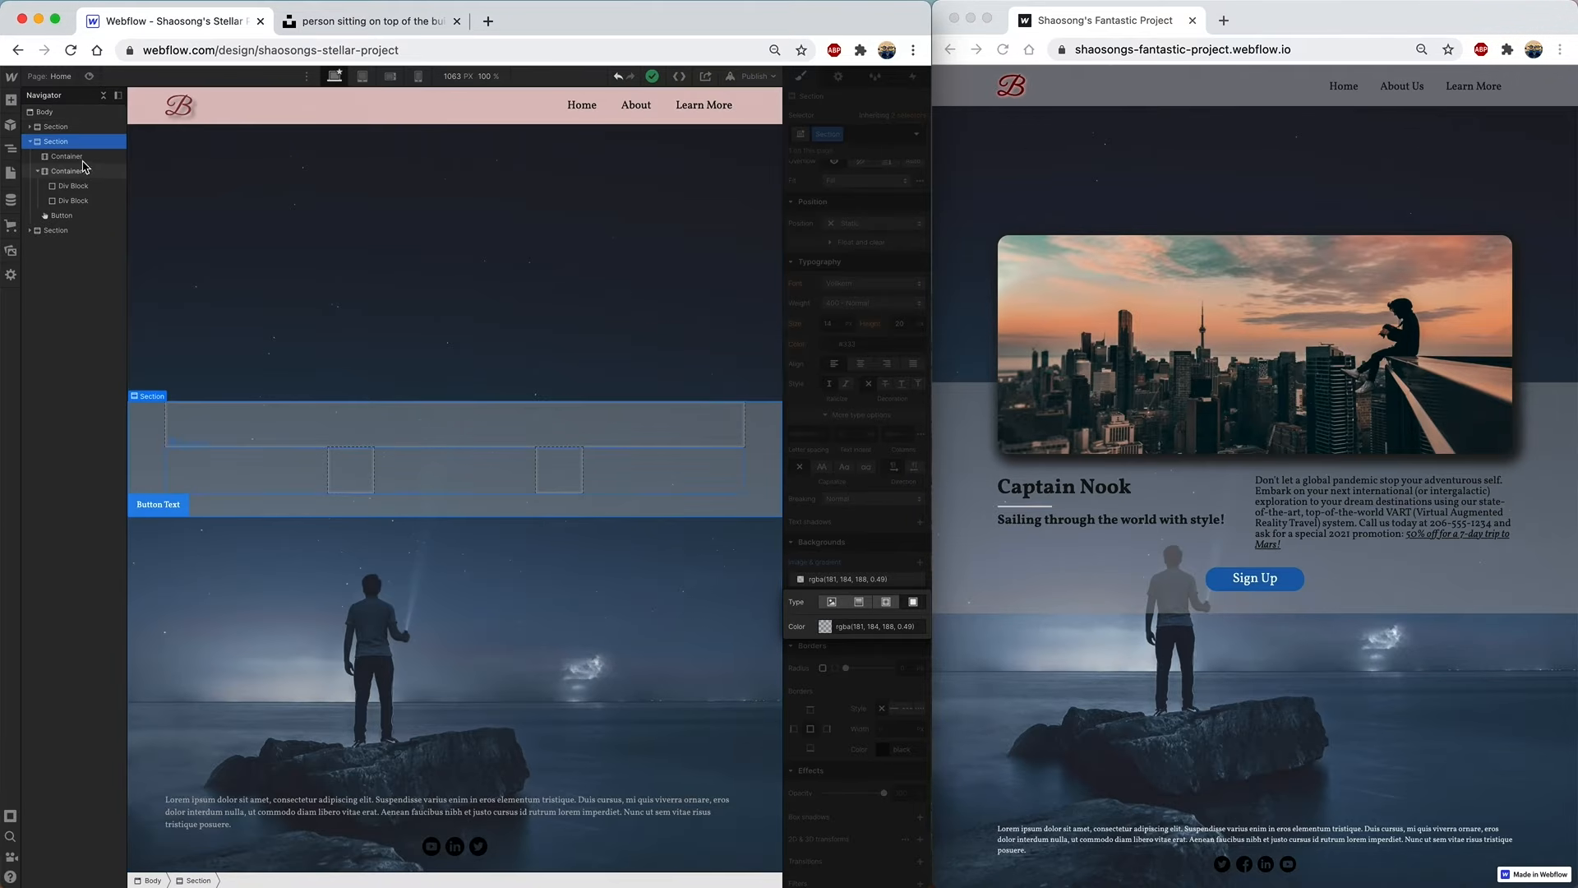
- Give the top container class Container 3 with a centred, cover-sized urban.jpg background
{"action": "left_click", "coordinate": [81, 158]}
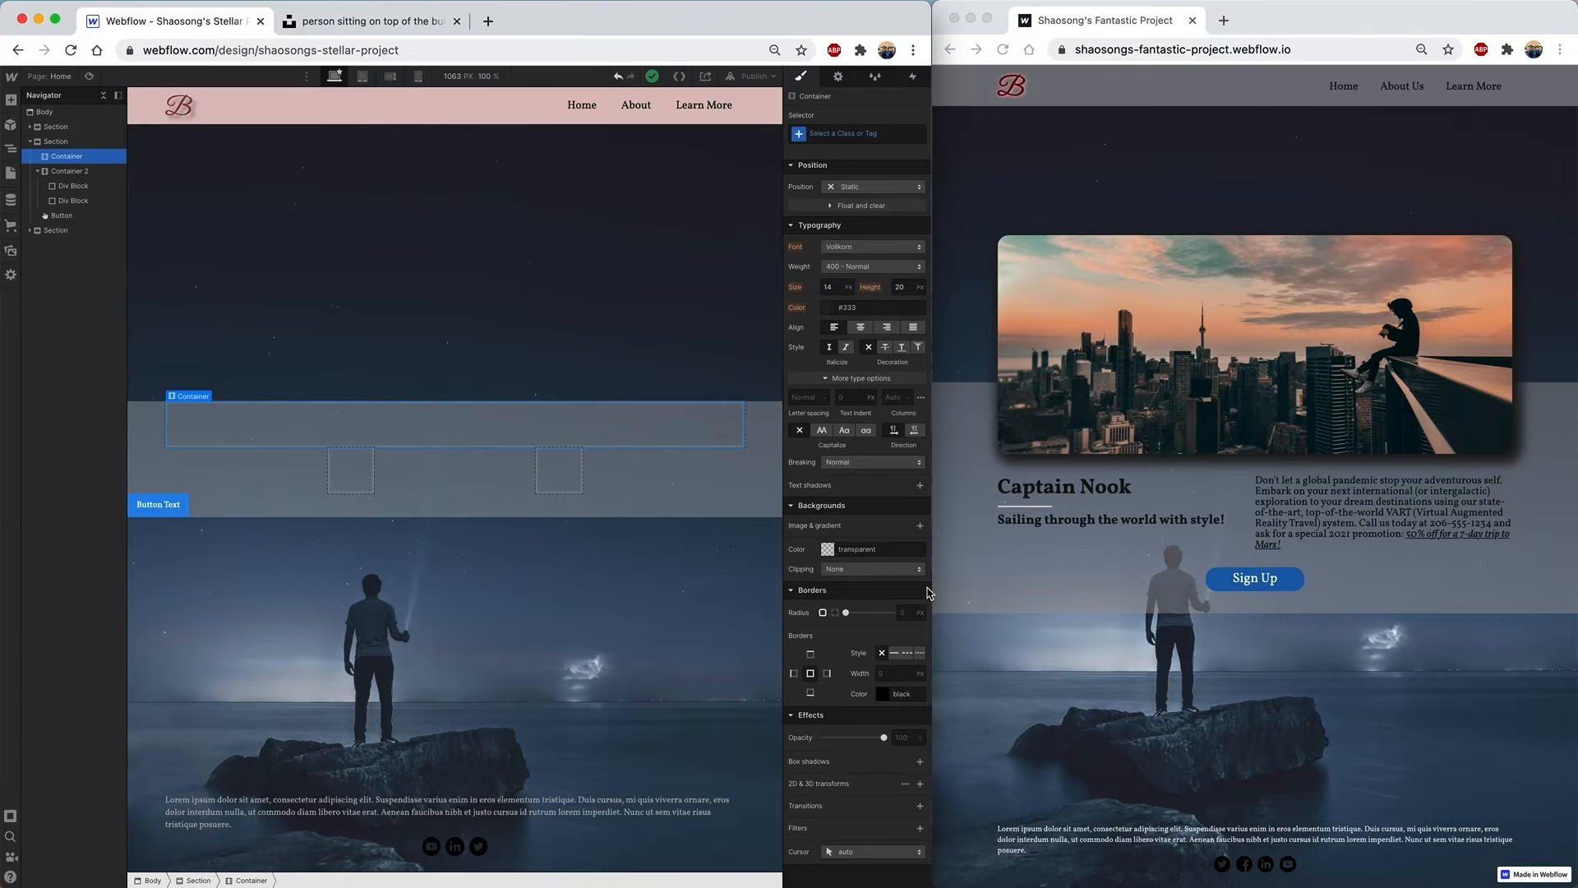
{"action": "left_click", "coordinate": [921, 526]}
{"action": "left_click", "coordinate": [921, 526]}
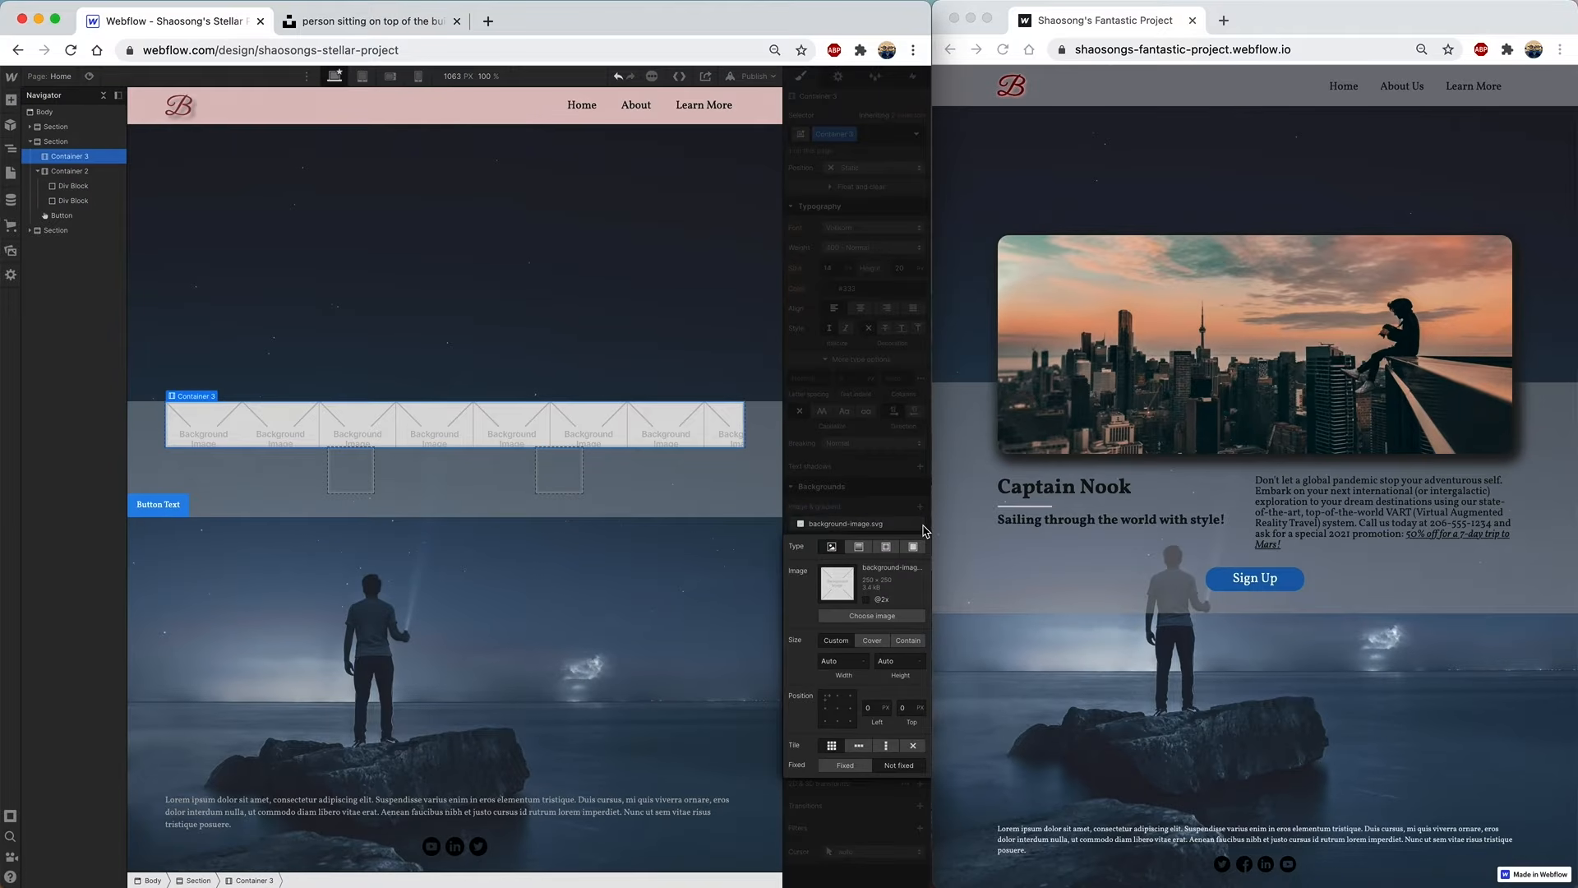
{"action": "left_click", "coordinate": [884, 619]}
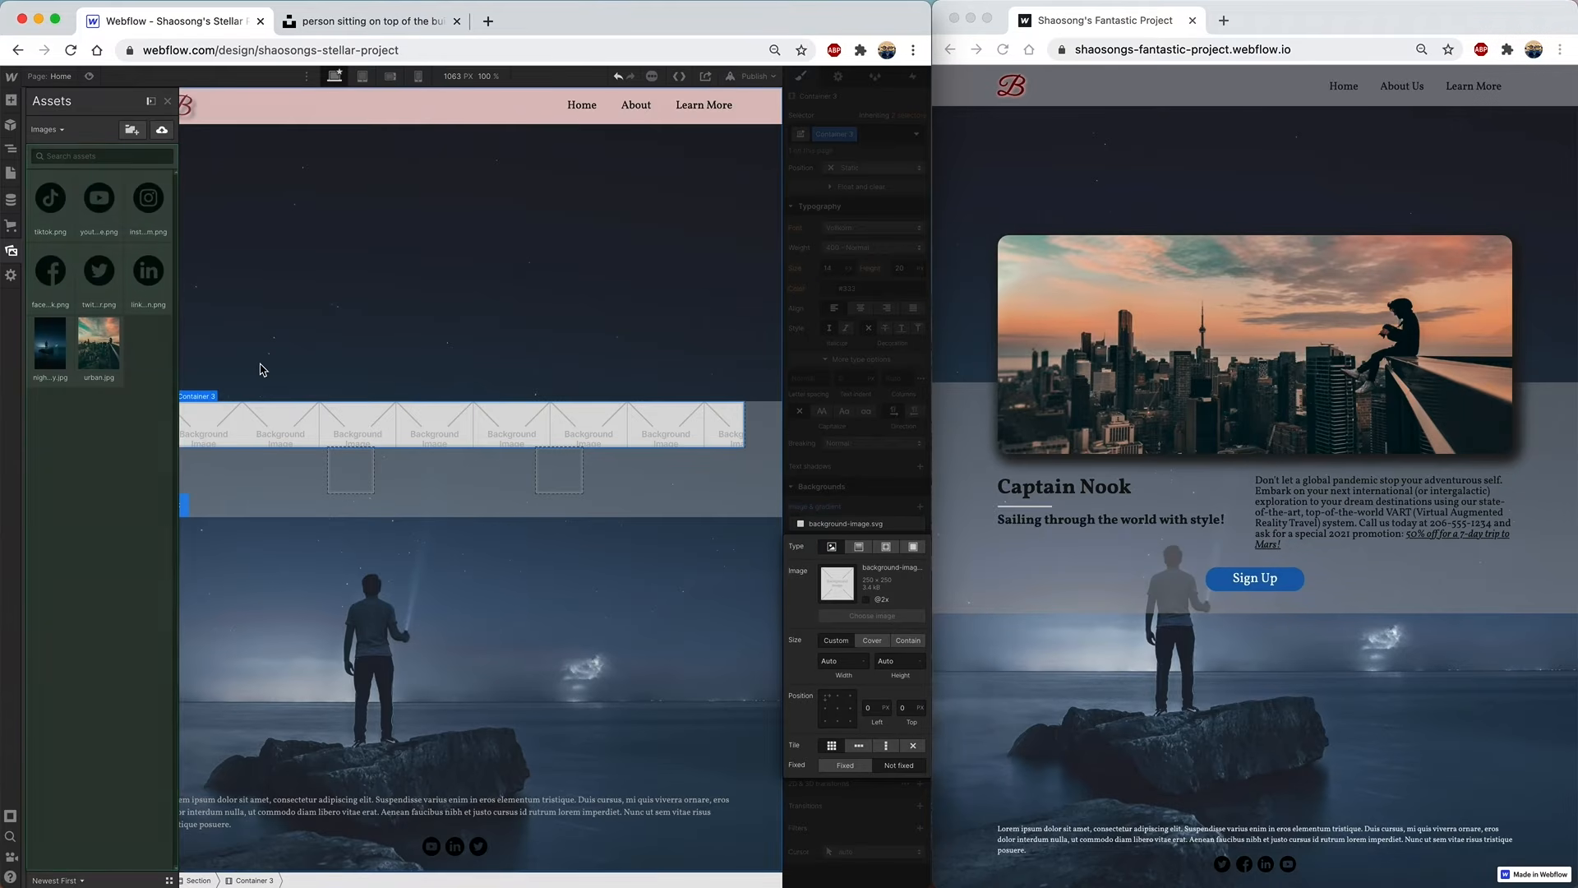
{"action": "left_click", "coordinate": [103, 346]}
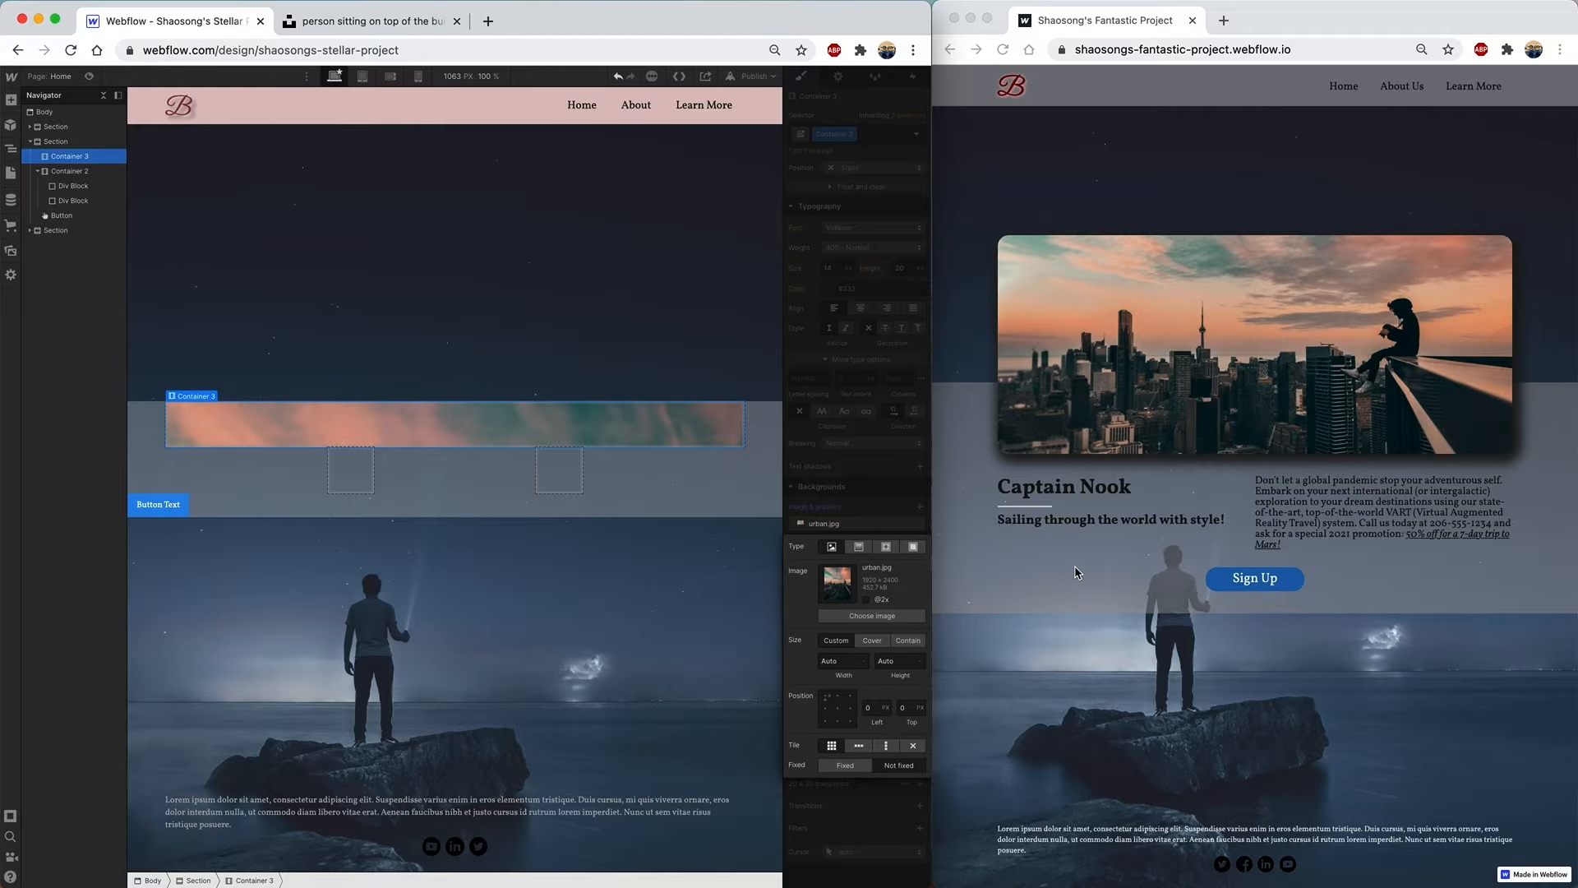
{"action": "left_click", "coordinate": [872, 641]}
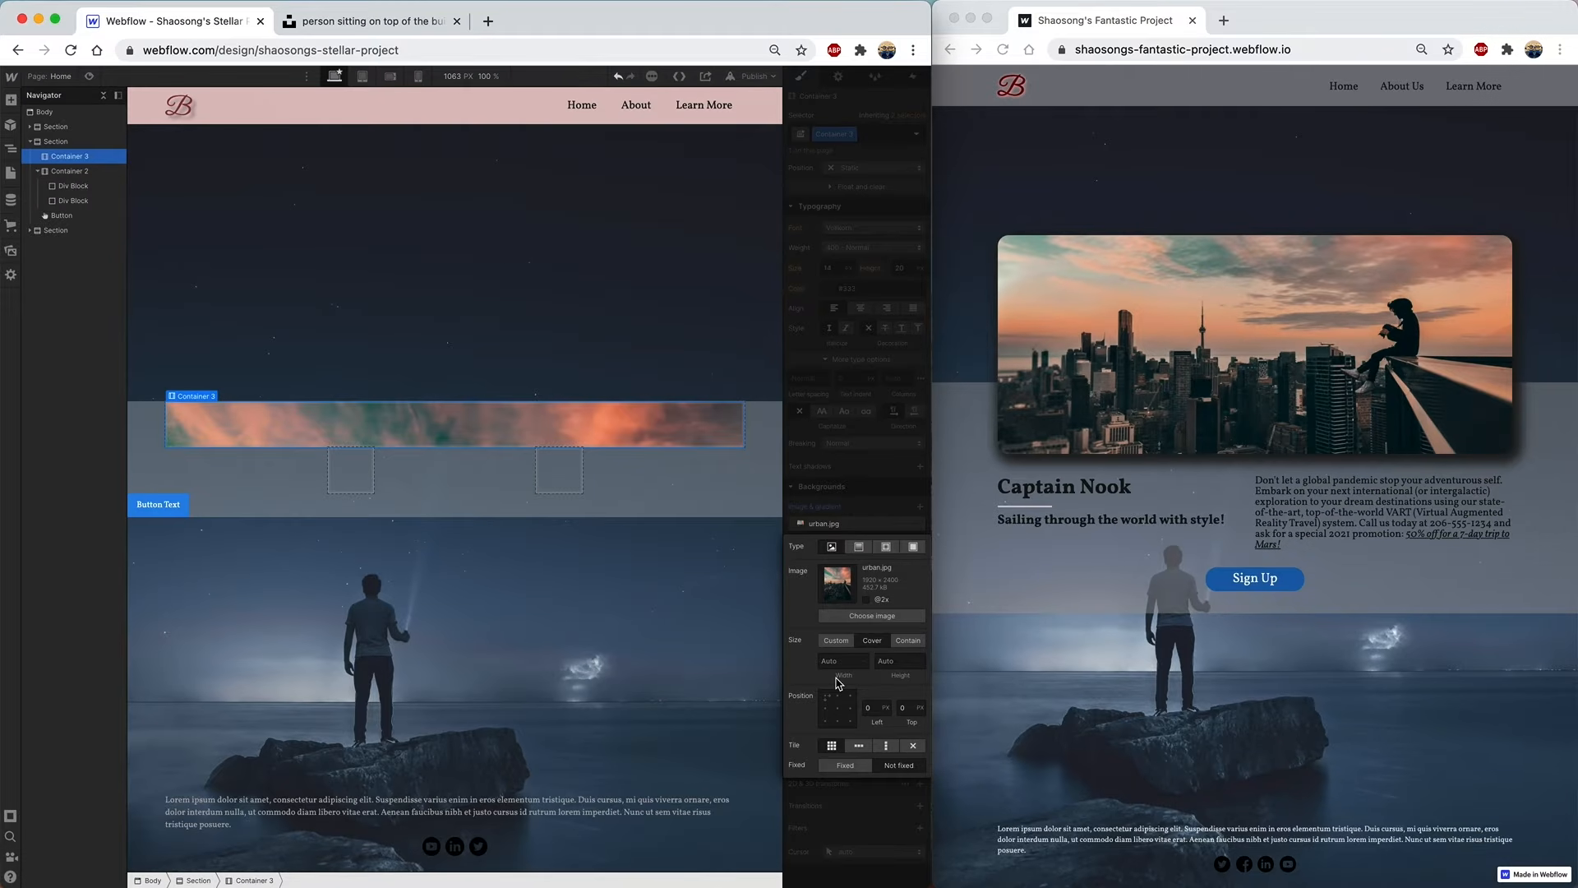
{"action": "left_click", "coordinate": [838, 710]}
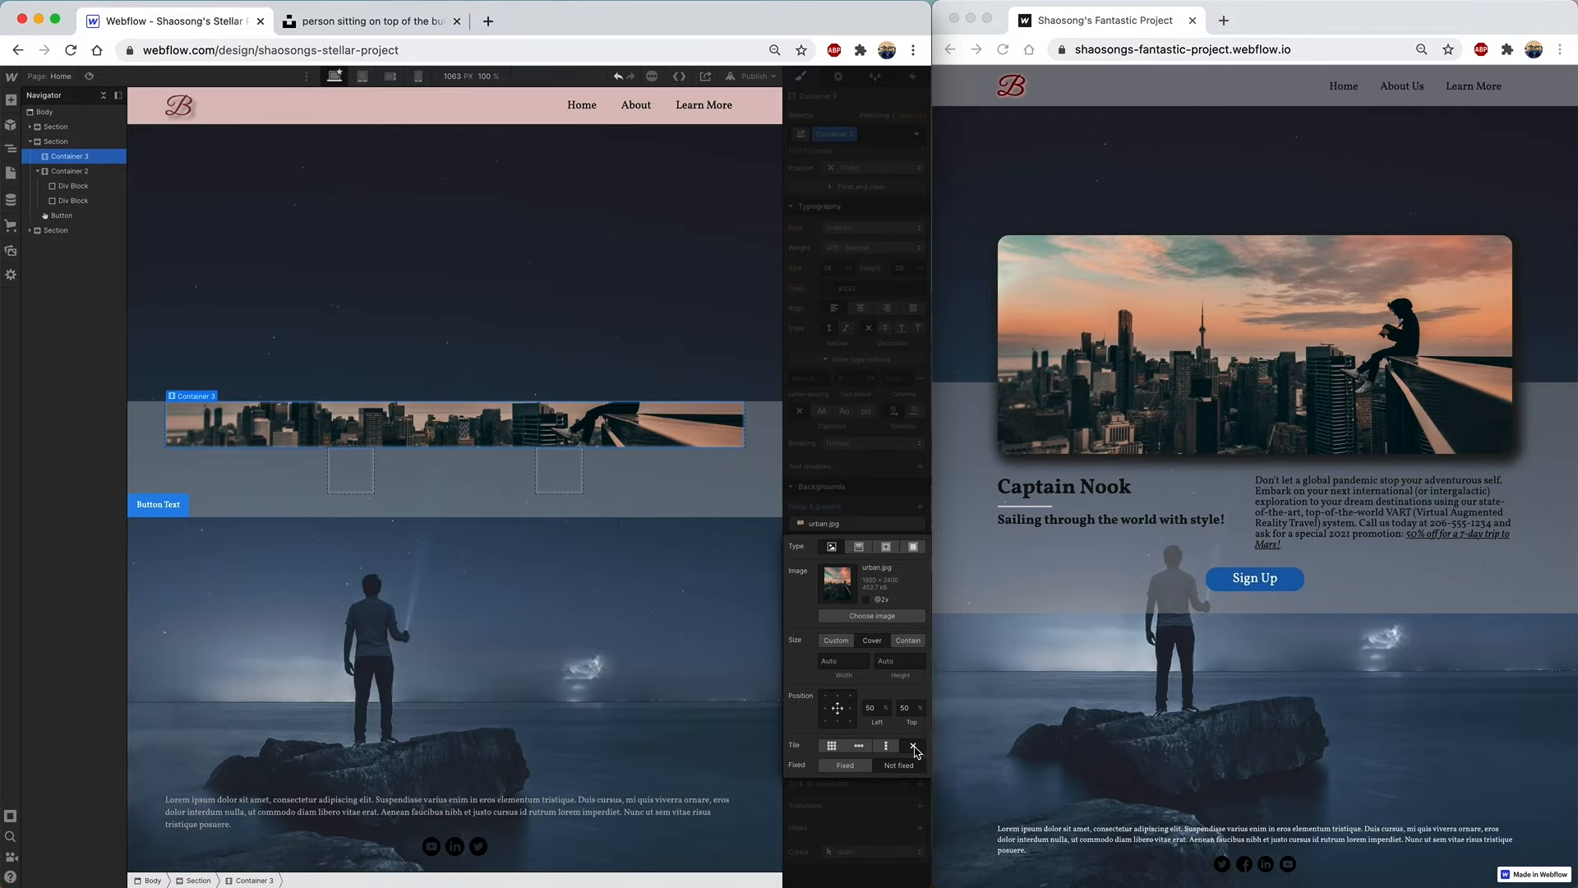
{"action": "left_click", "coordinate": [864, 473]}
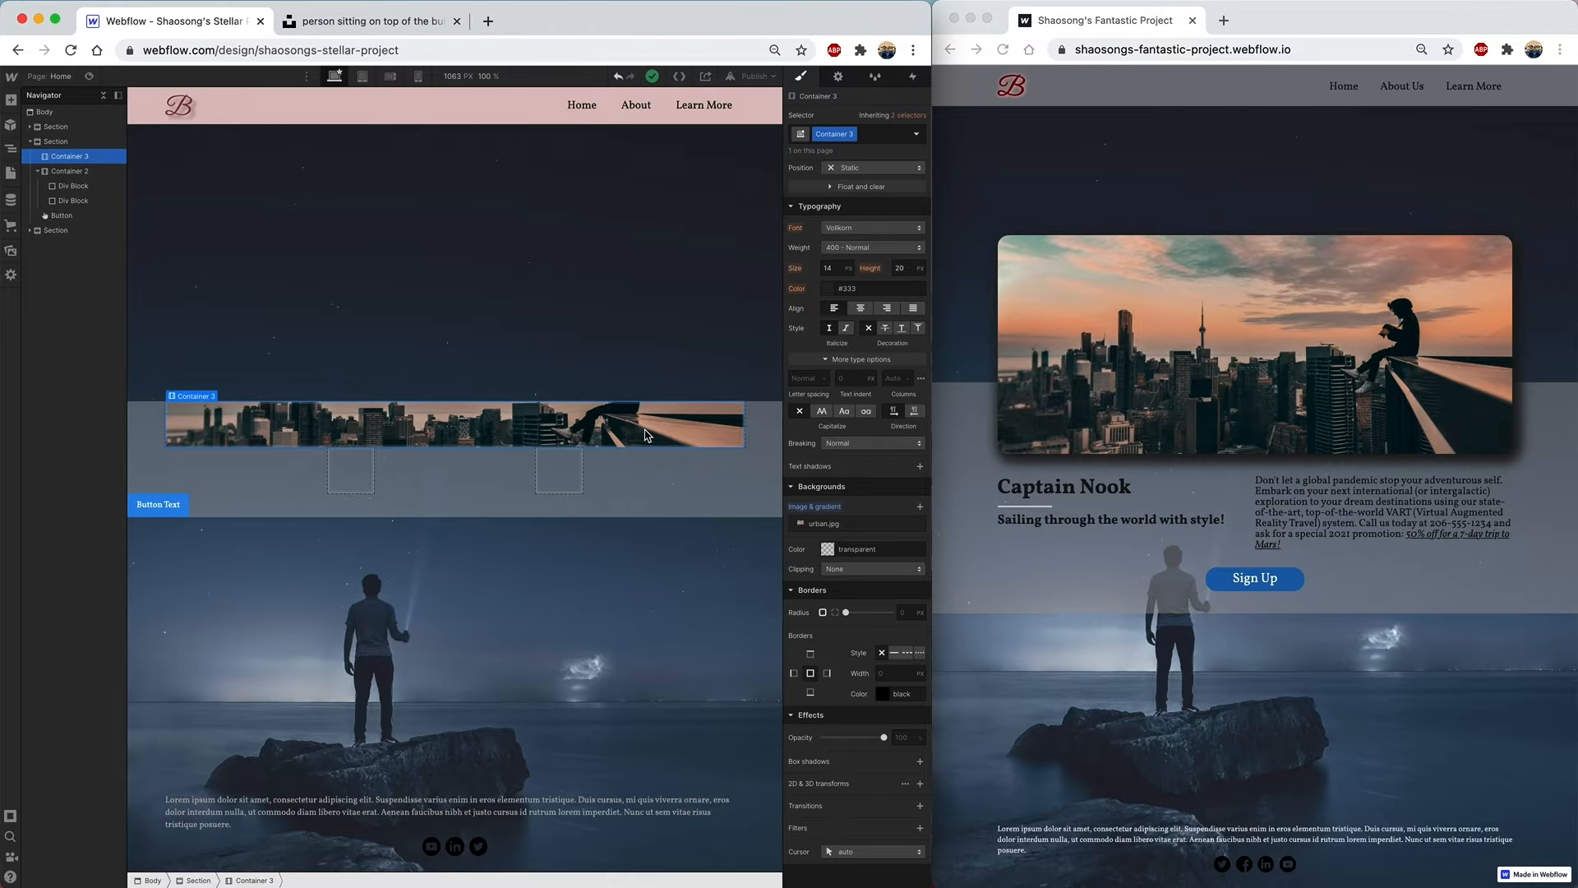
- Set the city-image container's height to 400 px
{"action": "scroll", "coordinate": [834, 332], "scroll_direction": "up", "scroll_amount": 3}
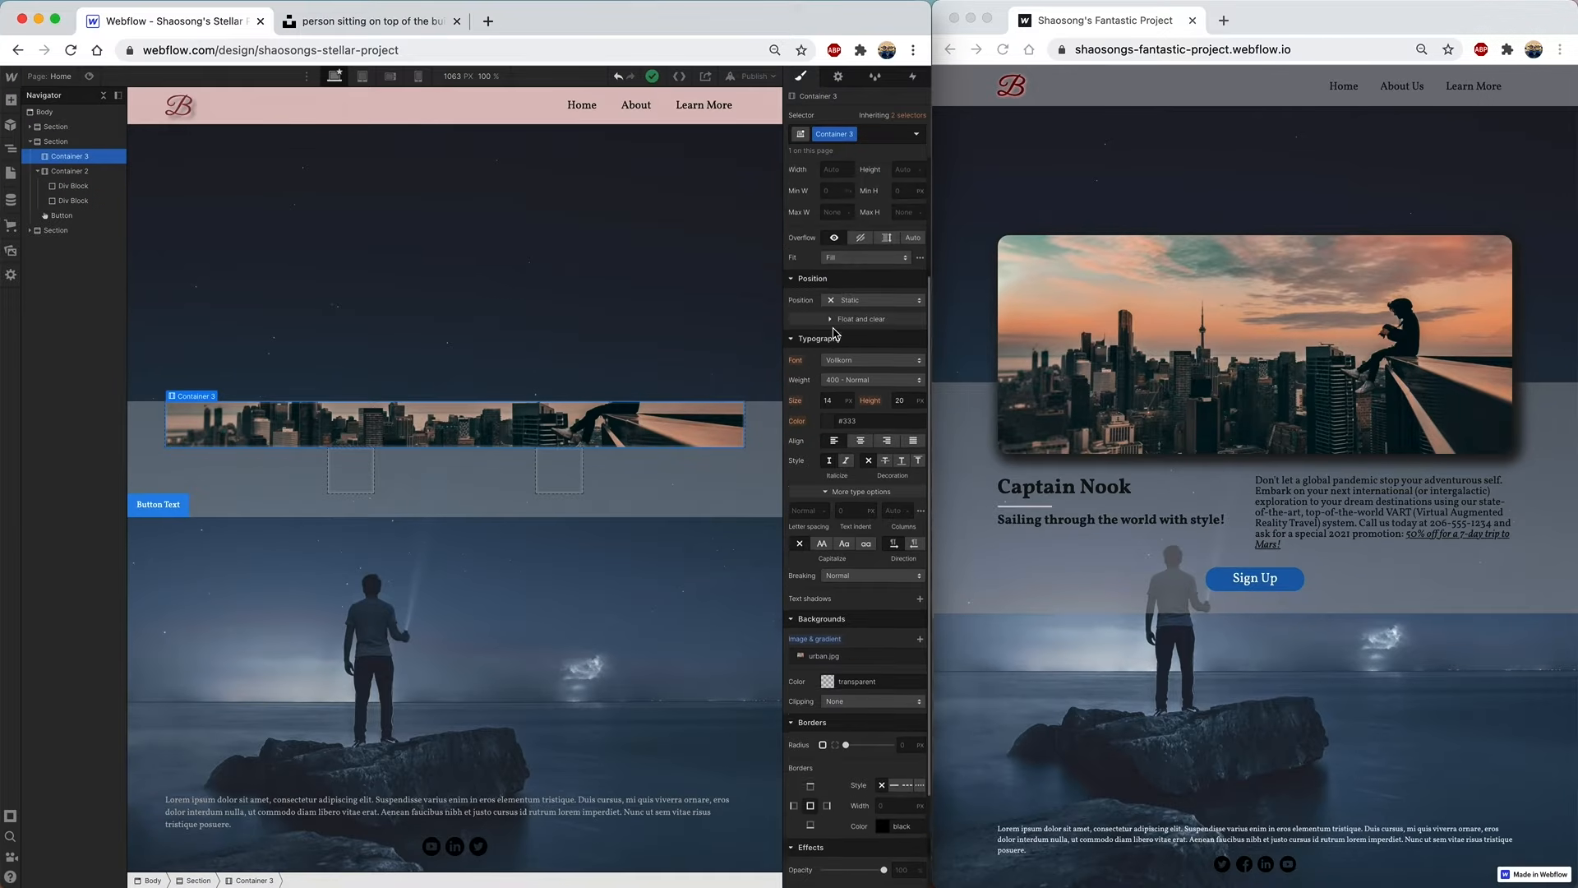
{"action": "scroll", "coordinate": [835, 333], "scroll_direction": "up", "scroll_amount": 4}
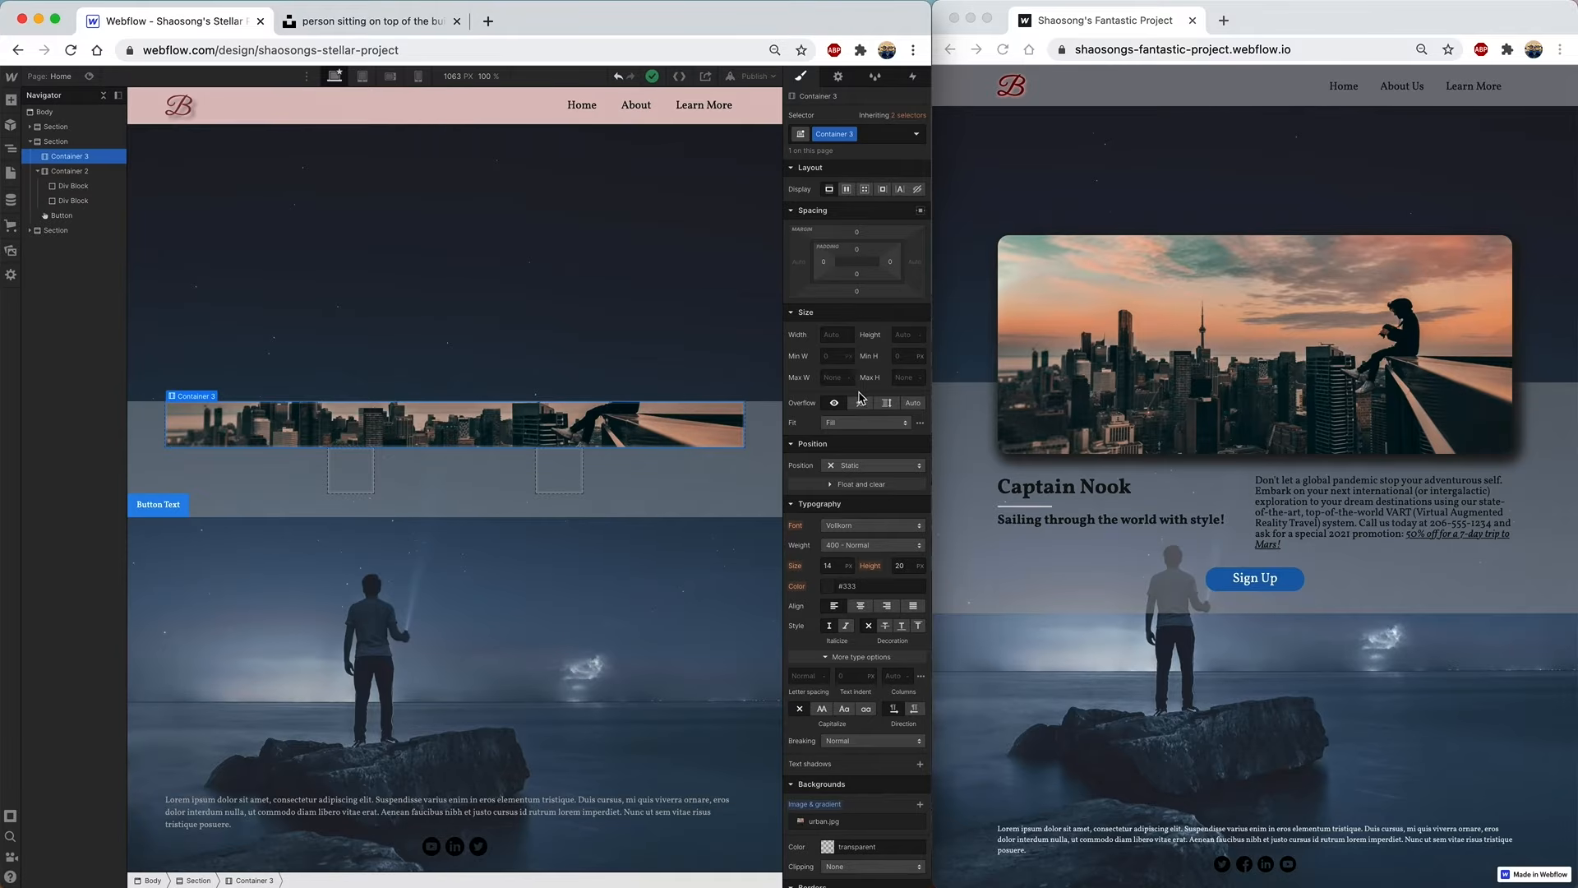
{"action": "left_click", "coordinate": [895, 334]}
{"action": "key", "text": "Return"}
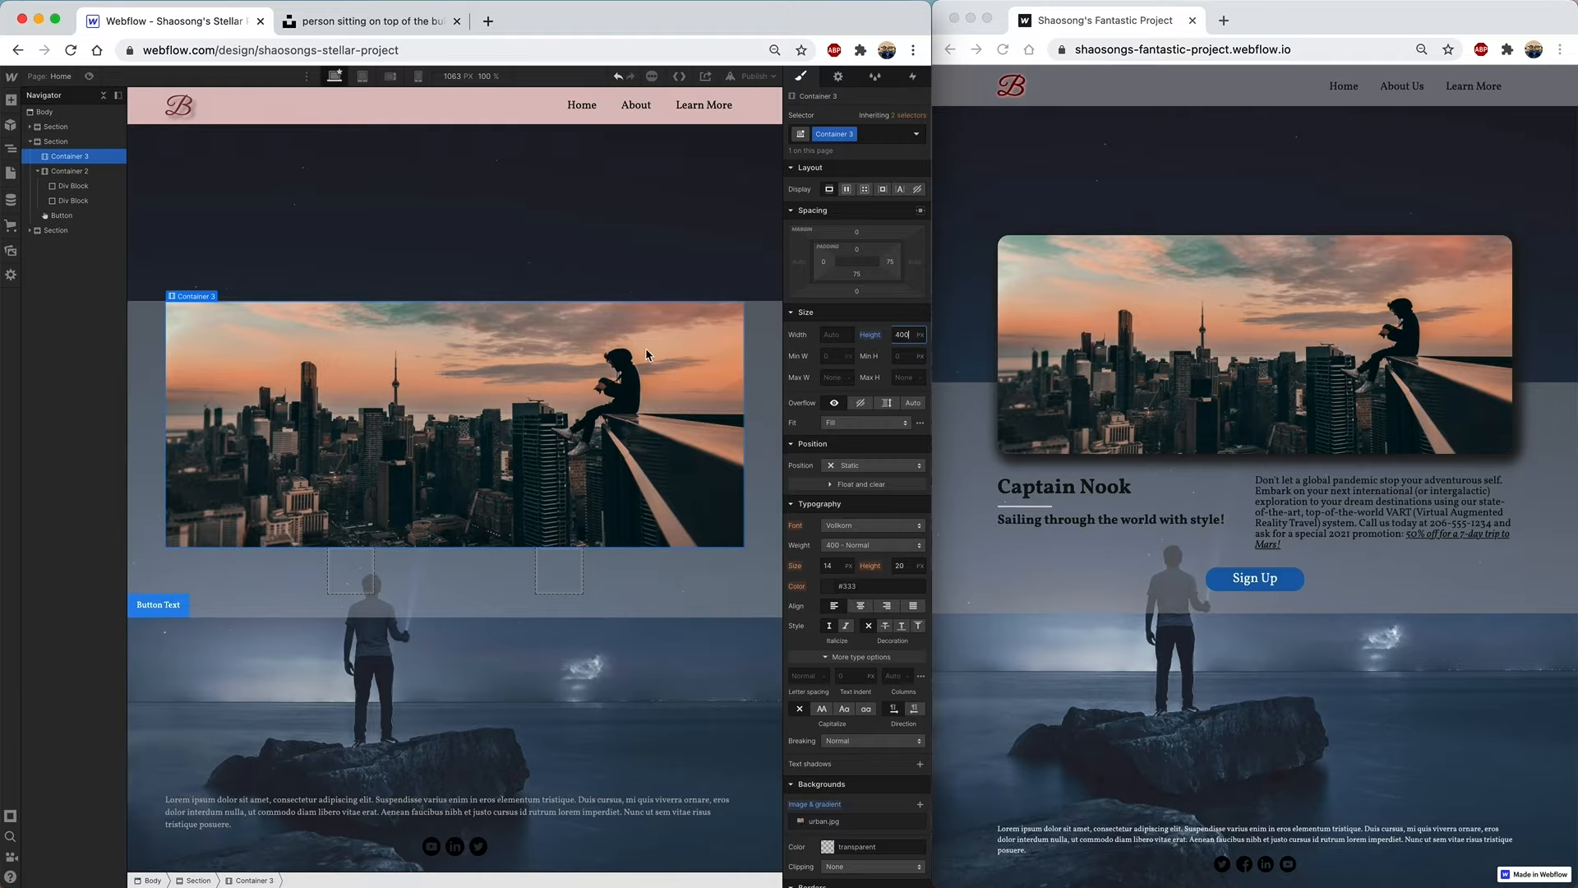
- Position the urban.jpg background 45% from the top
{"action": "scroll", "coordinate": [832, 527], "scroll_direction": "down", "scroll_amount": 3}
{"action": "scroll", "coordinate": [832, 527], "scroll_direction": "down", "scroll_amount": 5}
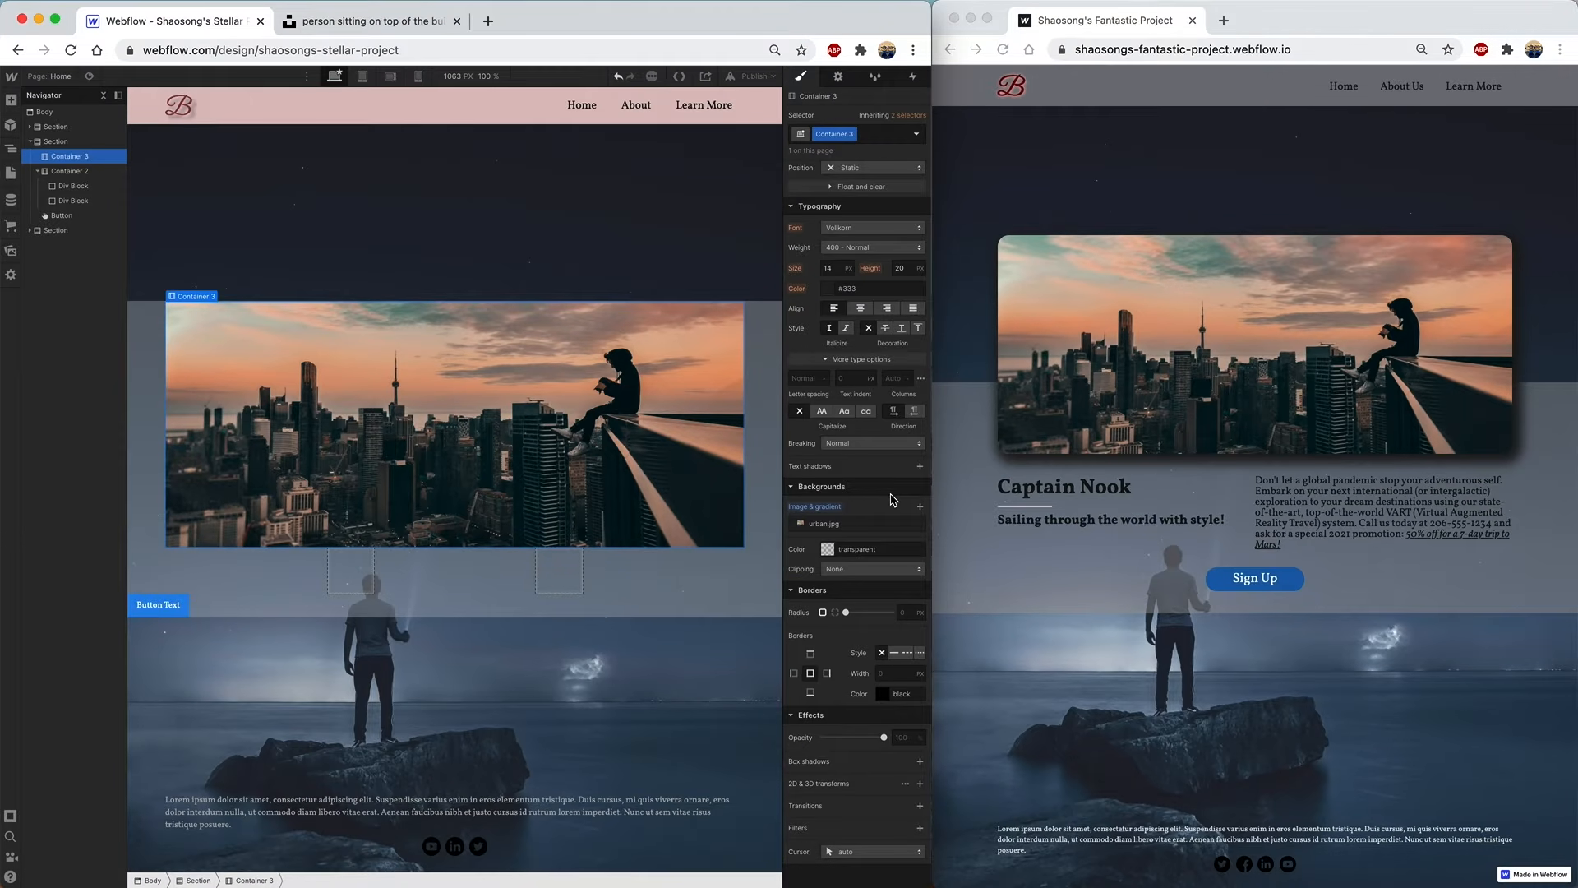
{"action": "left_click", "coordinate": [824, 525]}
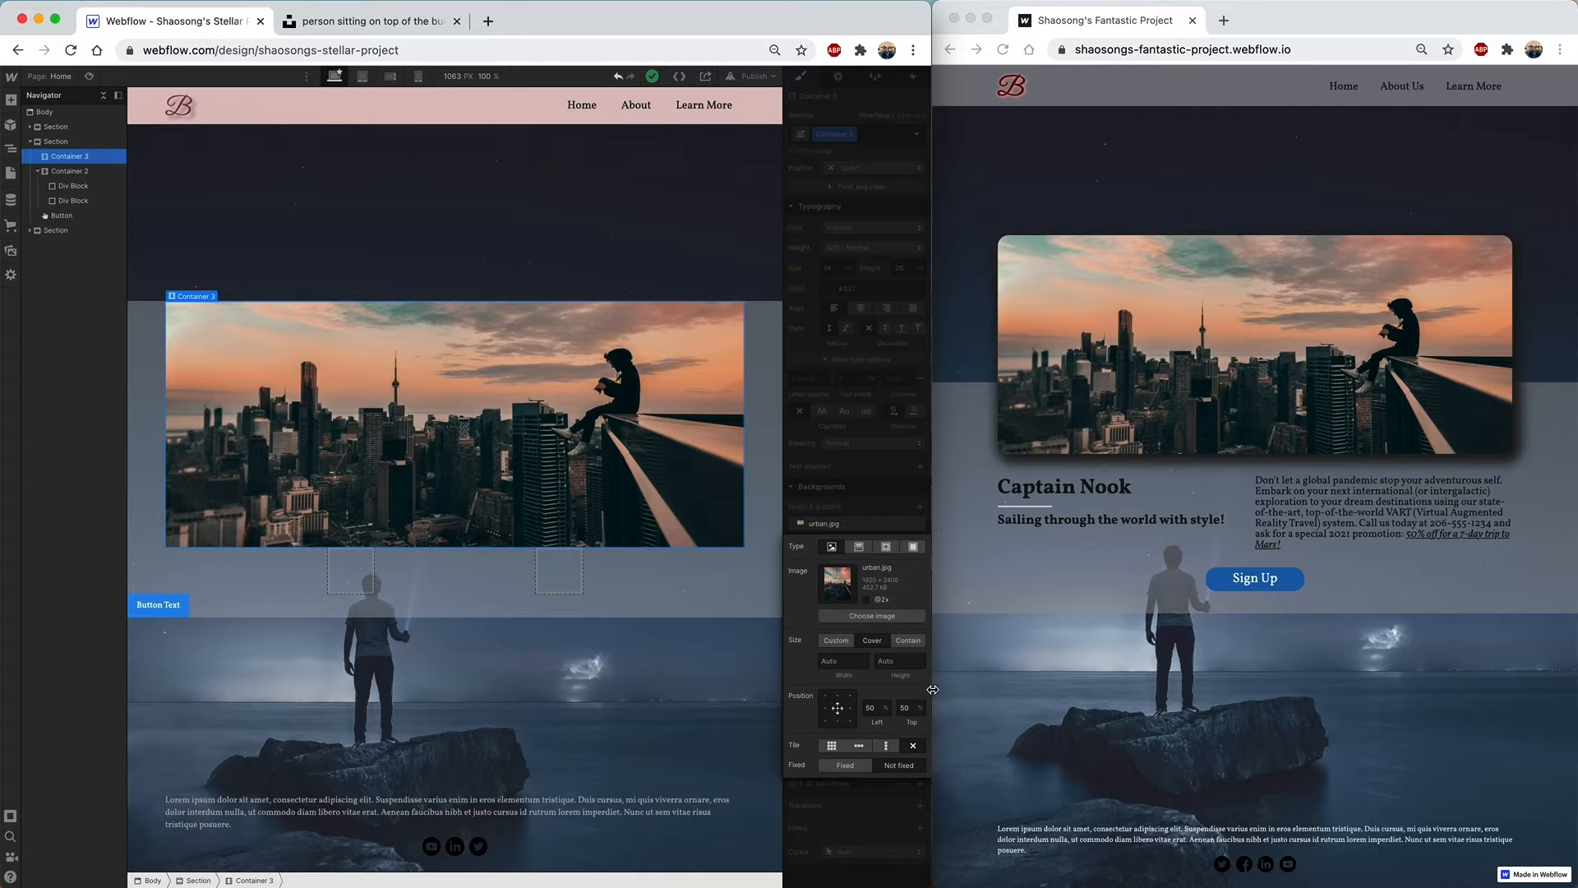
{"action": "left_click", "coordinate": [905, 708]}
{"action": "type", "text": "40"}
{"action": "key", "text": "Return"}
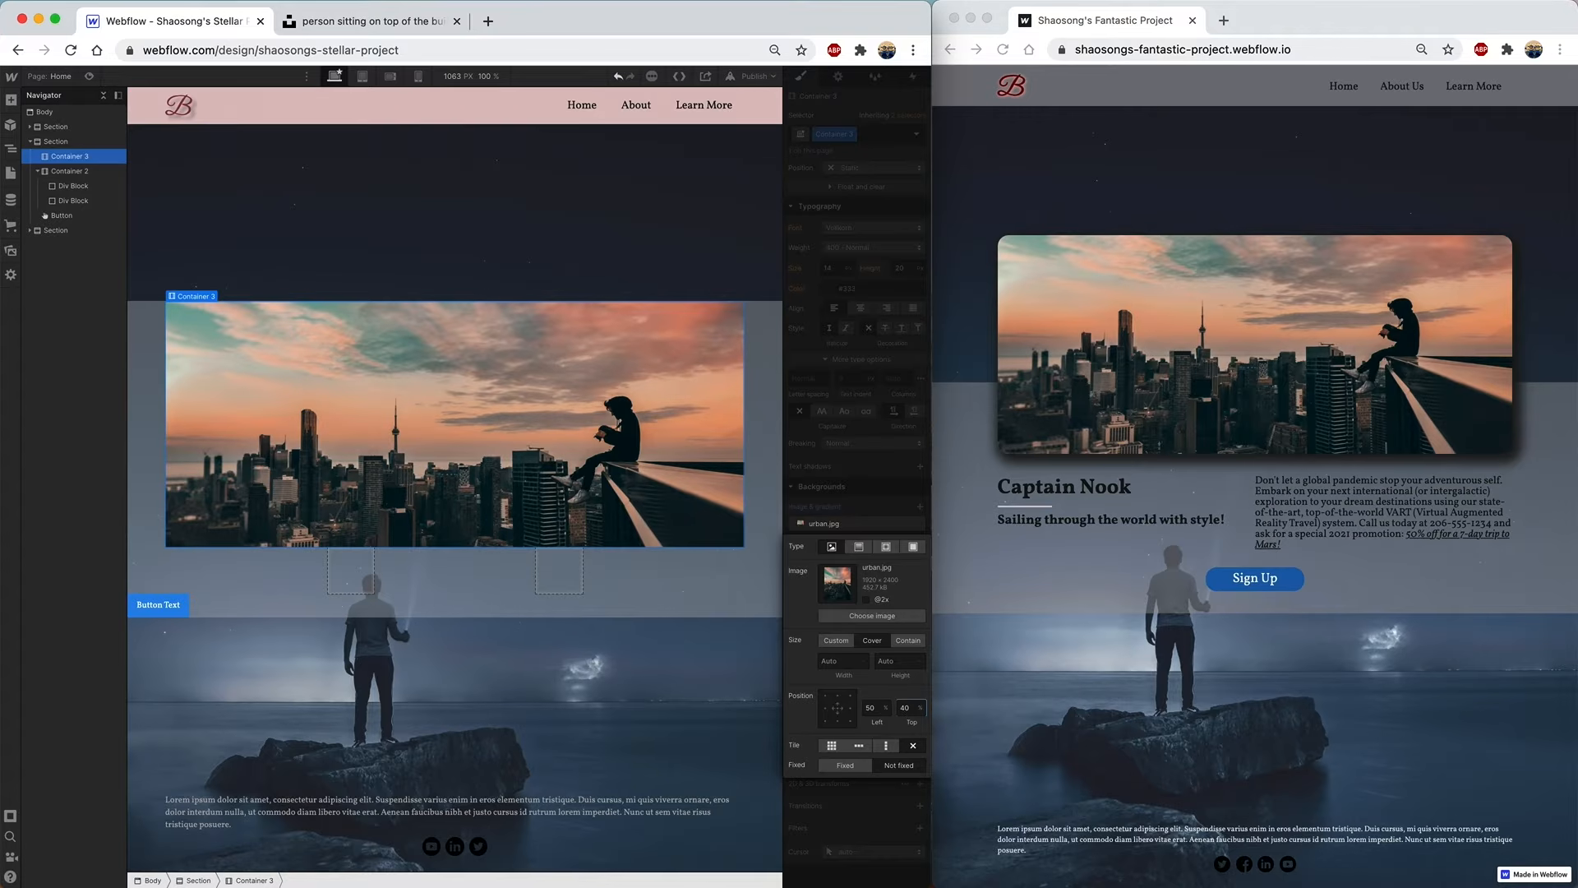
{"action": "left_click", "coordinate": [905, 708]}
{"action": "type", "text": "45"}
{"action": "key", "text": "Return"}
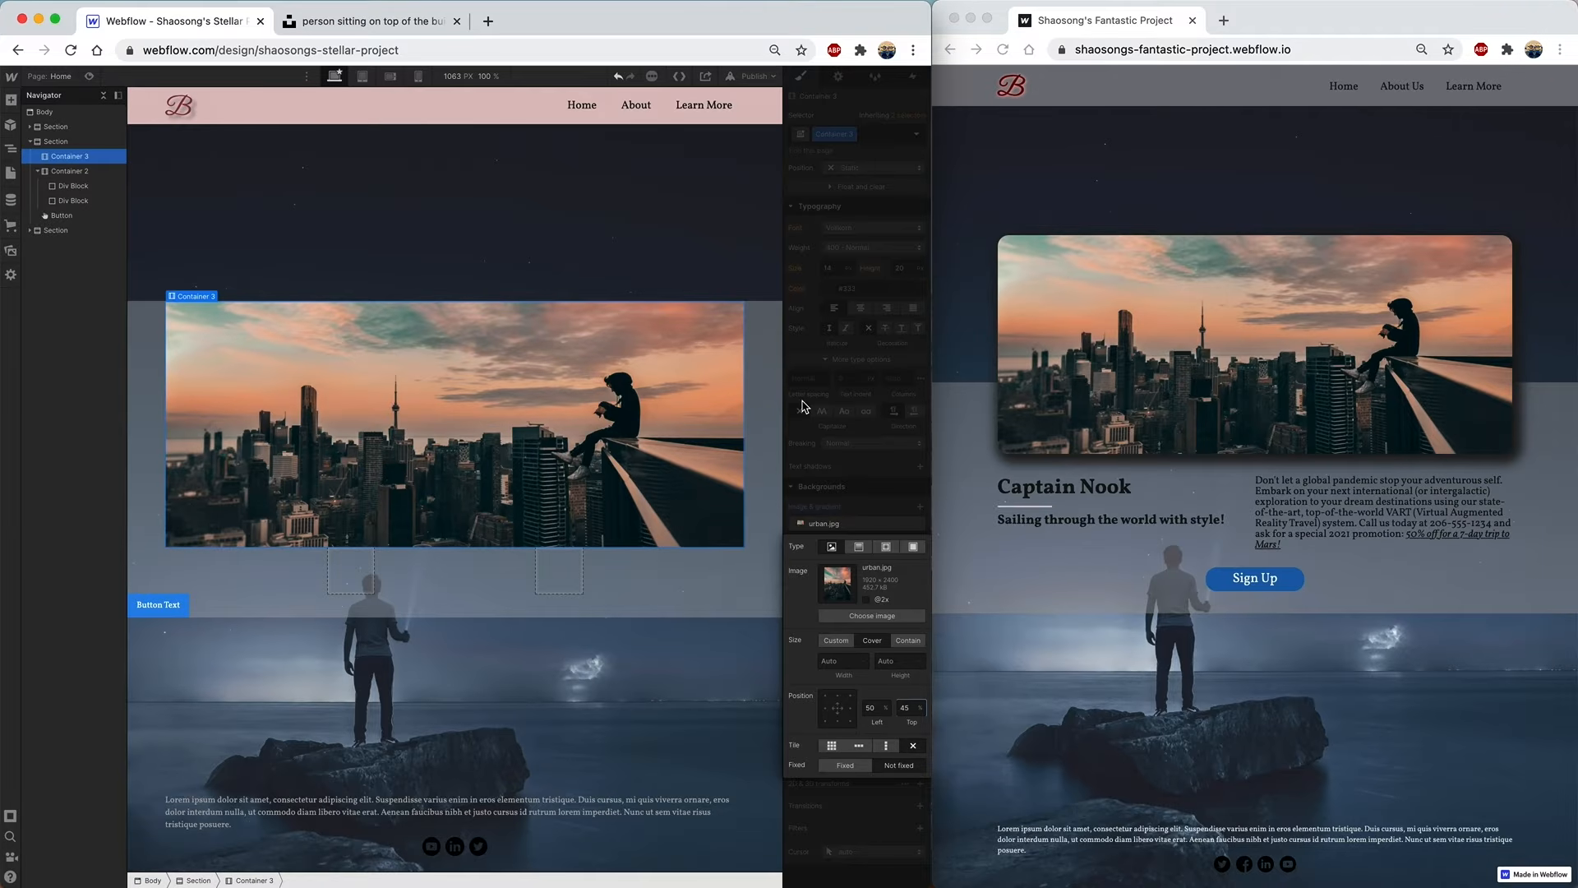
{"action": "left_click", "coordinate": [743, 250]}
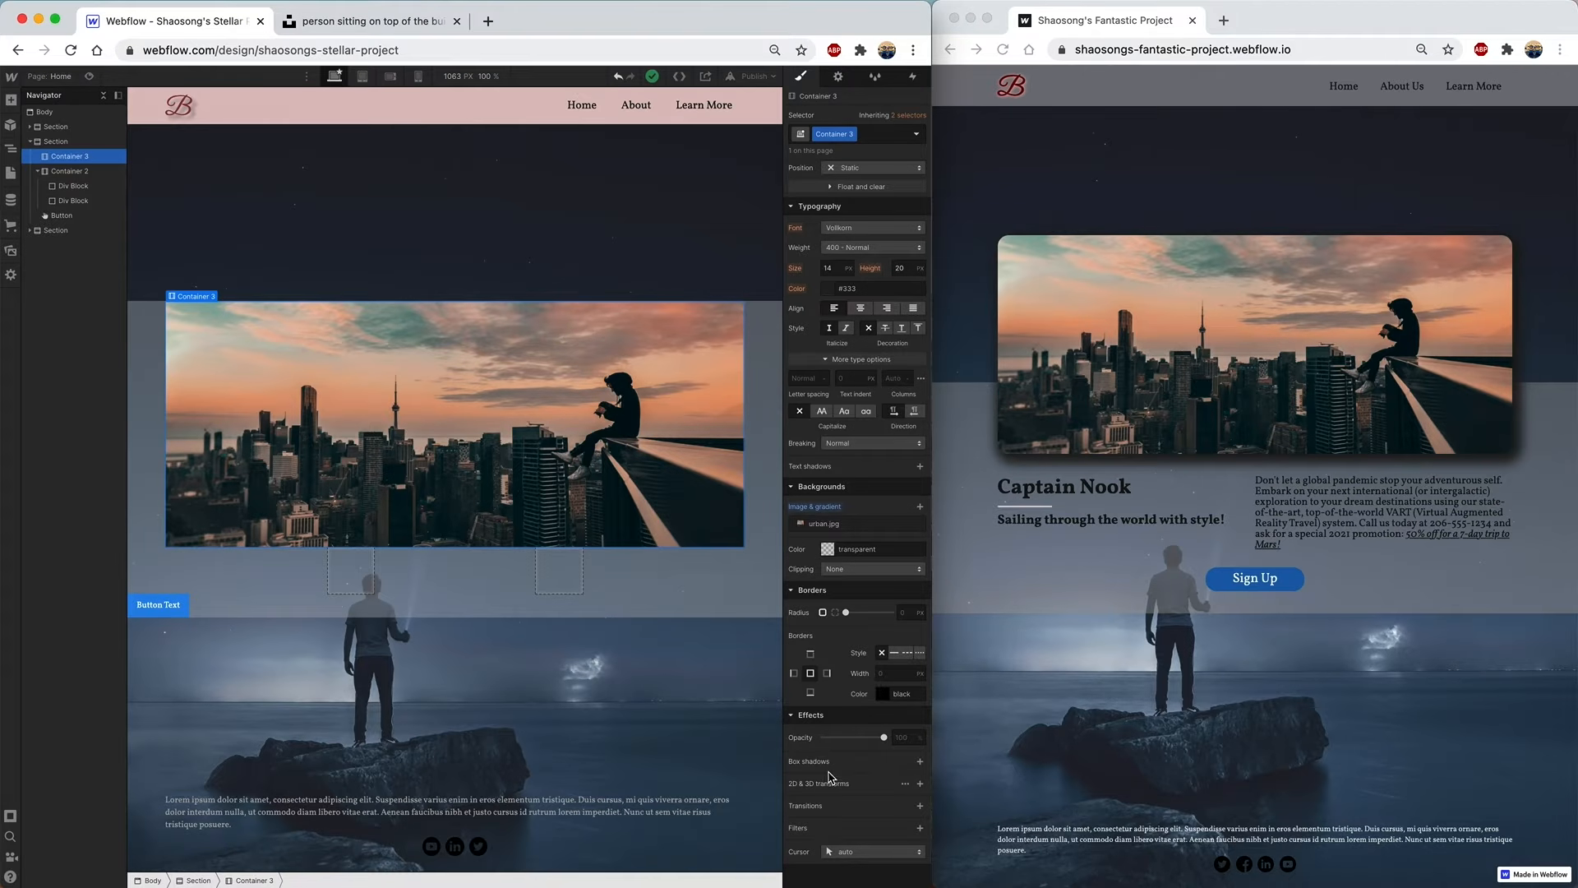
- Add a dark grey box shadow to the city image card
{"action": "left_click", "coordinate": [919, 762]}
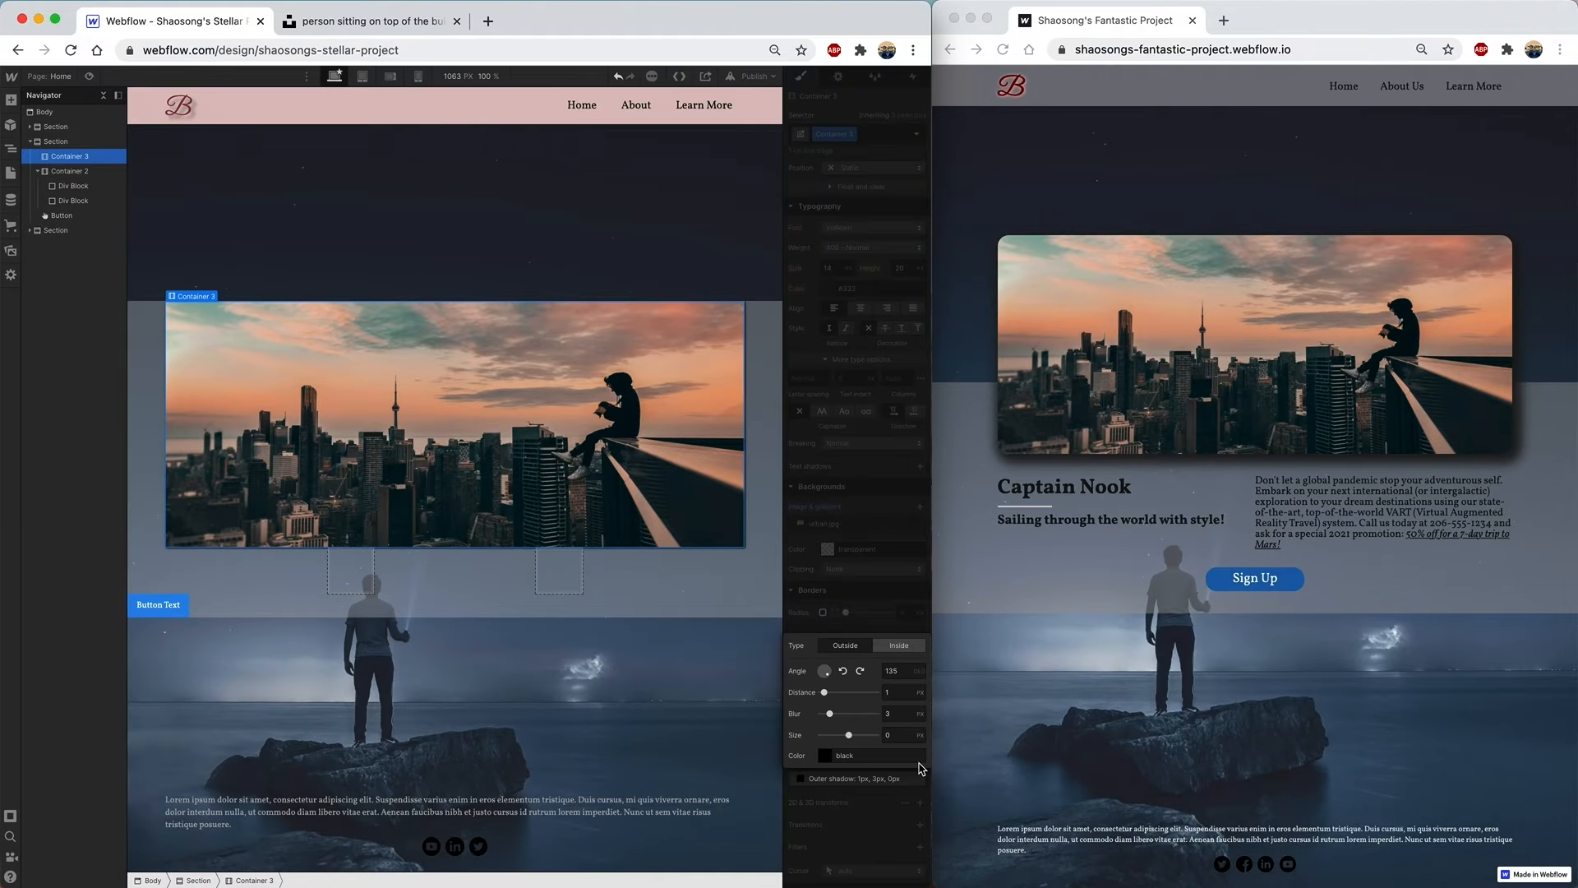
{"action": "left_click", "coordinate": [825, 756]}
{"action": "left_click", "coordinate": [794, 629]}
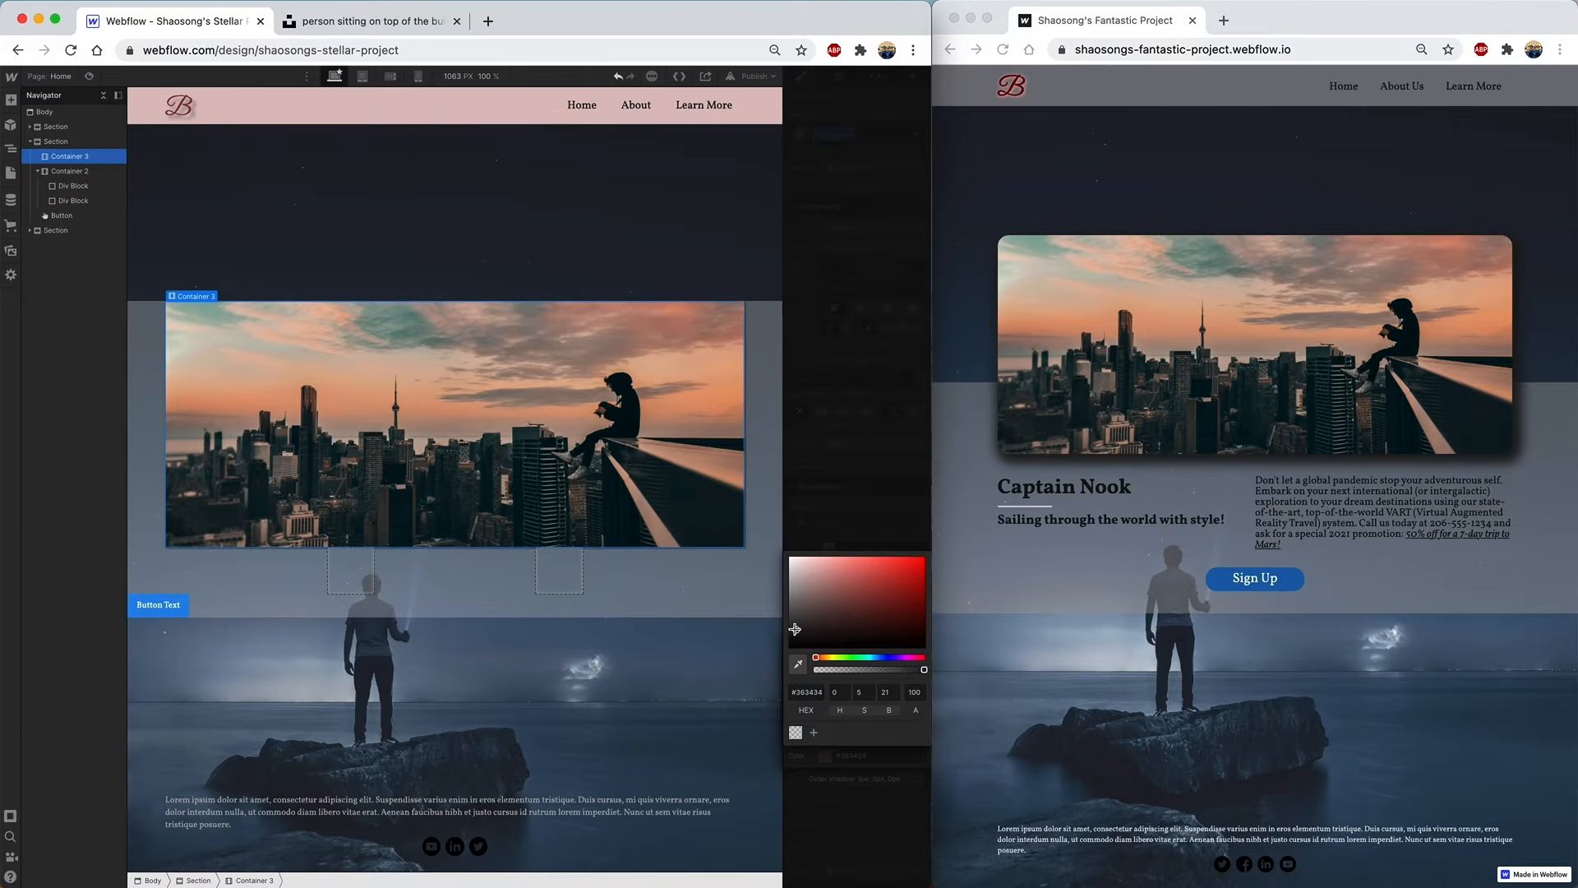
{"action": "left_click", "coordinate": [857, 531]}
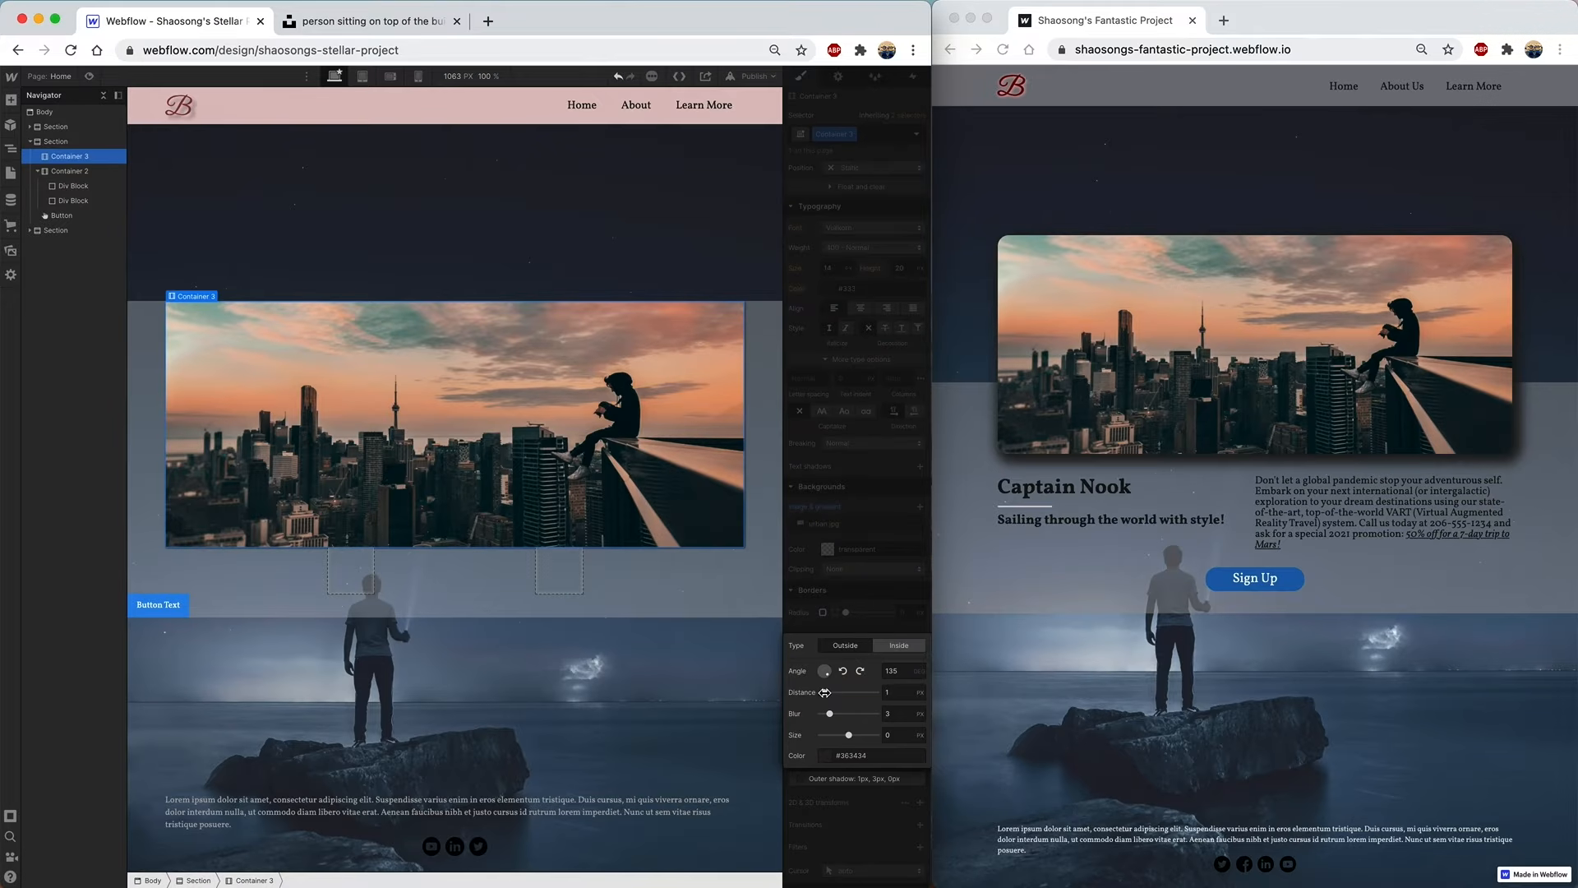
- Set the shadow to 4 px distance, 11 px size and colour #413d3d
{"action": "left_click_drag", "start_coordinate": [824, 693], "coordinate": [864, 734]}
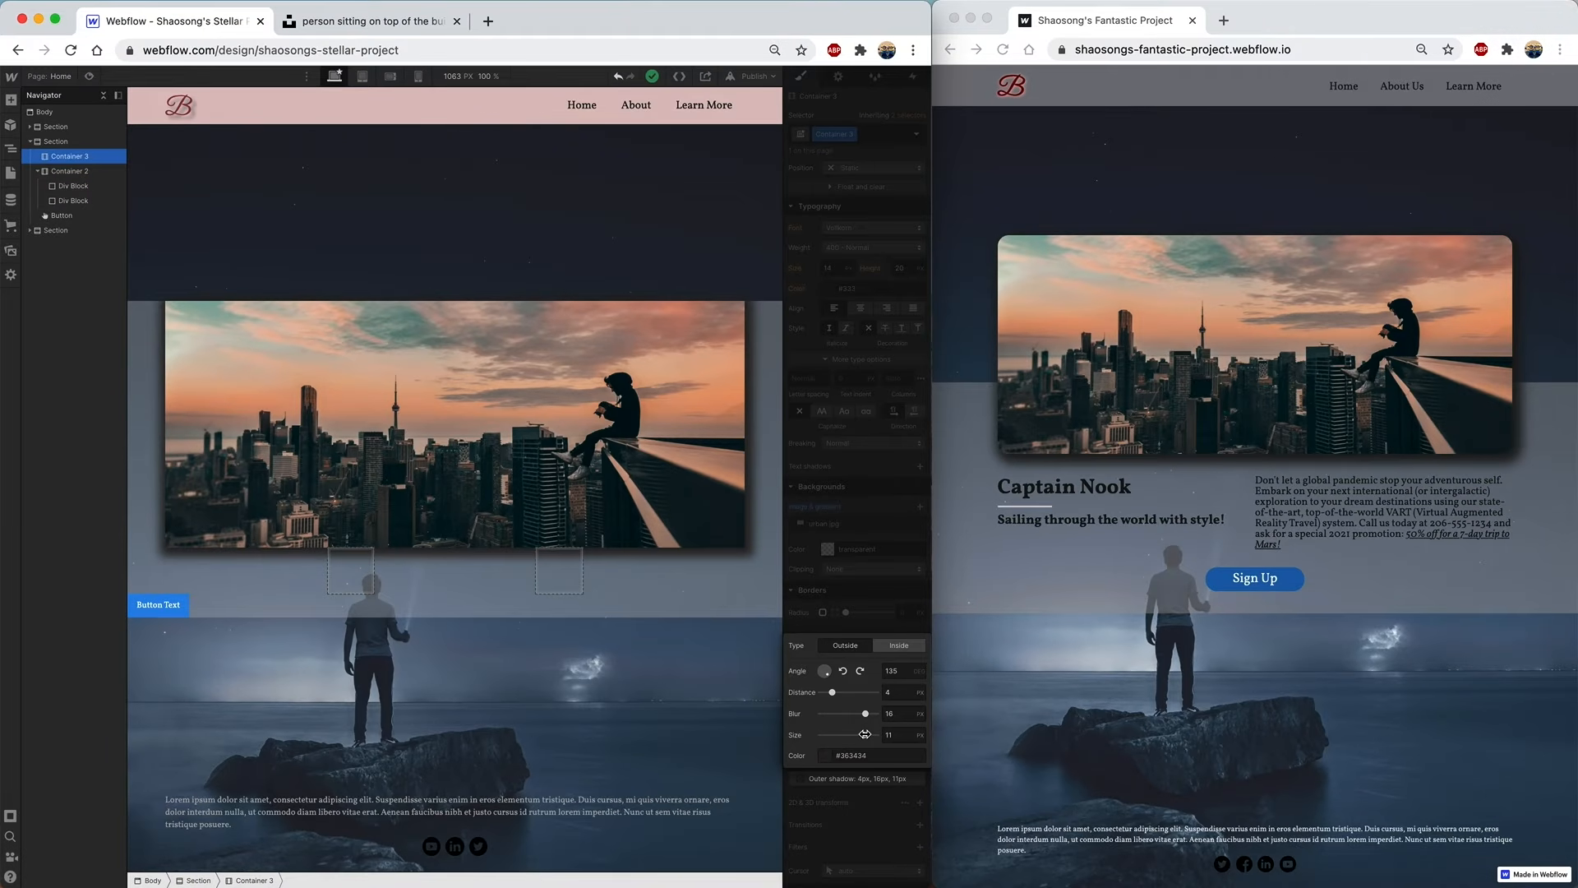
{"action": "left_click_drag", "start_coordinate": [865, 734], "coordinate": [865, 734]}
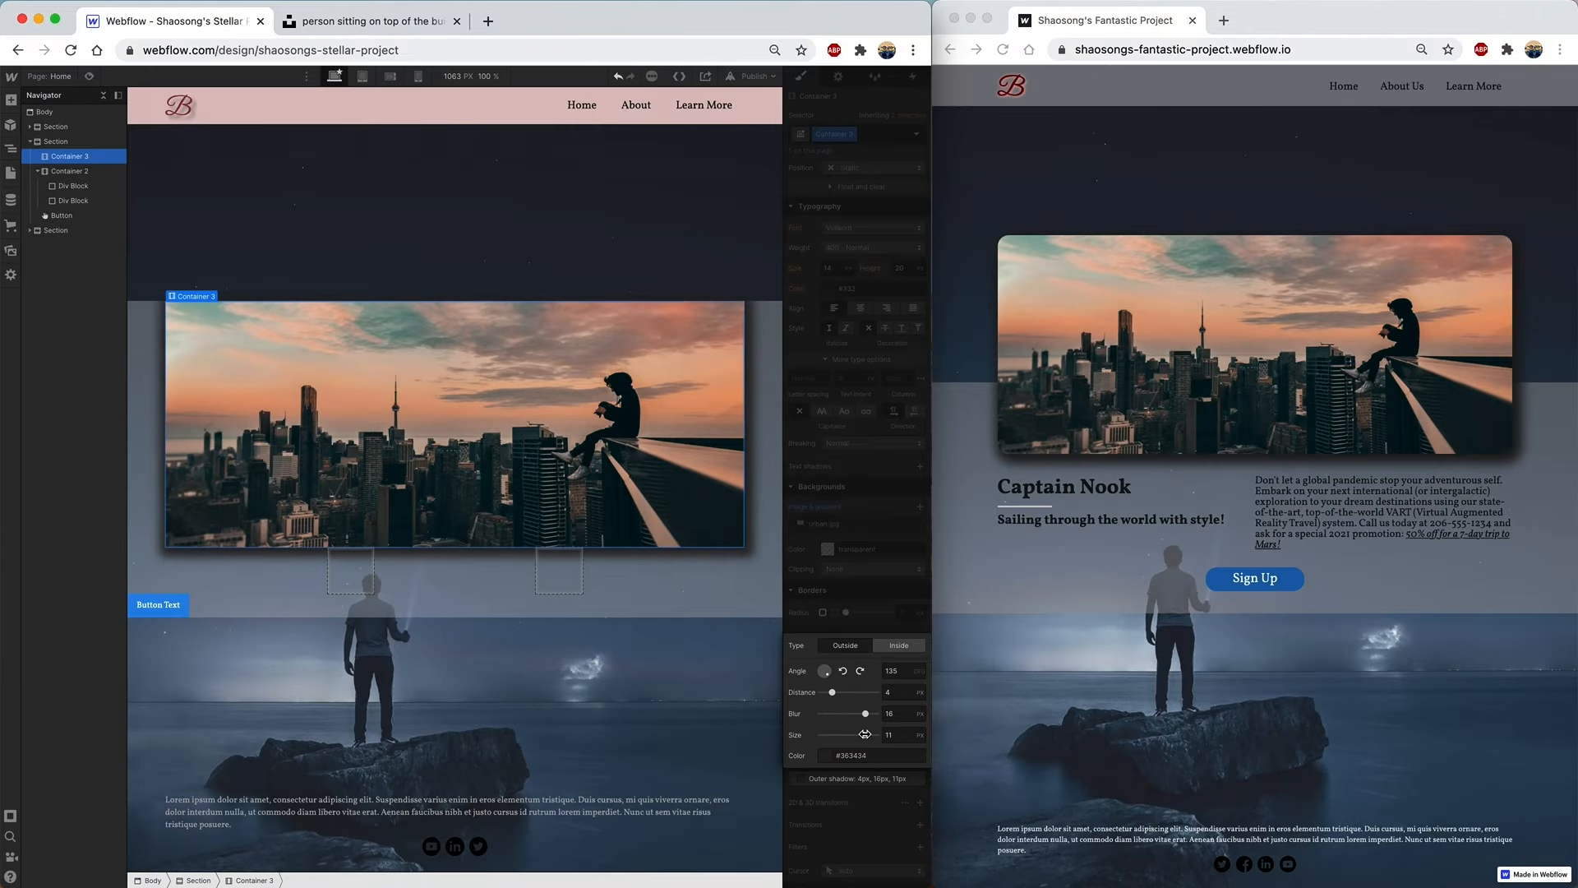
{"action": "left_click", "coordinate": [827, 757]}
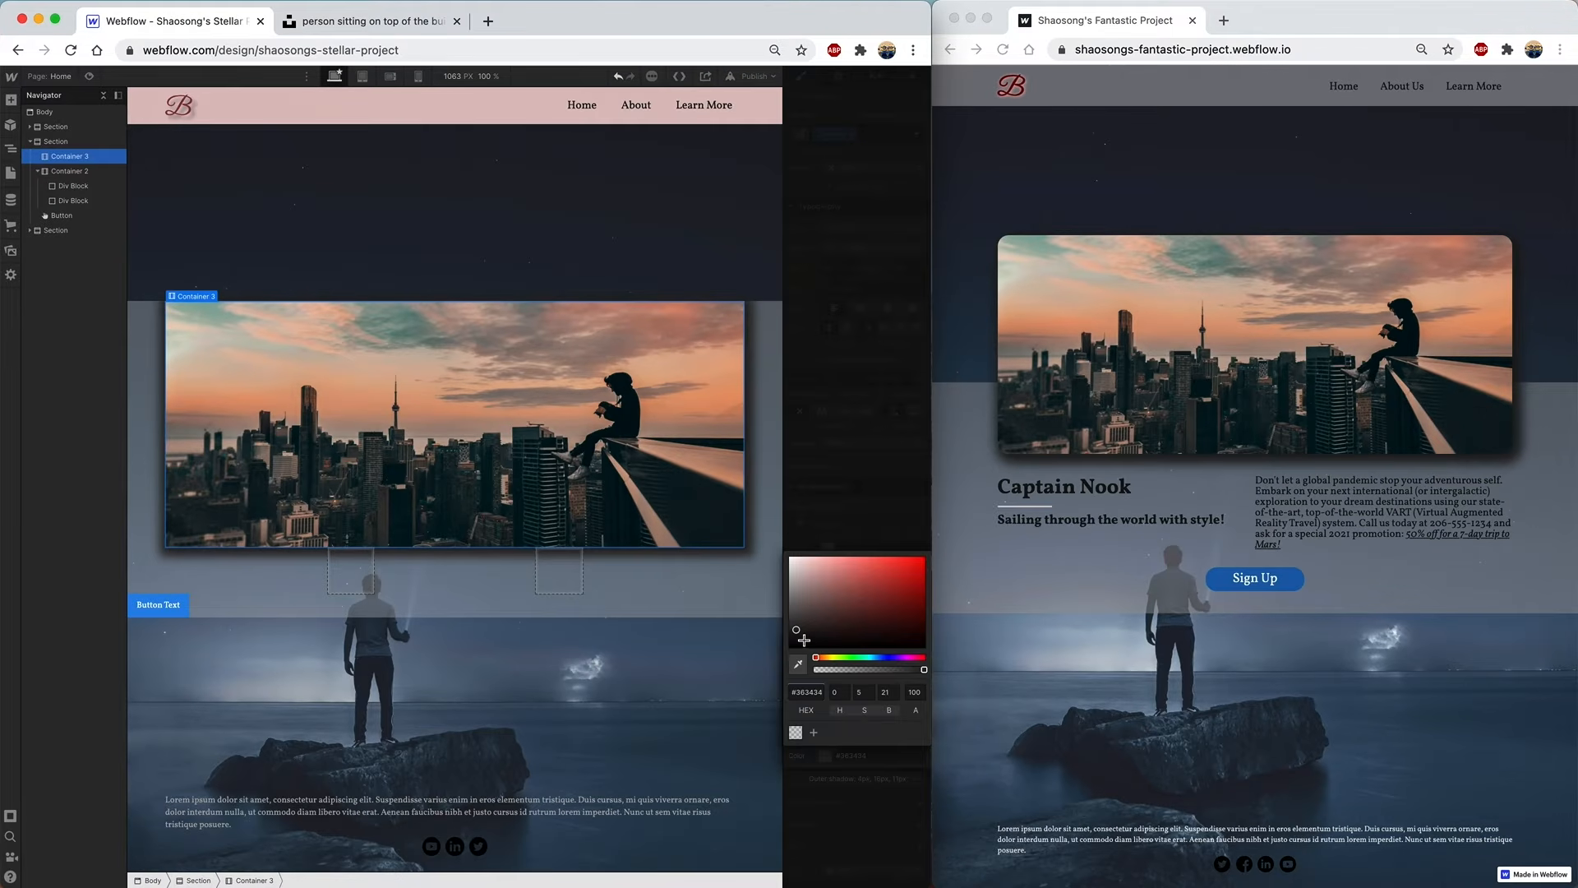
{"action": "left_click_drag", "start_coordinate": [796, 630], "coordinate": [795, 626]}
{"action": "left_click", "coordinate": [852, 504]}
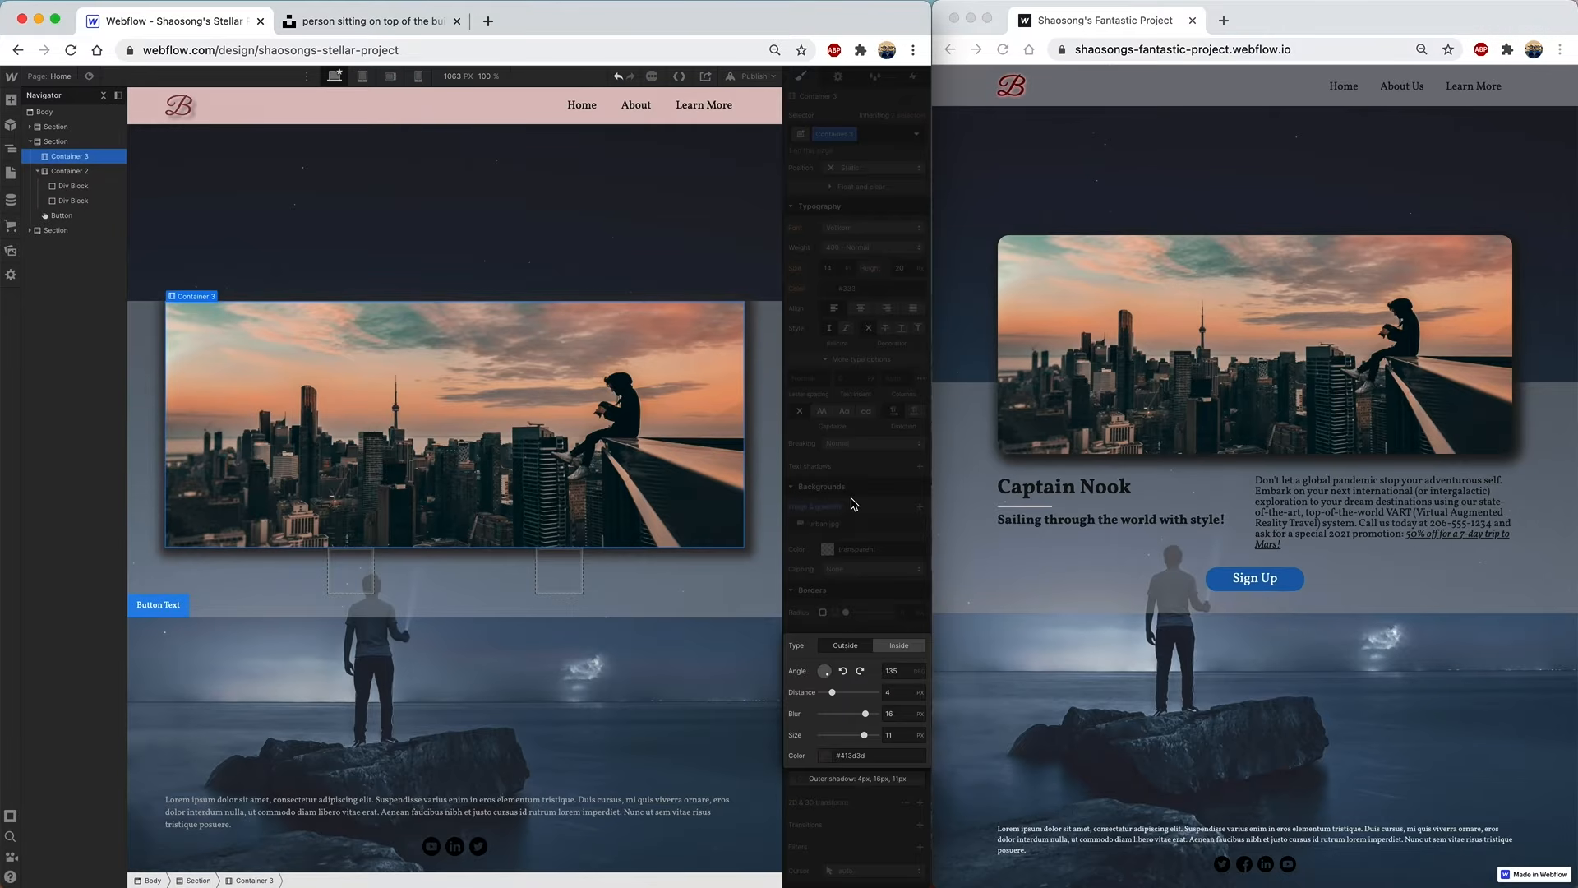
{"action": "left_click", "coordinate": [860, 565]}
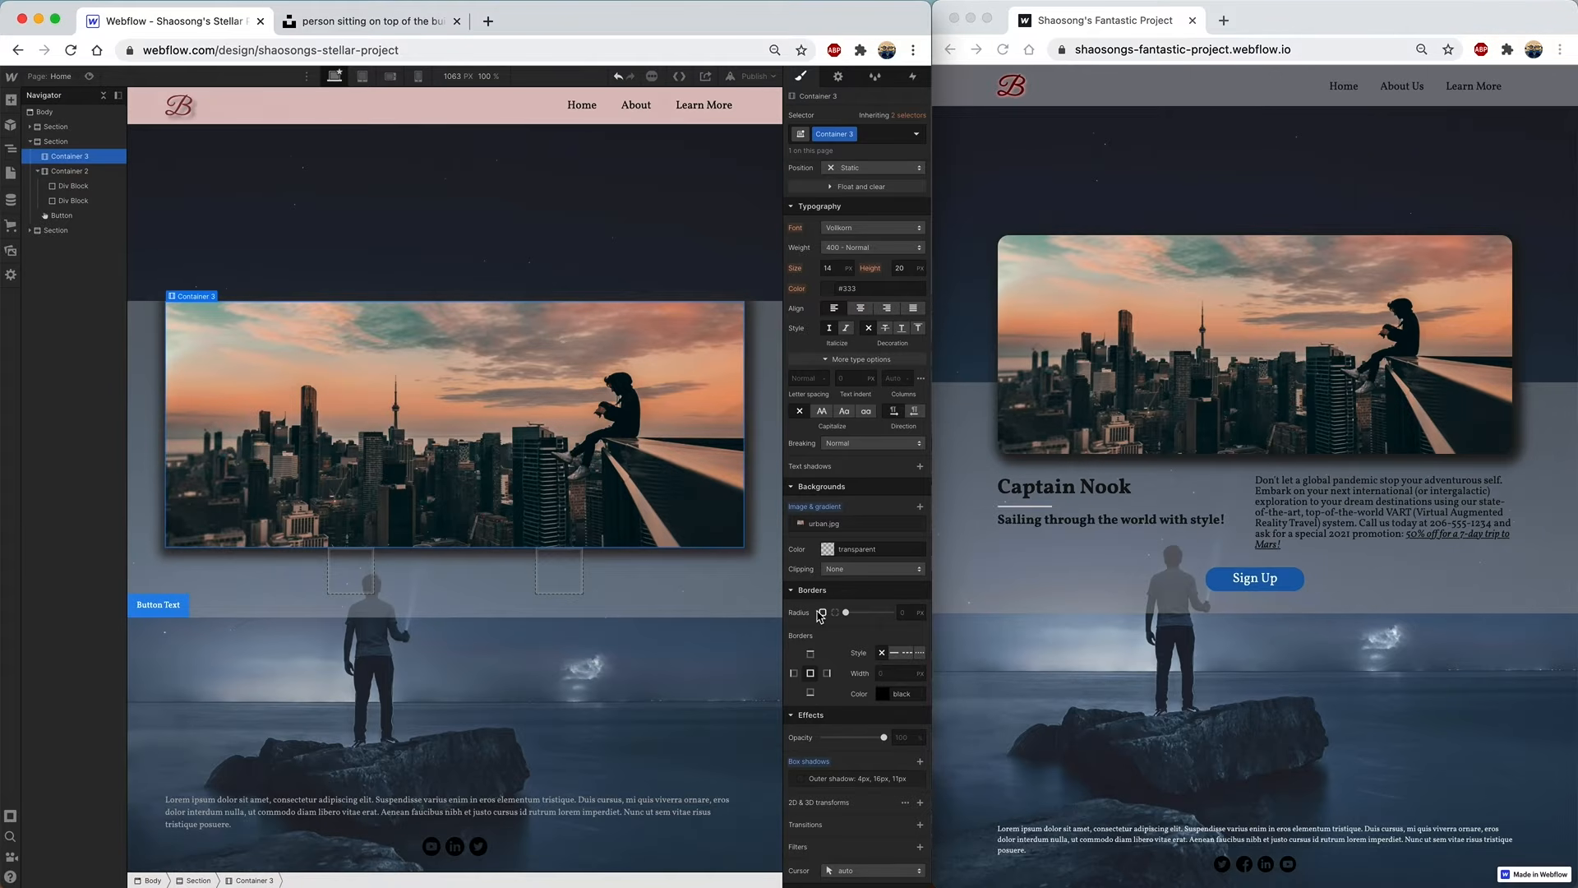
- Round the card's corners to 20 px and give it a -263 px top margin
{"action": "left_click_drag", "start_coordinate": [846, 612], "coordinate": [891, 612]}
{"action": "scroll", "coordinate": [827, 251], "scroll_direction": "up", "scroll_amount": 5}
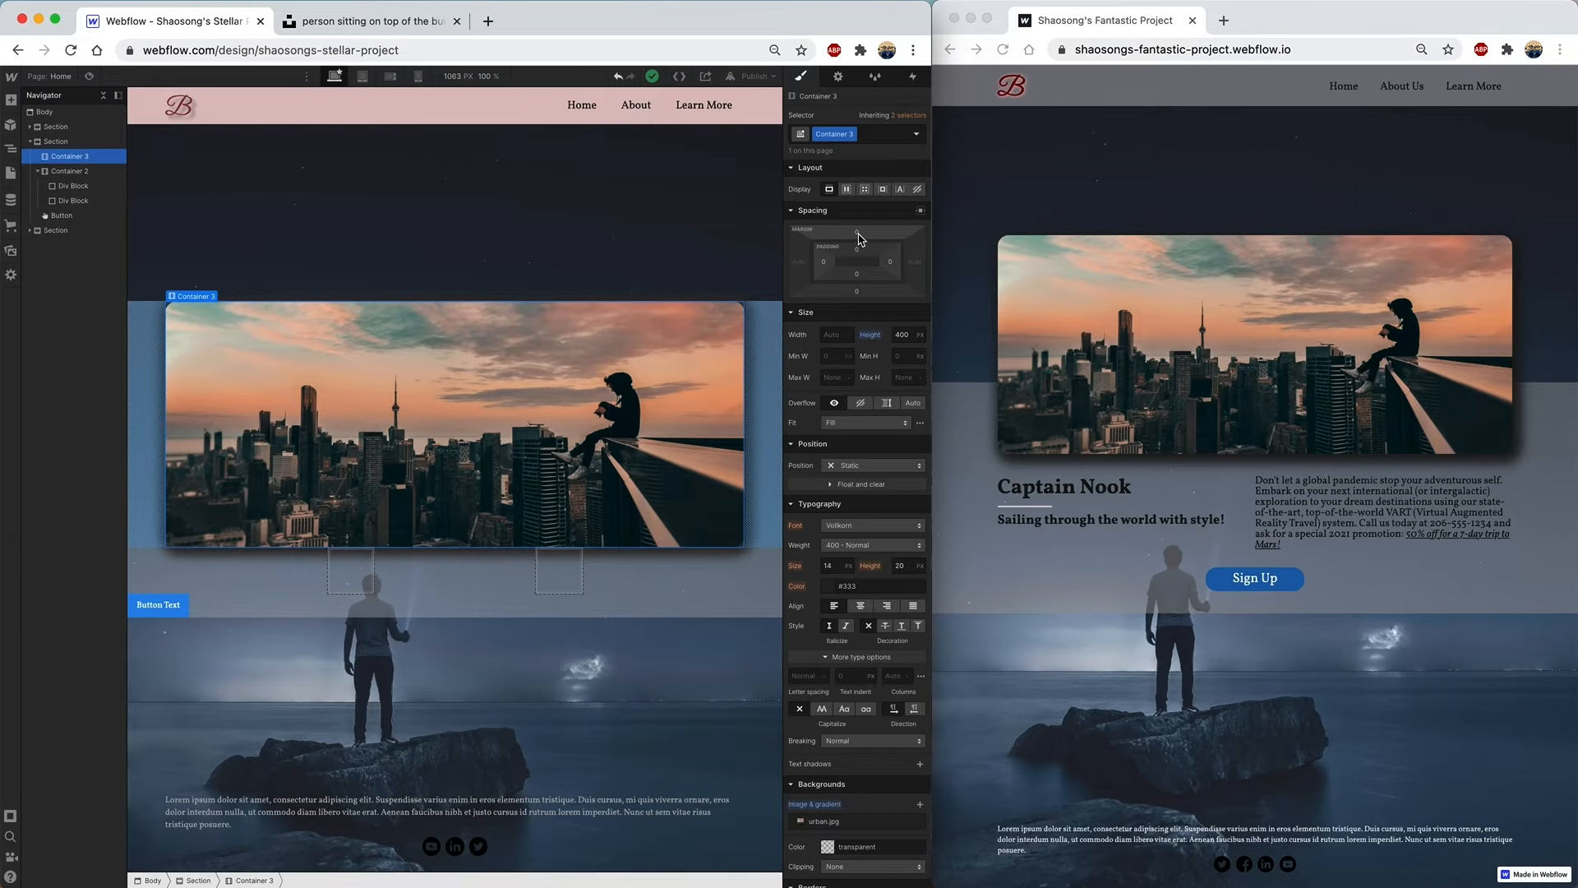
{"action": "left_click_drag", "start_coordinate": [860, 238], "coordinate": [863, 397]}
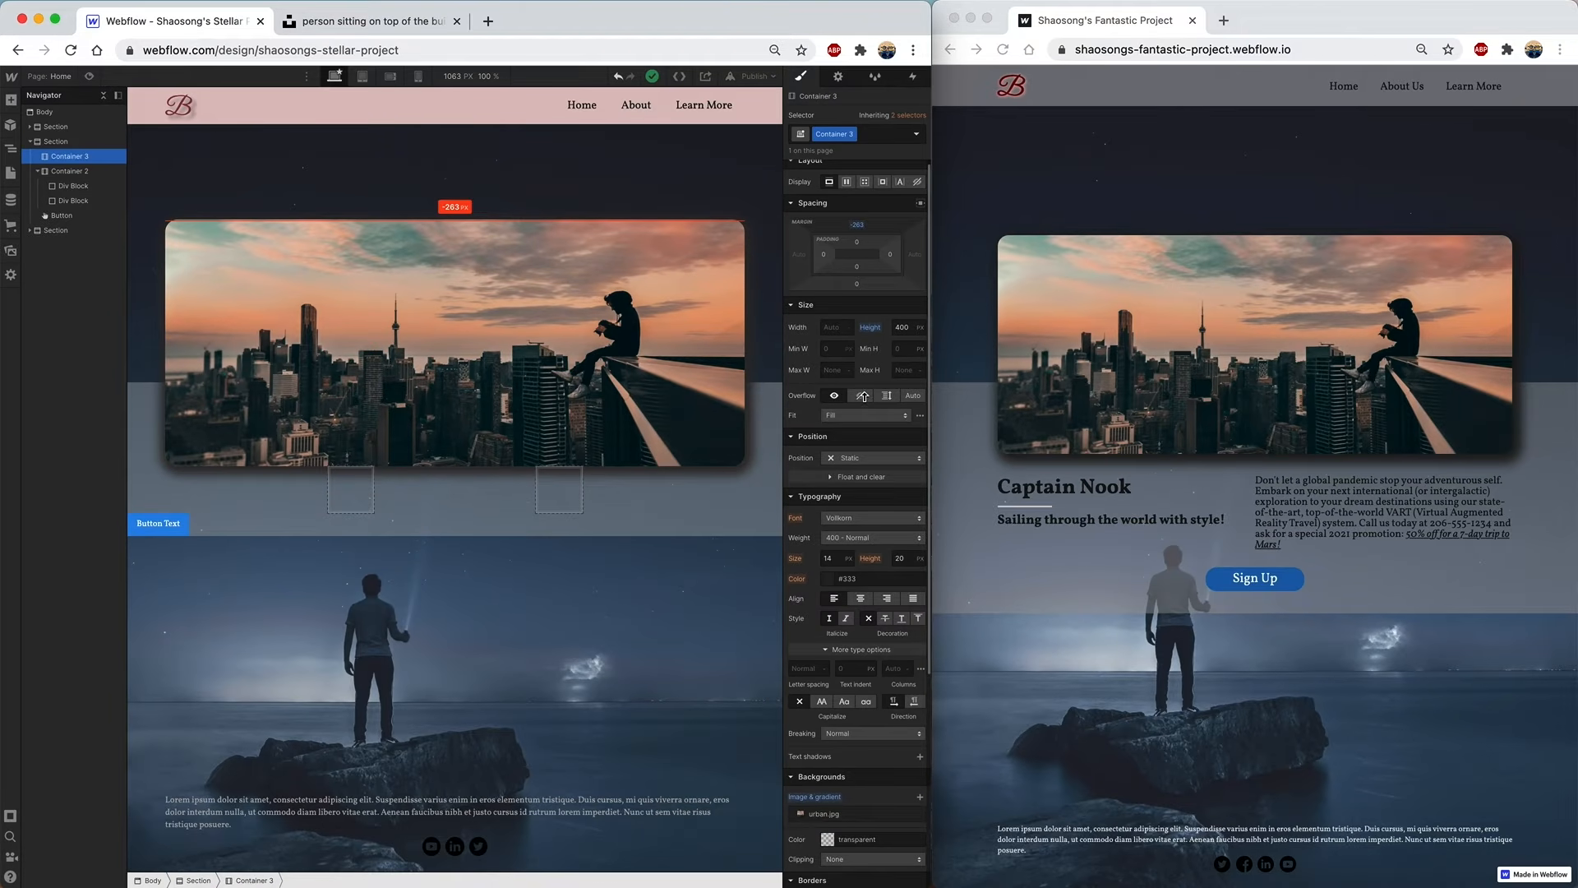
{"action": "left_click_drag", "start_coordinate": [864, 397], "coordinate": [865, 389]}
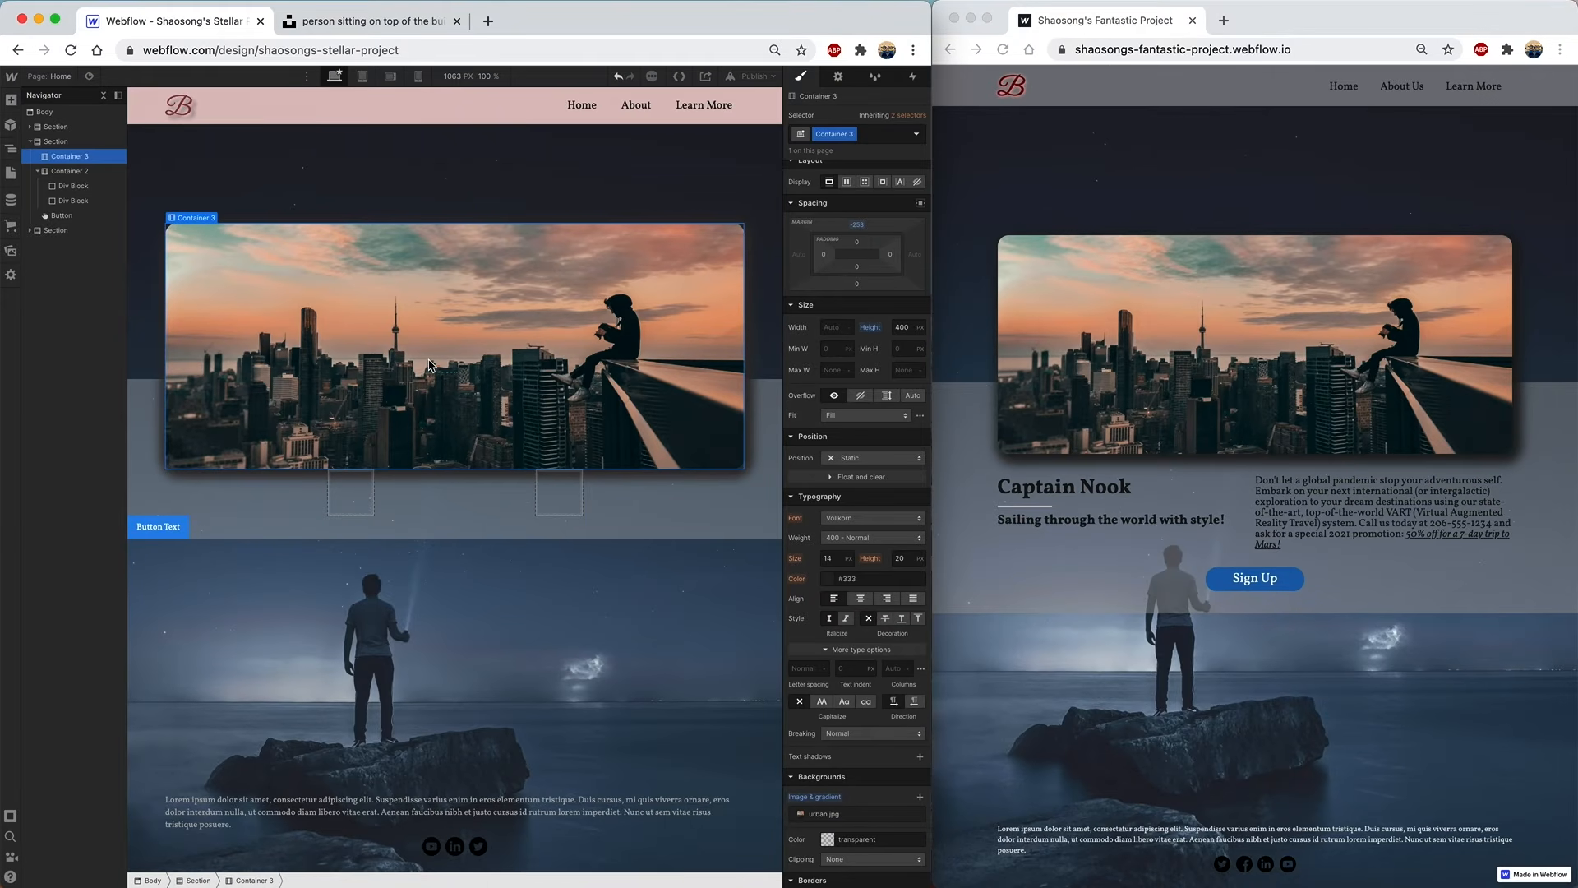
- Insert a Heading, an inner Div Block and an H3 heading into the first Div Block below the image
{"action": "left_click", "coordinate": [75, 186]}
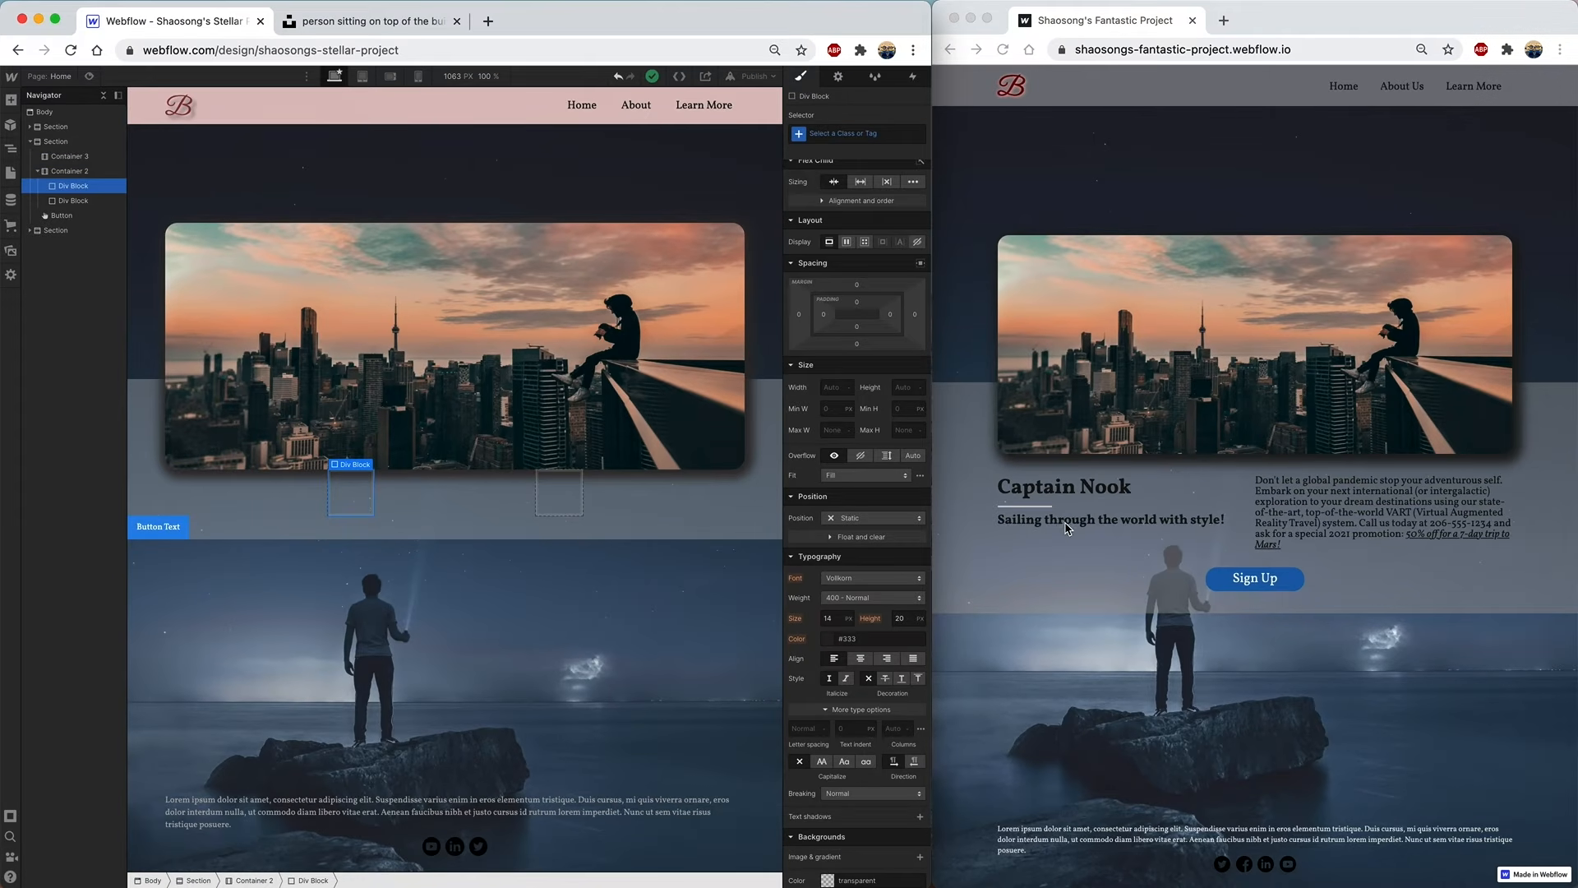
{"action": "left_click", "coordinate": [12, 101]}
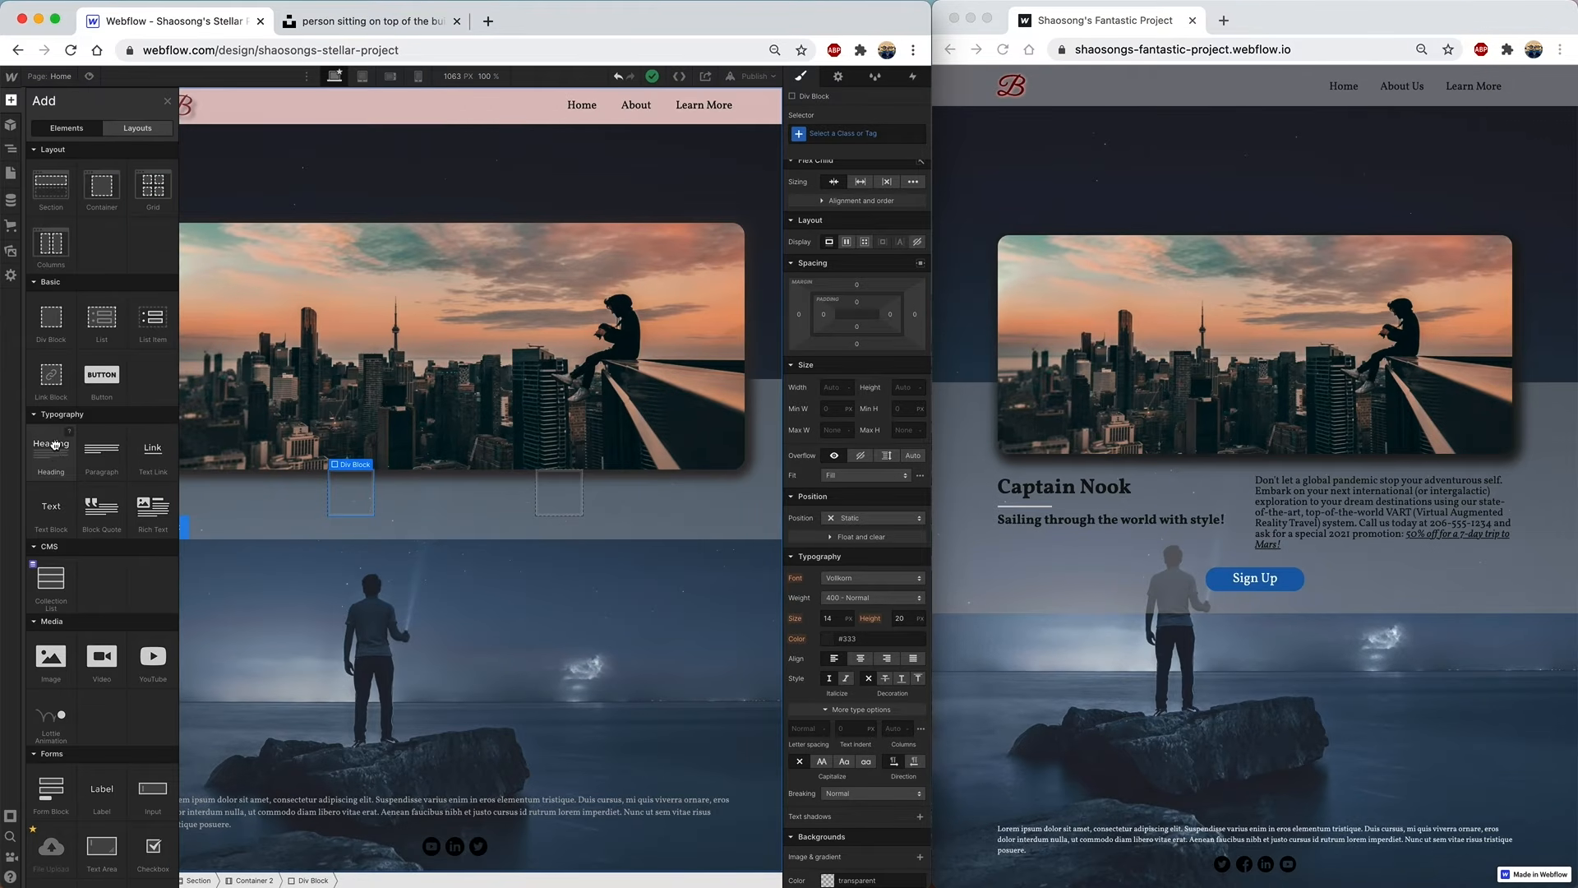
{"action": "left_click_drag", "start_coordinate": [52, 451], "coordinate": [70, 216]}
{"action": "left_click_drag", "start_coordinate": [83, 191], "coordinate": [88, 197]}
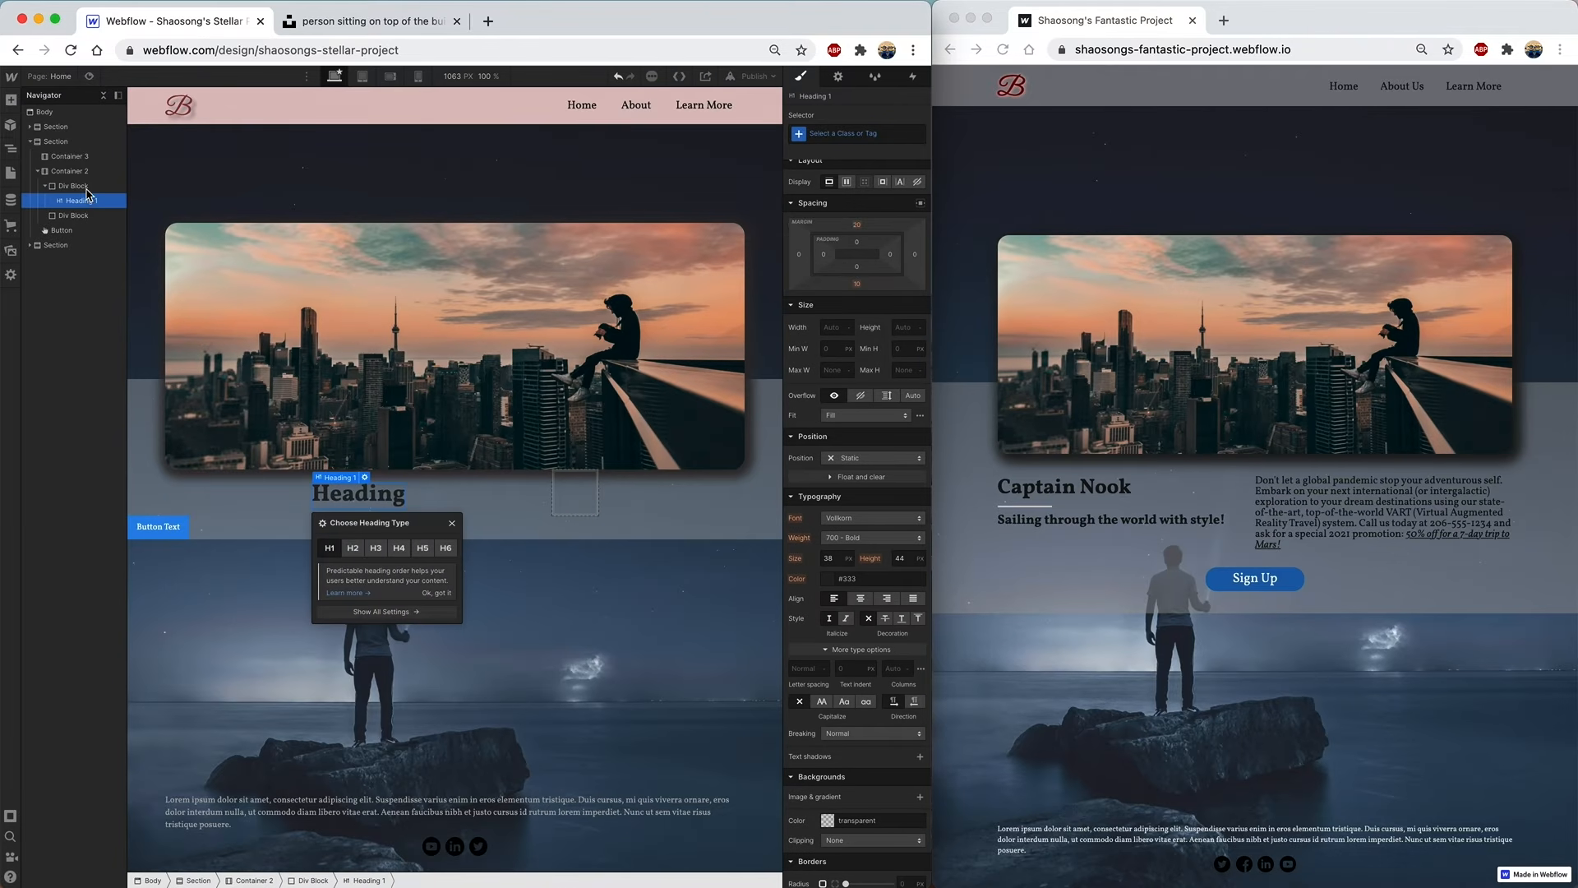
{"action": "left_click", "coordinate": [11, 99]}
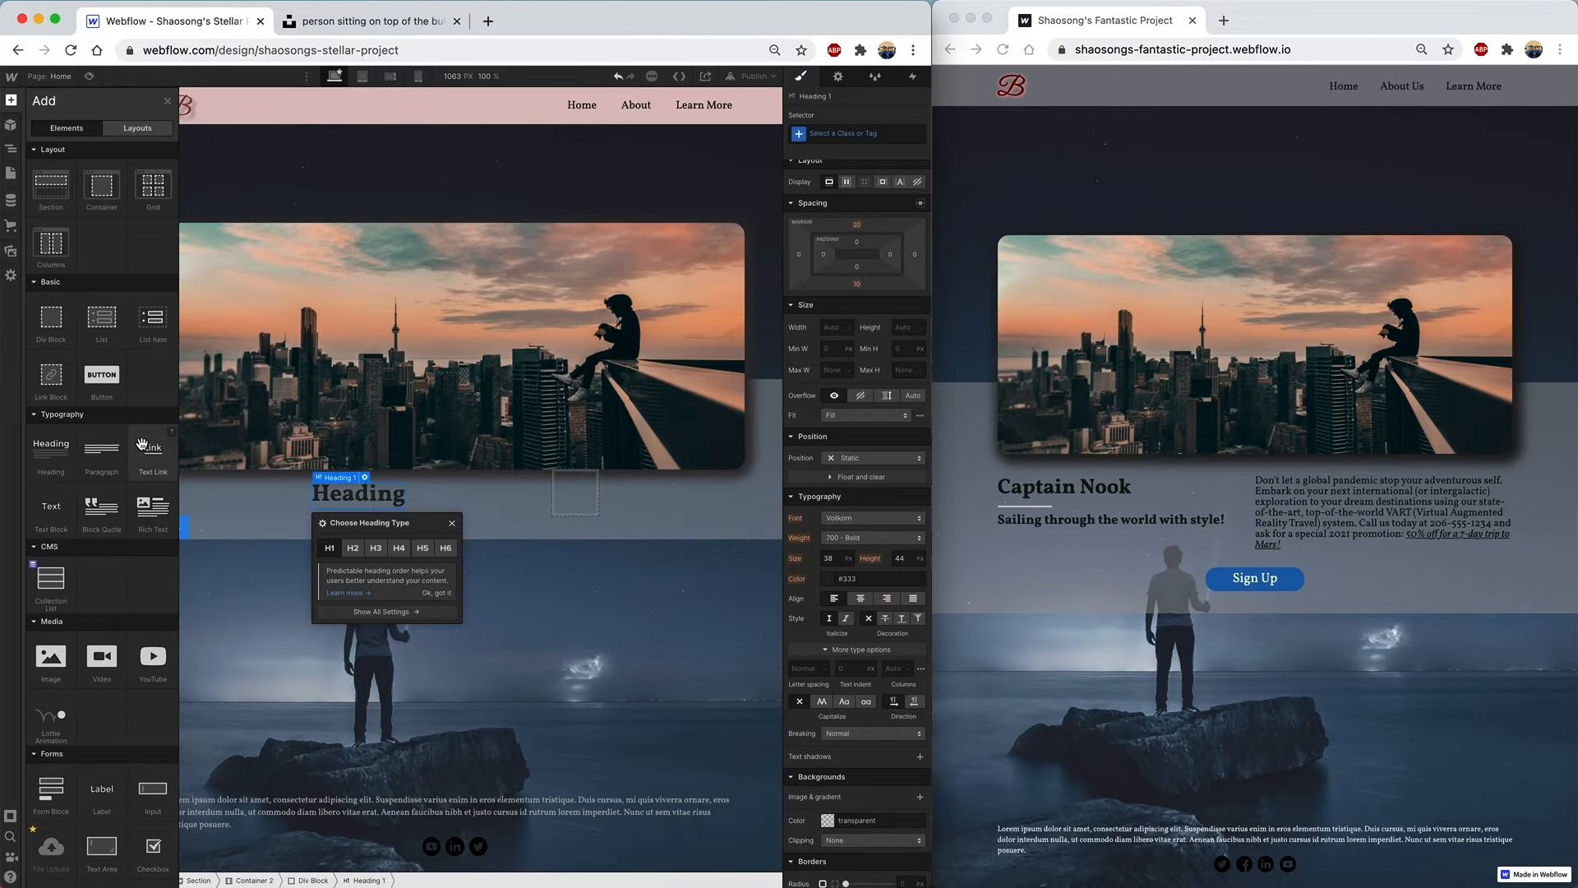
{"action": "left_click_drag", "start_coordinate": [51, 317], "coordinate": [110, 221]}
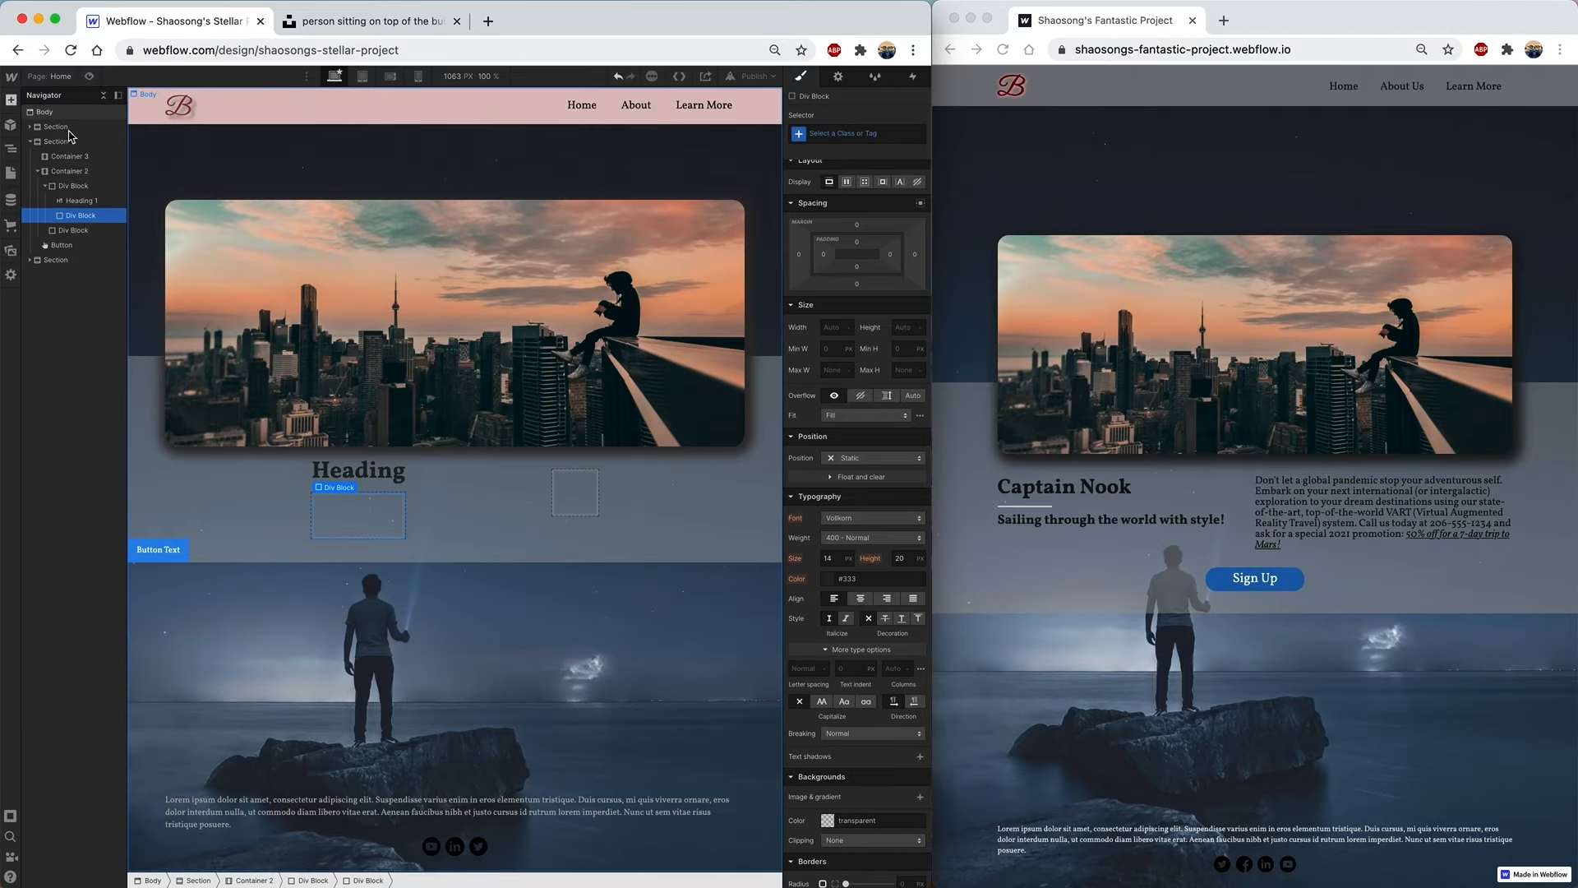
{"action": "left_click", "coordinate": [11, 100]}
{"action": "left_click_drag", "start_coordinate": [51, 448], "coordinate": [102, 231]}
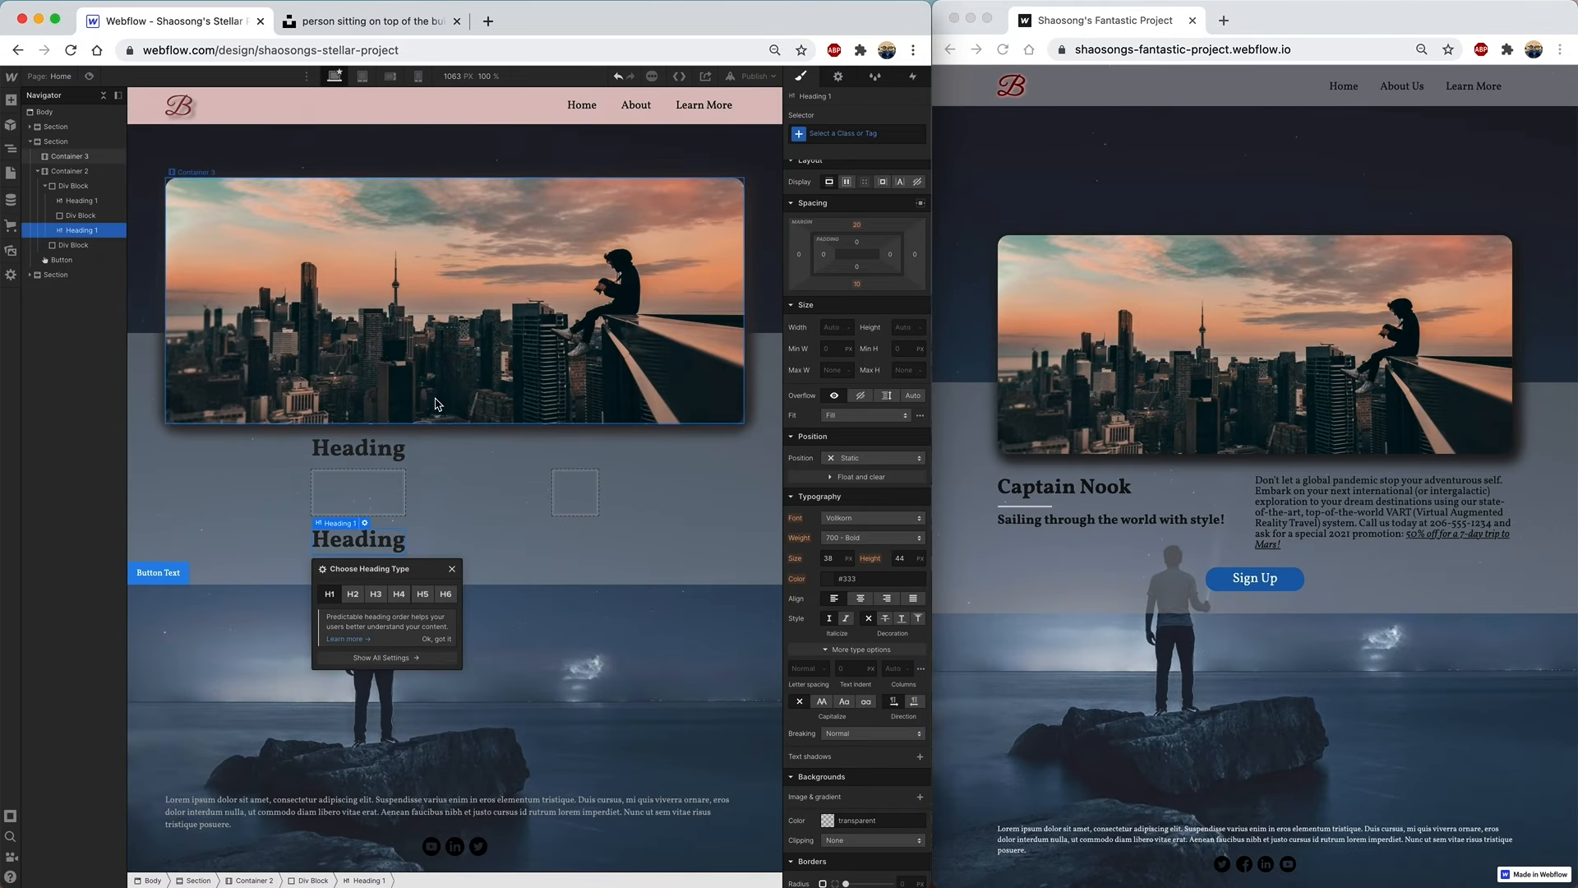
{"action": "left_click", "coordinate": [376, 595]}
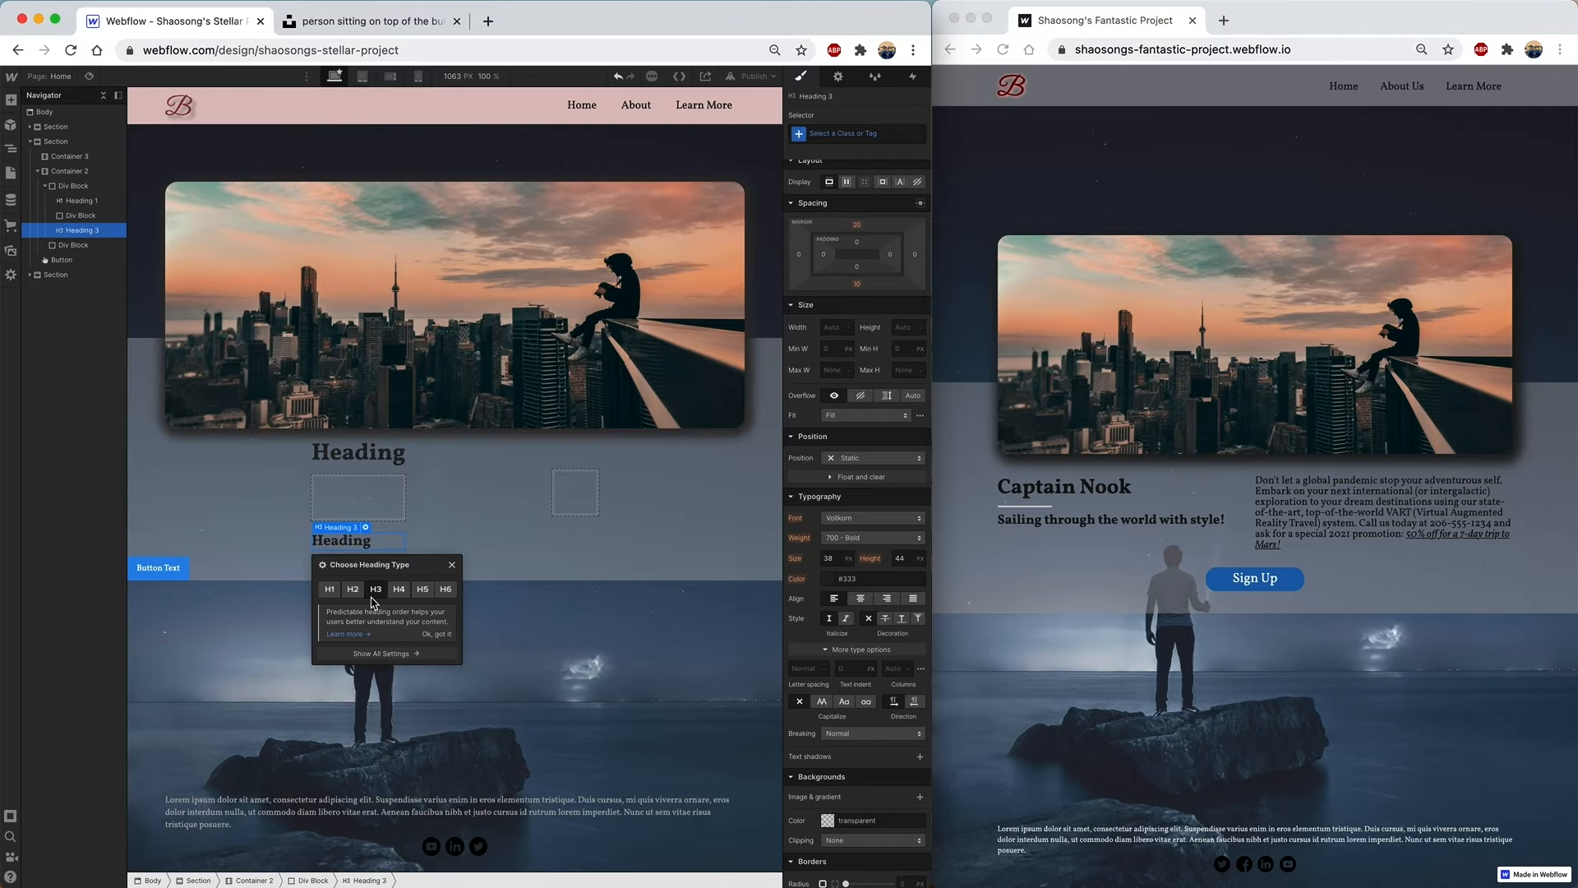
{"action": "left_click", "coordinate": [92, 219]}
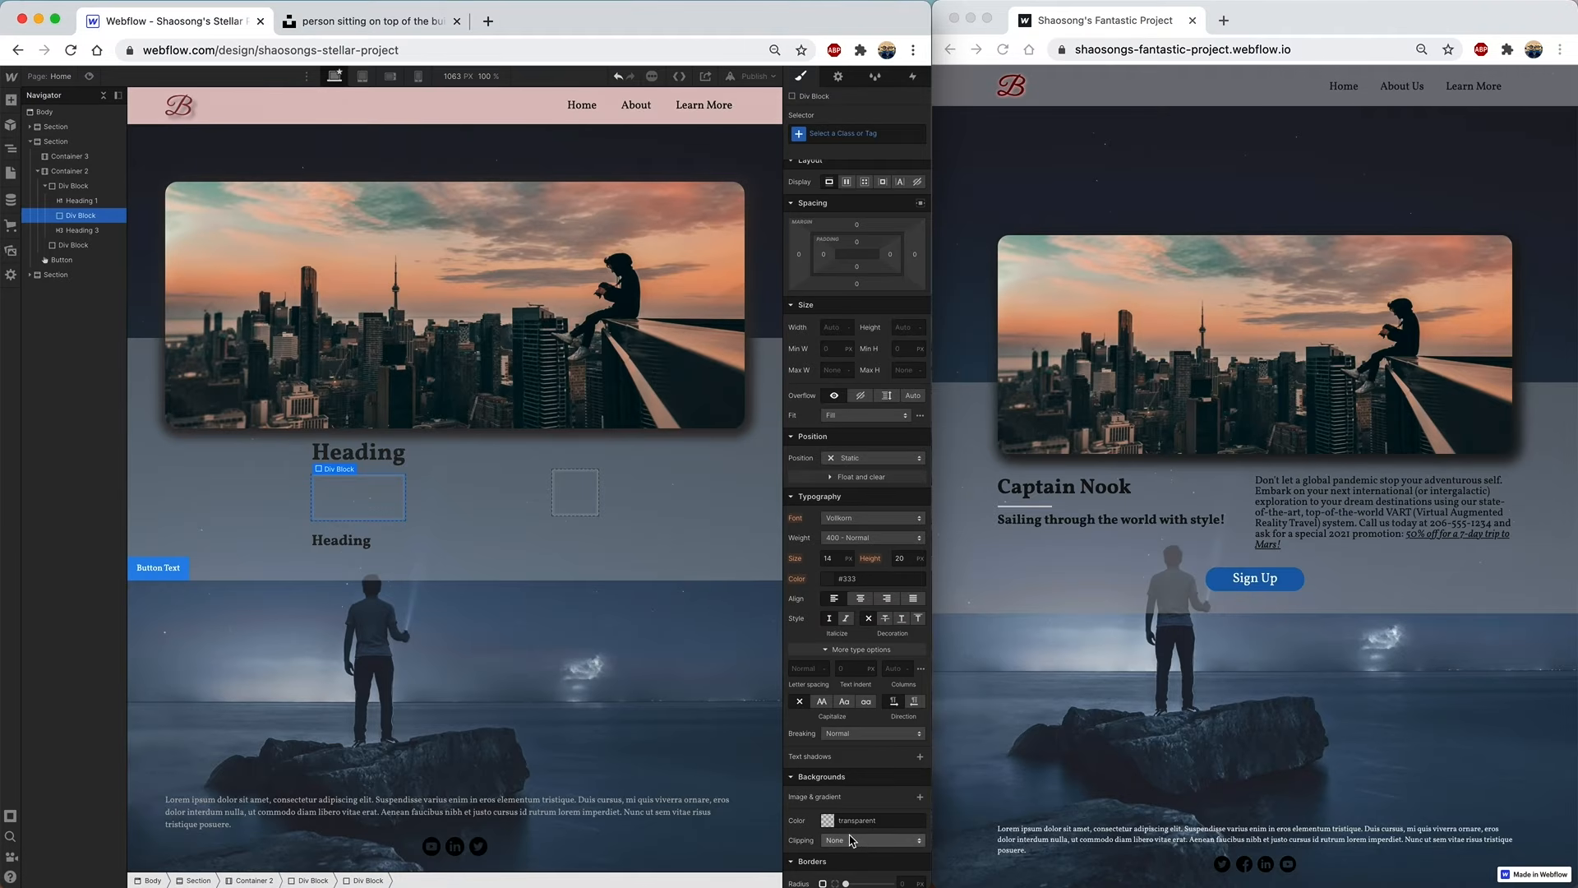
- Give the empty inner div a light grey #c9c3c3 background
{"action": "left_click", "coordinate": [829, 820]}
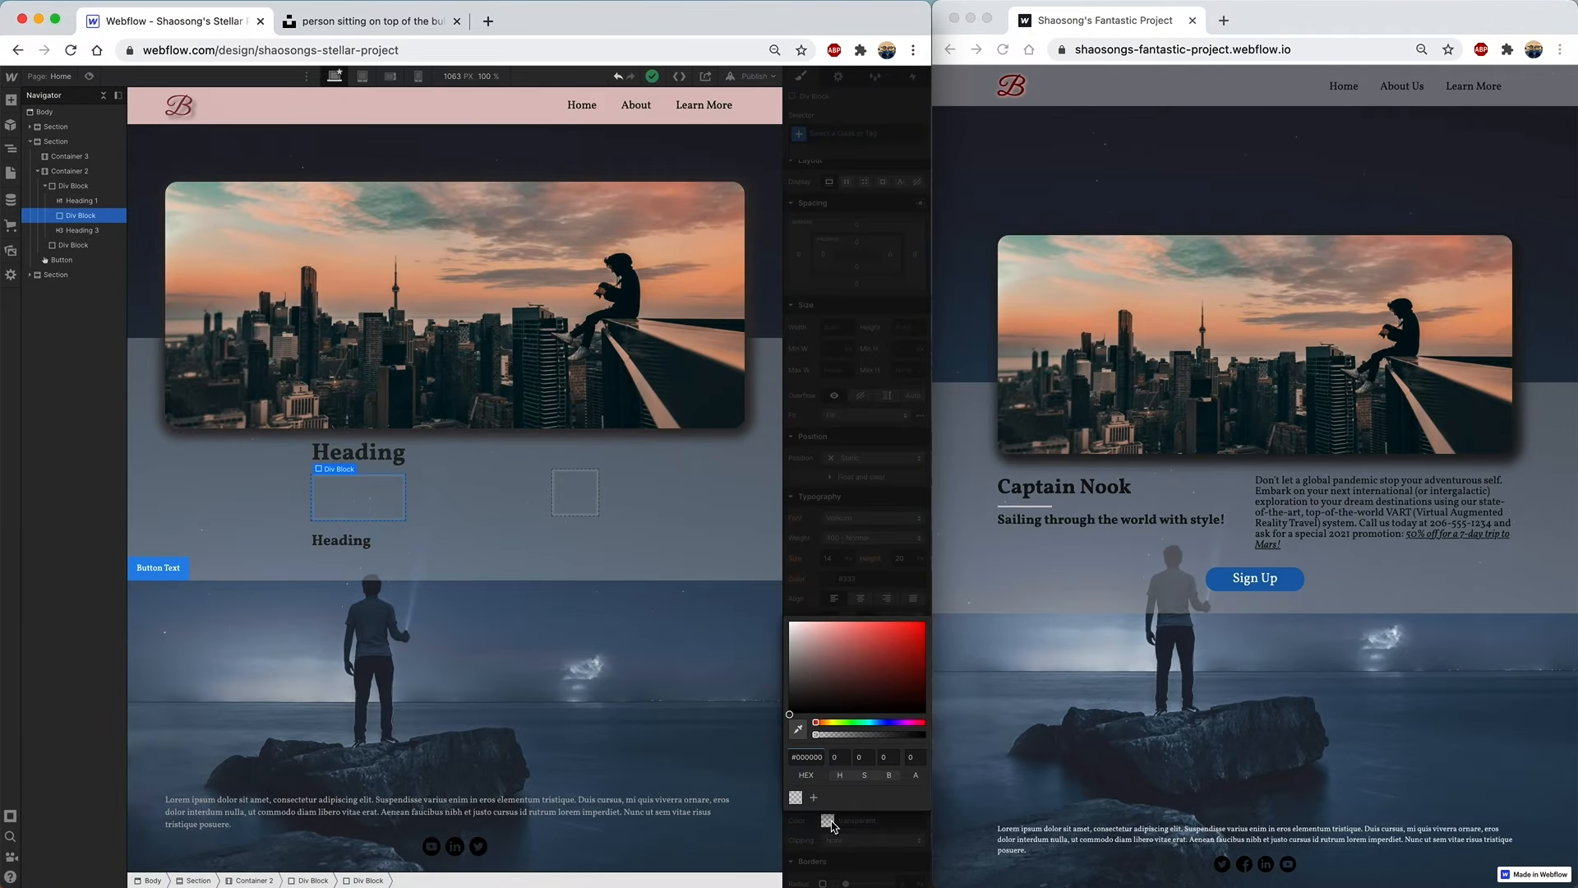
{"action": "left_click", "coordinate": [794, 651]}
{"action": "left_click_drag", "start_coordinate": [794, 650], "coordinate": [792, 639]}
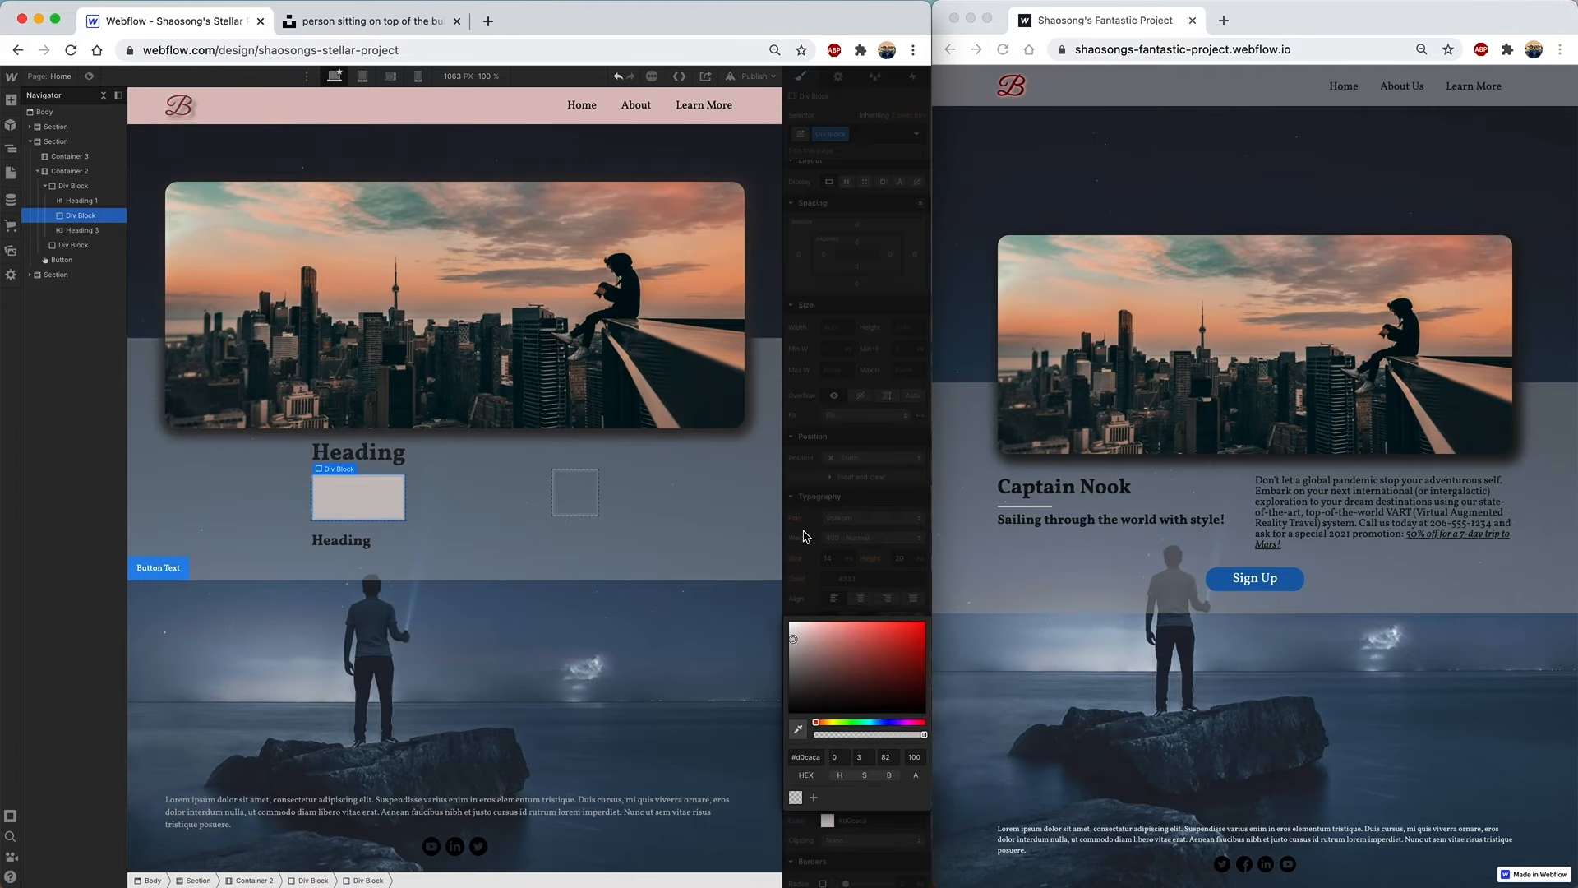
{"action": "left_click", "coordinate": [365, 504]}
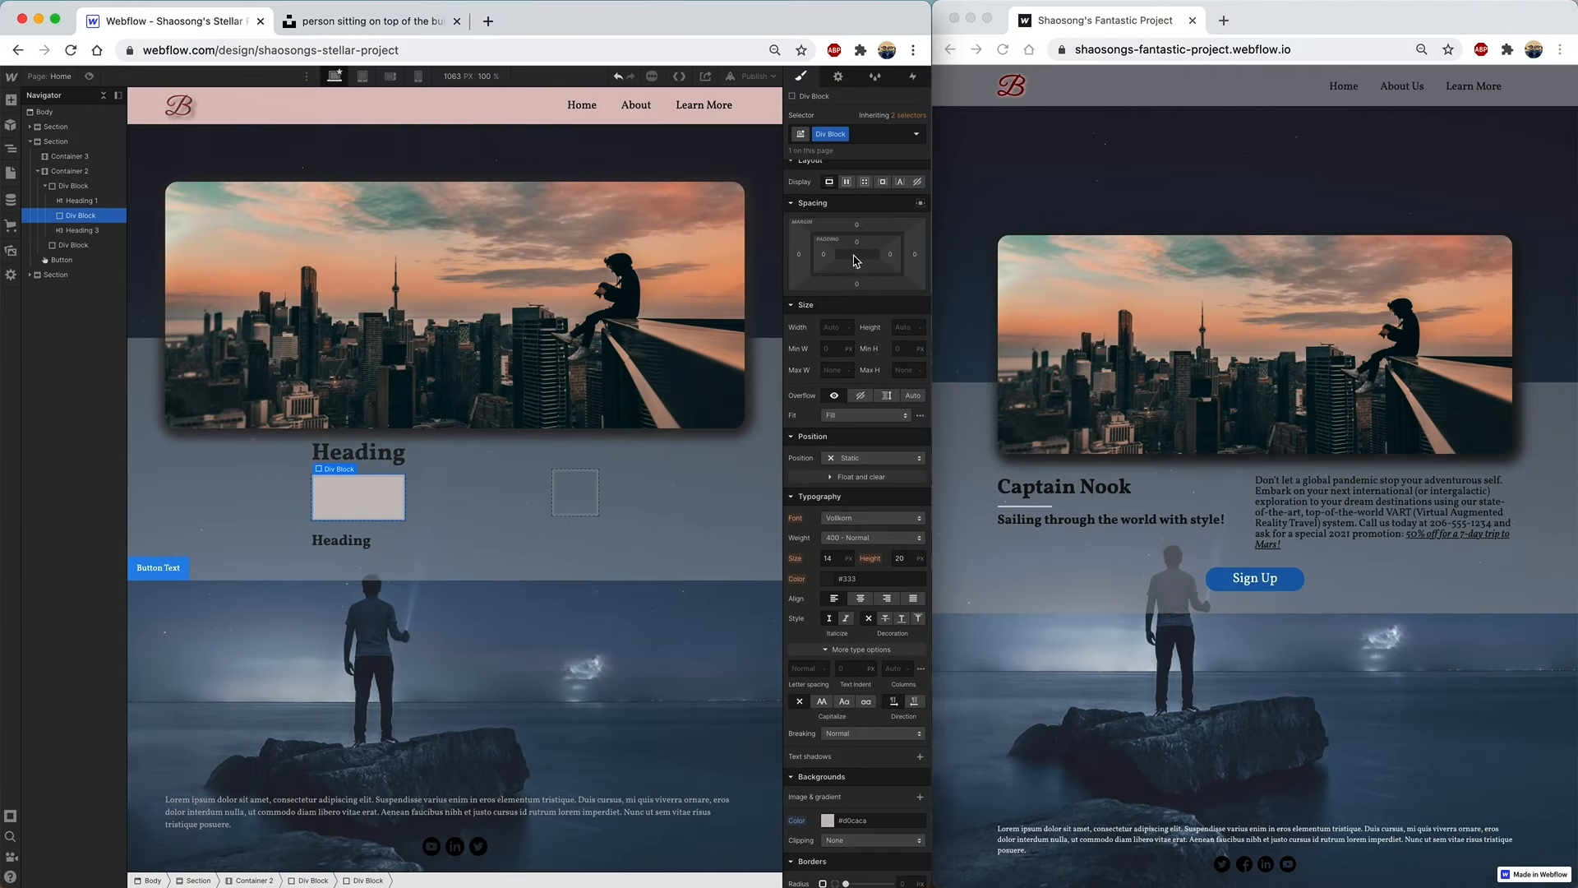
- Size the inner div 100 px wide by 2 px tall
{"action": "left_click", "coordinate": [833, 327]}
{"action": "key", "text": "Tab"}
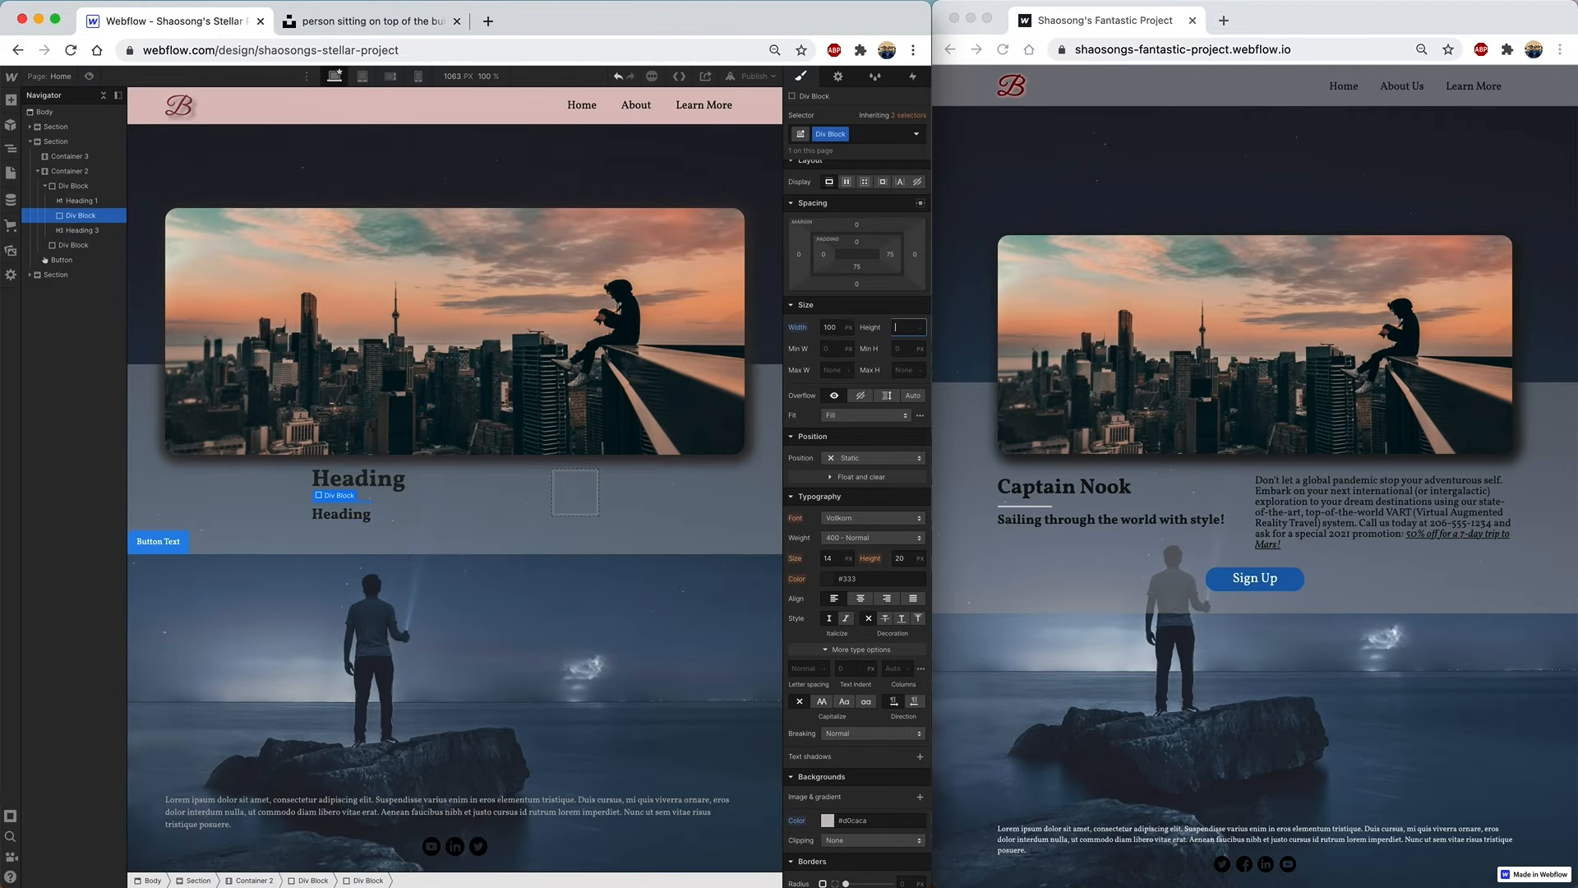
{"action": "type", "text": "2"}
{"action": "key", "text": "Return"}
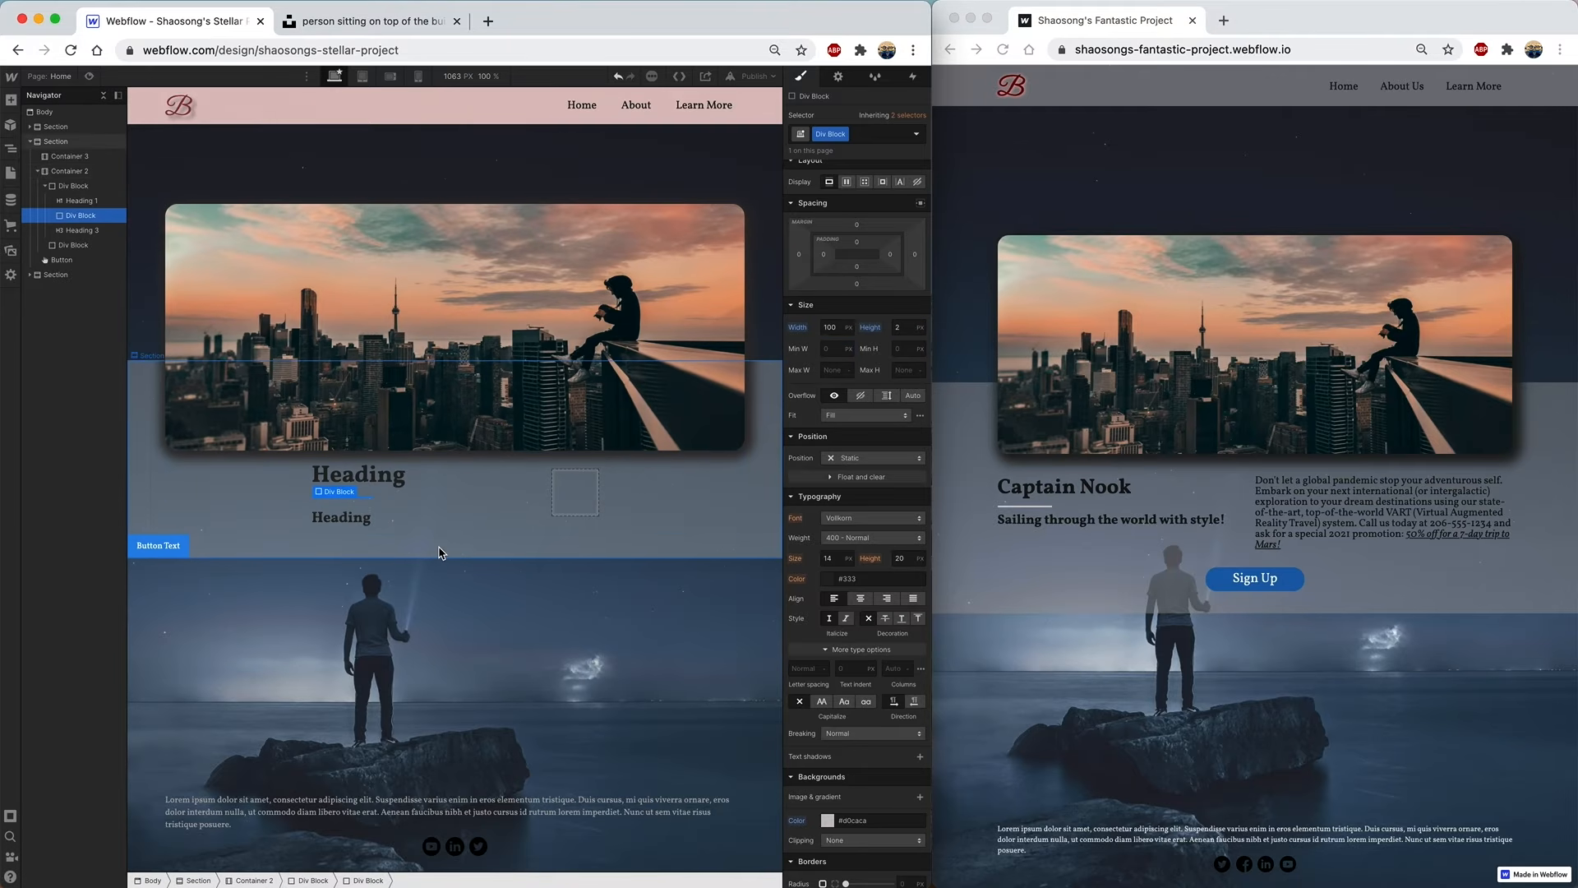
{"action": "left_click", "coordinate": [438, 552]}
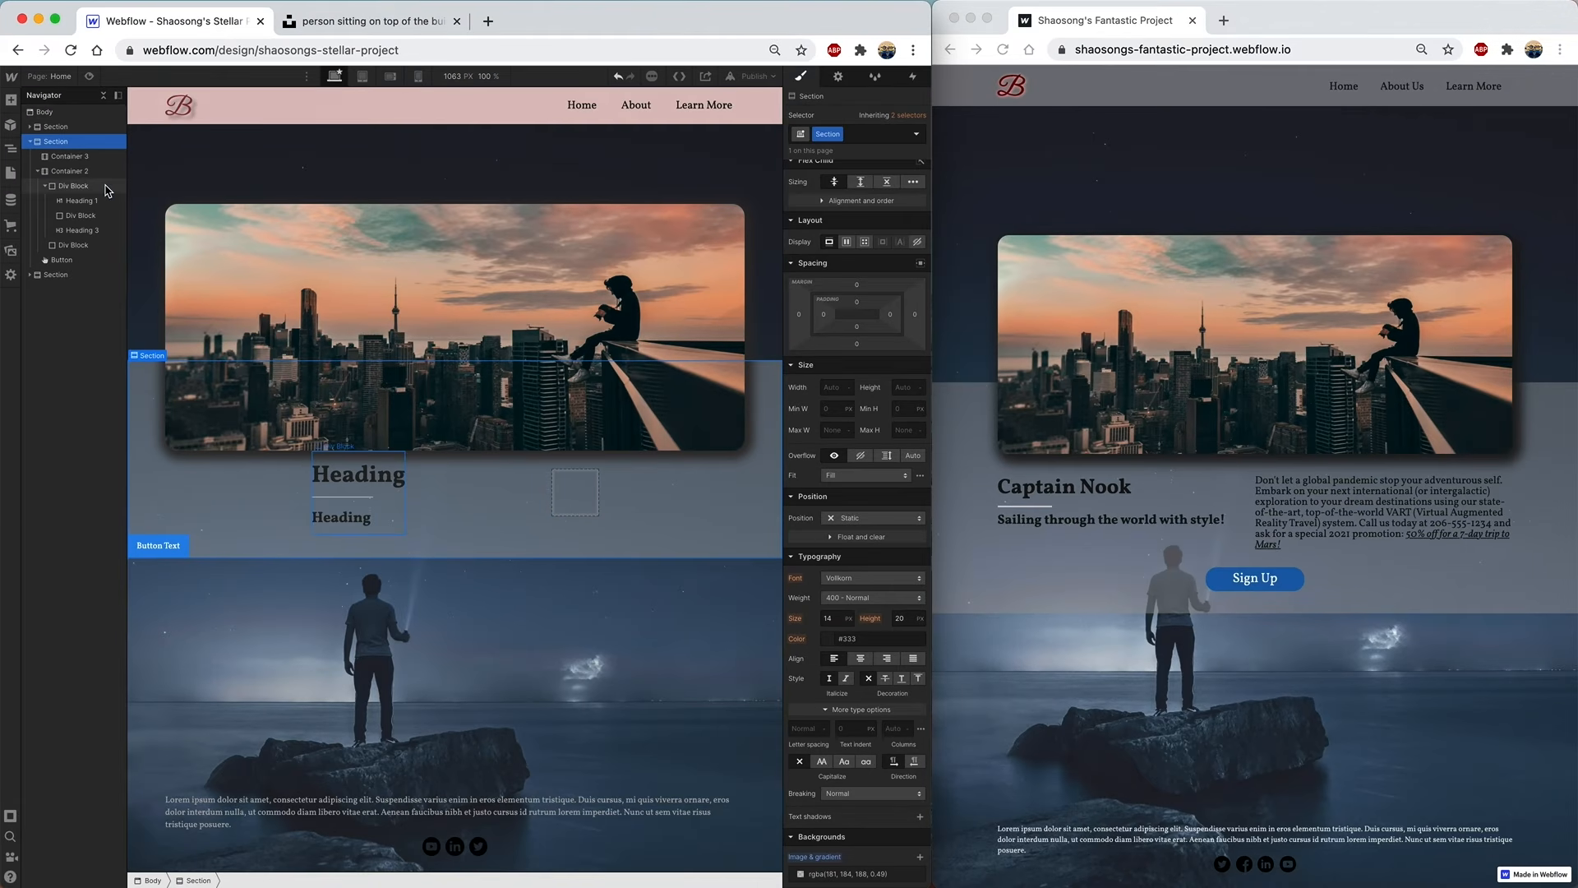
- Insert a Lorem ipsum paragraph into the second, empty Div Block
{"action": "left_click", "coordinate": [46, 185]}
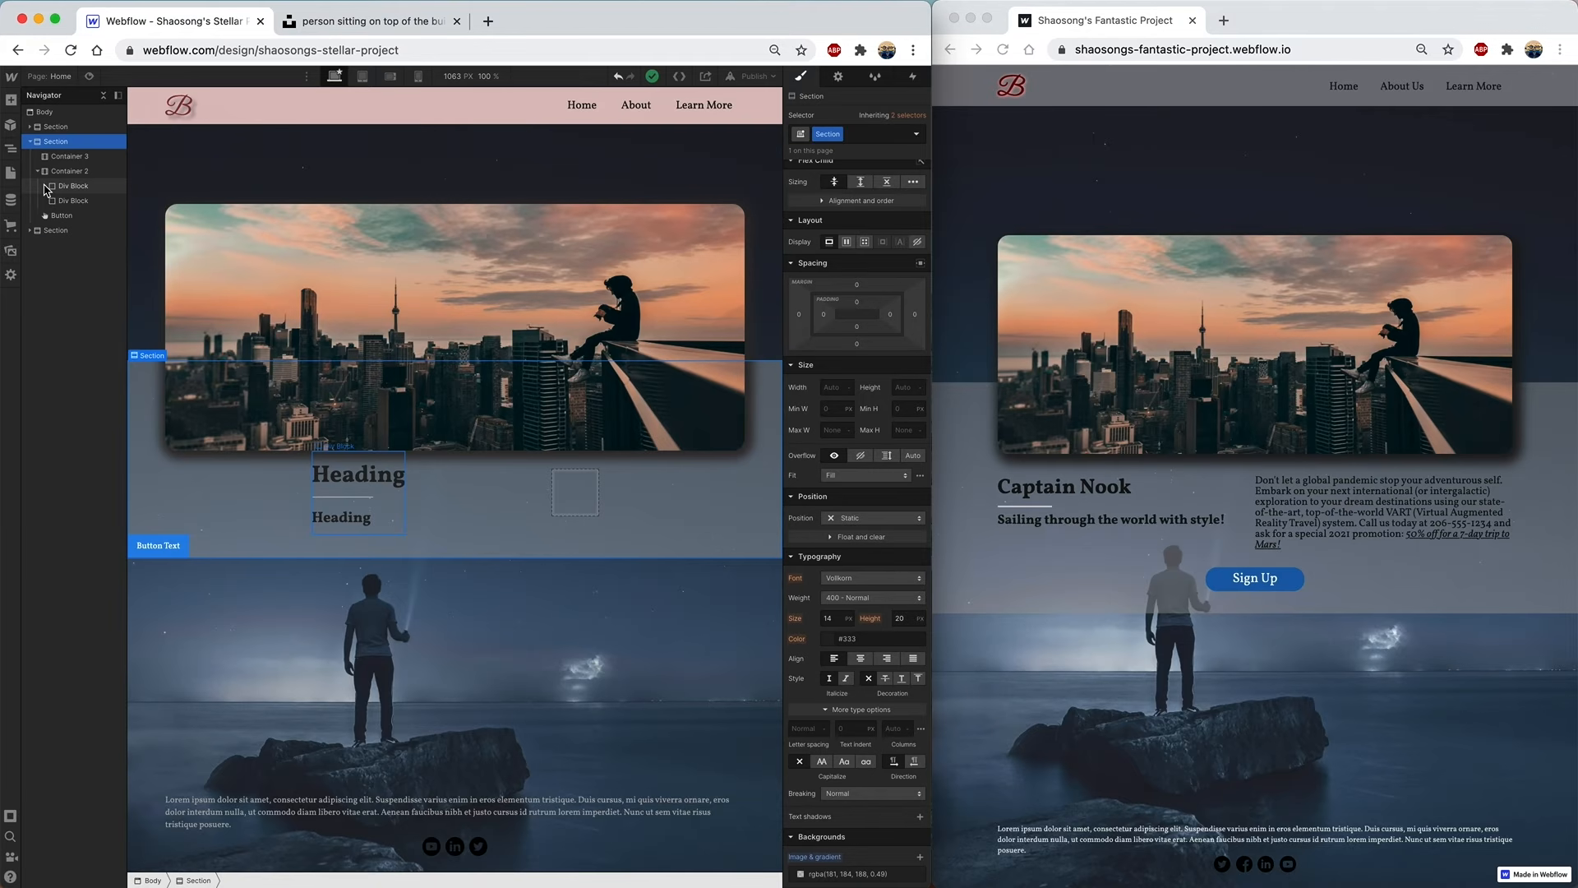
{"action": "left_click", "coordinate": [87, 204]}
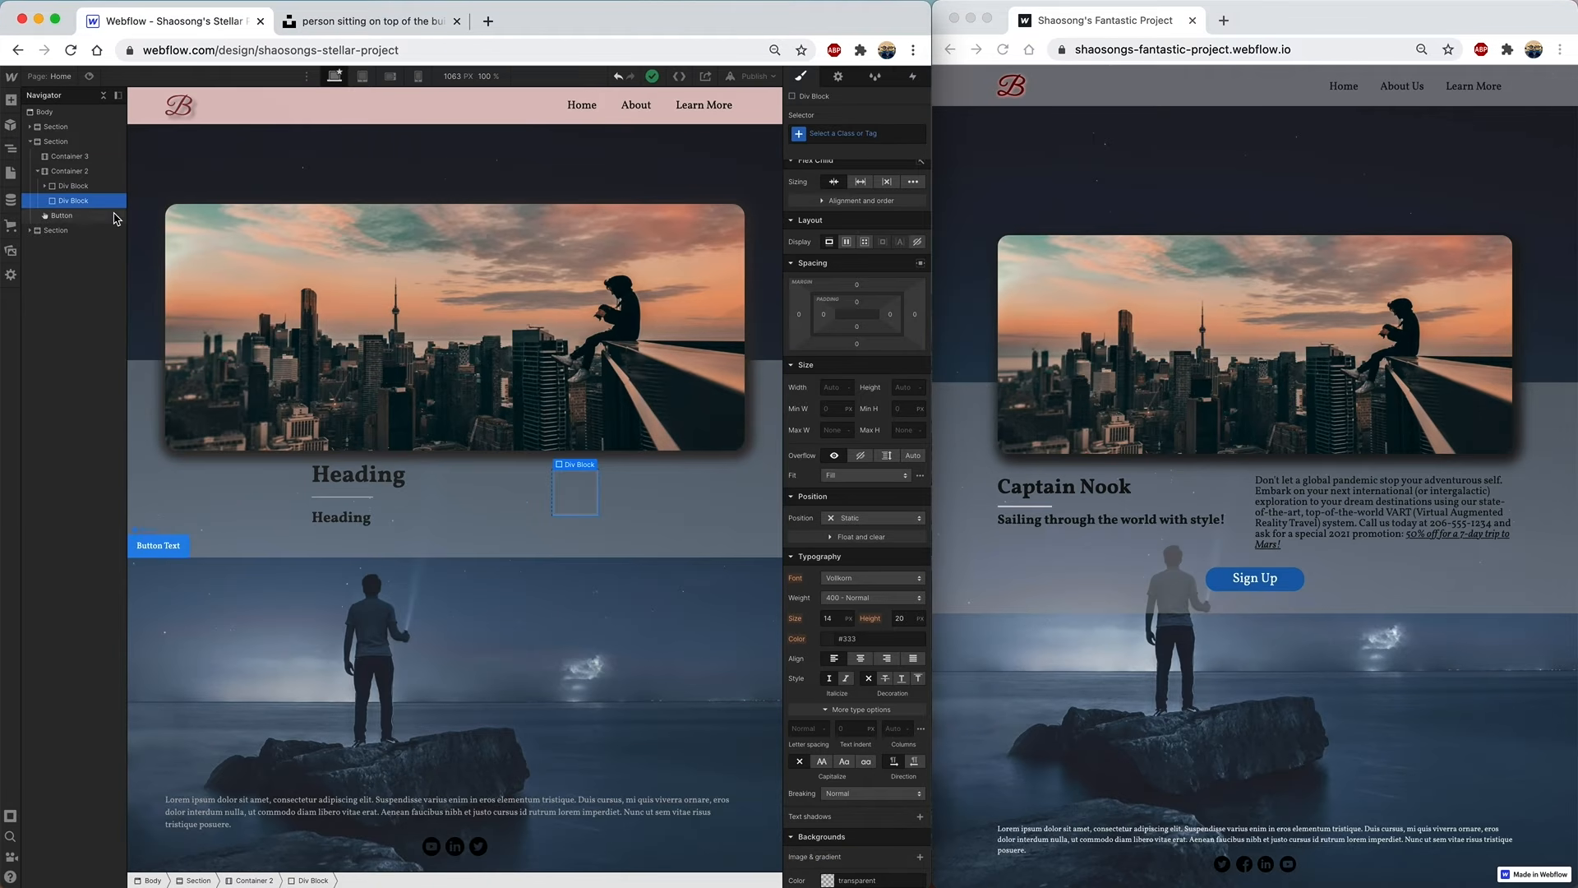
{"action": "left_click", "coordinate": [10, 102]}
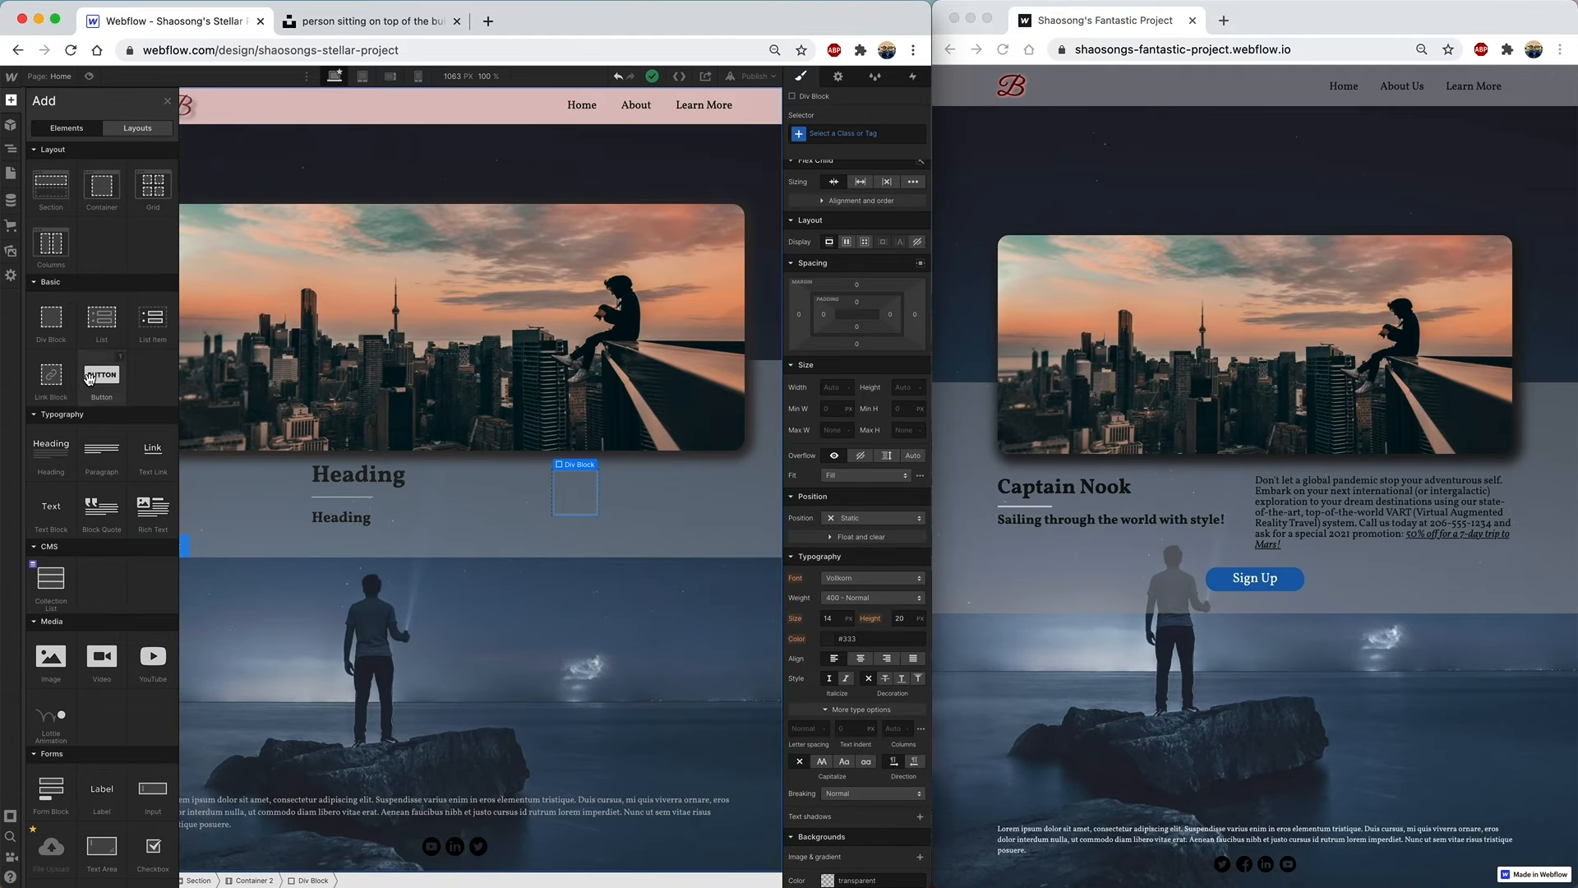
{"action": "left_click", "coordinate": [97, 462]}
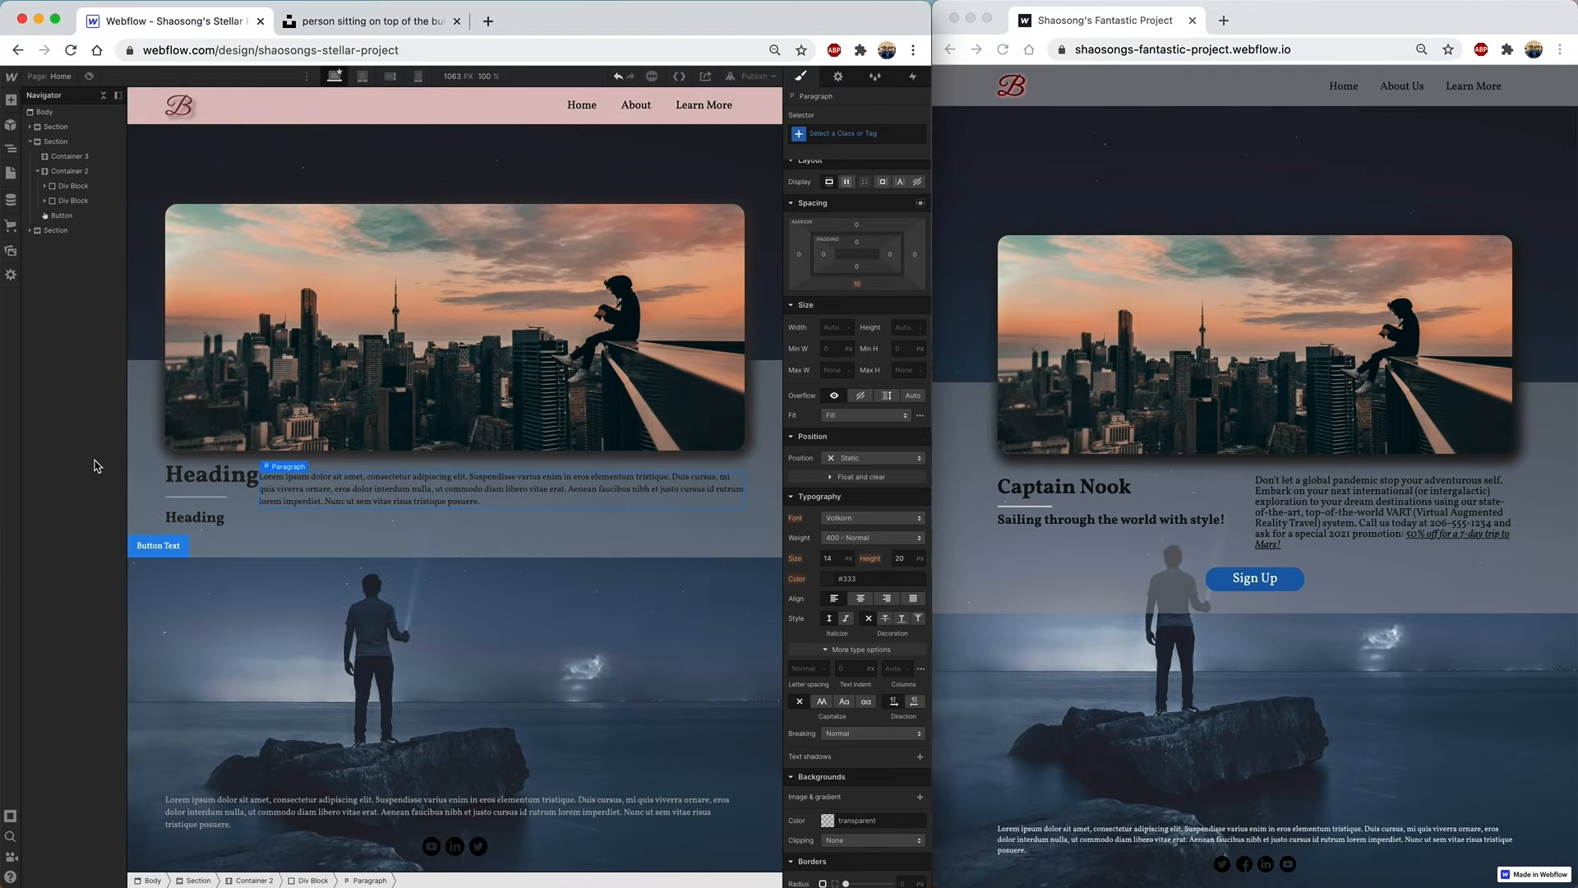
- Set the paragraph's font size to 18 px
{"action": "left_click", "coordinate": [828, 558]}
{"action": "double_click", "coordinate": [829, 558]}
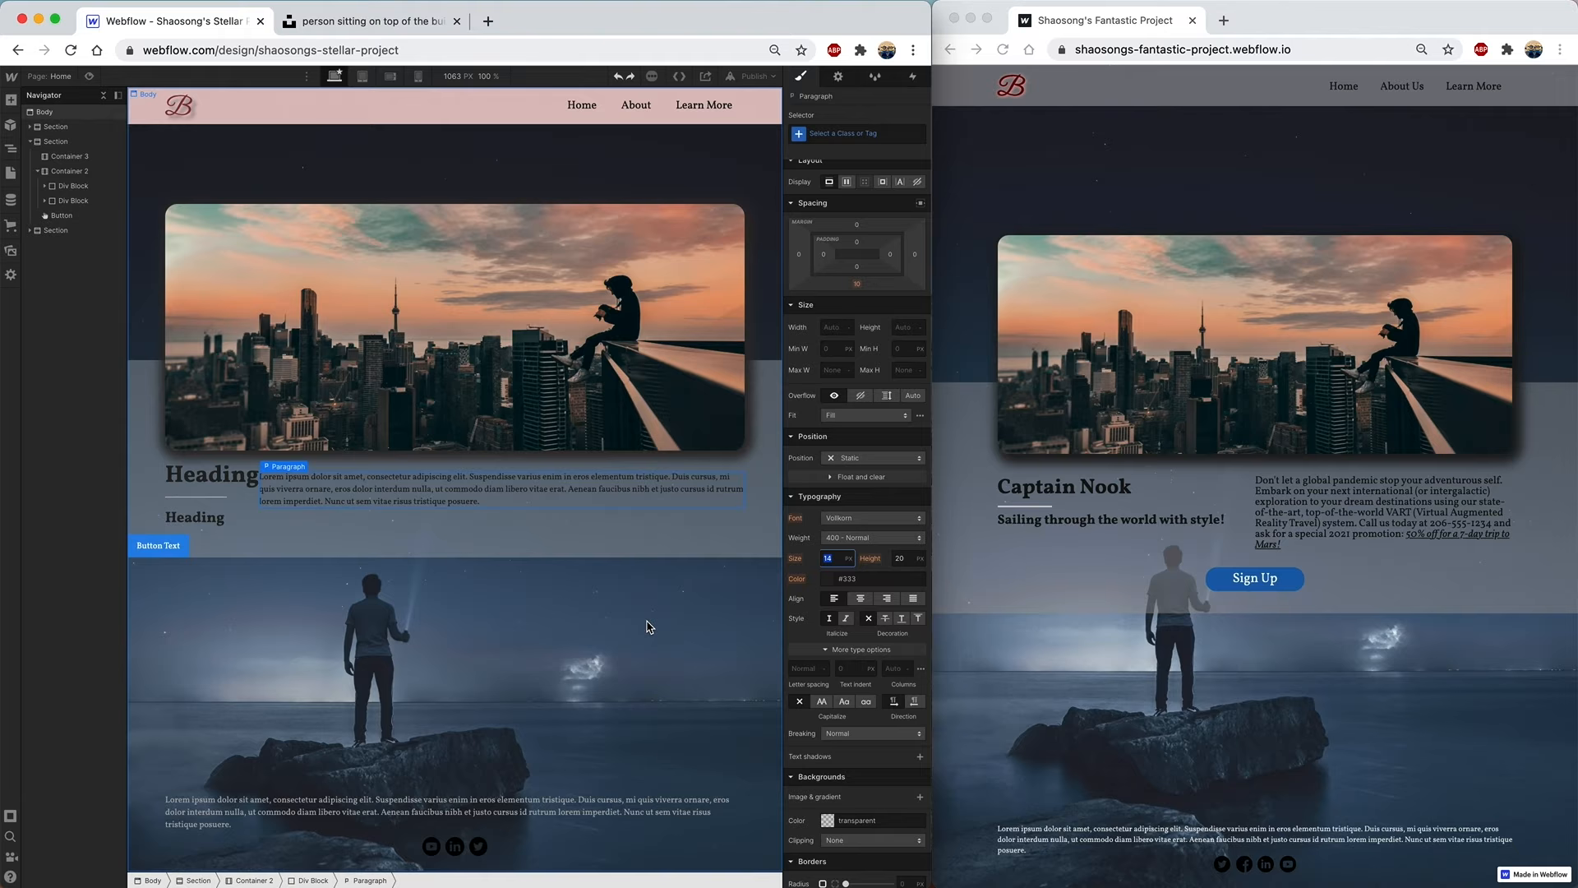
{"action": "key", "text": "Return"}
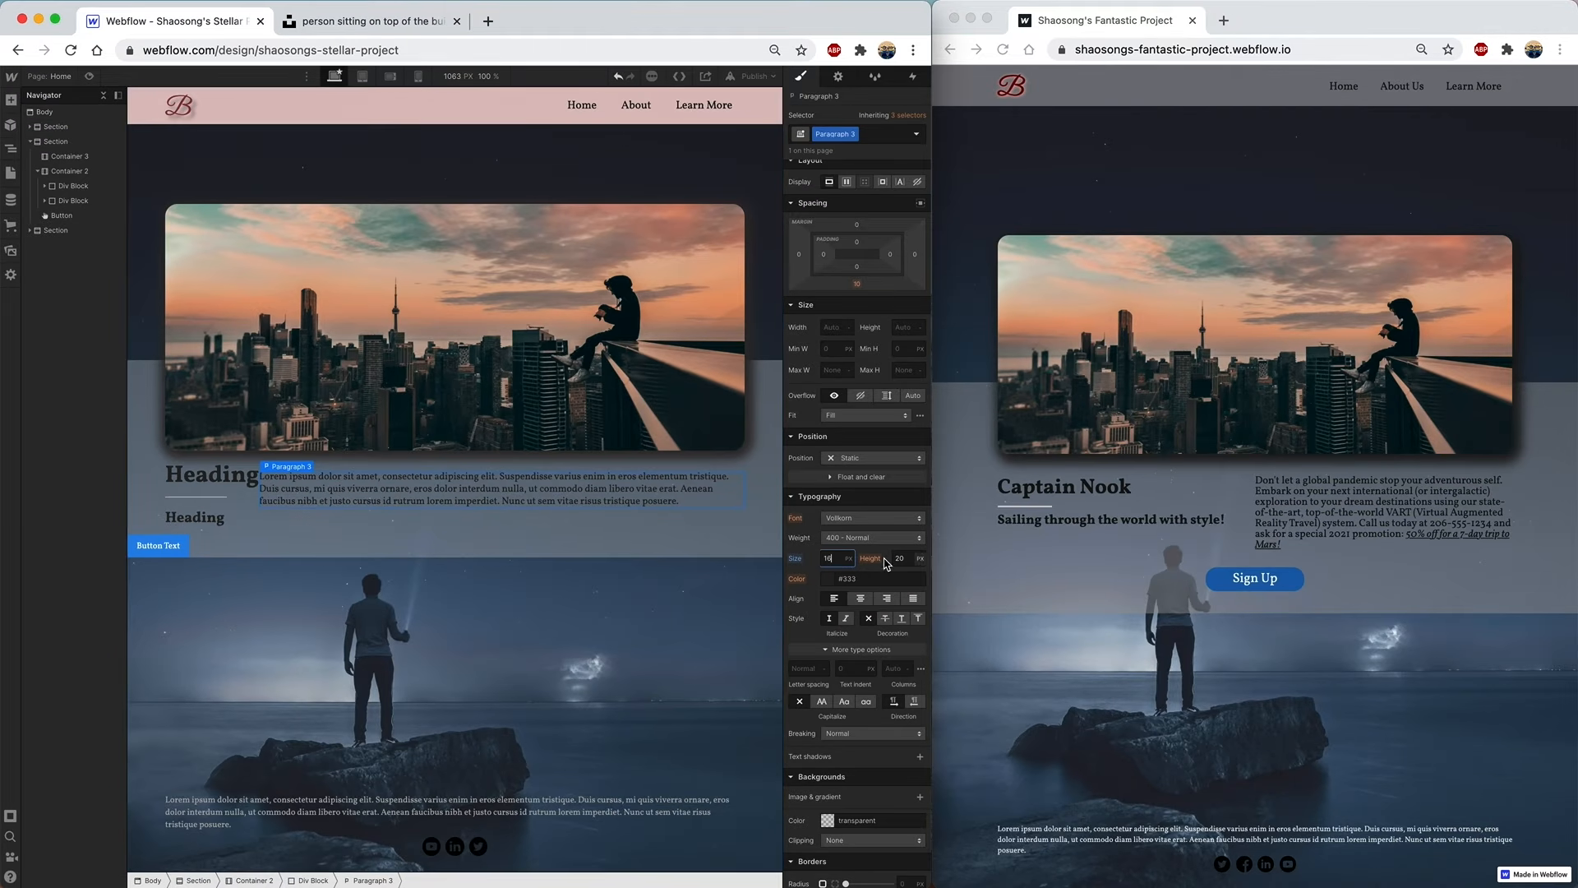
{"action": "double_click", "coordinate": [830, 558]}
{"action": "type", "text": "18"}
{"action": "key", "text": "Return"}
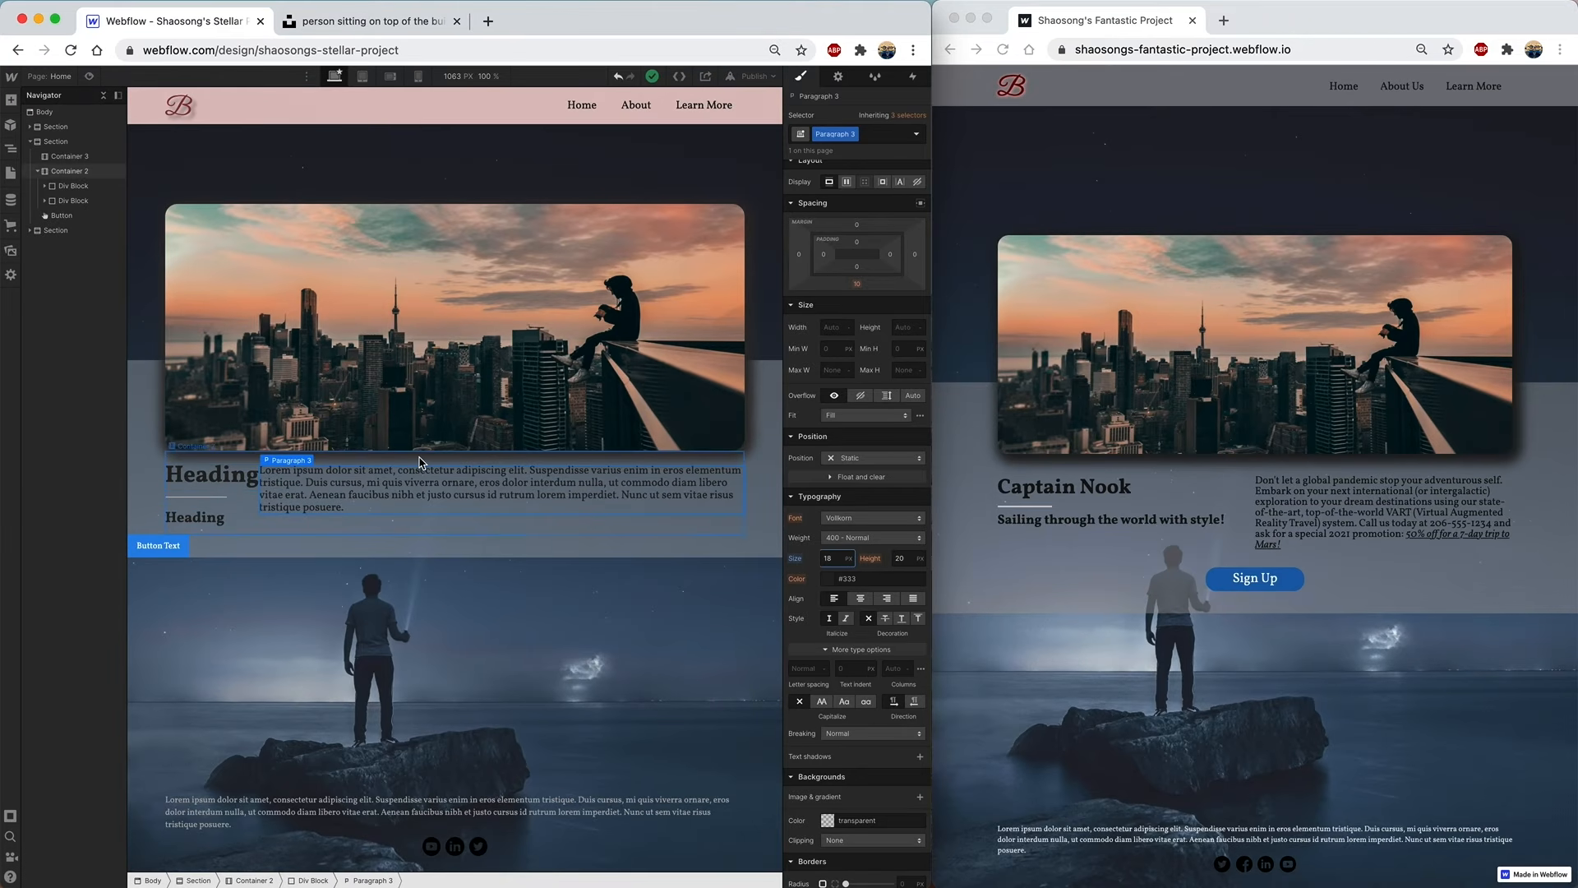
- Set the heading Div Block and the paragraph Div Block each to 50% width
{"action": "left_click", "coordinate": [74, 187]}
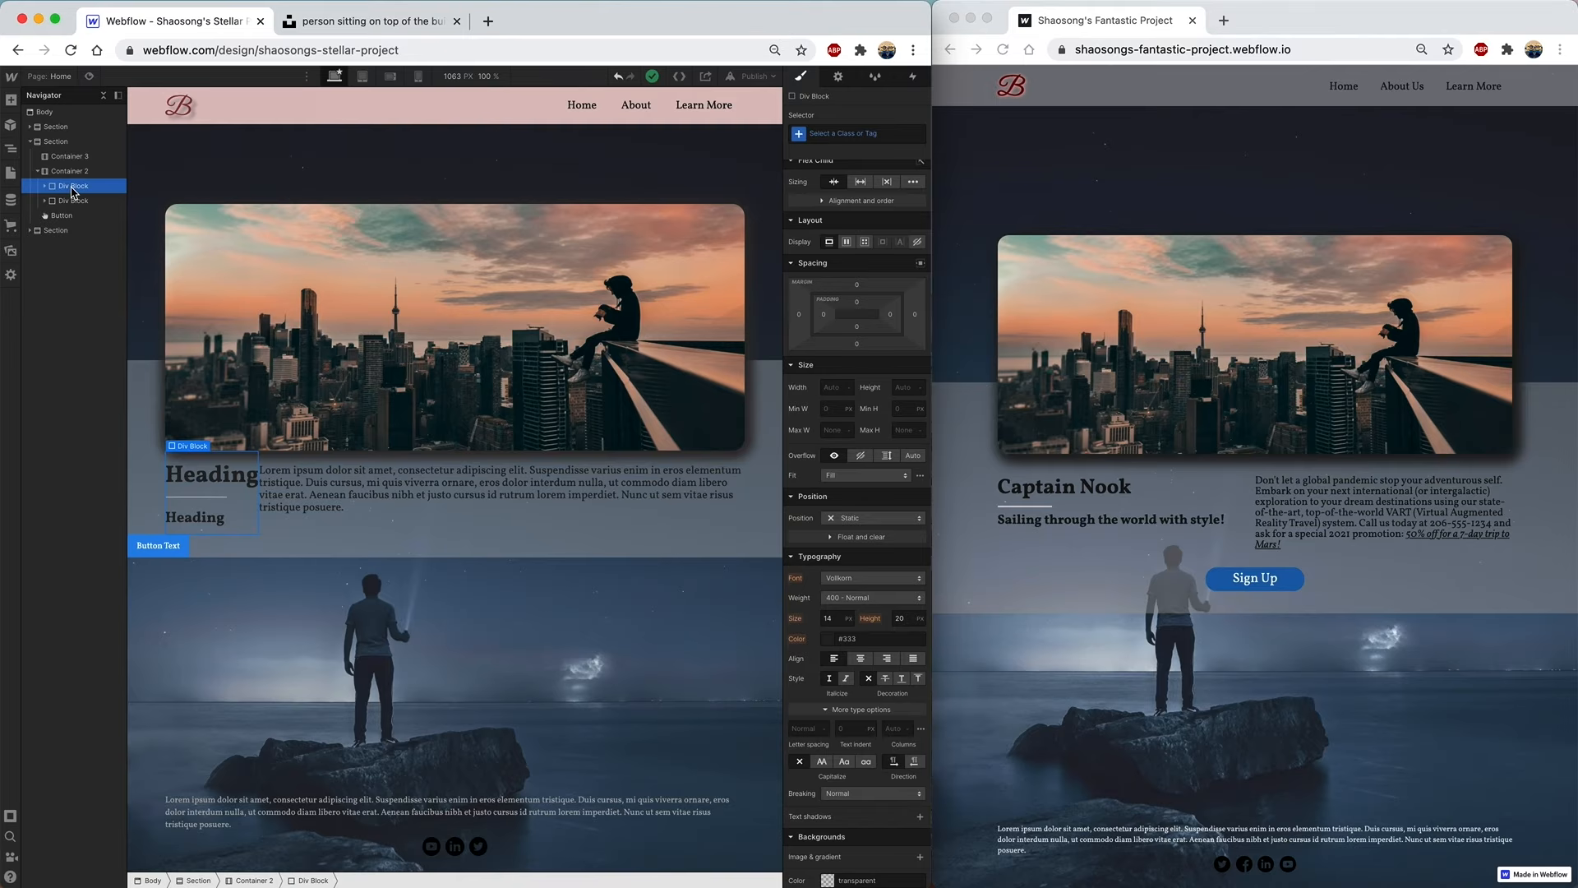
{"action": "left_click", "coordinate": [831, 386]}
{"action": "type", "text": "50%"}
{"action": "key", "text": "Return"}
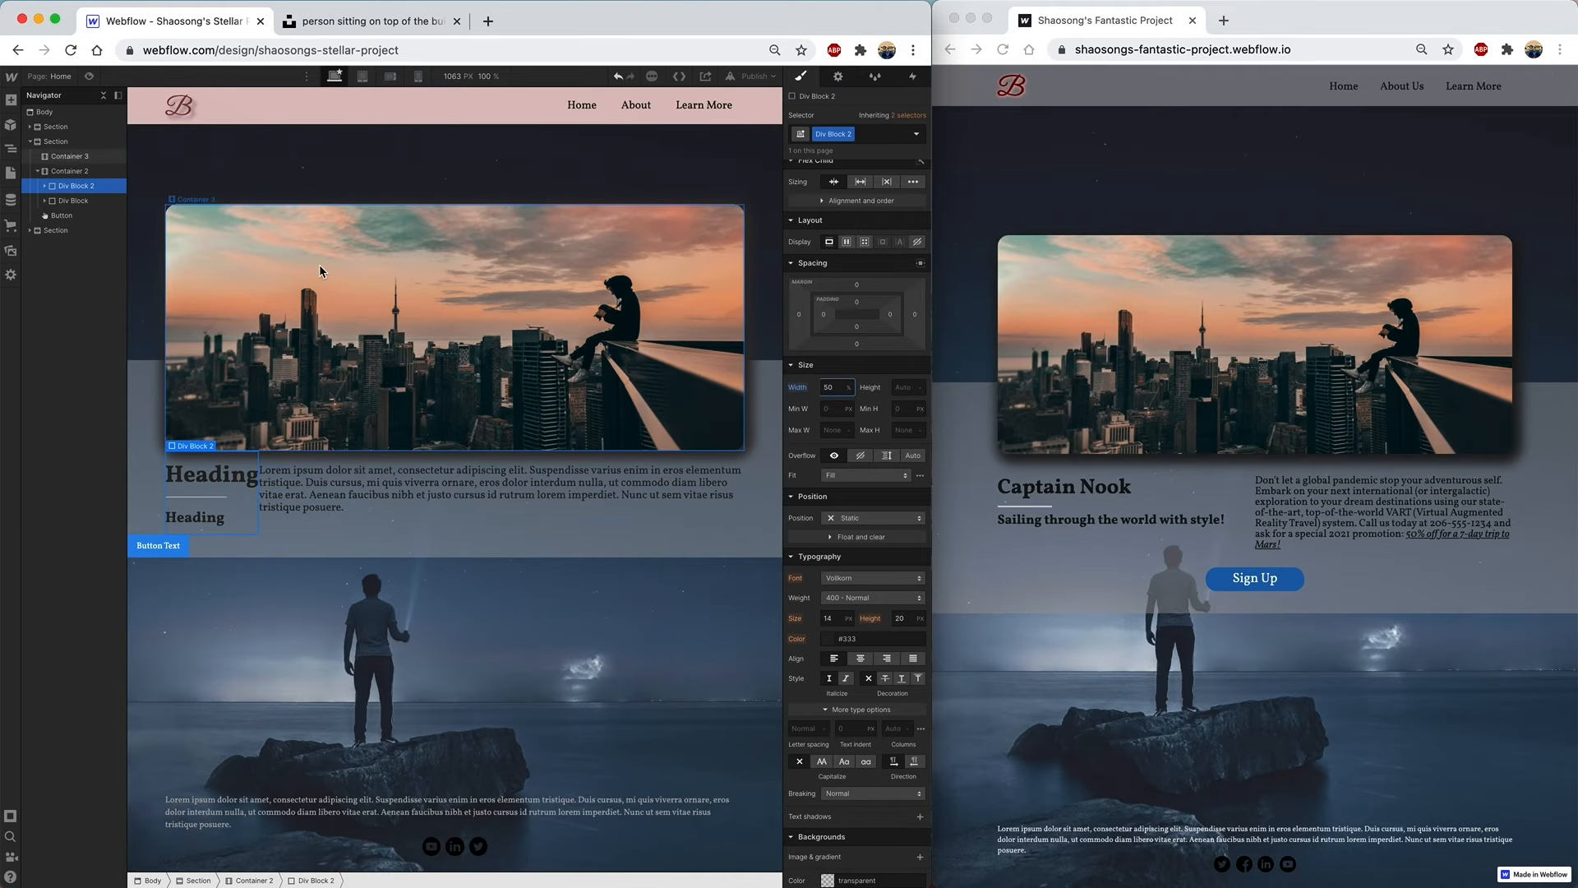
{"action": "left_click", "coordinate": [87, 201]}
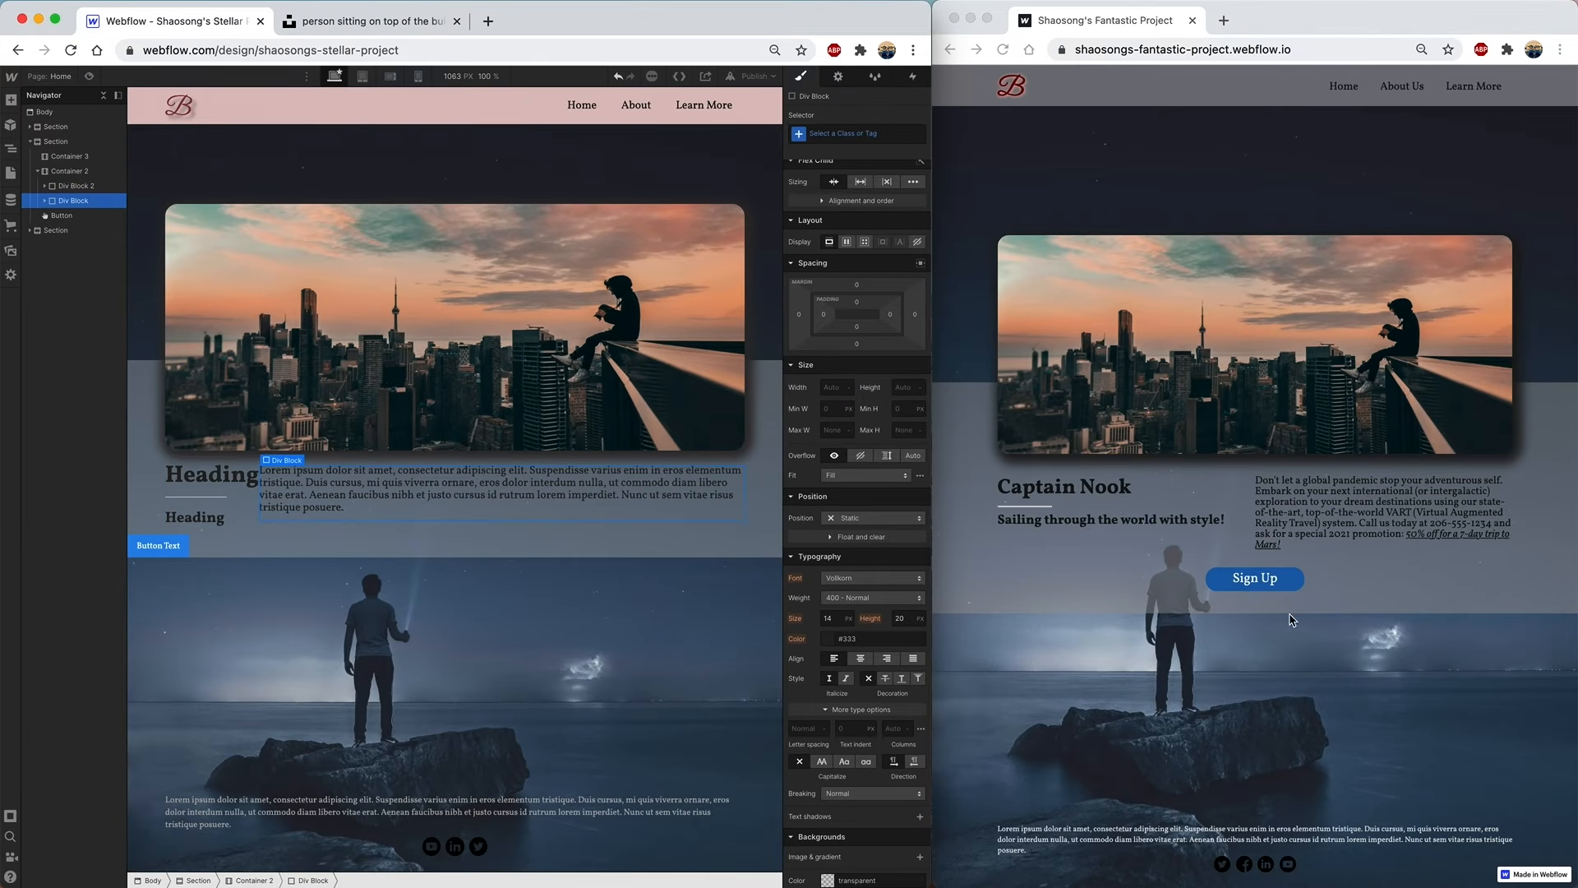
{"action": "left_click", "coordinate": [832, 388]}
{"action": "type", "text": "50%"}
{"action": "key", "text": "Return"}
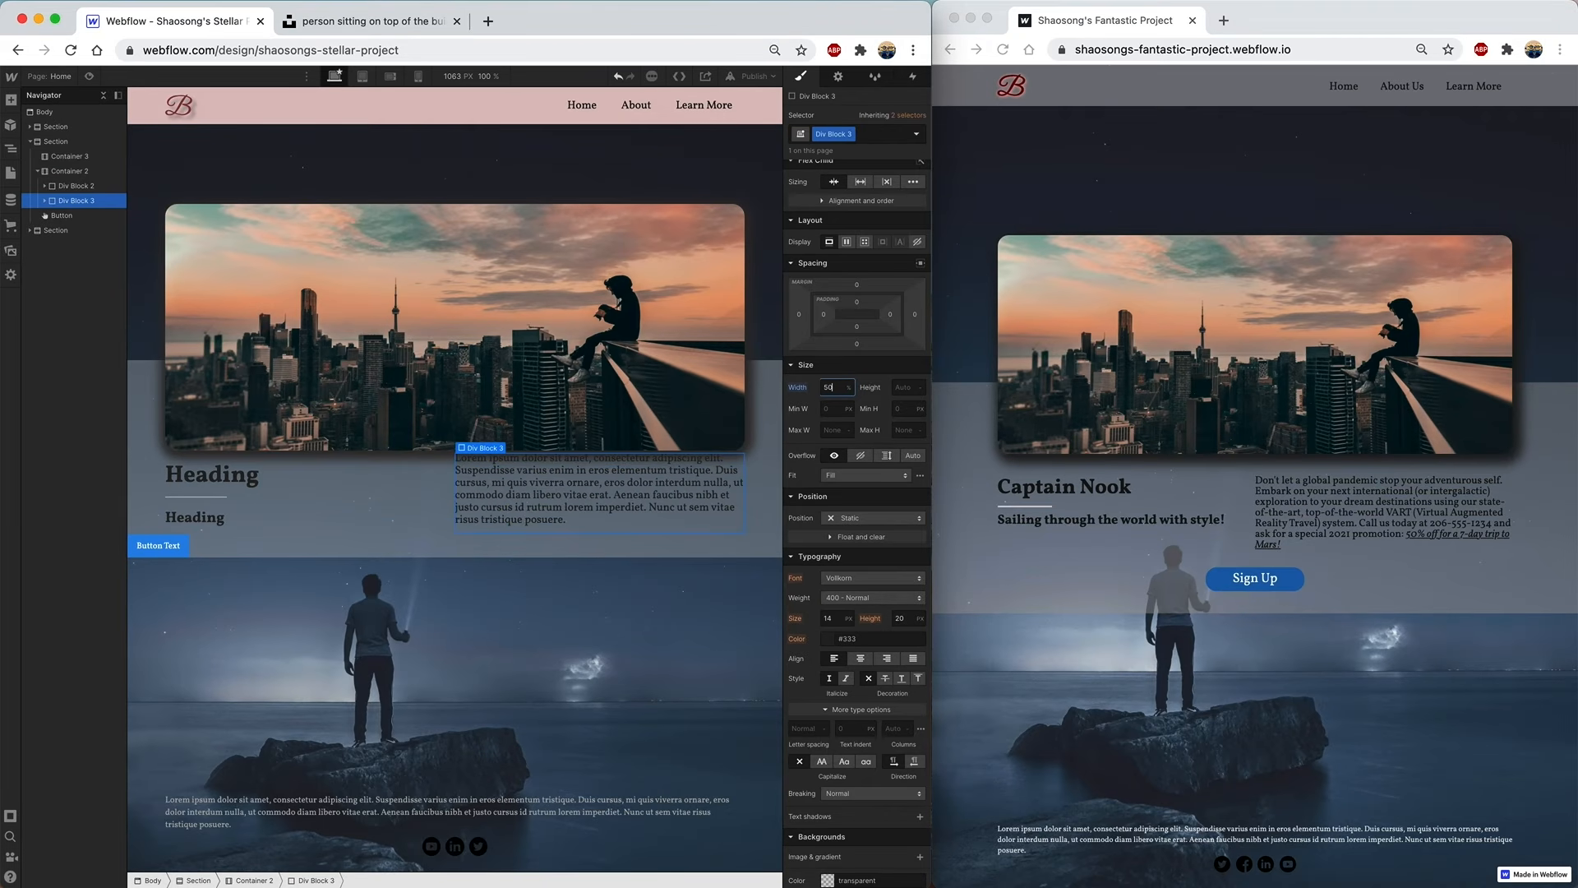
- Retitle the headings 'Captain Nook' and 'Sailing through the world with style', and add bottom margin to Container 3
{"action": "left_click", "coordinate": [211, 478]}
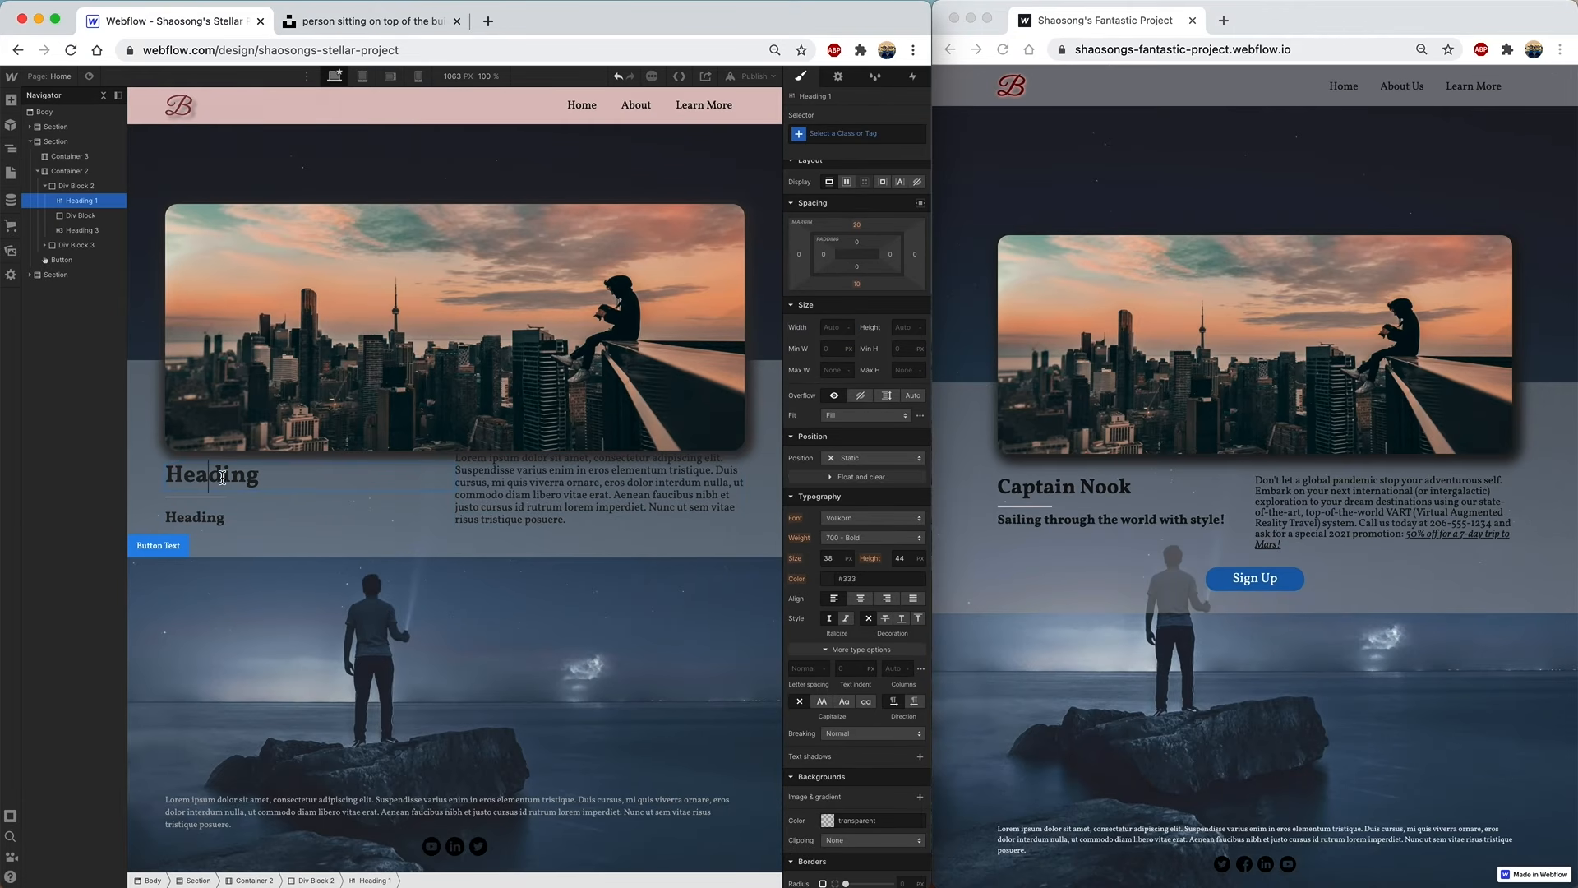
{"action": "double_click", "coordinate": [212, 476]}
{"action": "type", "text": "Captain Nook"}
{"action": "left_click", "coordinate": [203, 518]}
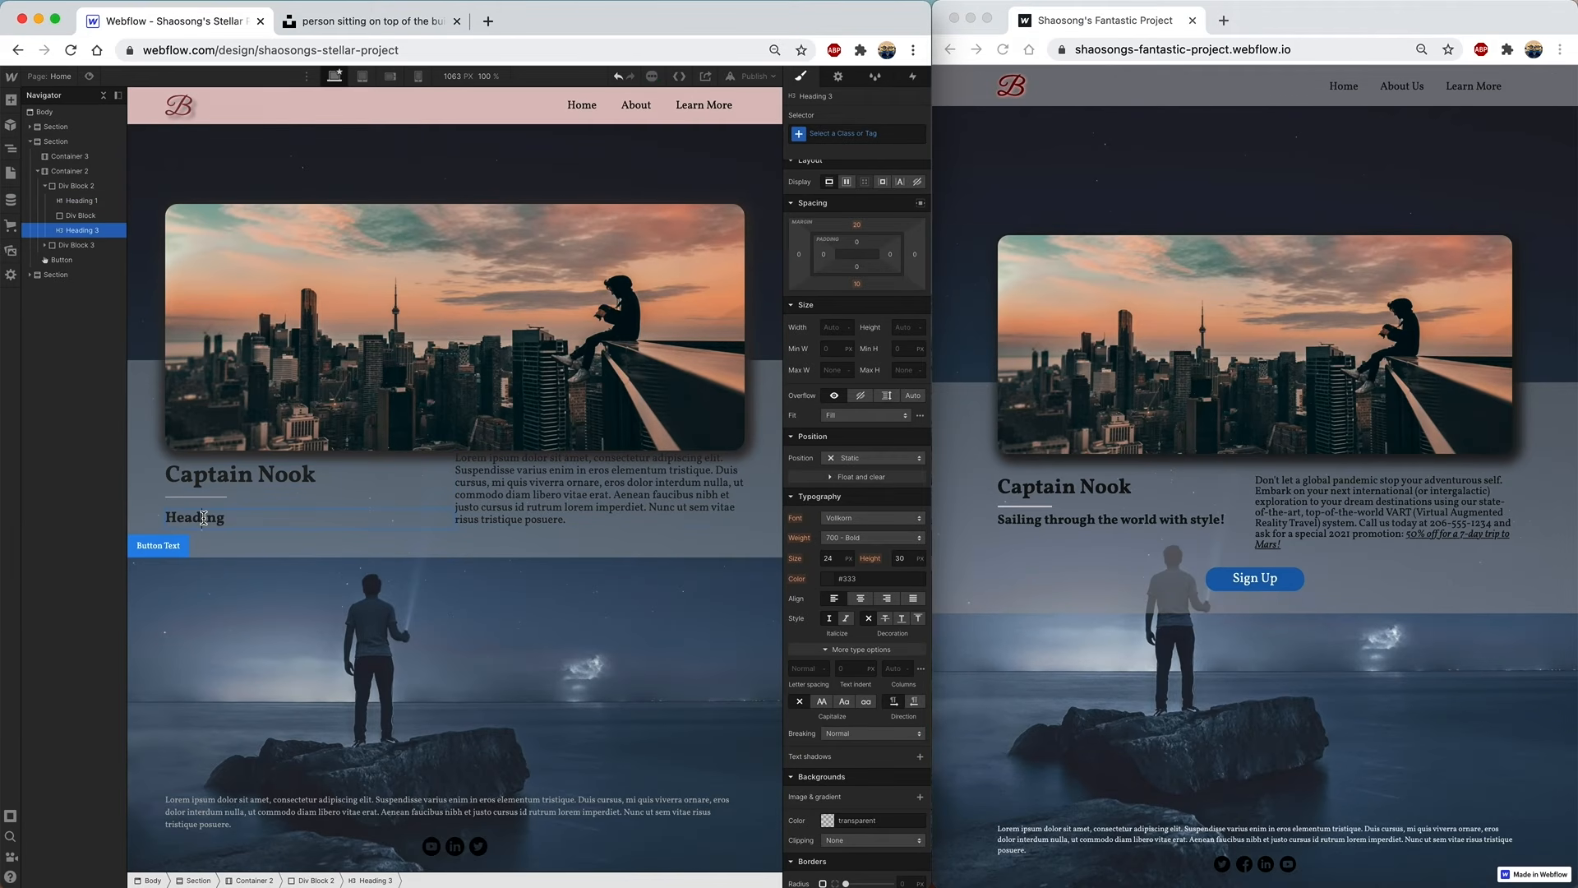
{"action": "double_click", "coordinate": [203, 517]}
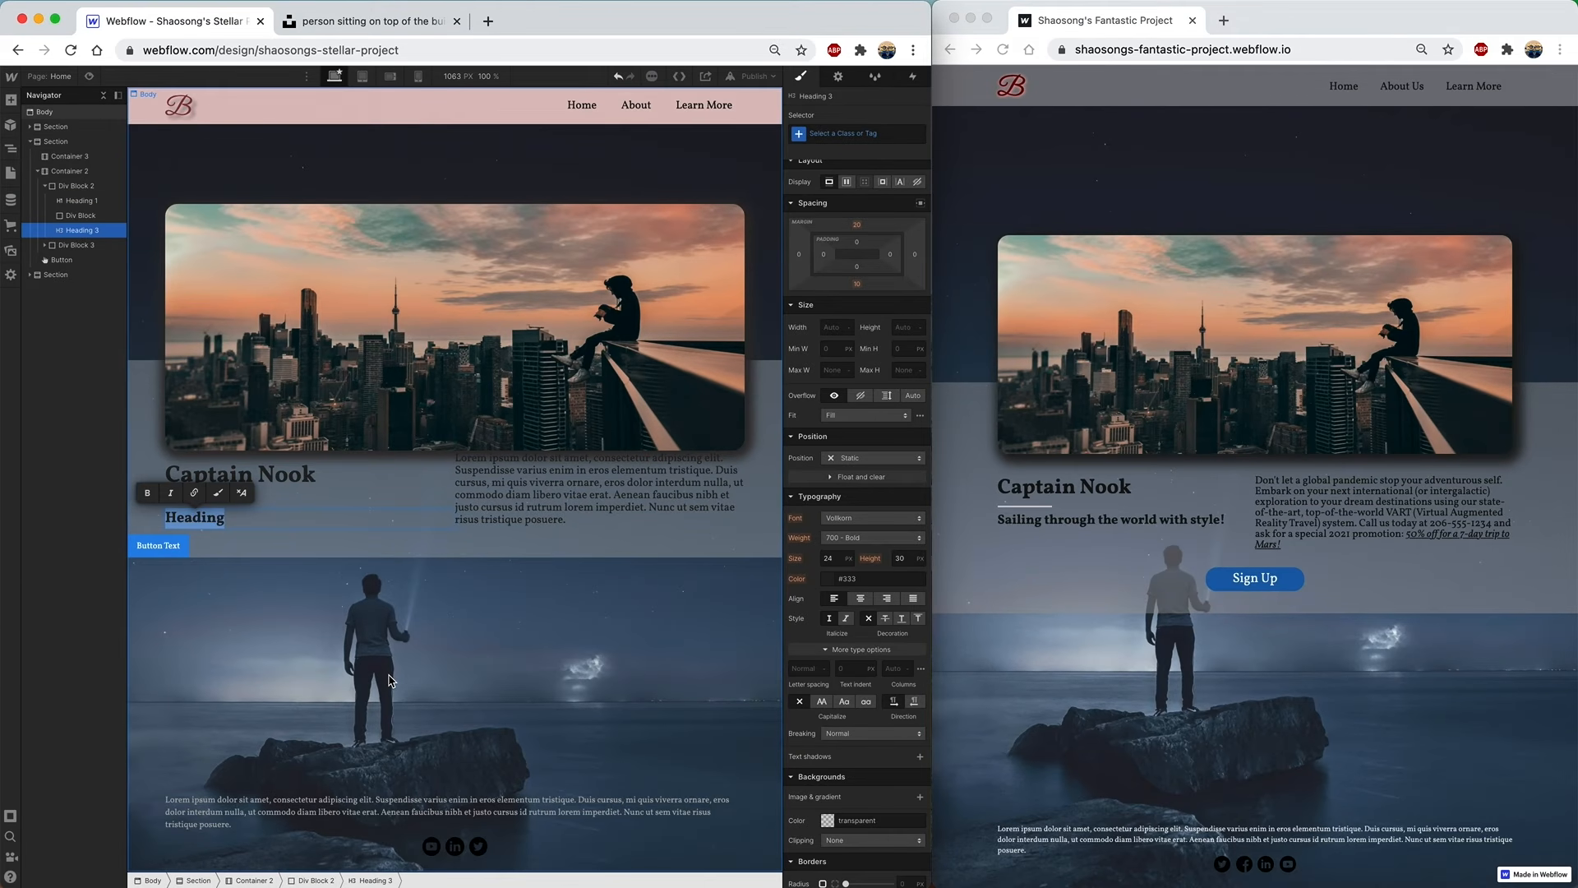
{"action": "type", "text": "Sailing through"}
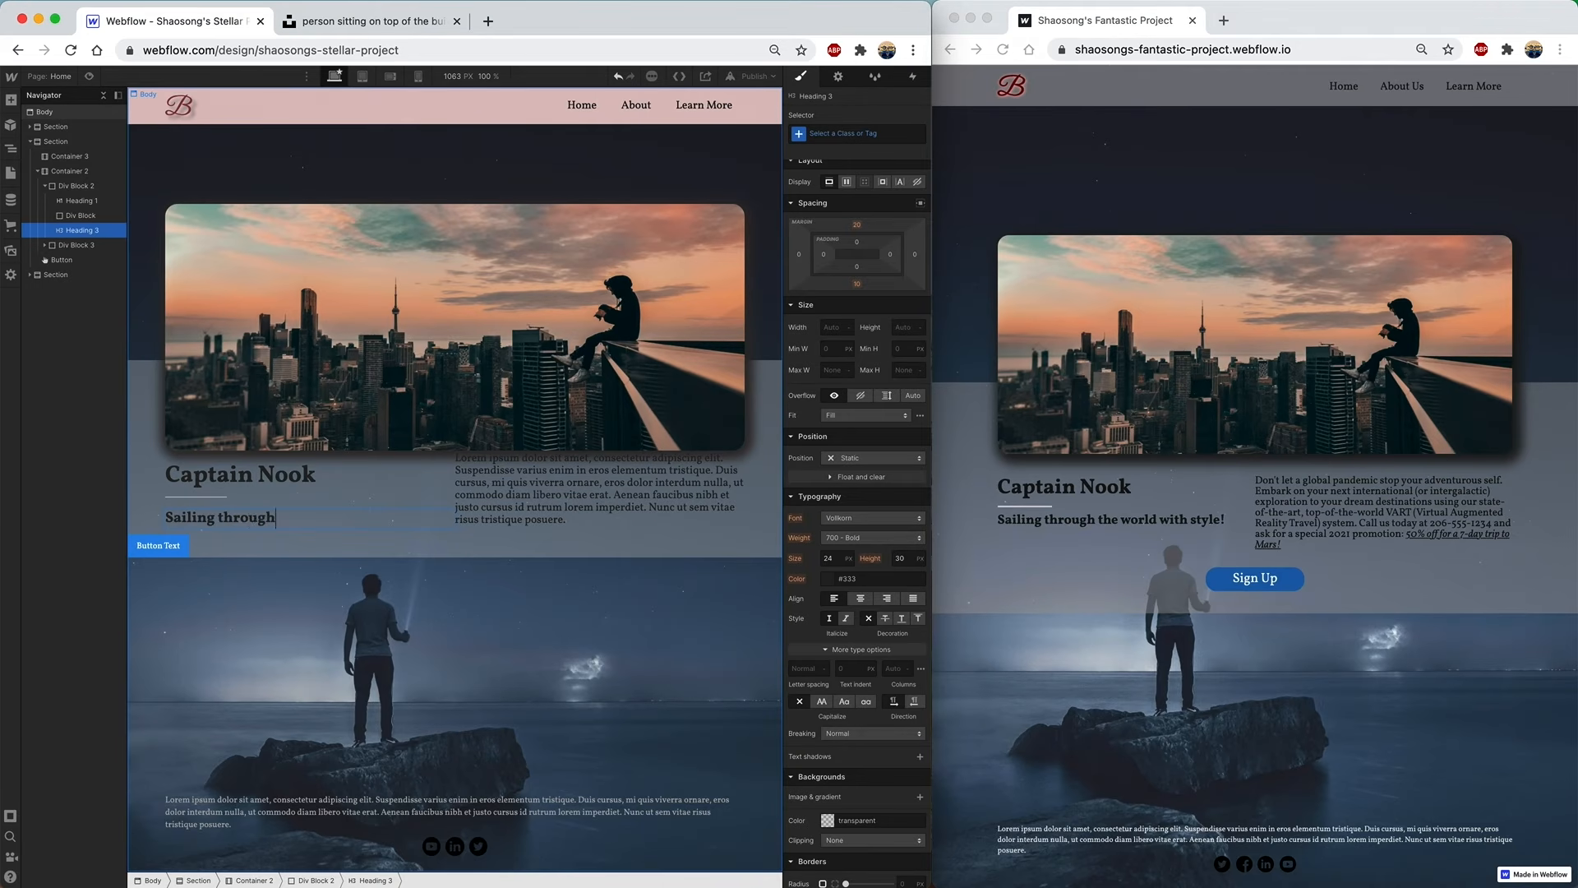
{"action": "type", "text": " the world with style!"}
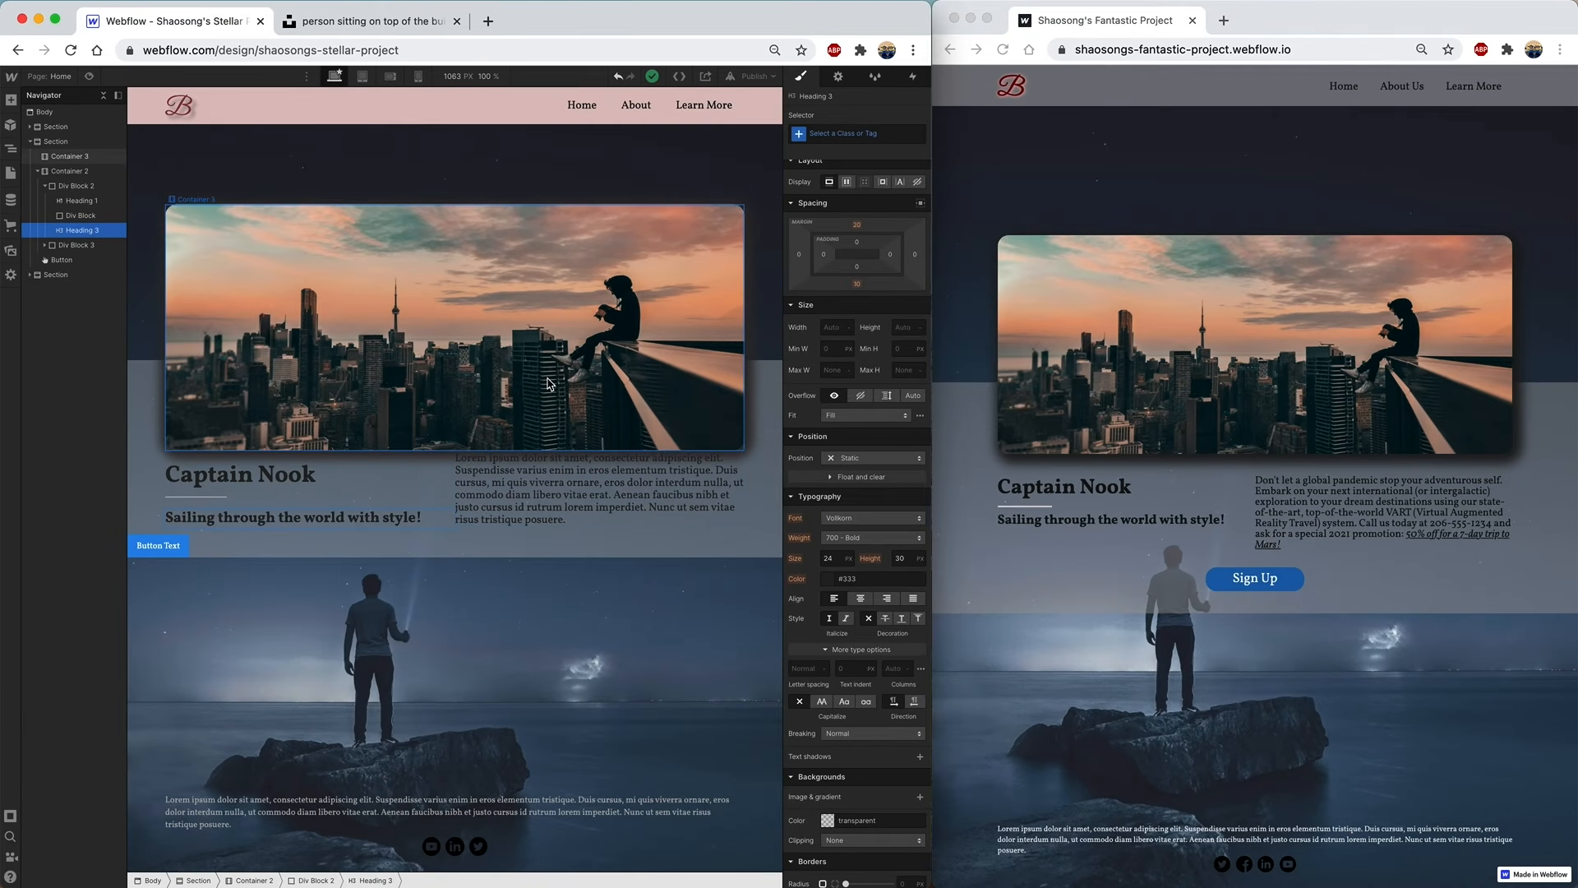
{"action": "left_click", "coordinate": [464, 314]}
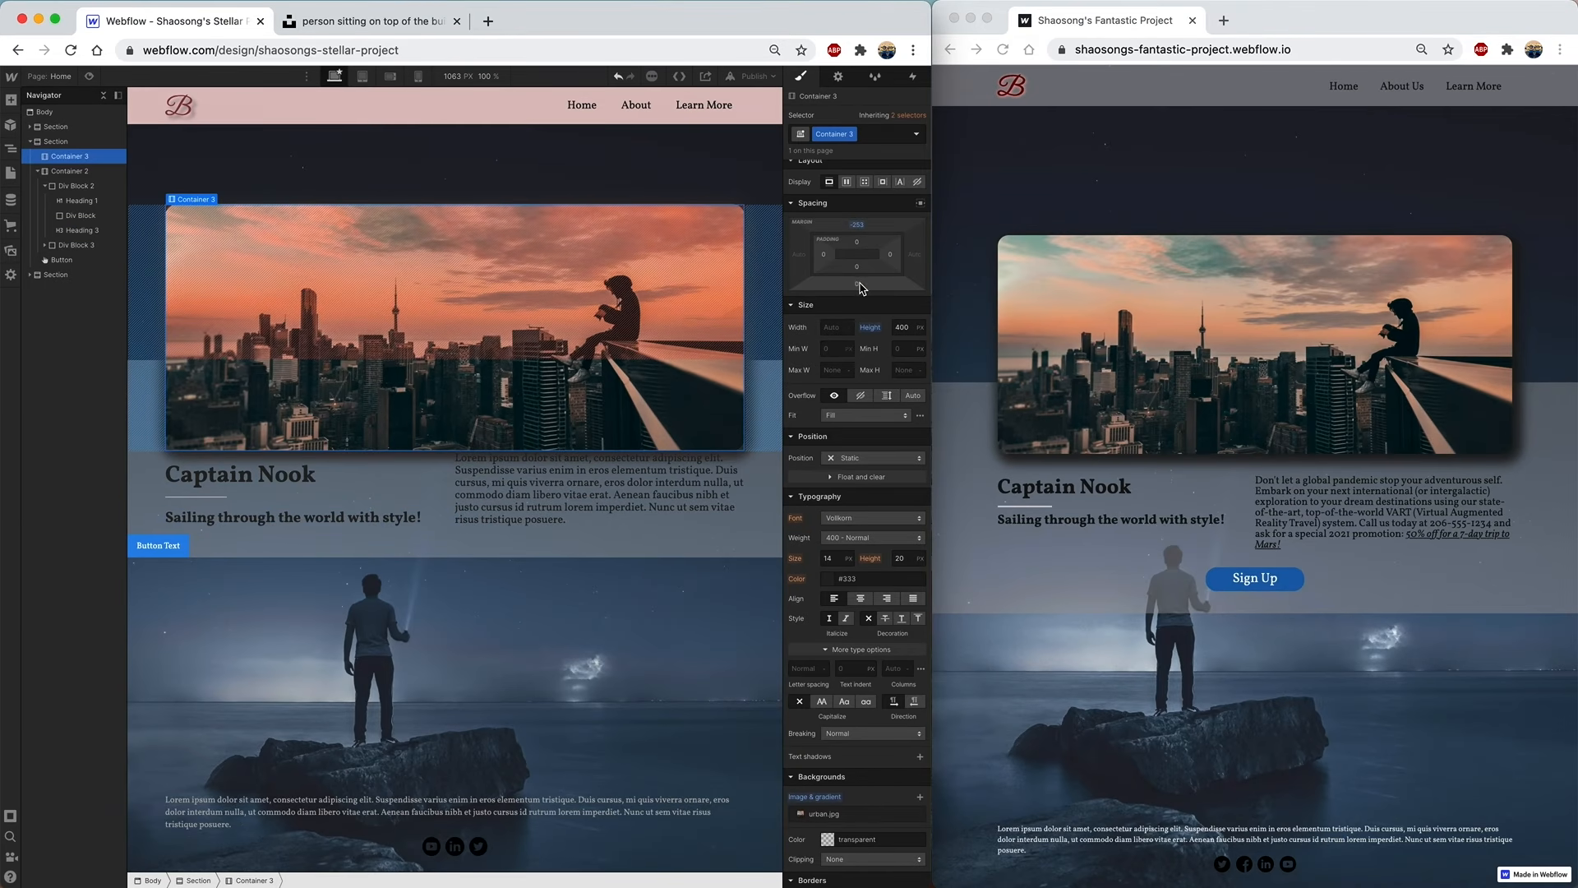
{"action": "mouse_move", "coordinate": [858, 288]}
{"action": "left_mouse_down"}
{"action": "mouse_move", "coordinate": [857, 311]}
{"action": "mouse_move", "coordinate": [859, 282]}
{"action": "left_mouse_up"}
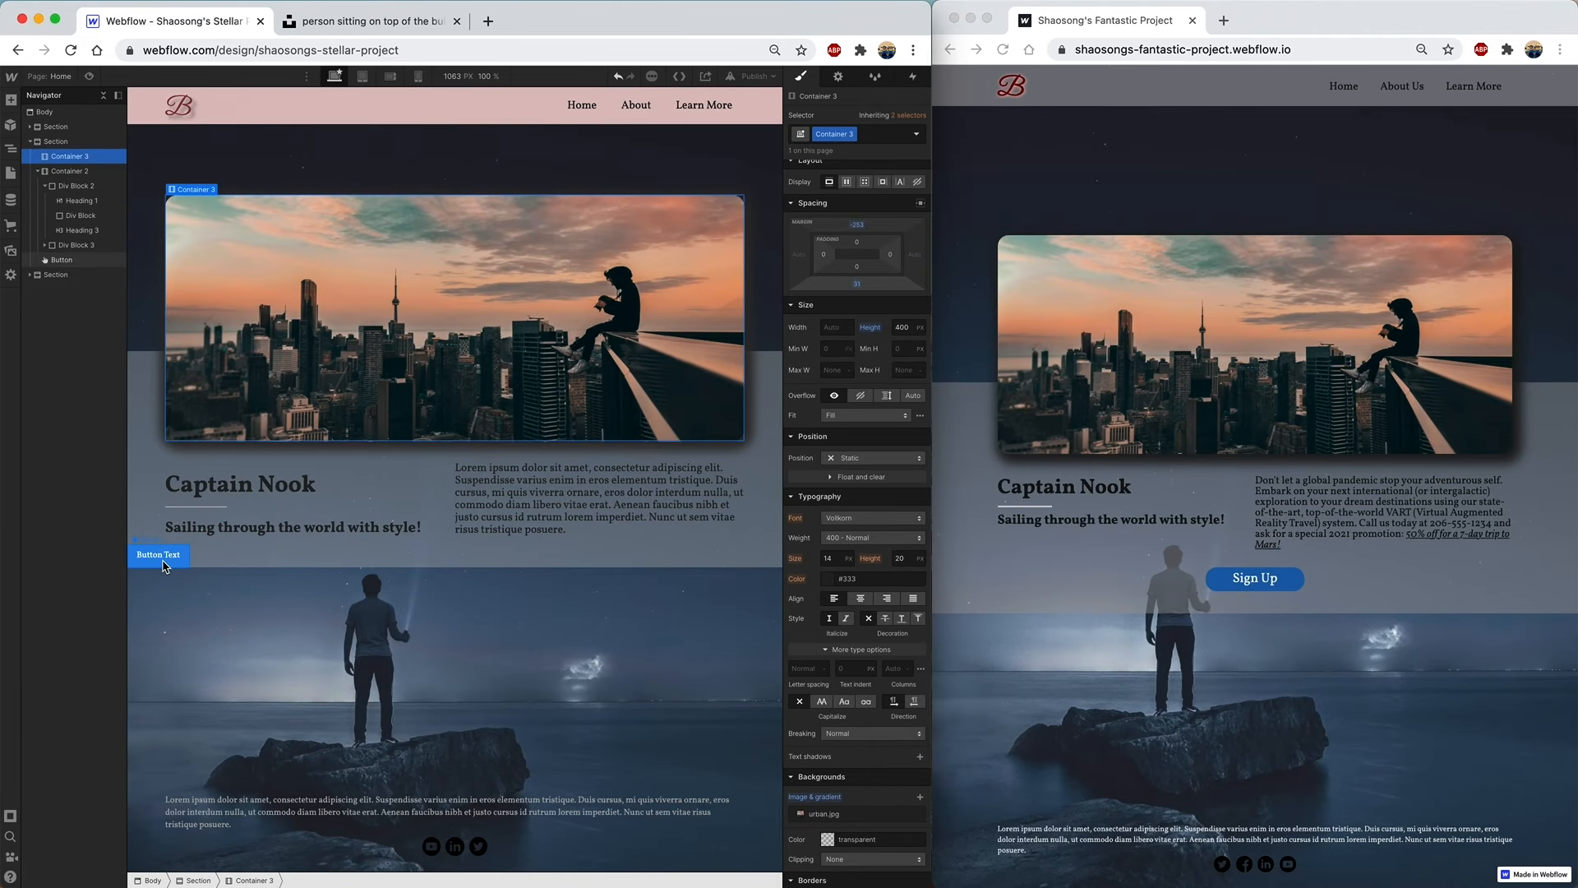
- Make the button a 200 px wide block, centred with auto left and right margins
{"action": "left_click", "coordinate": [62, 260]}
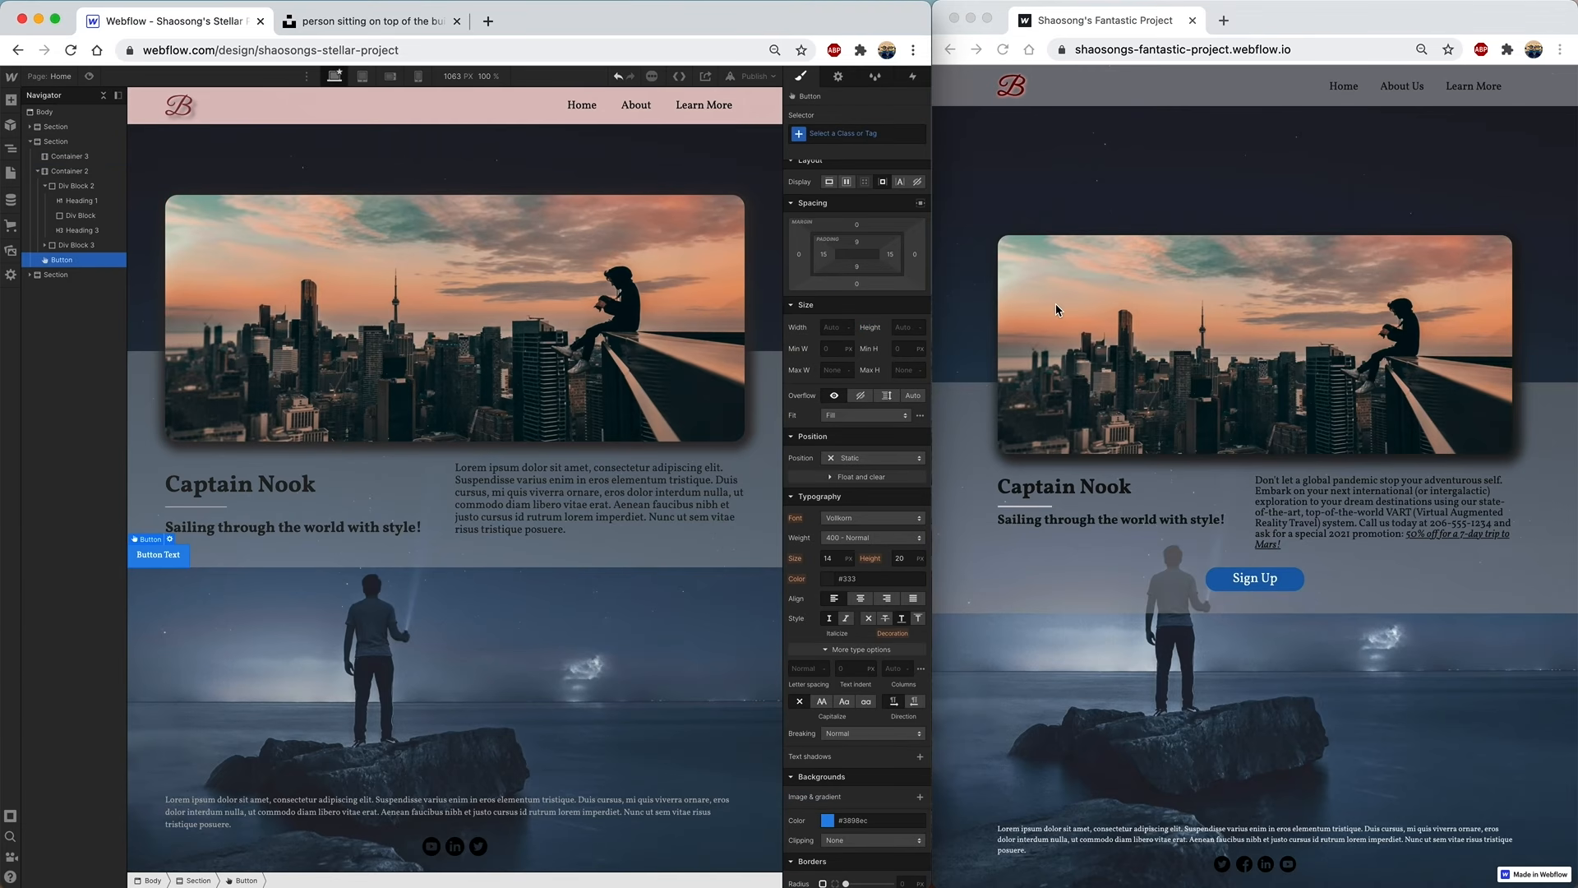
{"action": "left_click", "coordinate": [829, 182]}
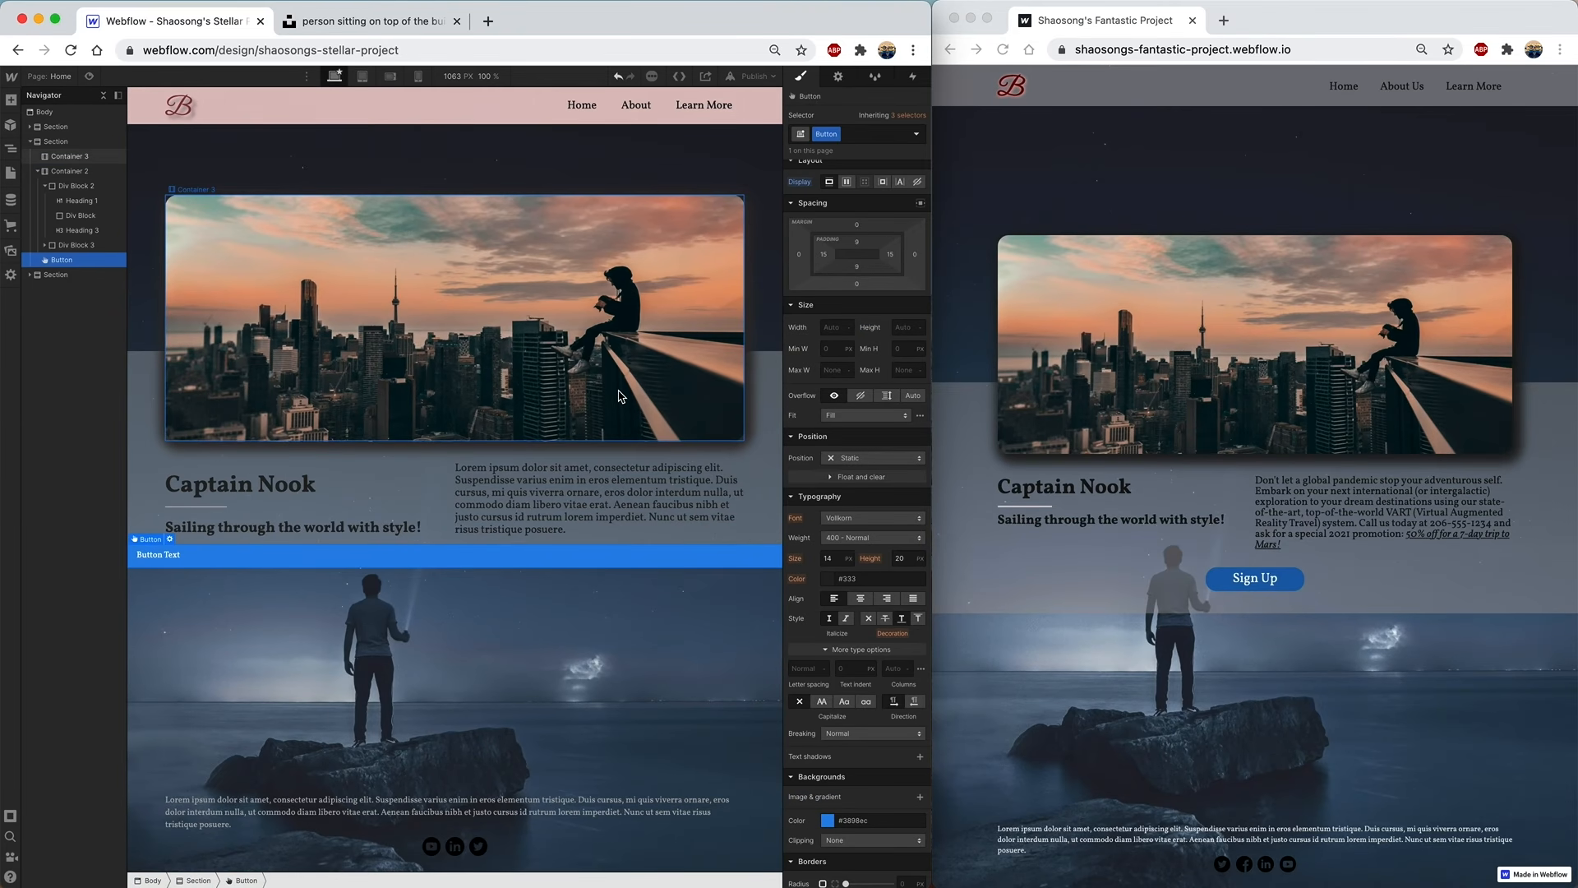
{"action": "left_click", "coordinate": [834, 327]}
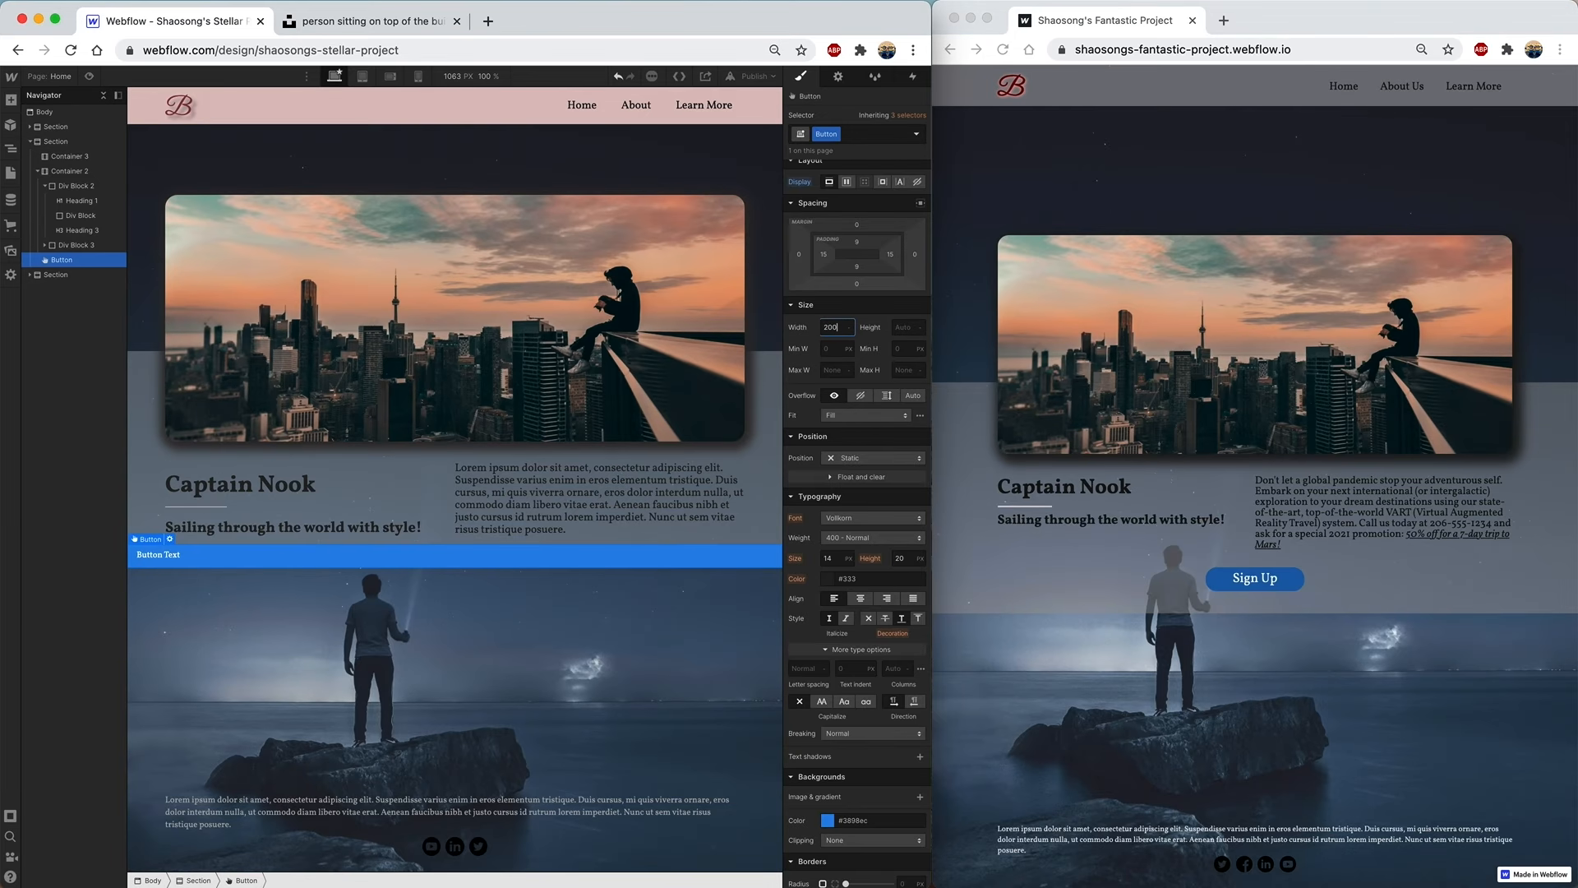
{"action": "key", "text": "Tab"}
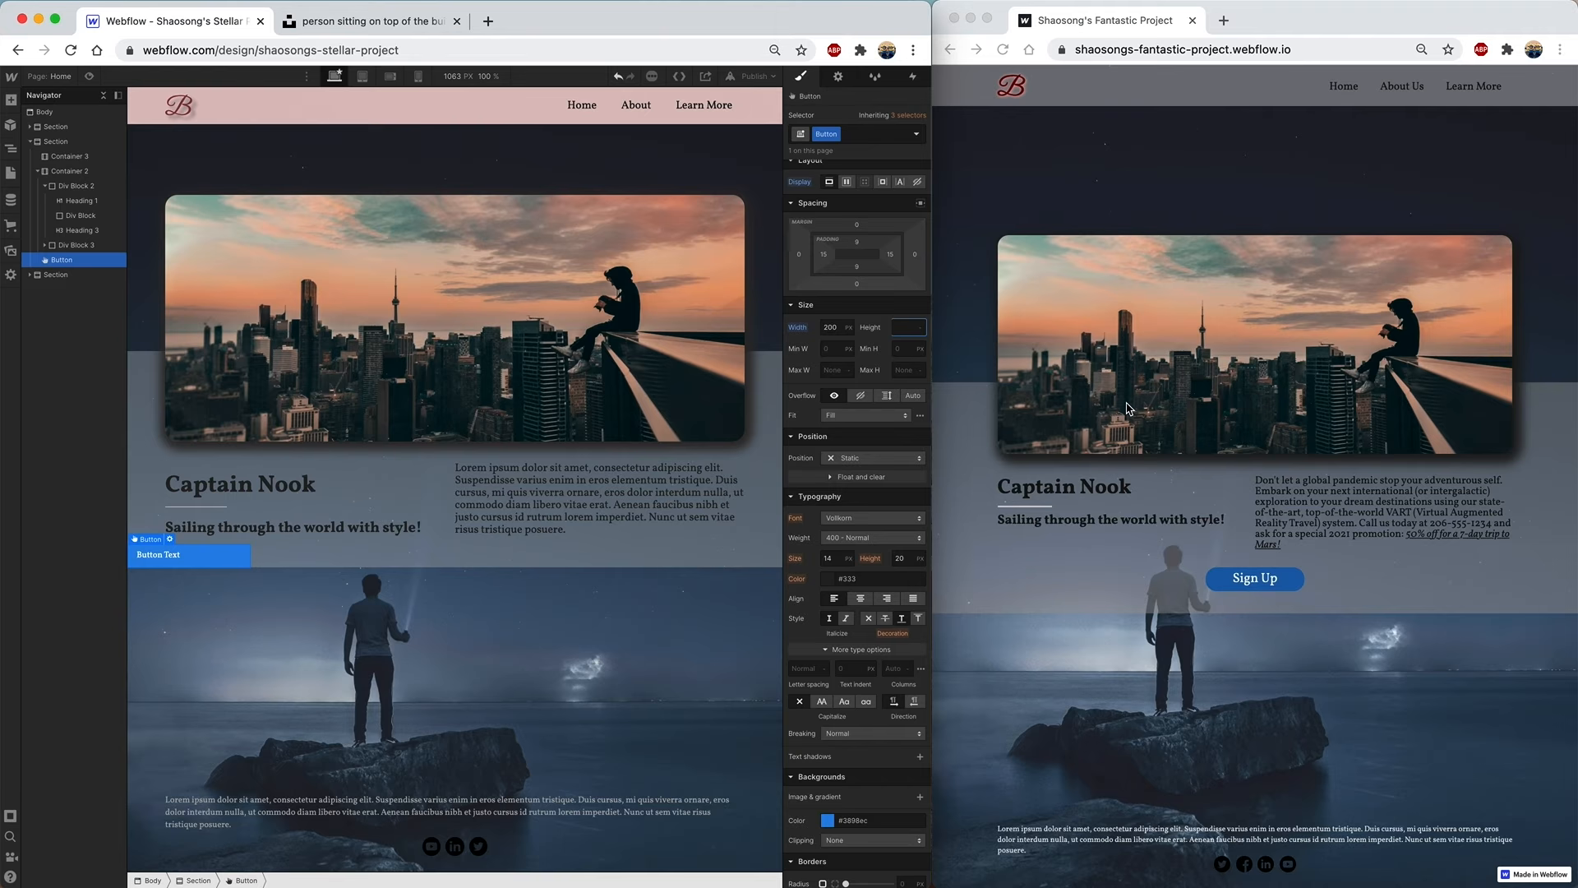
{"action": "left_click", "coordinate": [800, 256]}
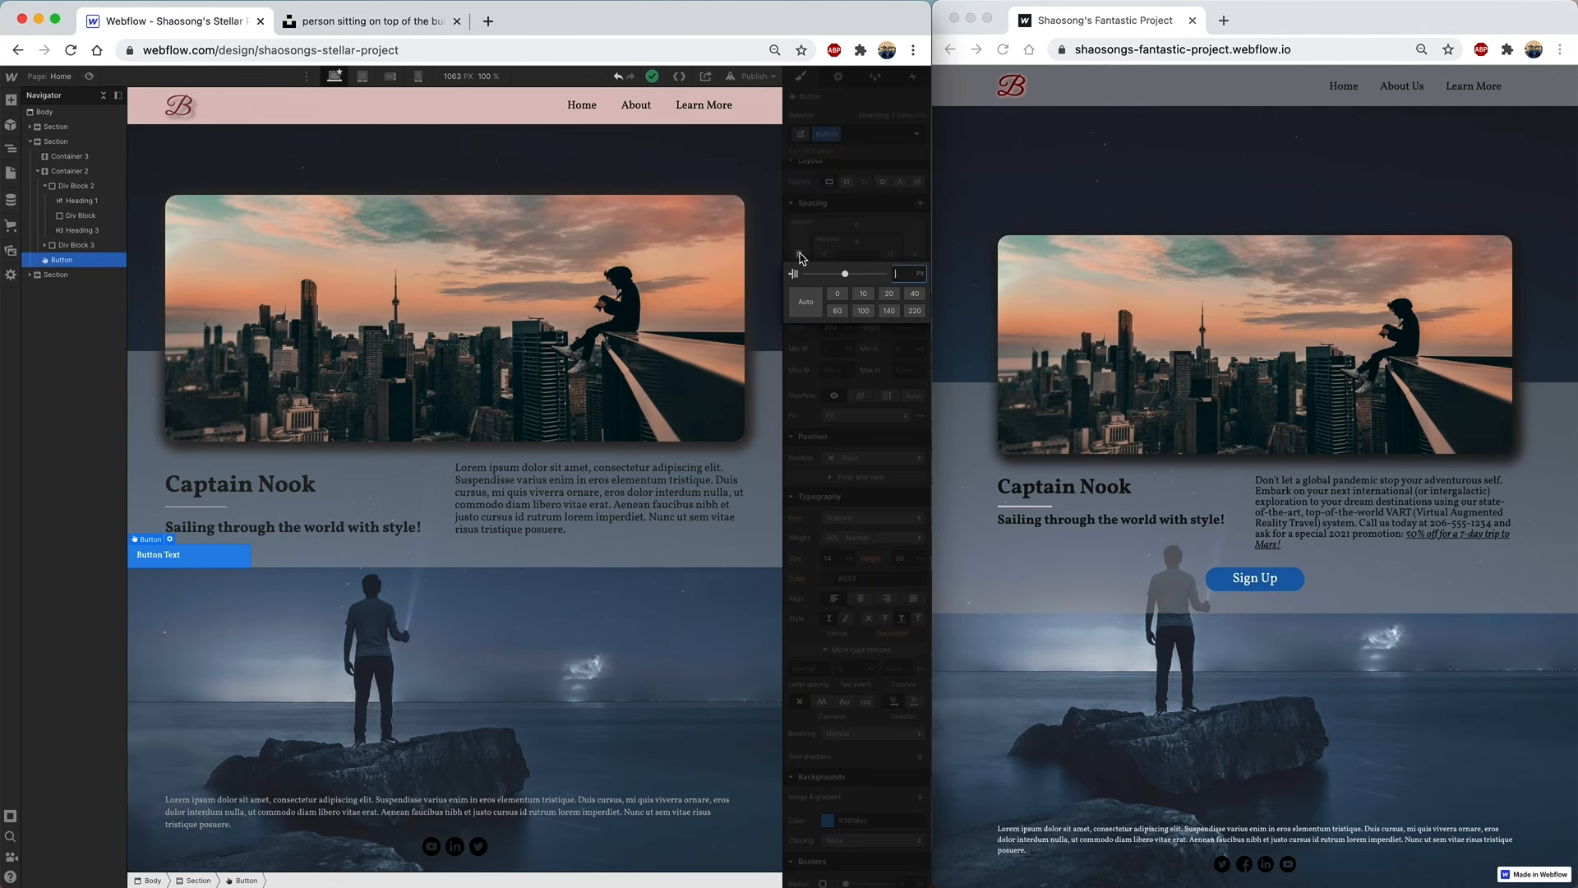
{"action": "left_click", "coordinate": [806, 302]}
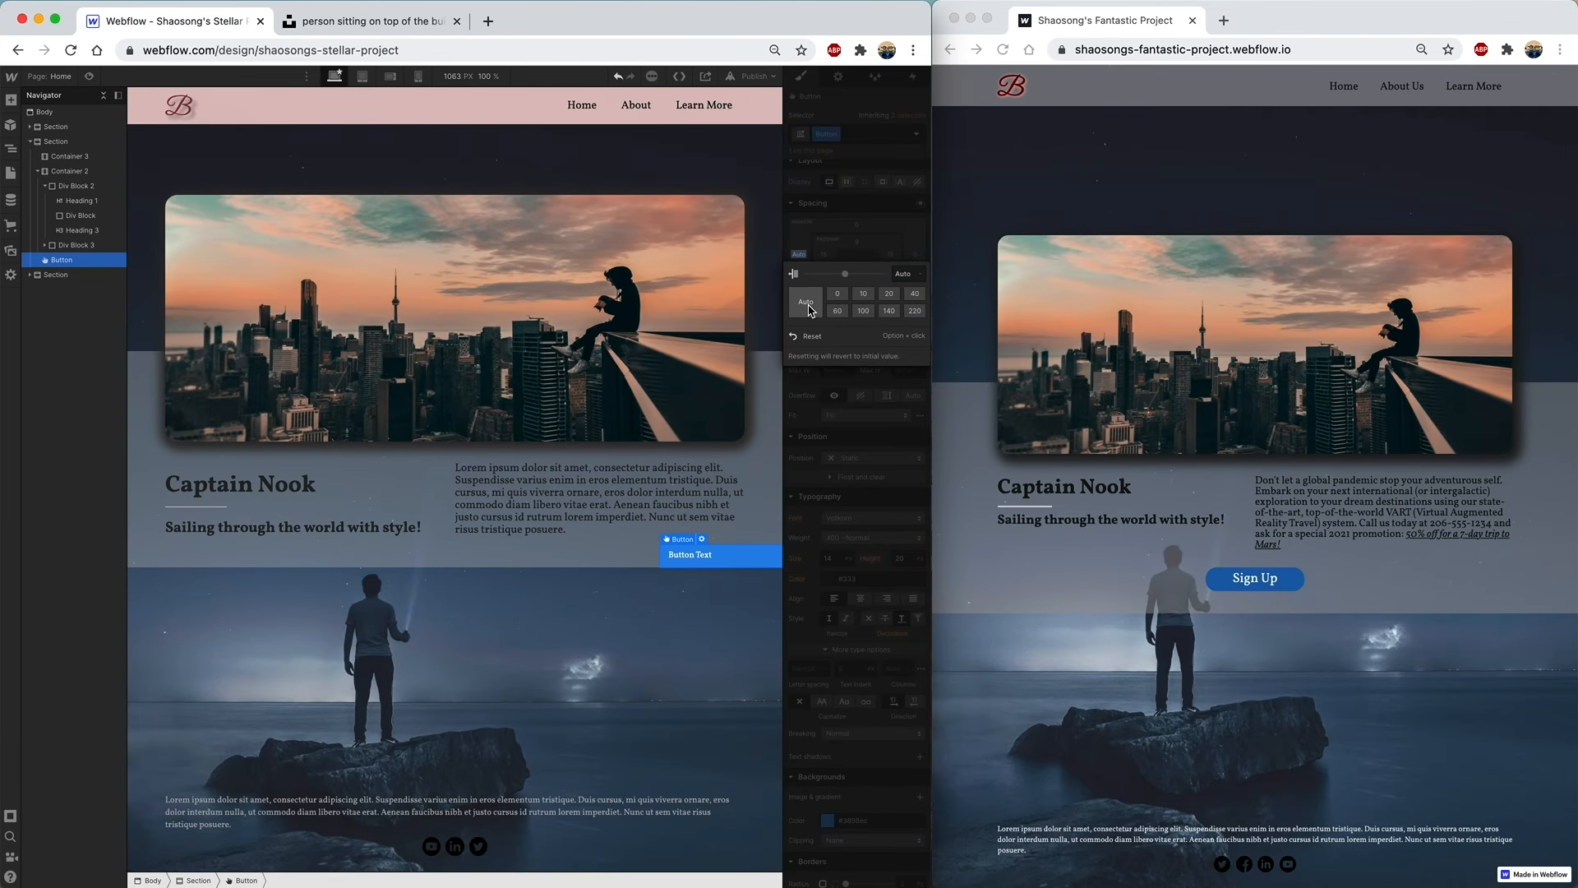
{"action": "left_click", "coordinate": [915, 254]}
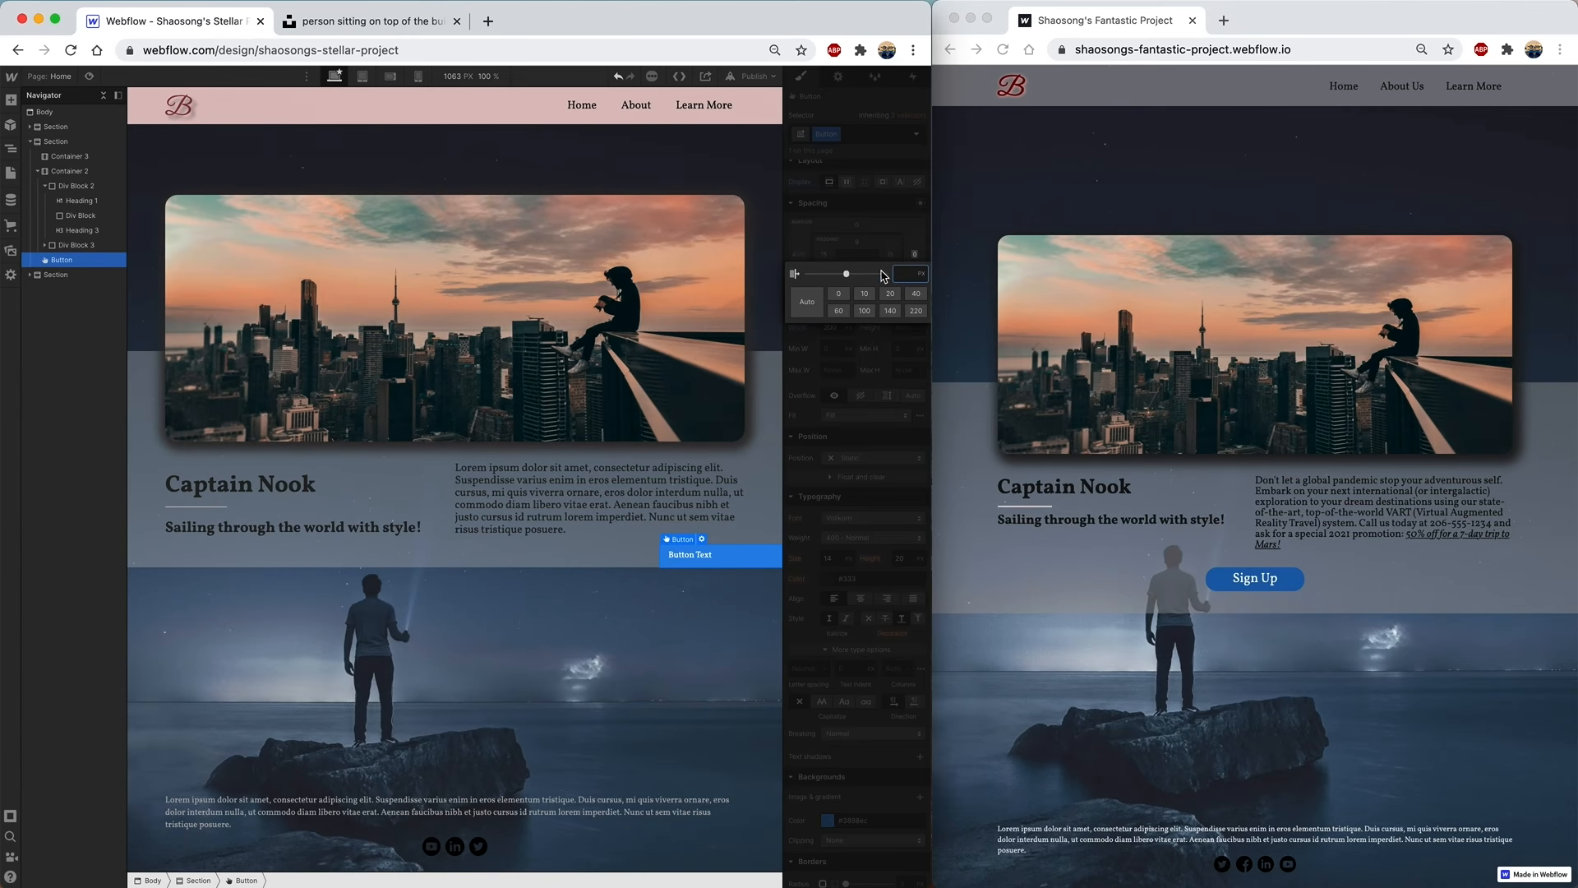
{"action": "left_click", "coordinate": [801, 306]}
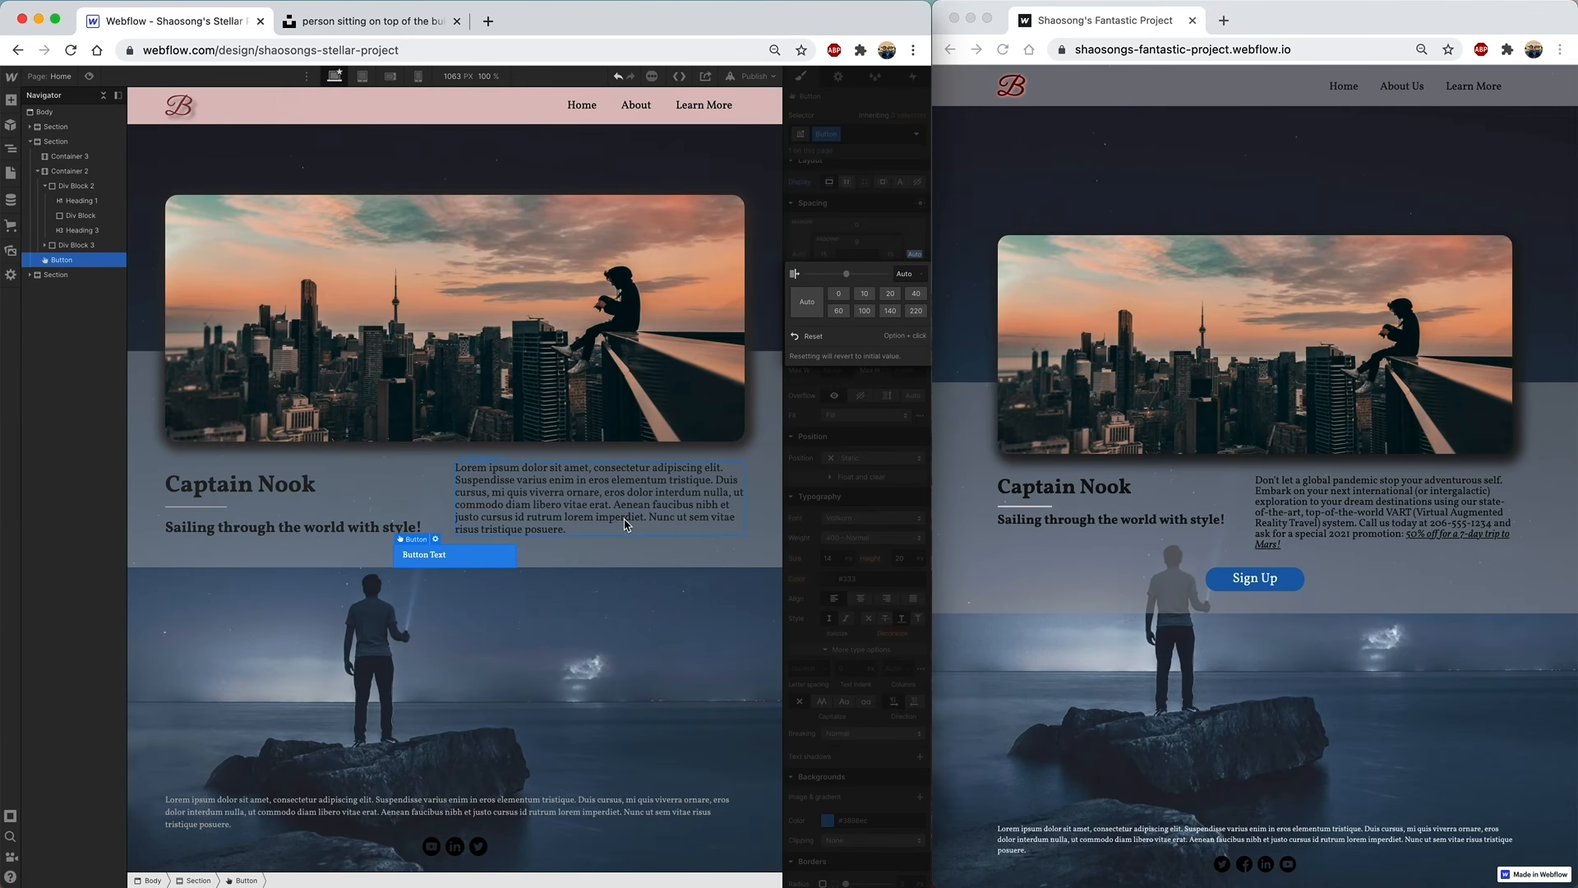
- Relabel the button 'Sign Up' with centred 20 px text
{"action": "double_click", "coordinate": [434, 557]}
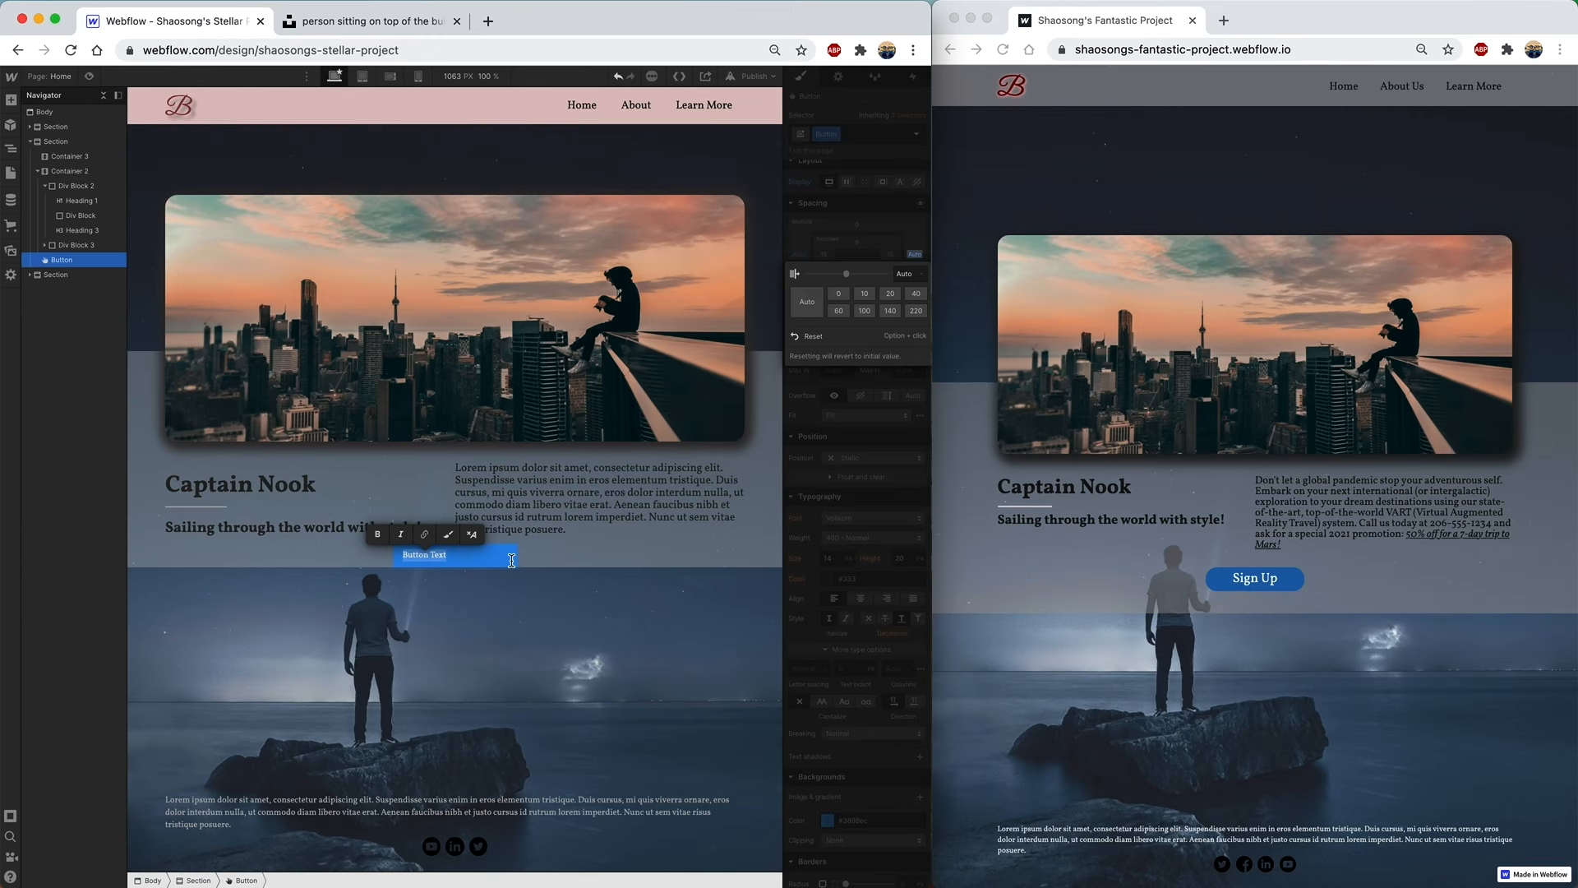
{"action": "type", "text": "Sign Up"}
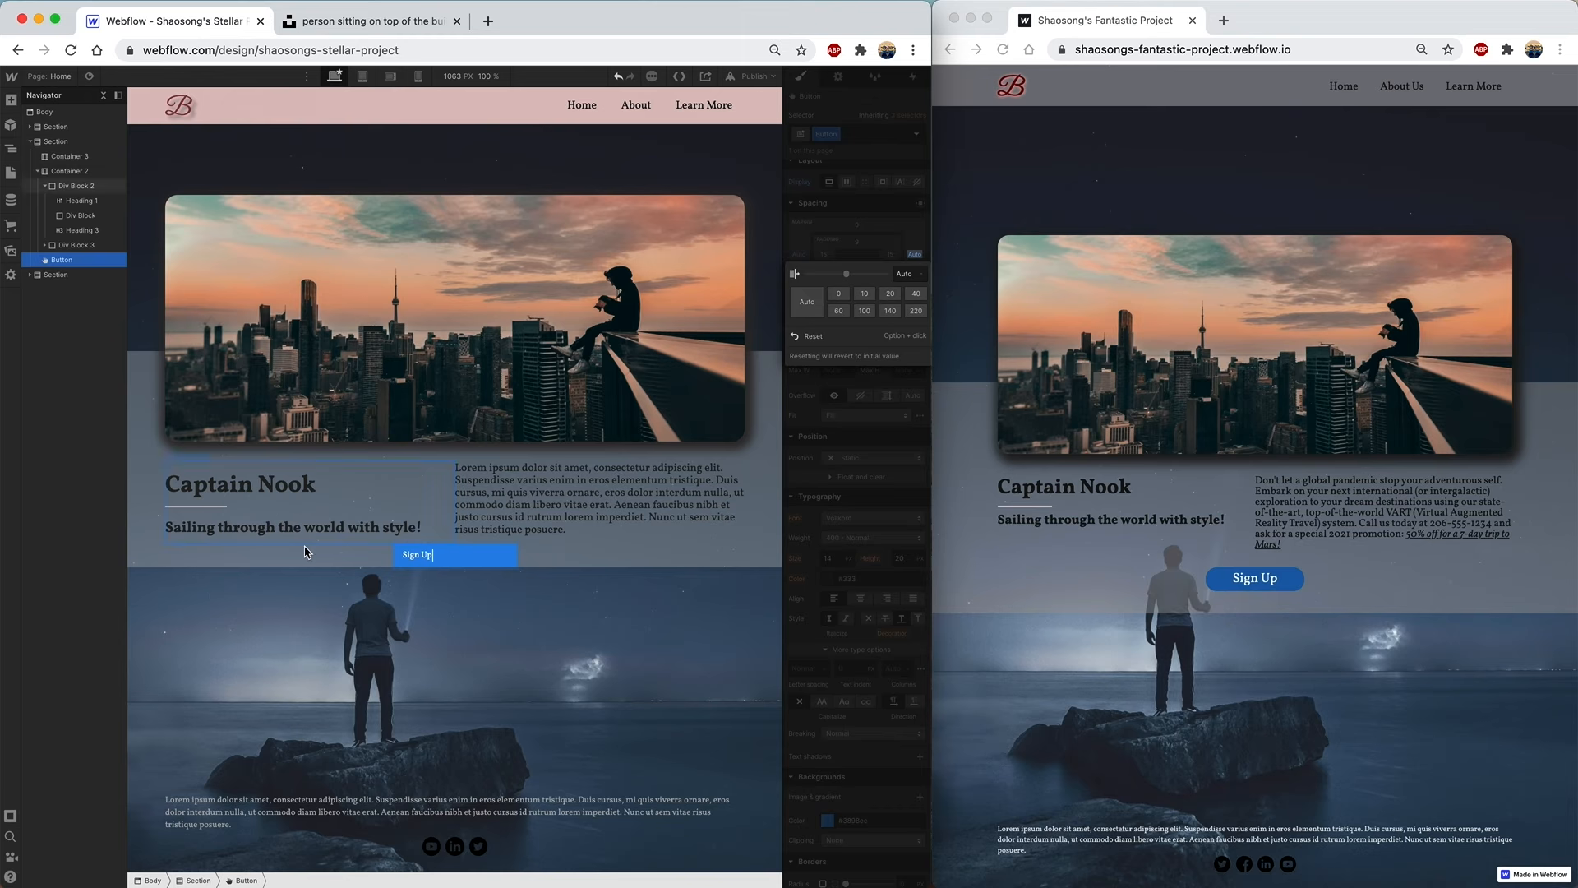
{"action": "left_click", "coordinate": [652, 644]}
{"action": "left_click", "coordinate": [415, 559]}
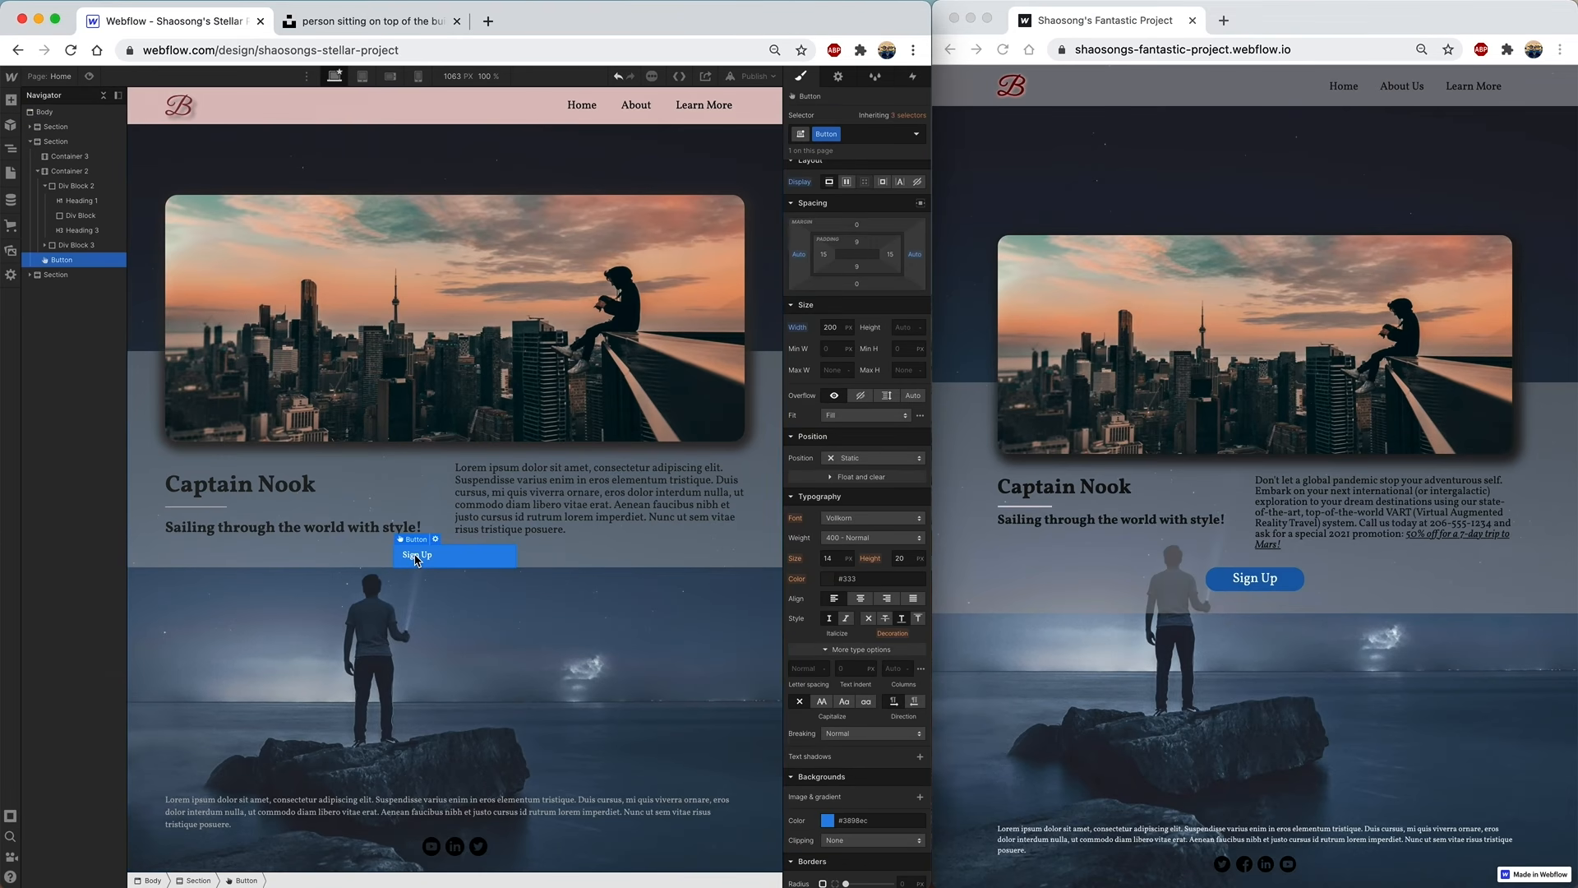
{"action": "left_click", "coordinate": [861, 601]}
{"action": "left_click", "coordinate": [831, 558]}
{"action": "key", "text": "Return"}
- Give the button a 28 px bottom margin and 20 px corner radius
{"action": "left_click_drag", "start_coordinate": [860, 288], "coordinate": [859, 301]}
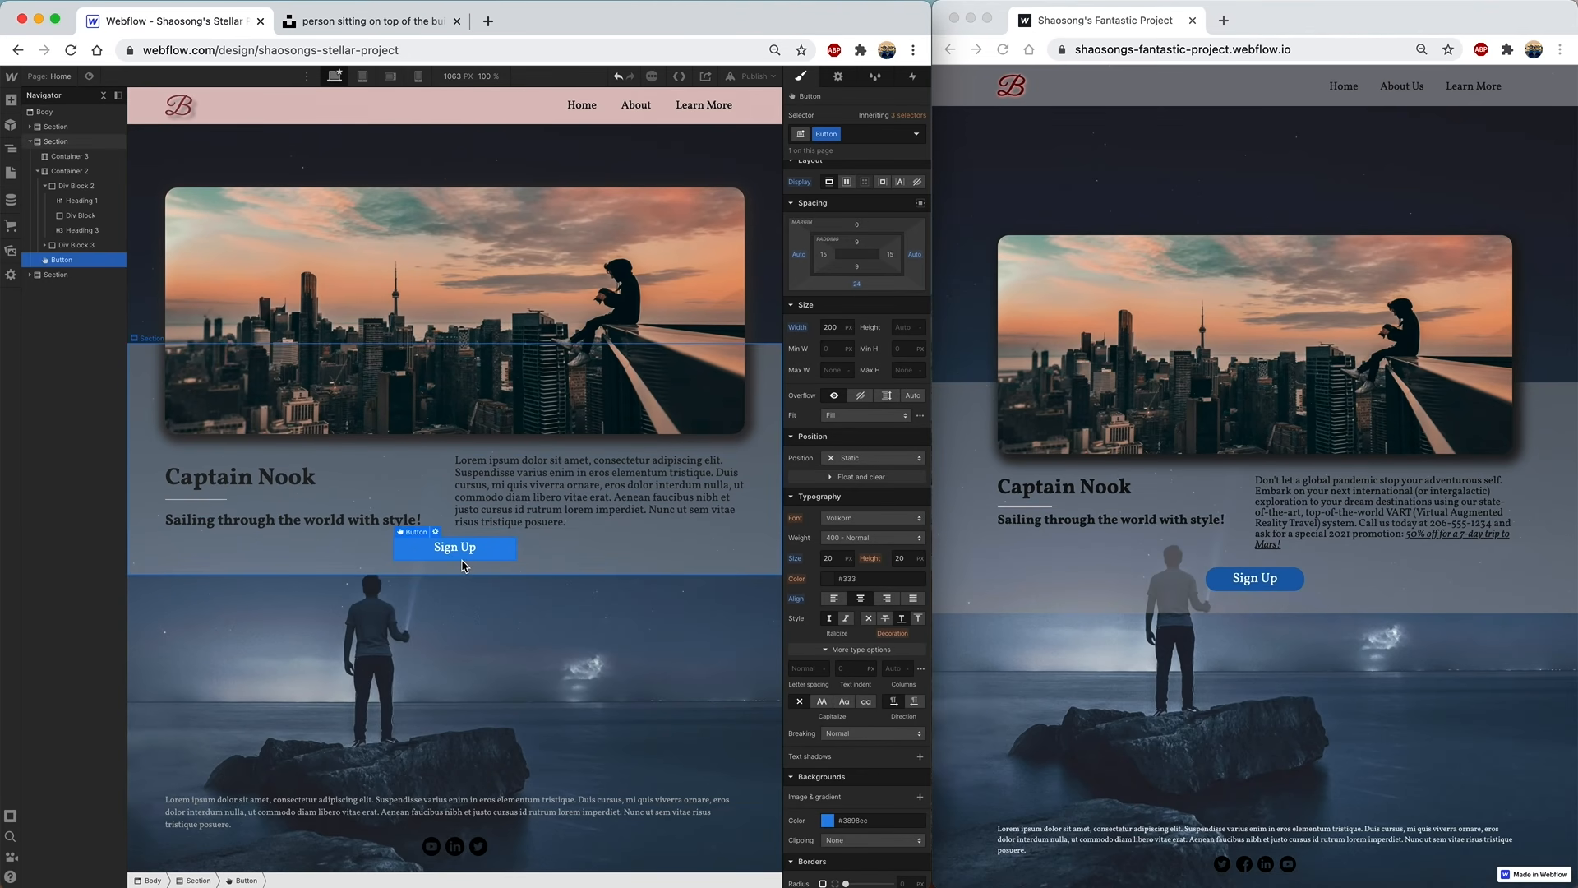
{"action": "scroll", "coordinate": [848, 709], "scroll_direction": "down", "scroll_amount": 4}
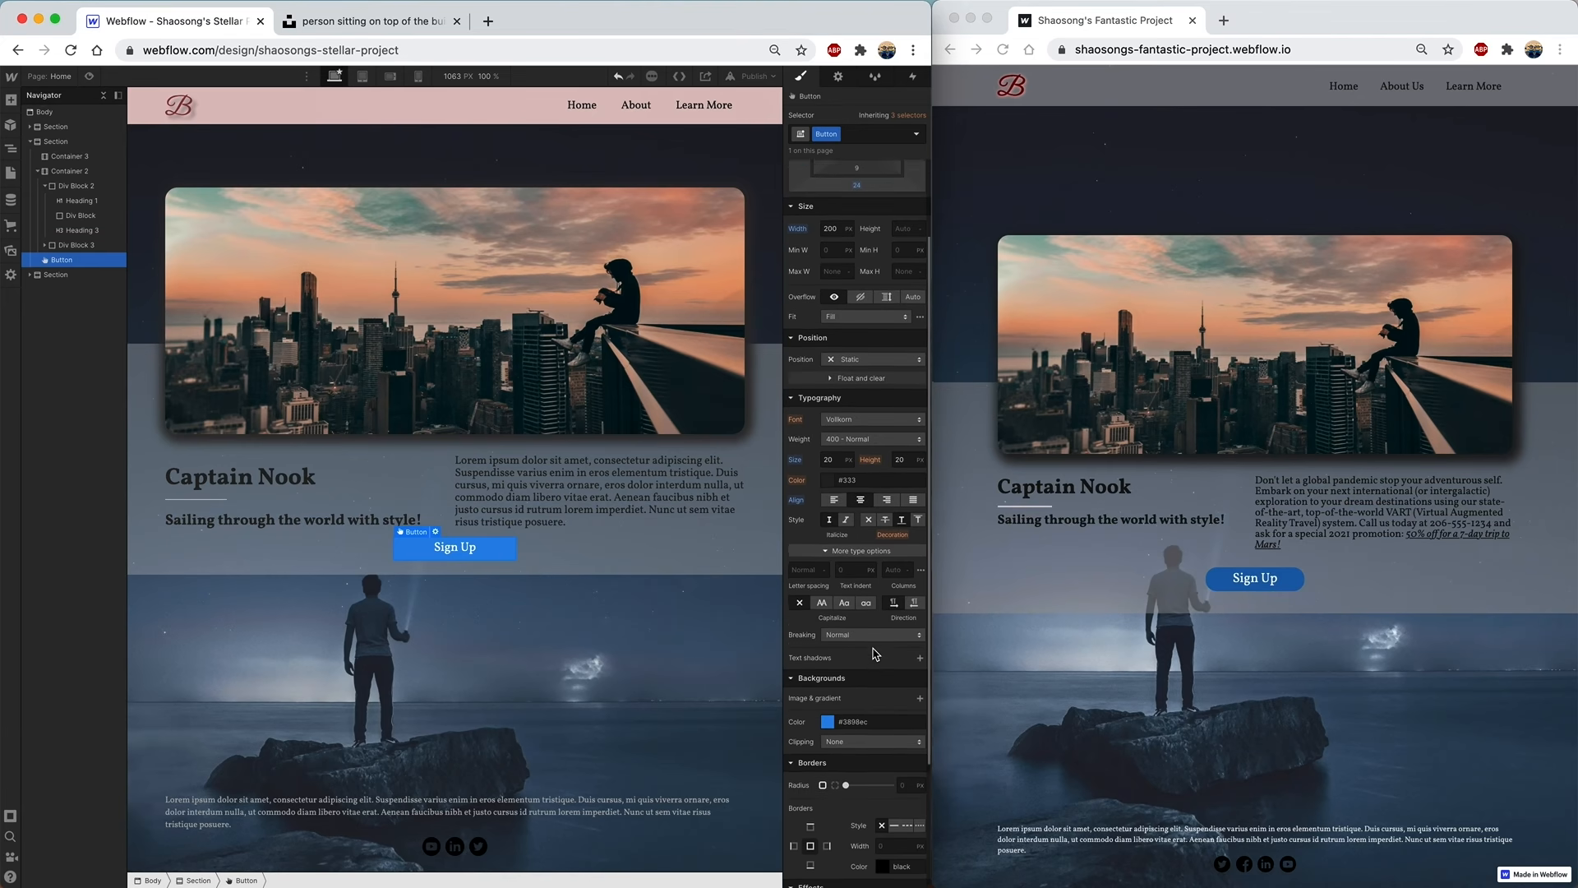
{"action": "left_click_drag", "start_coordinate": [848, 708], "coordinate": [892, 708]}
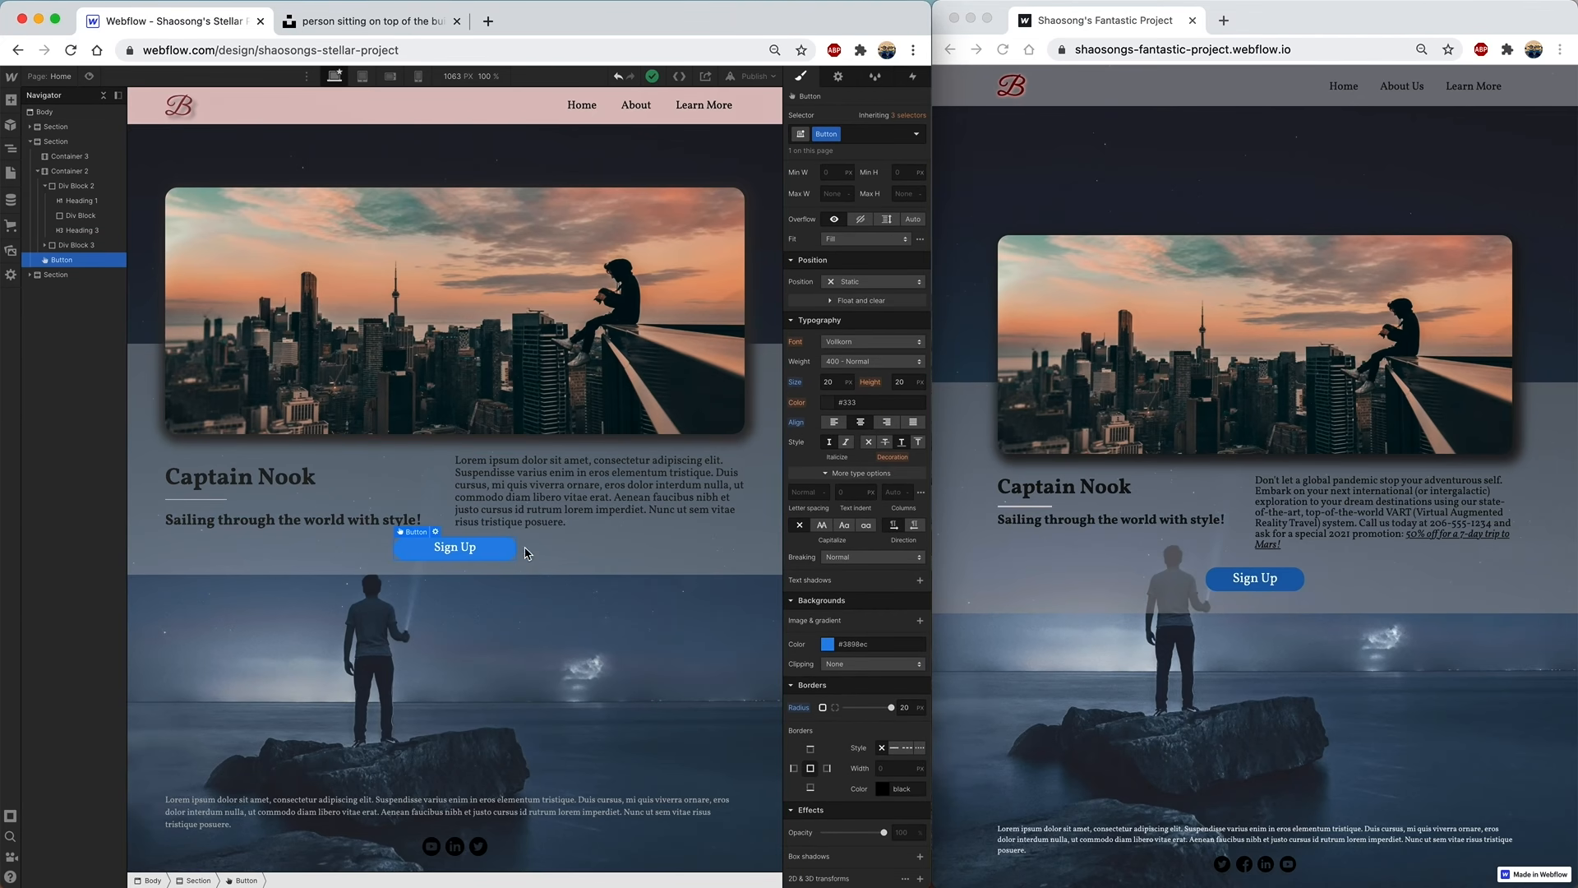
{"action": "left_click", "coordinate": [261, 703]}
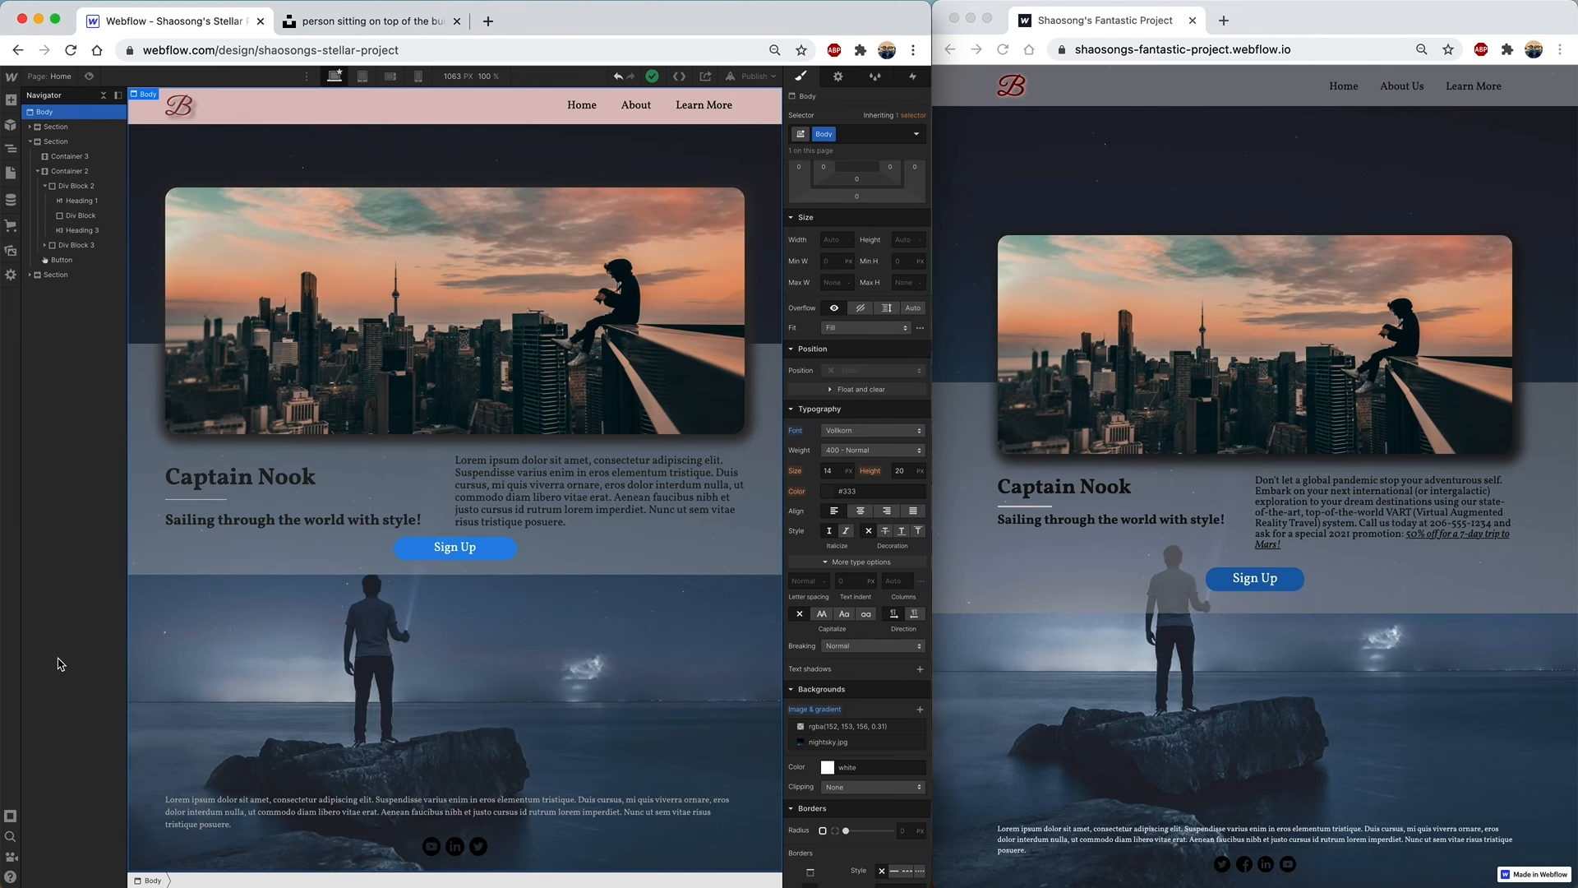
- Publish the project to the selected webflow.io domain
{"action": "left_click", "coordinate": [755, 79]}
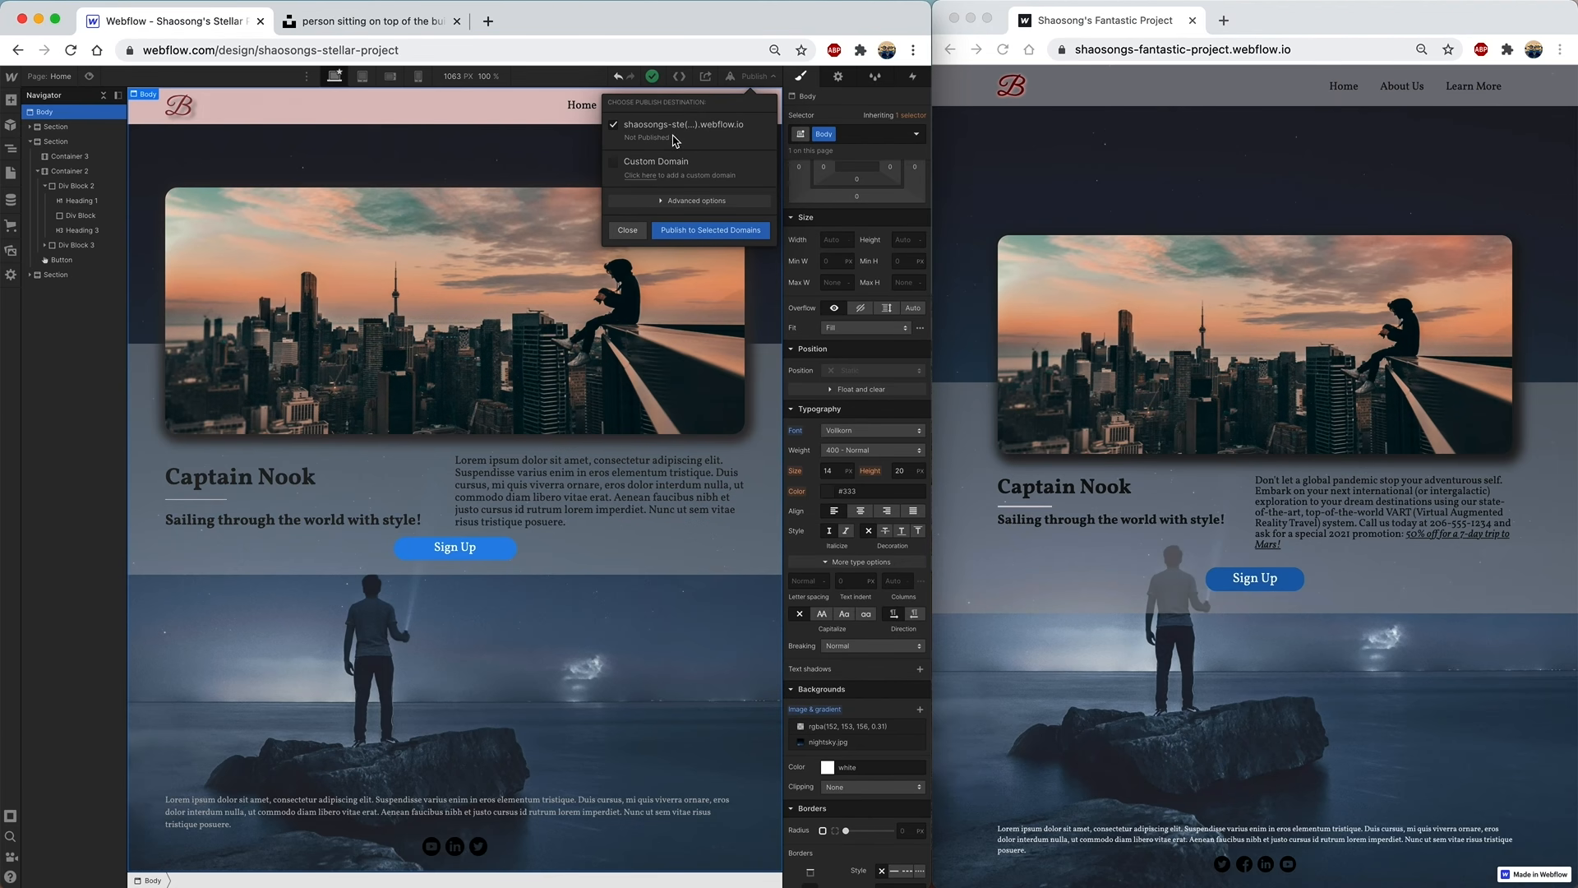
{"action": "left_click", "coordinate": [695, 237]}
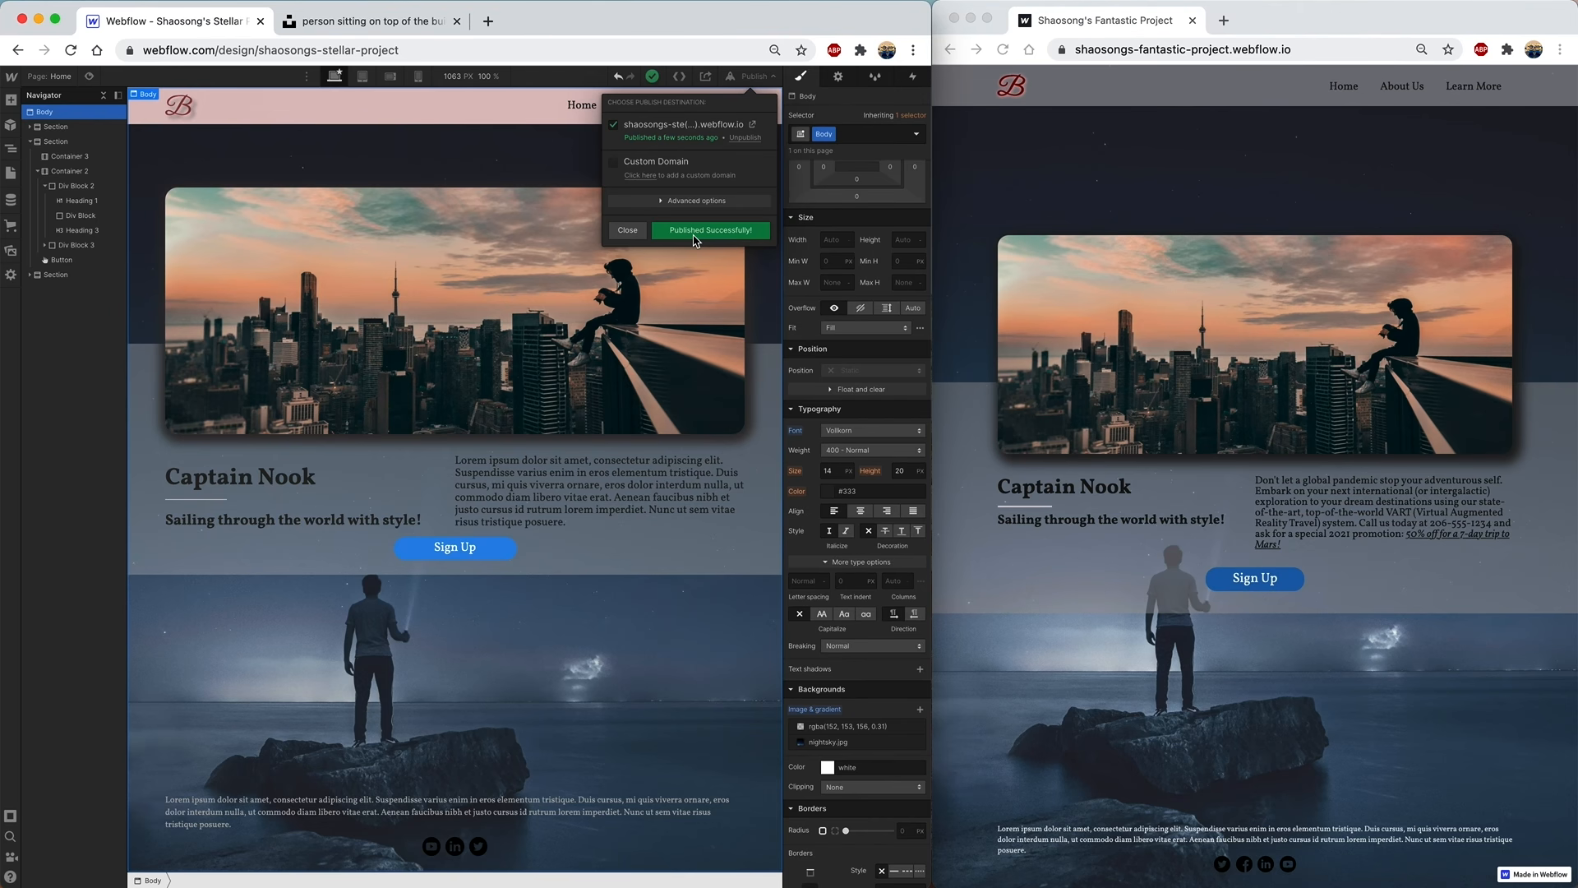
- Open the live site in a new tab, zoom it to 75%, and select its address
{"action": "left_click", "coordinate": [754, 127]}
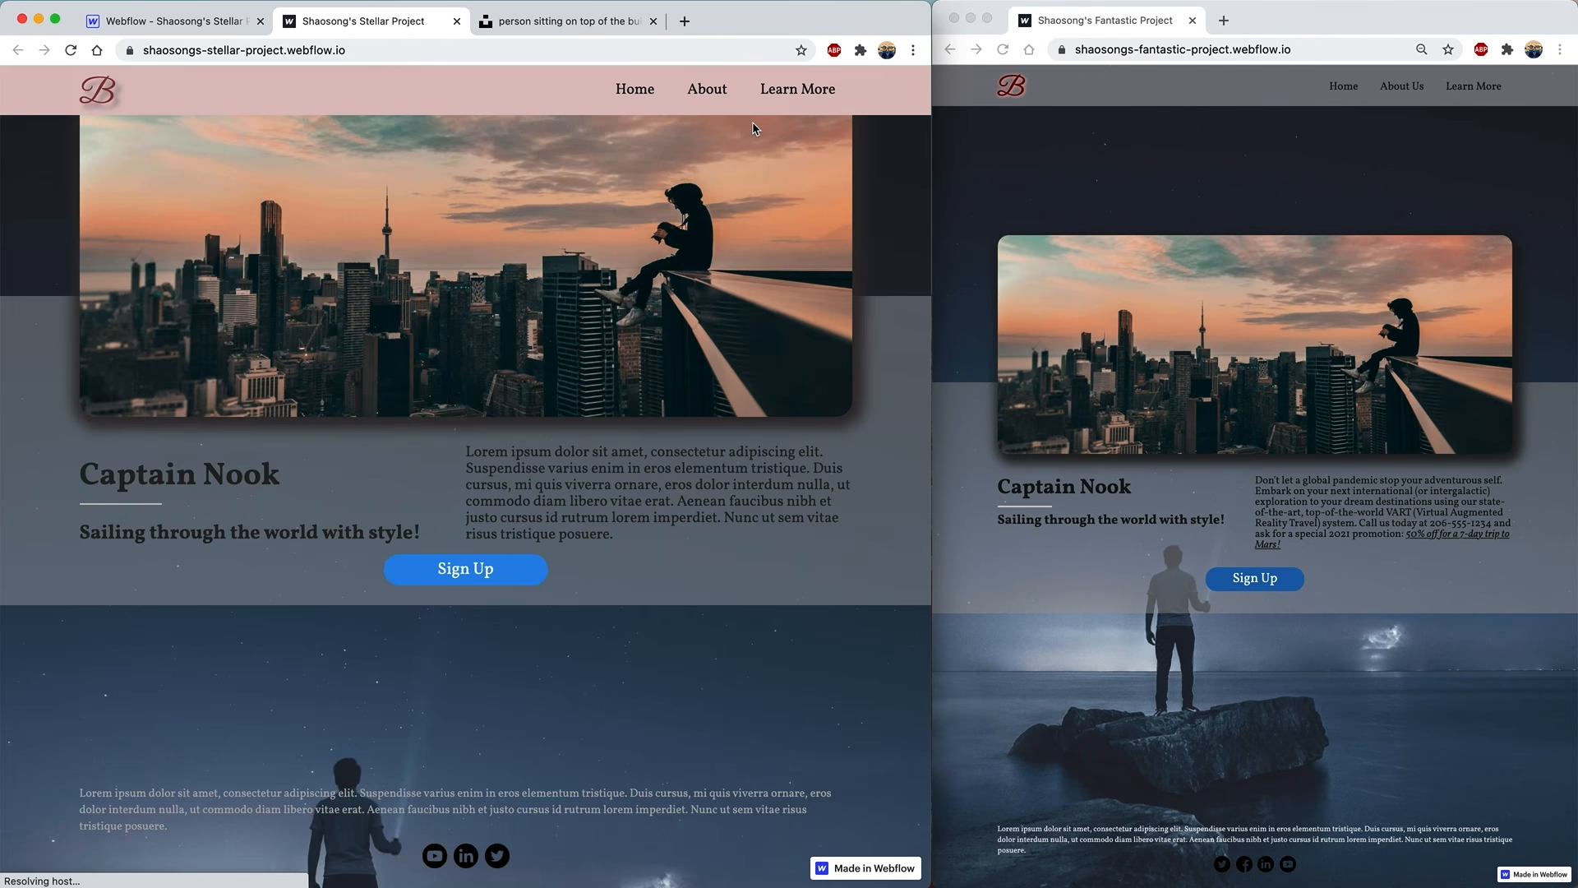
{"action": "key", "text": "super+minus"}
{"action": "key", "text": "super+minus"}
{"action": "key", "text": "super+minus"}
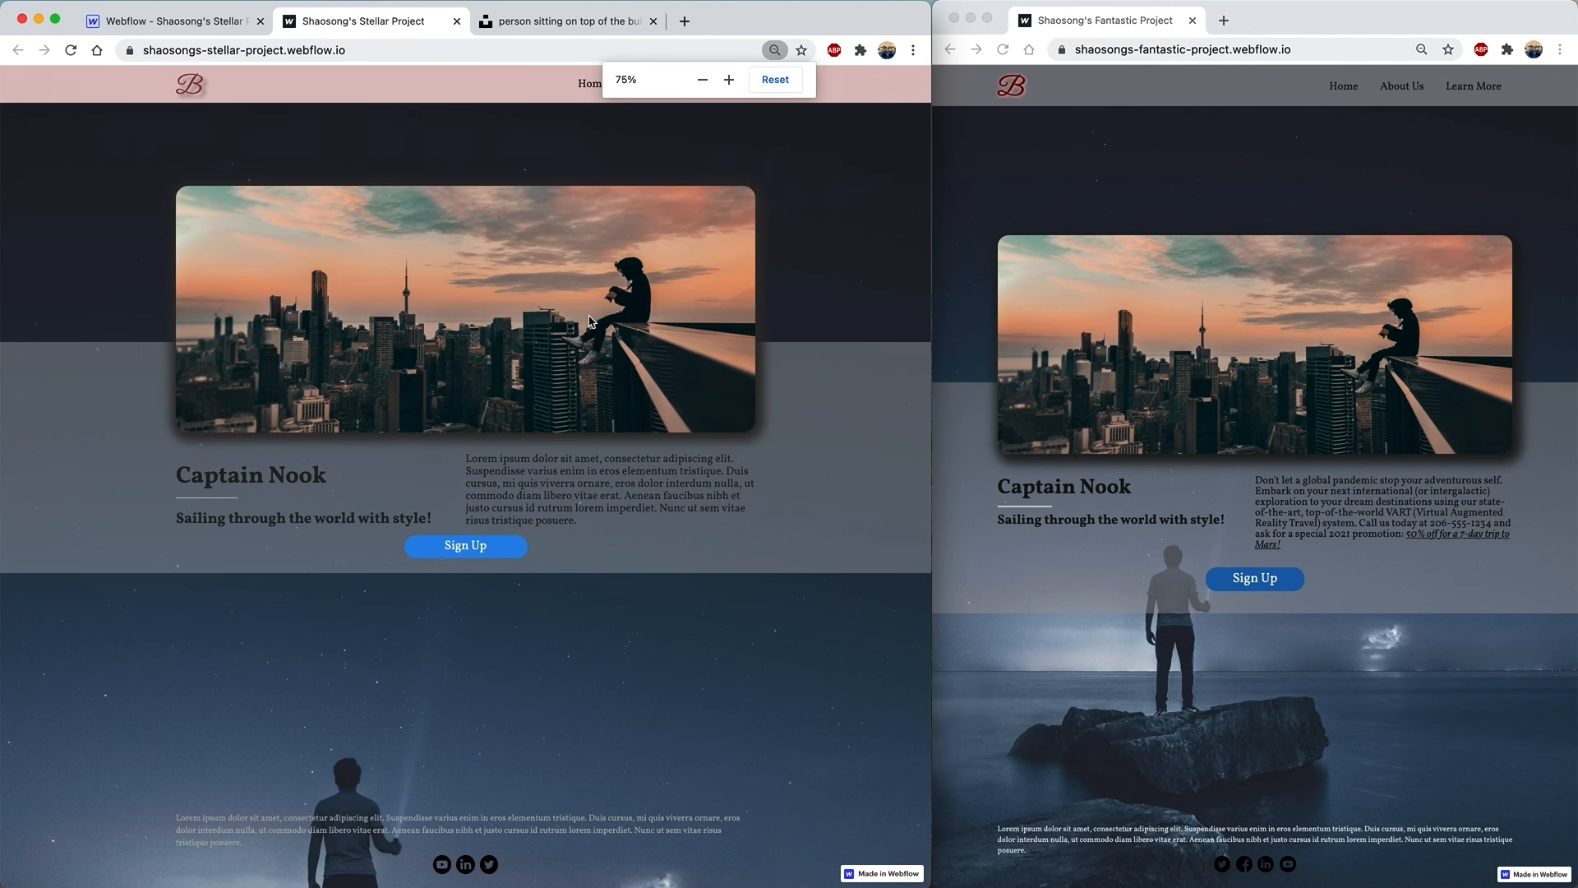
{"action": "left_click", "coordinate": [297, 52]}
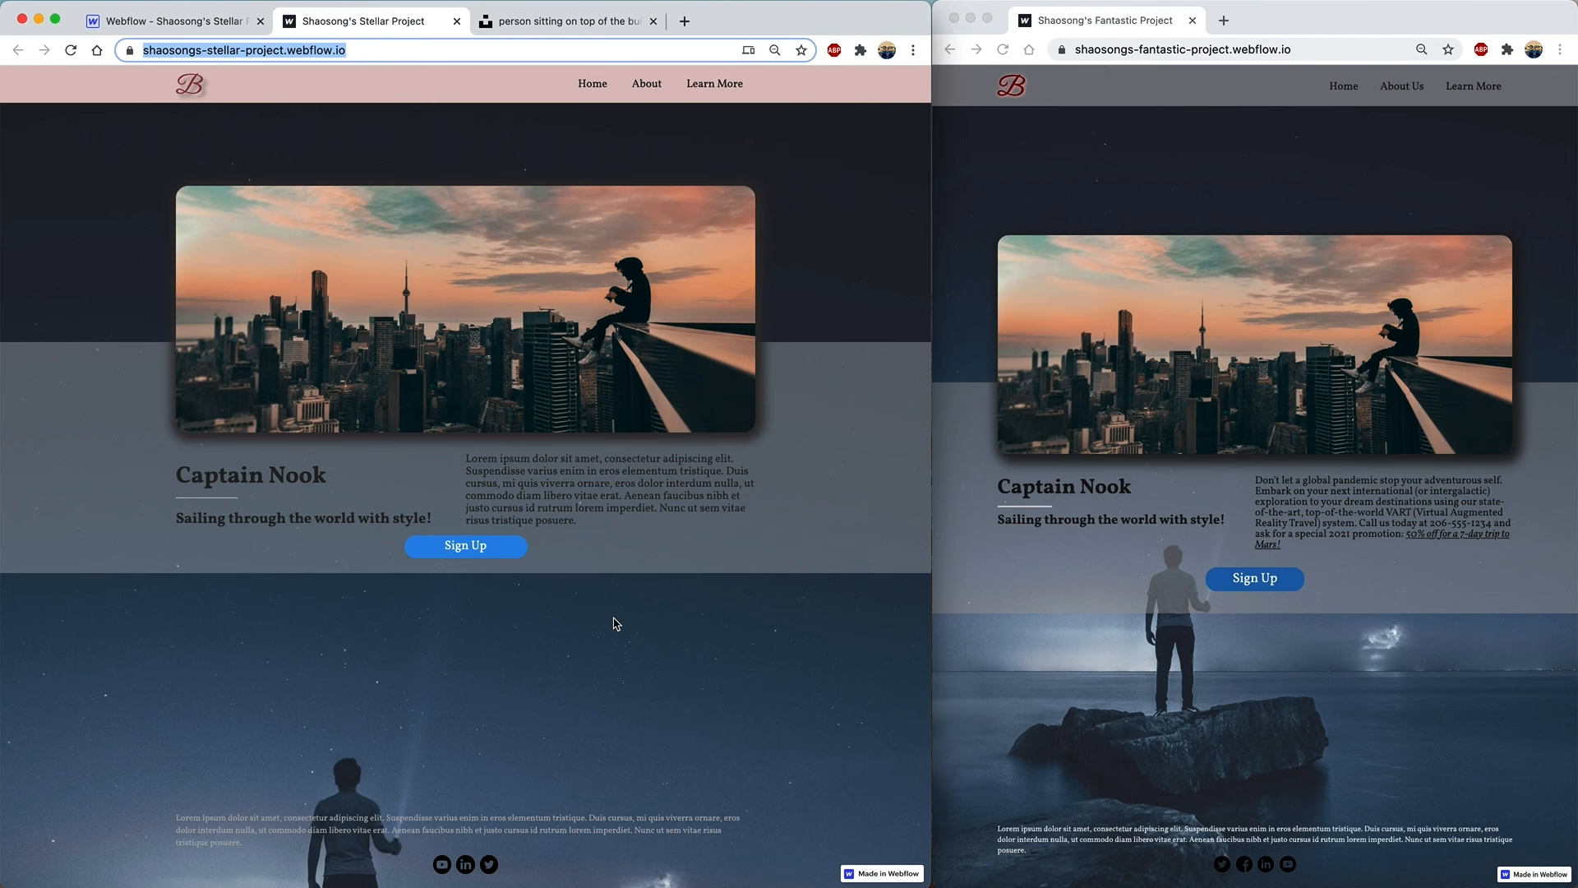